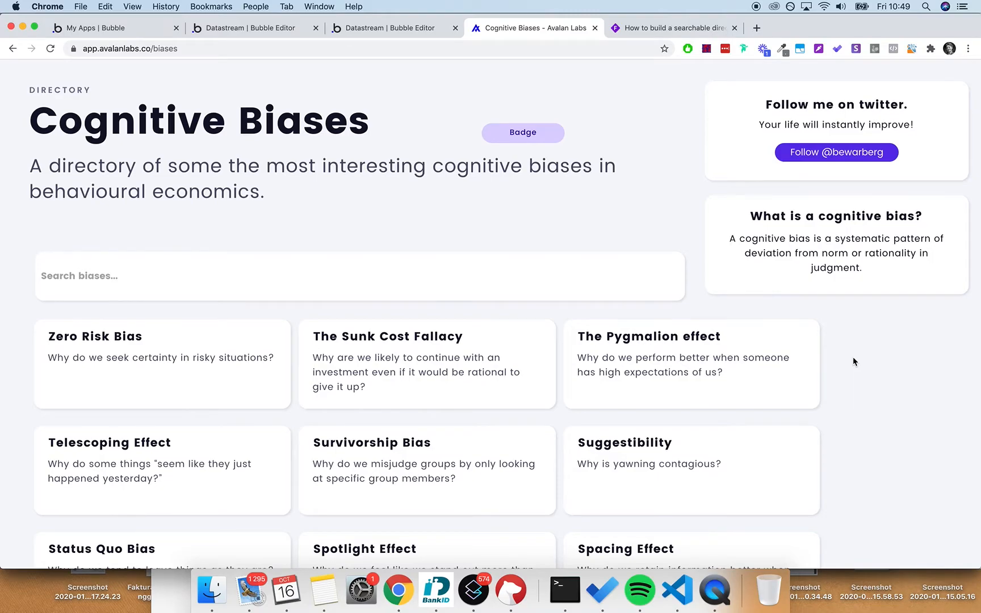
- Scroll the running Cognitive Biases directory page down, then back up to the SECRET BUTTON header
scroll(853, 361, down, 10)
scroll(853, 361, up, 10)
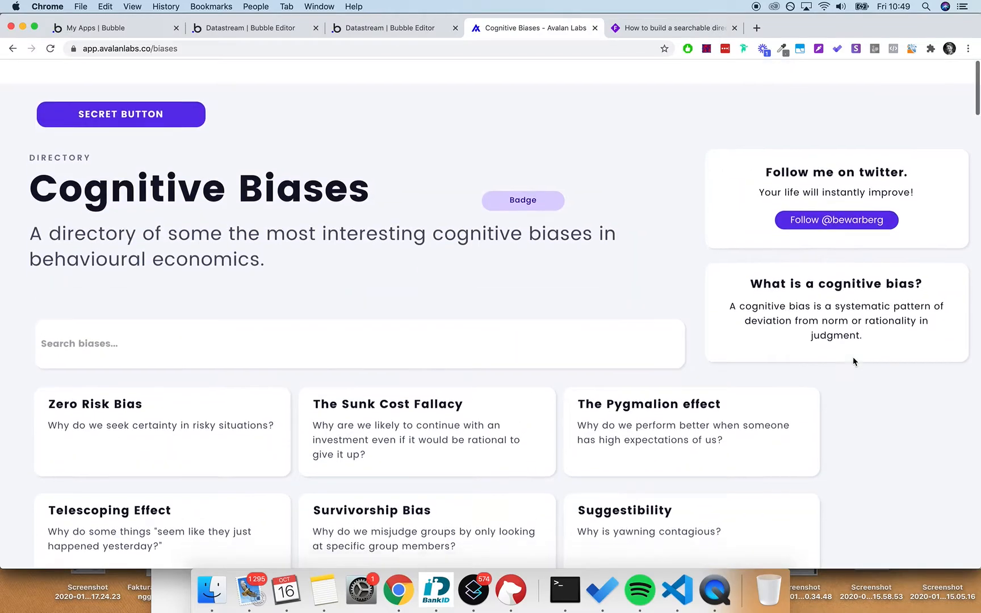
- In a new tab, go to The Decision Lab's biases list
click(756, 29)
text(bias)
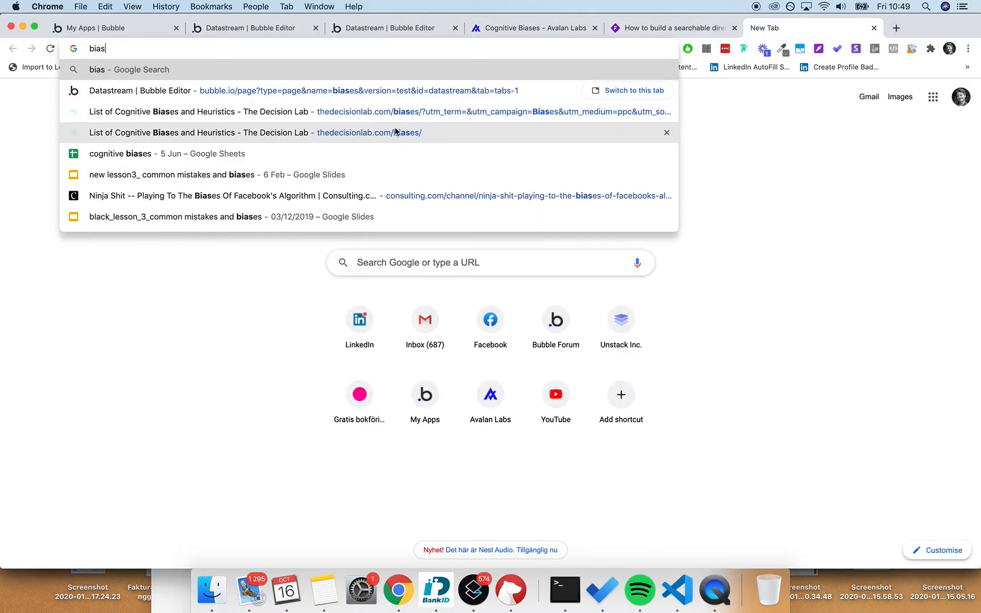
click(395, 132)
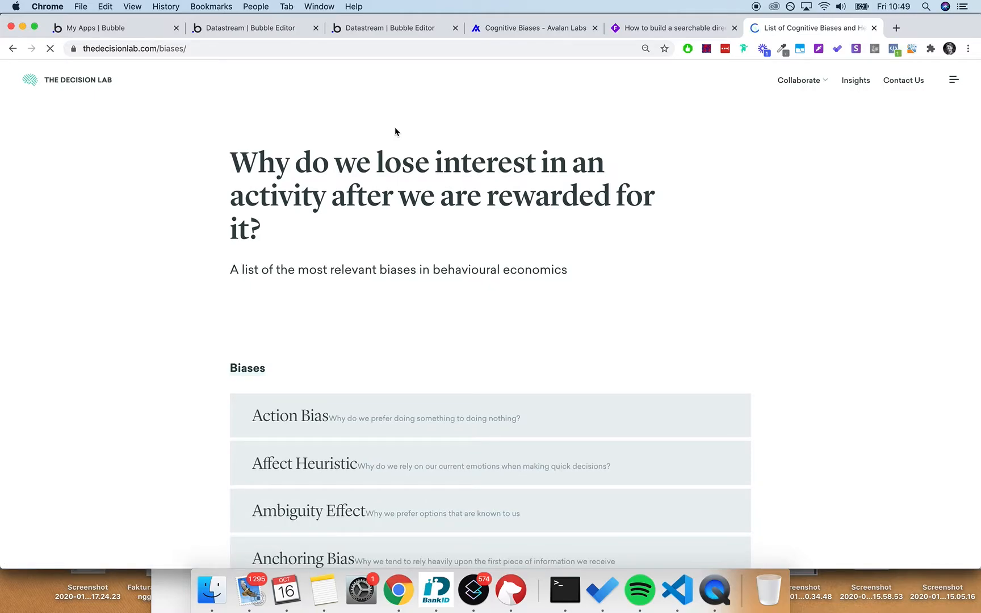
scroll(409, 258, down, 2)
scroll(408, 259, up, 2)
scroll(637, 243, down, 5)
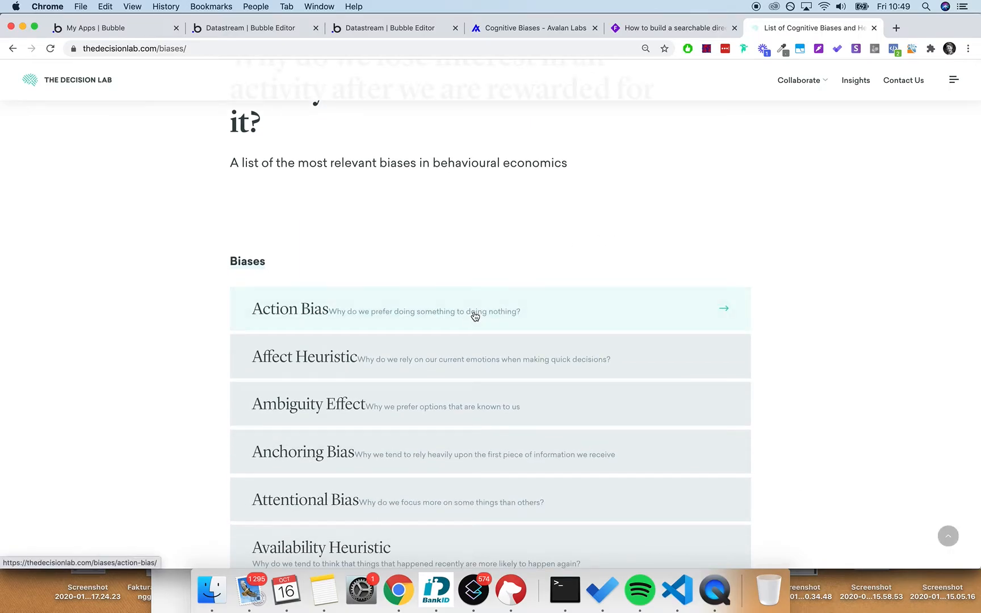
- Open the Action Bias article and dismiss the newsletter subscribe popup
click(499, 319)
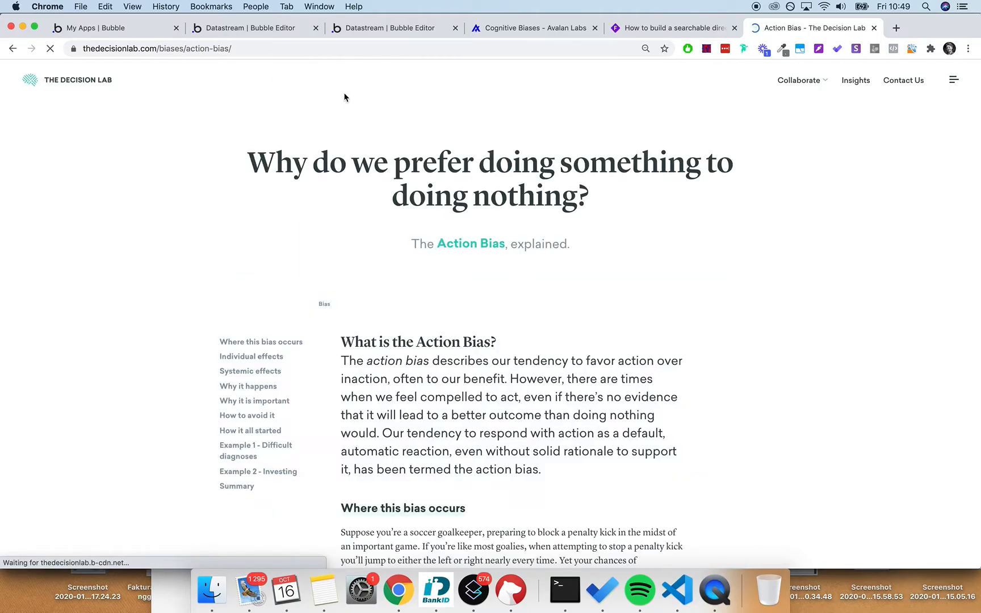
scroll(572, 197, down, 20)
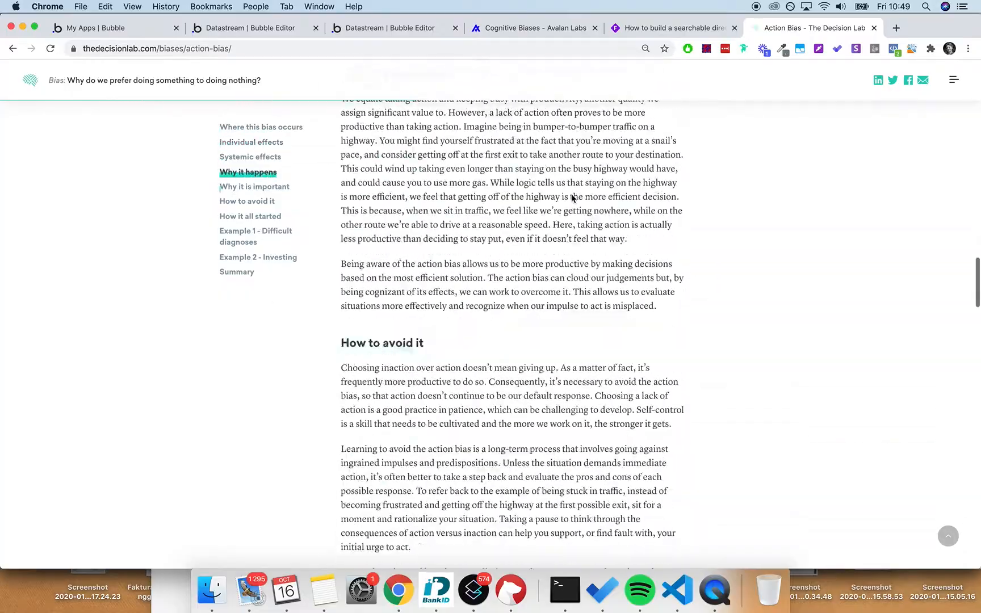
scroll(571, 197, down, 10)
scroll(590, 201, up, 20)
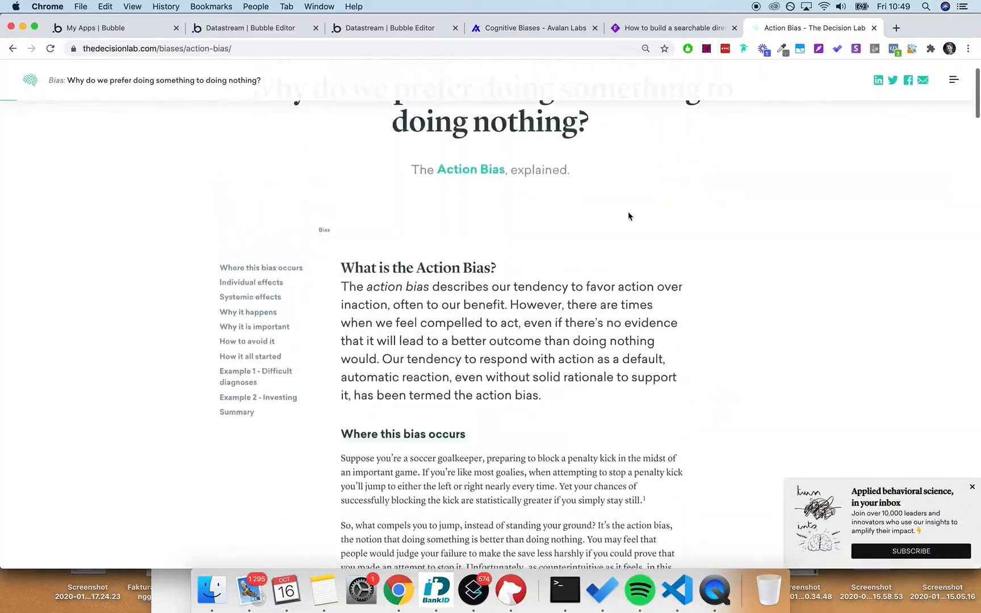
click(971, 487)
scroll(792, 321, down, 2)
scroll(793, 322, down, 4)
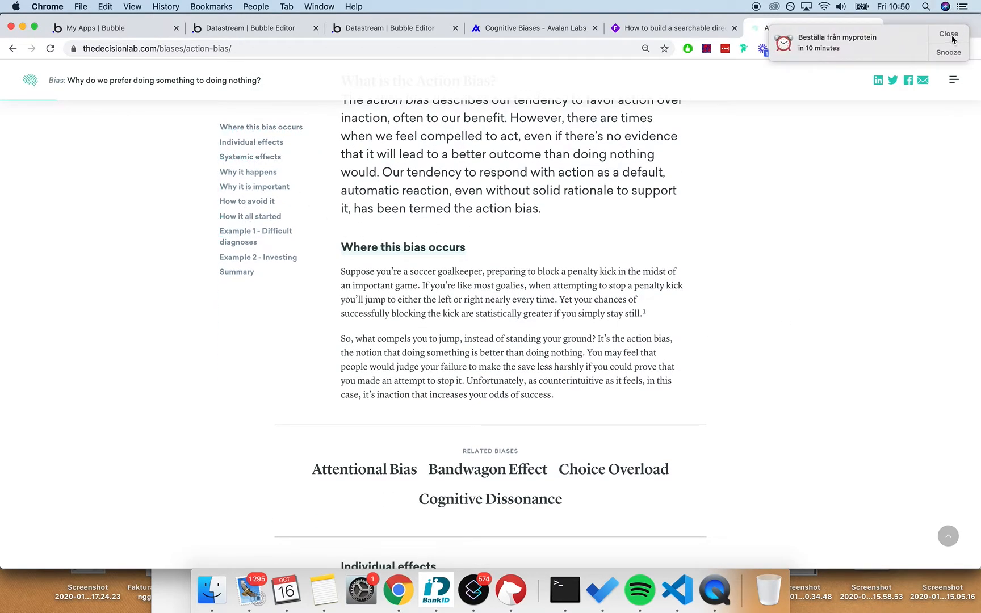
- Dismiss the reminder notification and read through the Action Bias article
click(952, 38)
scroll(796, 352, down, 3)
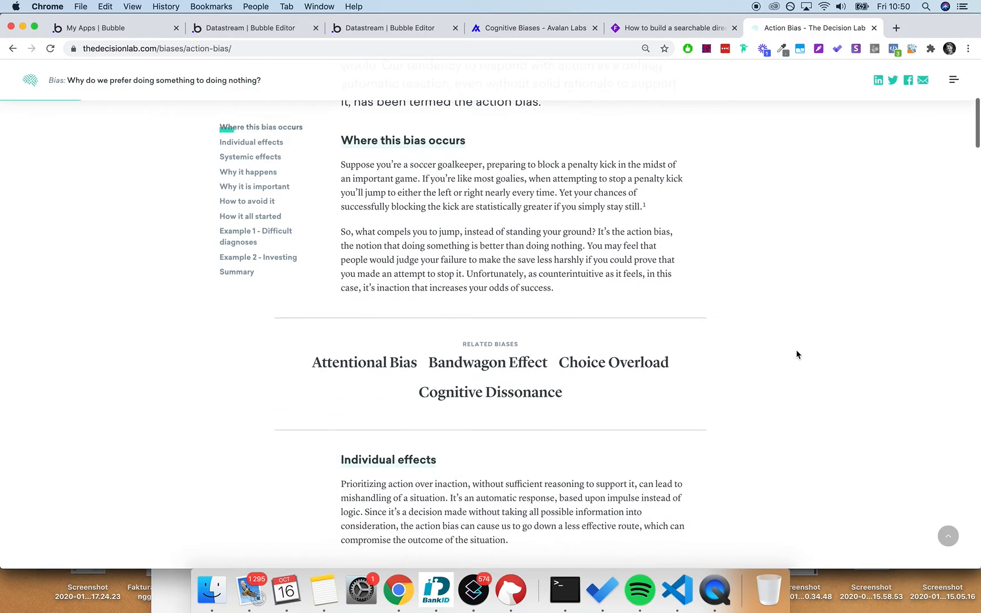
scroll(796, 352, down, 10)
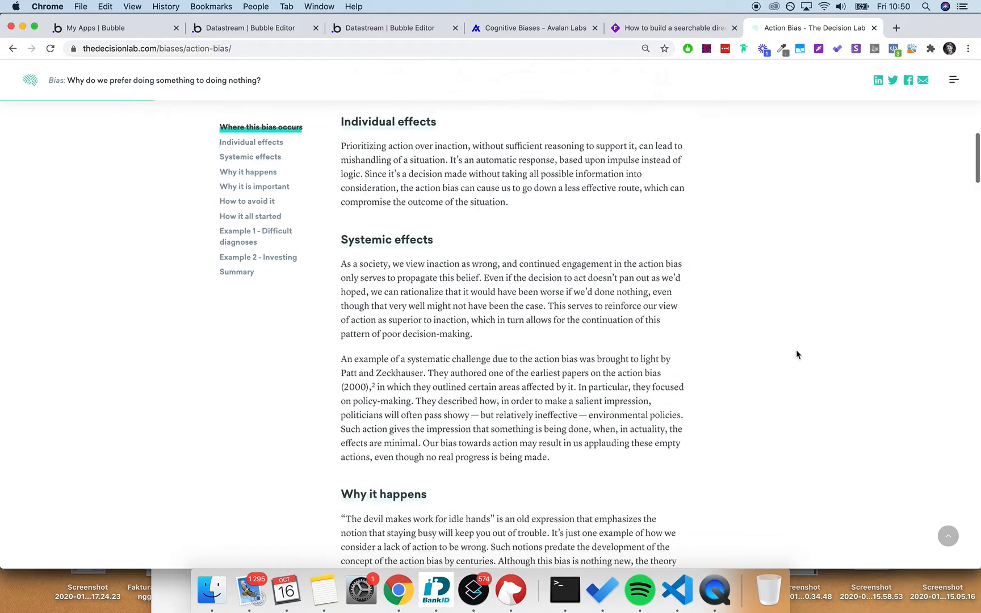
scroll(796, 353, down, 20)
scroll(796, 354, down, 5)
scroll(796, 355, up, 20)
scroll(797, 355, down, 15)
scroll(796, 355, down, 20)
scroll(796, 354, up, 15)
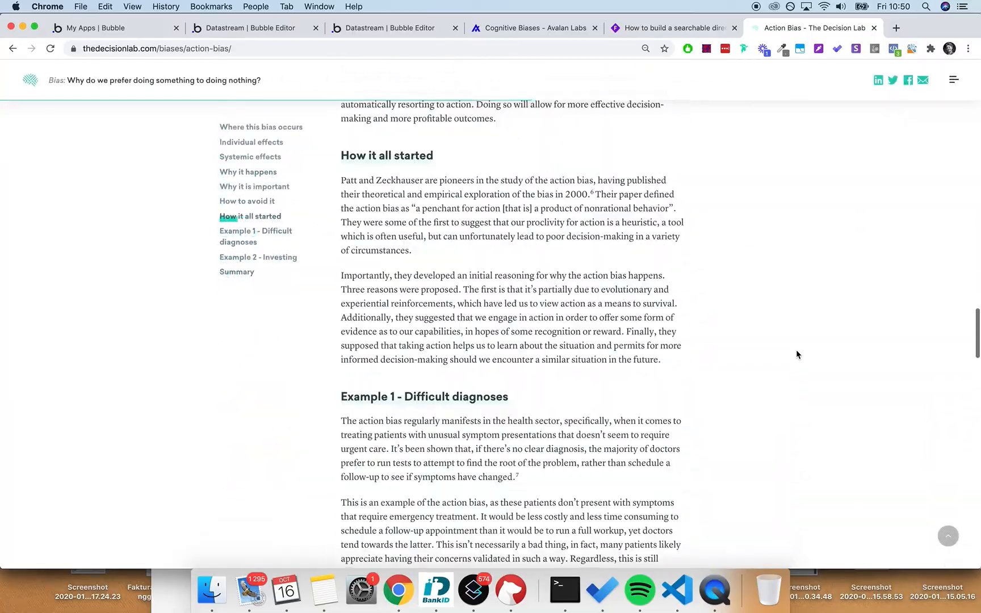
scroll(796, 354, up, 3)
scroll(797, 353, down, 15)
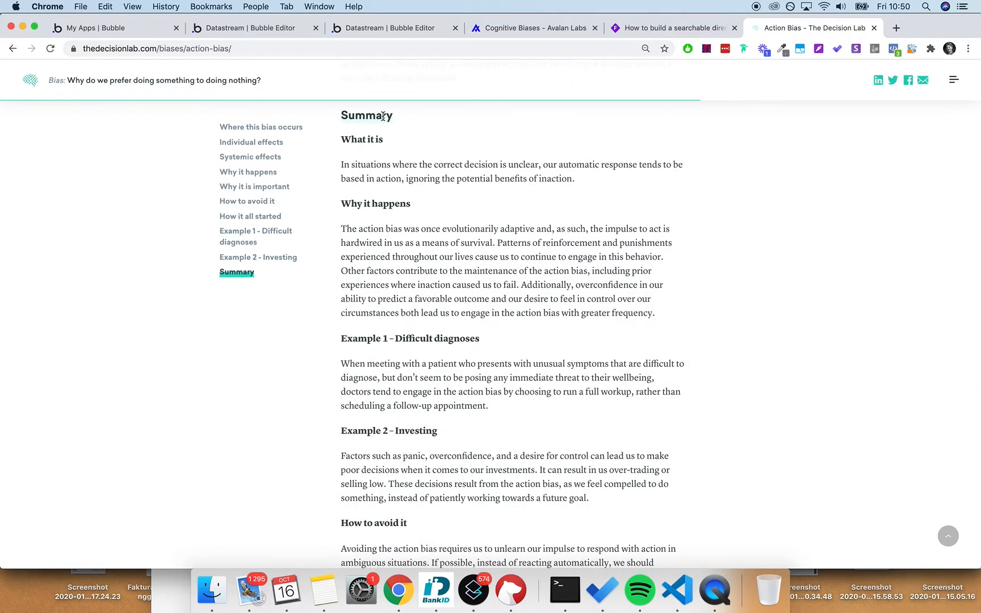
scroll(383, 115, down, 1)
scroll(377, 108, down, 5)
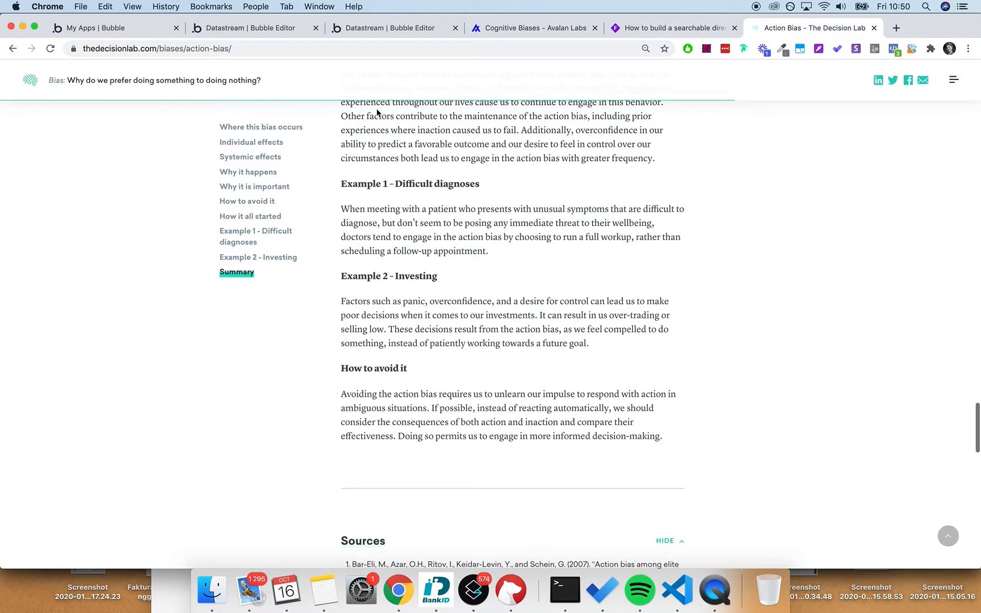
scroll(406, 318, up, 5)
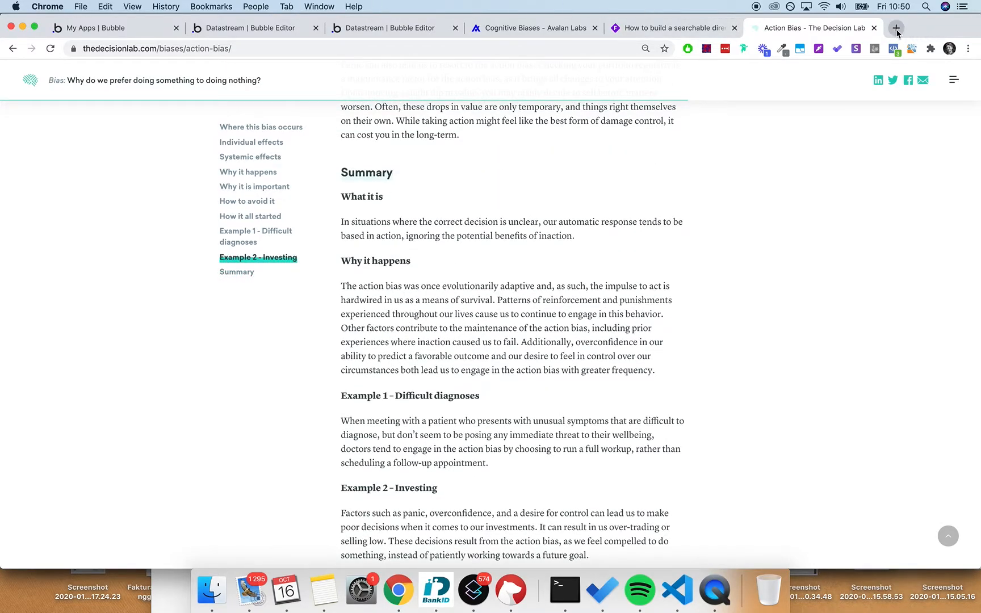
- Search Finder for file names containing 'bias' and open bias_updated.csv
click(211, 590)
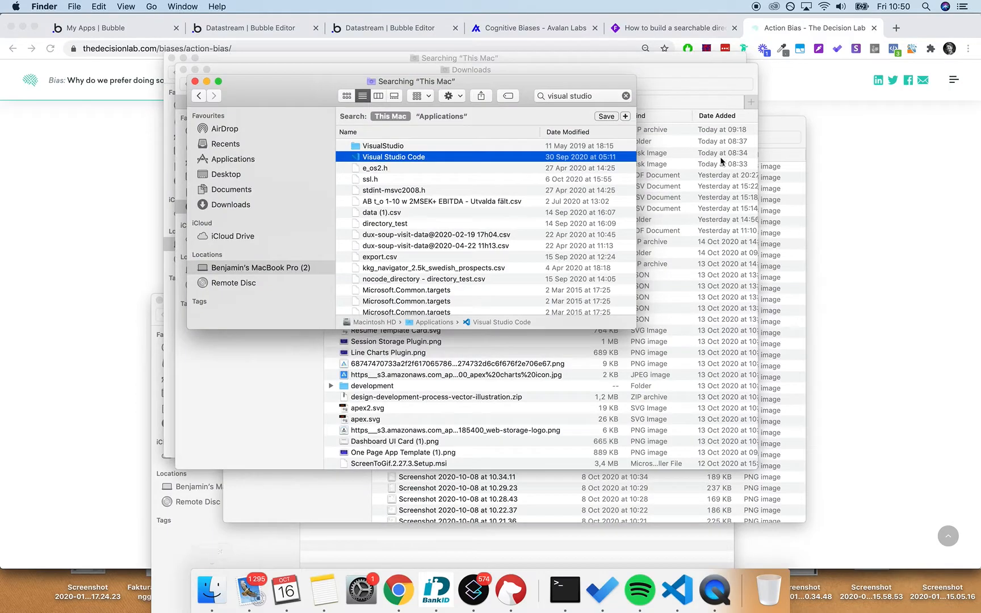
click(578, 93)
key(super+a)
text(bias)
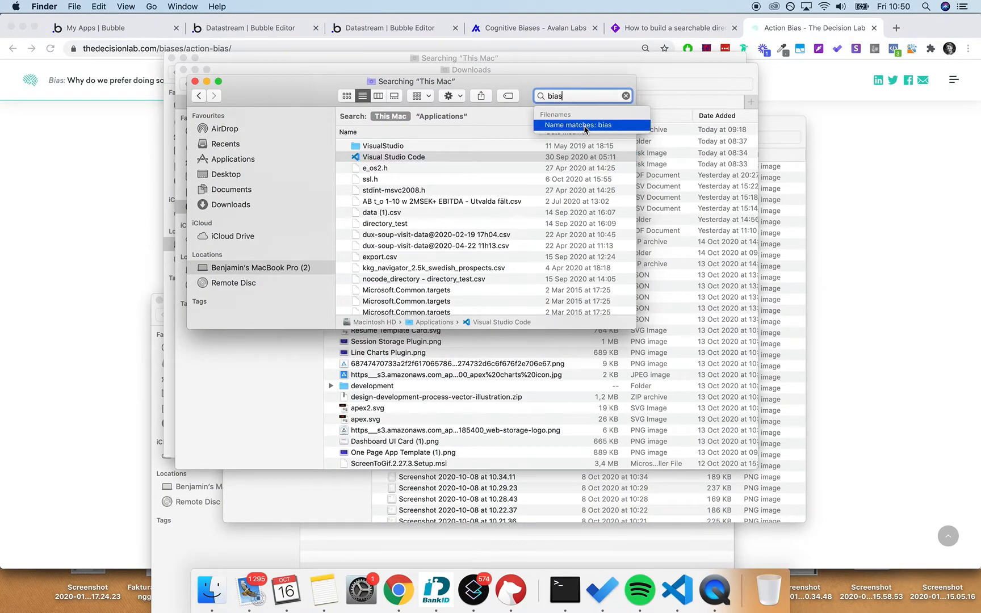
click(585, 125)
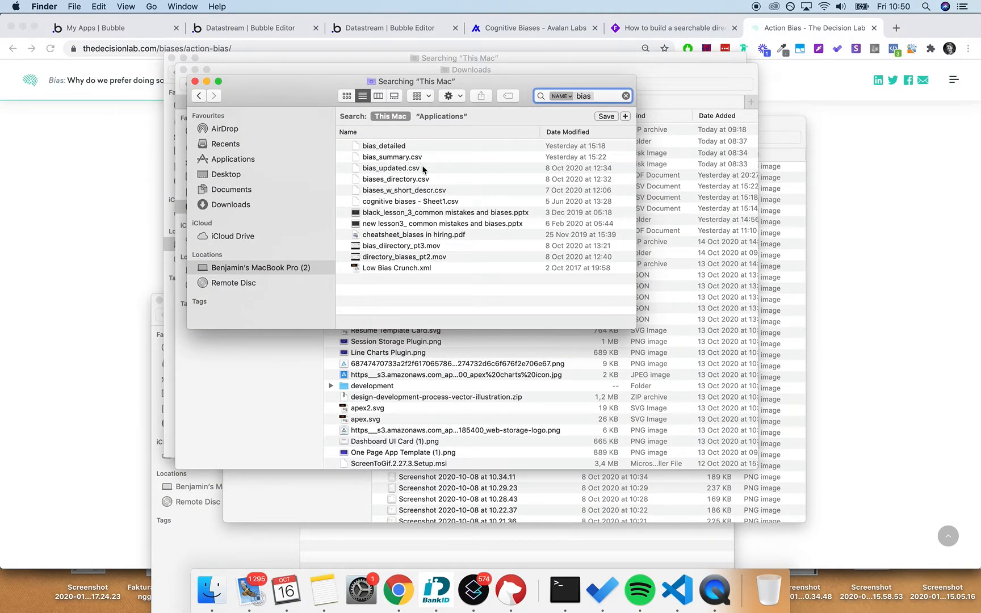
double_click(436, 168)
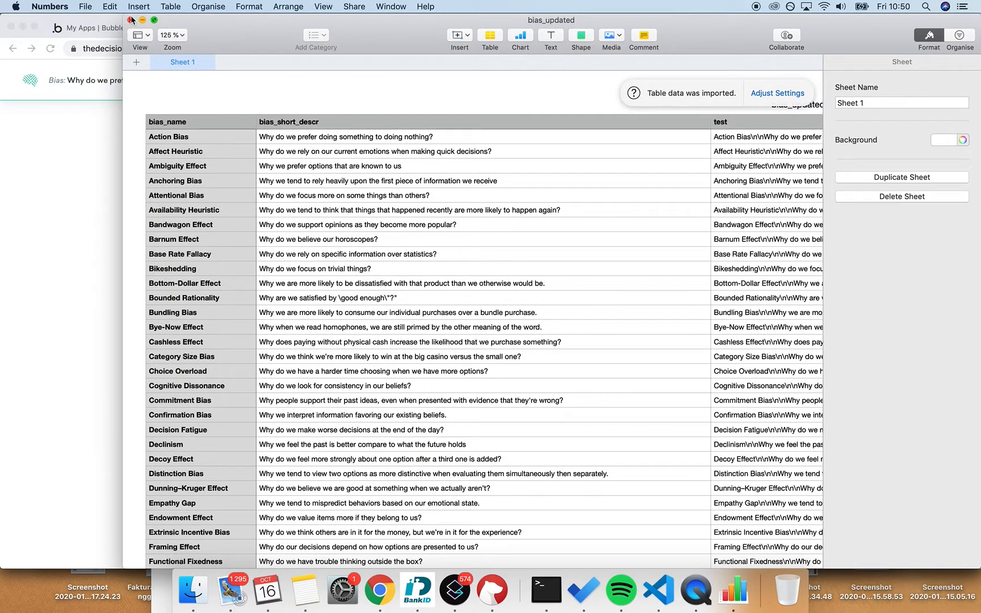
- Select the test_link URLs in bias_updated from the first row through row 95, then return to Chrome
drag(123, 16, 1, 16)
scroll(281, 219, right, 10)
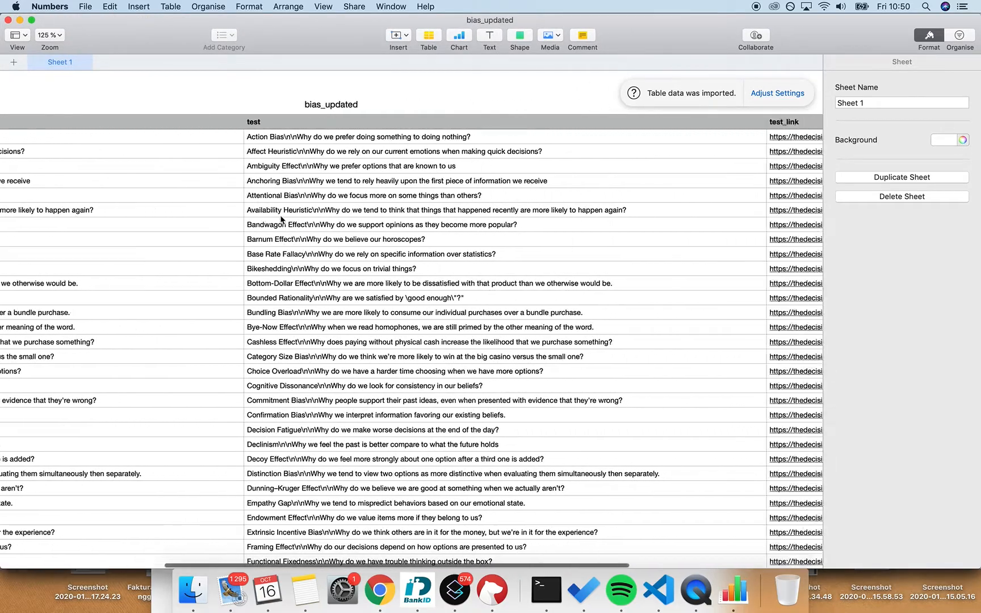
scroll(280, 242, down, 2)
scroll(280, 243, down, 3)
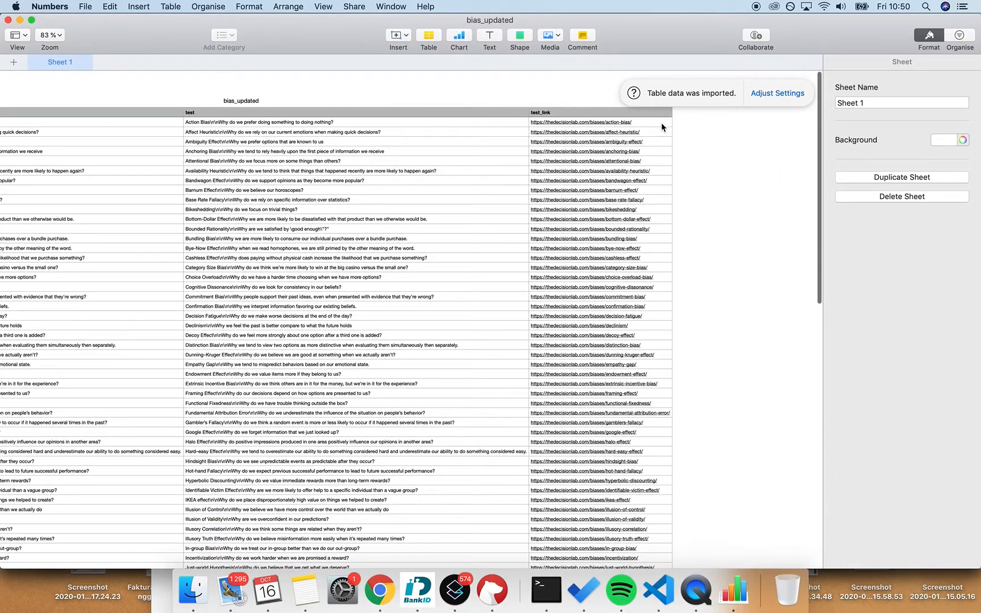
click(661, 127)
scroll(659, 126, down, 15)
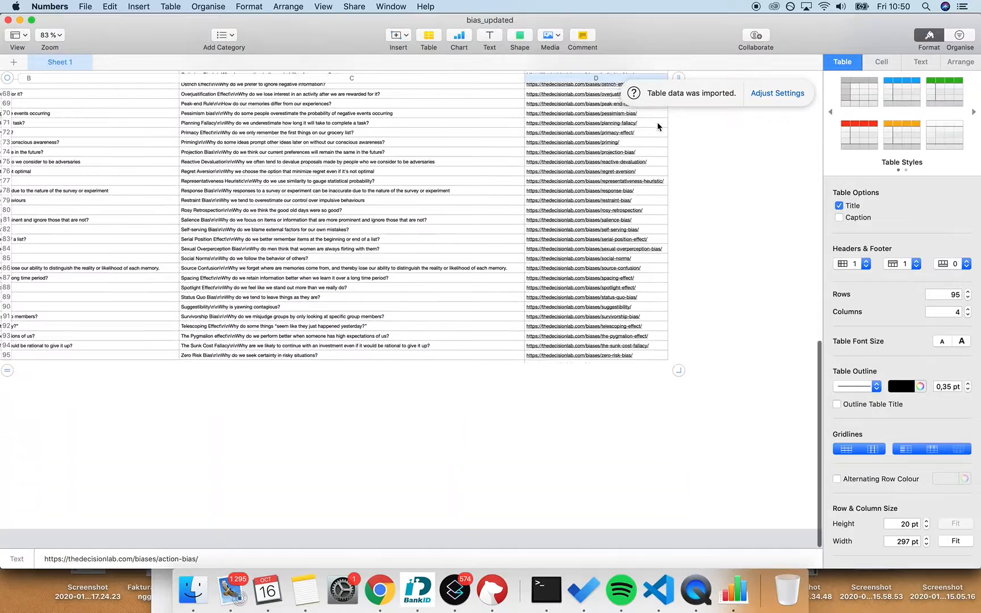
shift+click(652, 377)
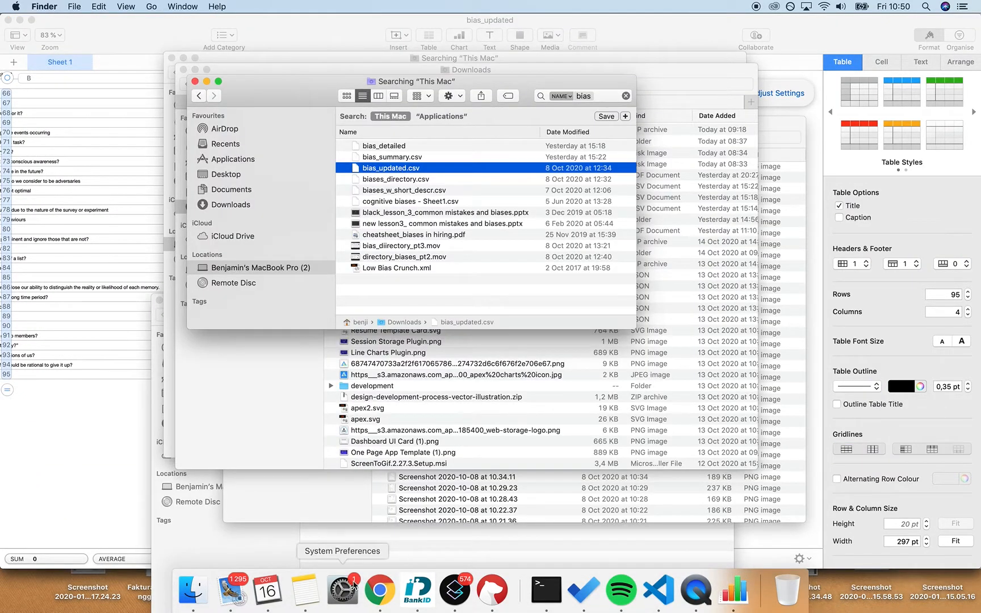
click(379, 590)
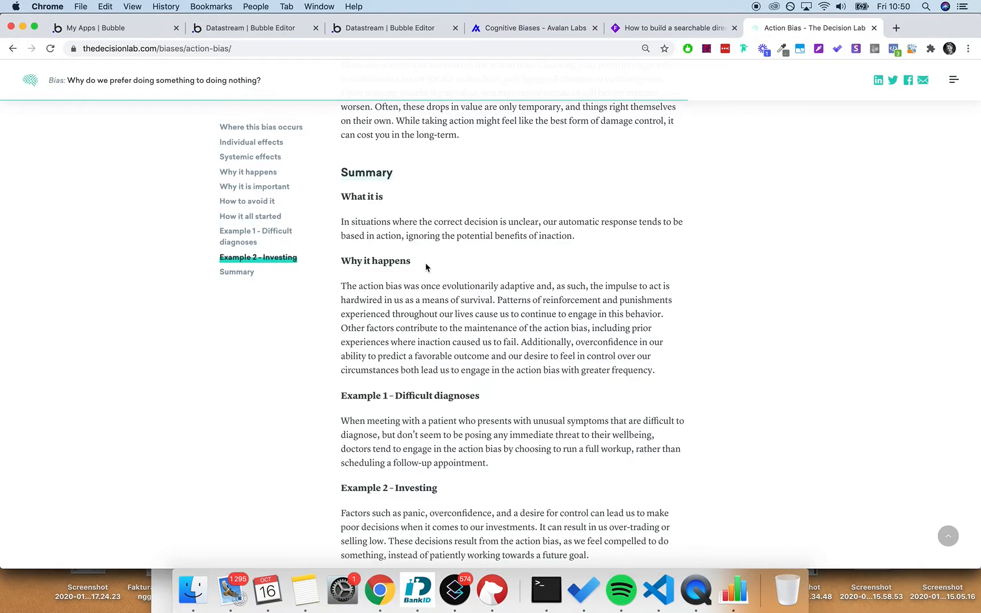
- Start a Simplescraper scrape of the Action Bias page
scroll(427, 266, up, 6)
scroll(426, 264, down, 7)
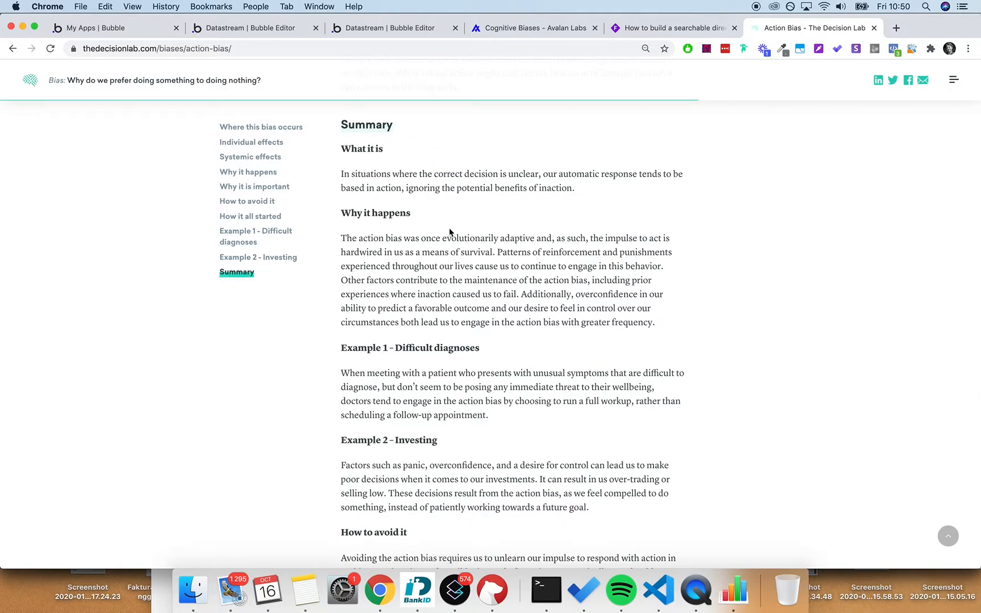
scroll(680, 298, up, 1)
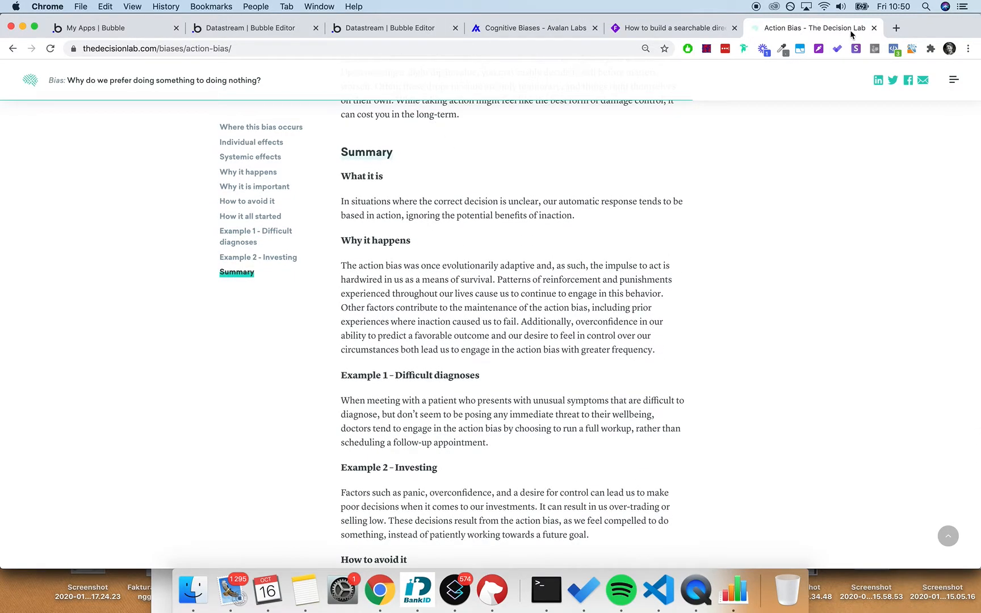
click(930, 50)
scroll(845, 196, down, 5)
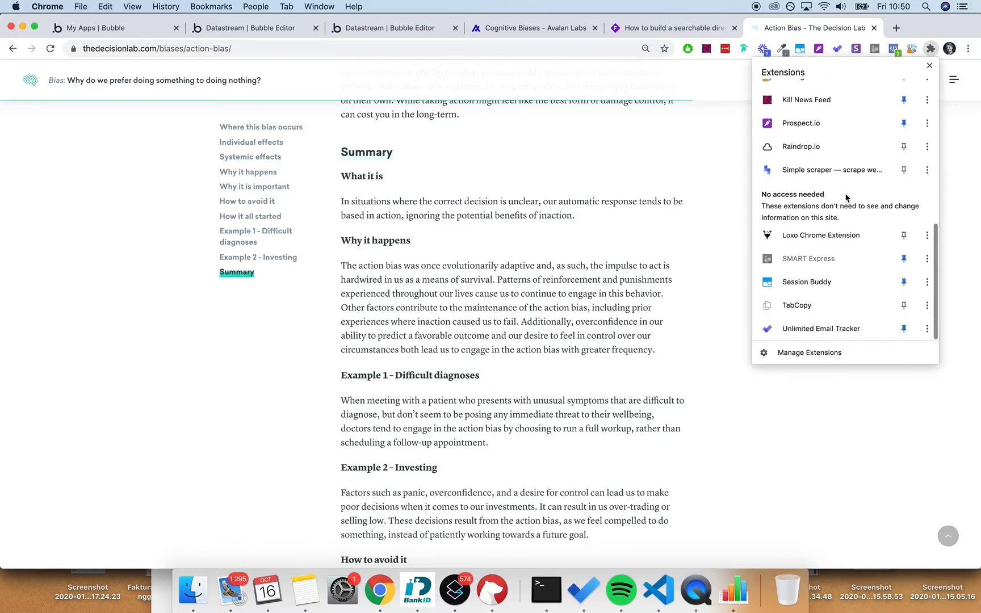
click(838, 176)
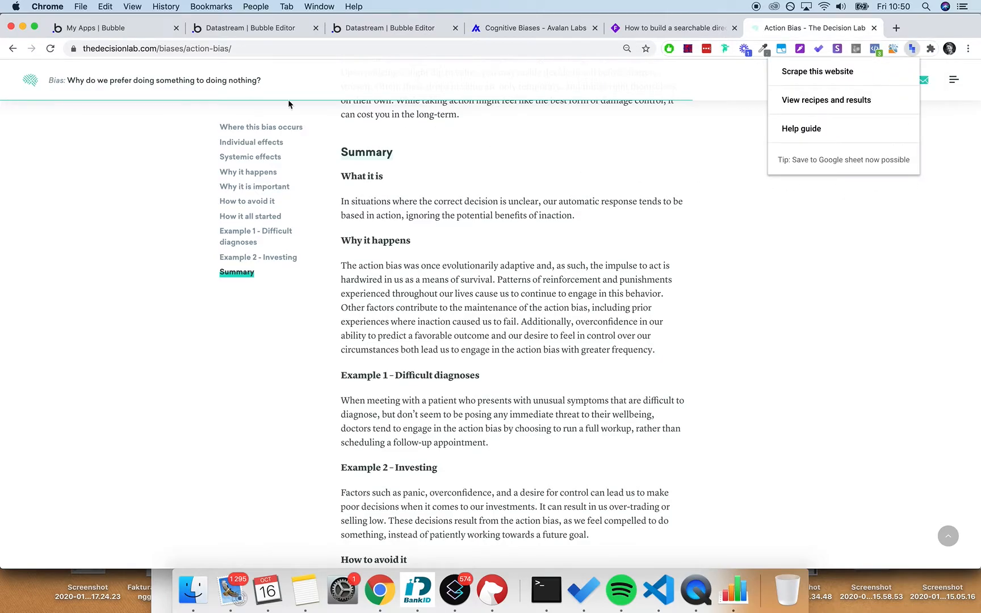
click(829, 70)
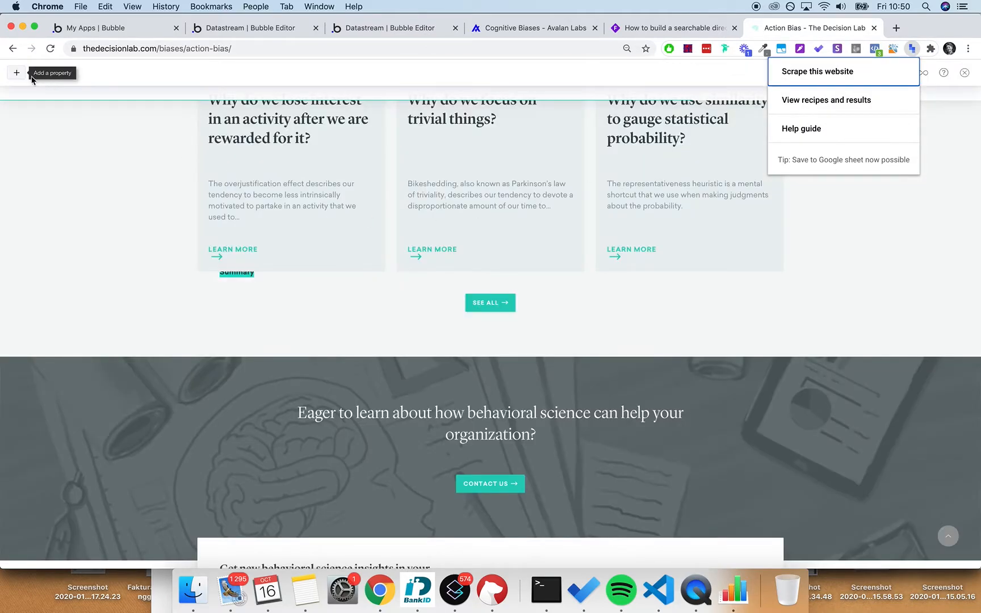
- Add a bias_name property capturing the Action Bias title
click(17, 72)
text(bias_name)
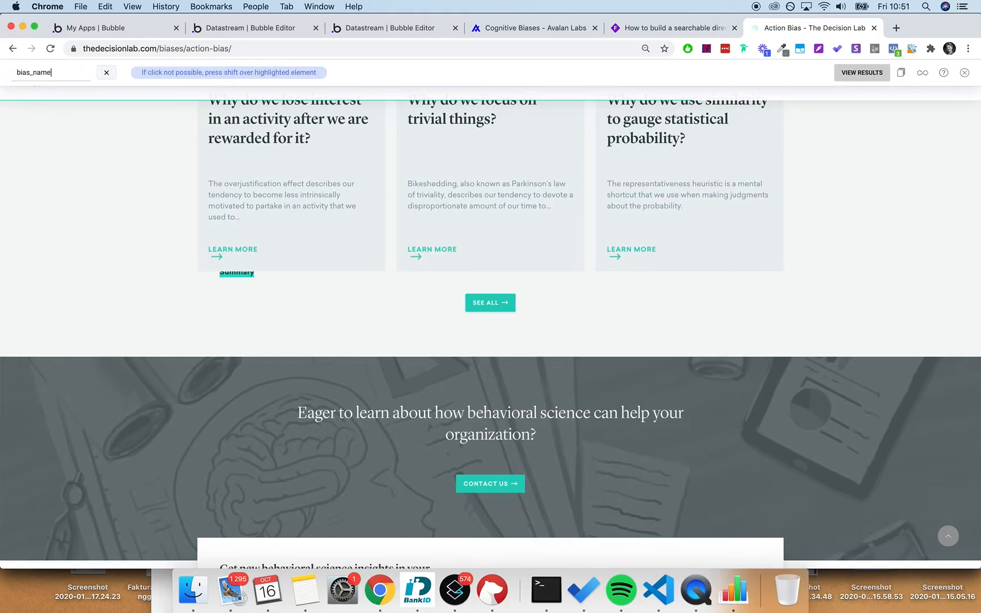
scroll(191, 339, up, 20)
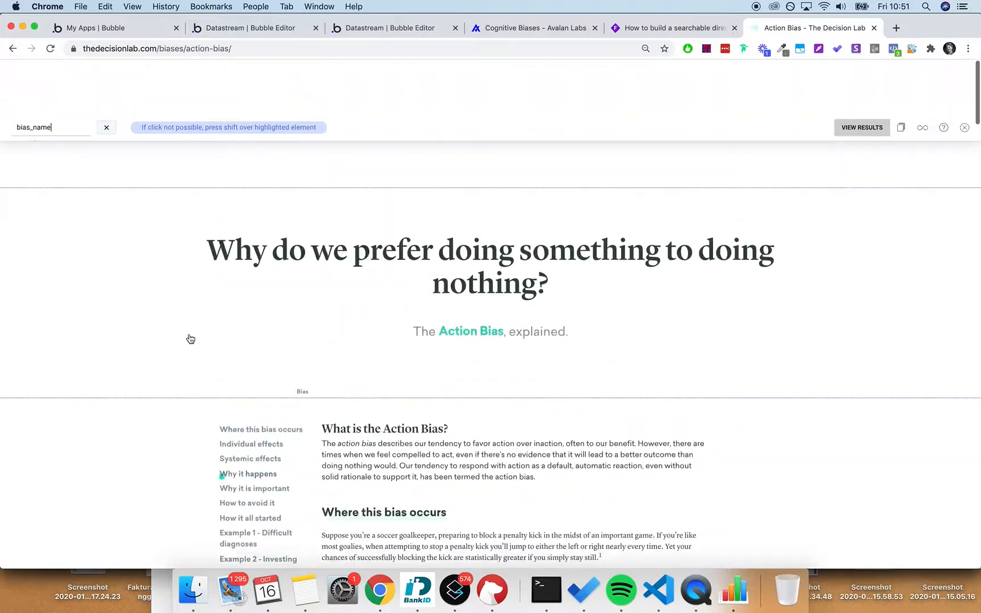
click(477, 276)
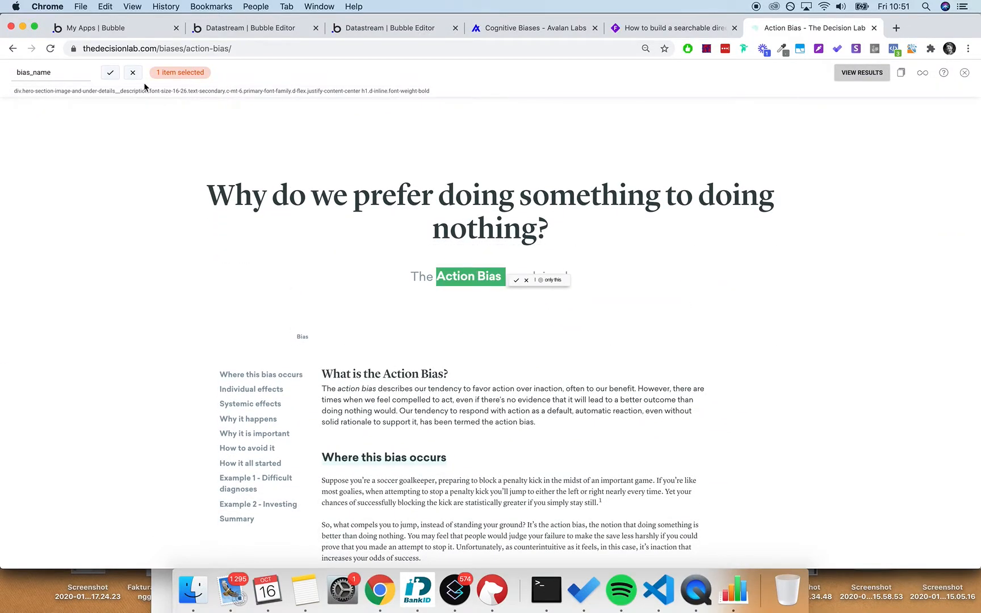
click(118, 75)
- Add a bias_summary property limited to the Summary section and view the extracted results
text(bias_summary)
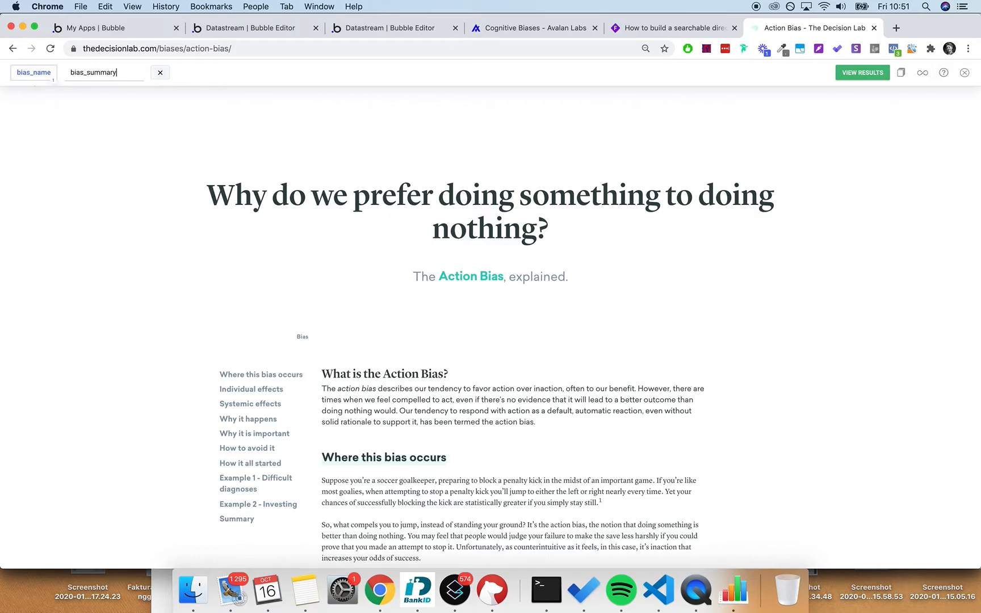
scroll(347, 187, down, 20)
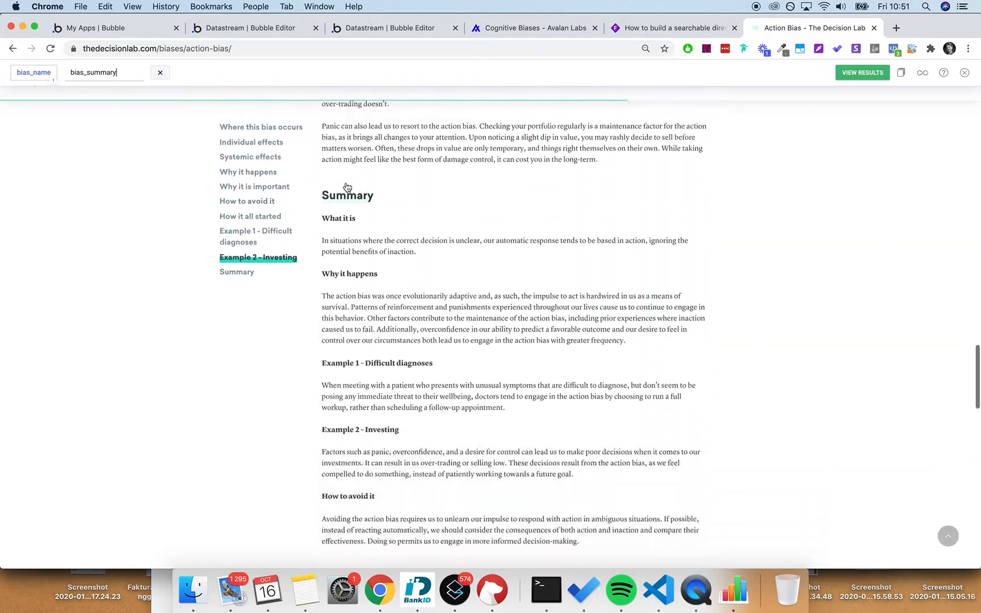
click(700, 197)
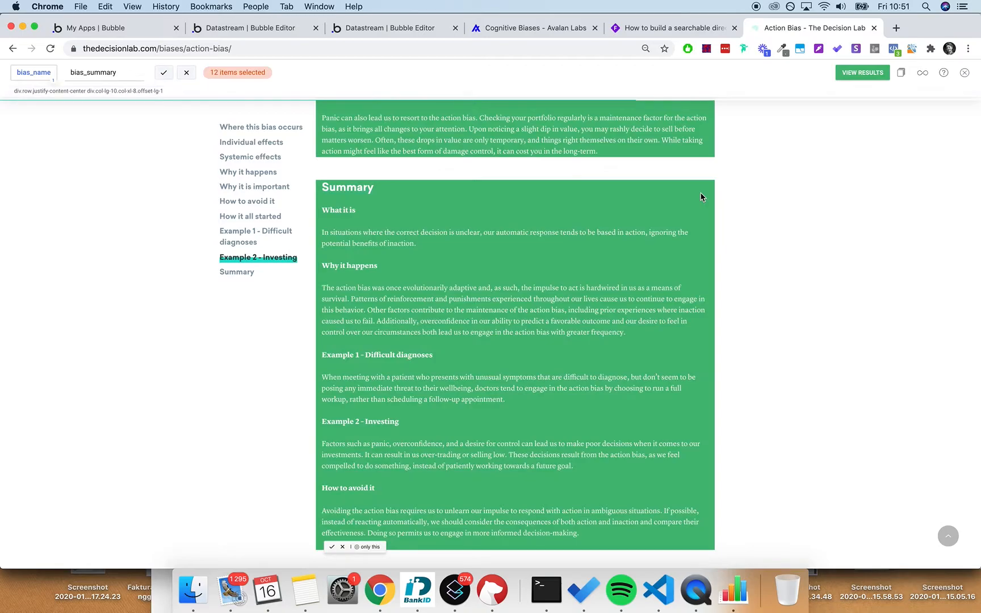
scroll(678, 208, down, 6)
scroll(667, 212, up, 2)
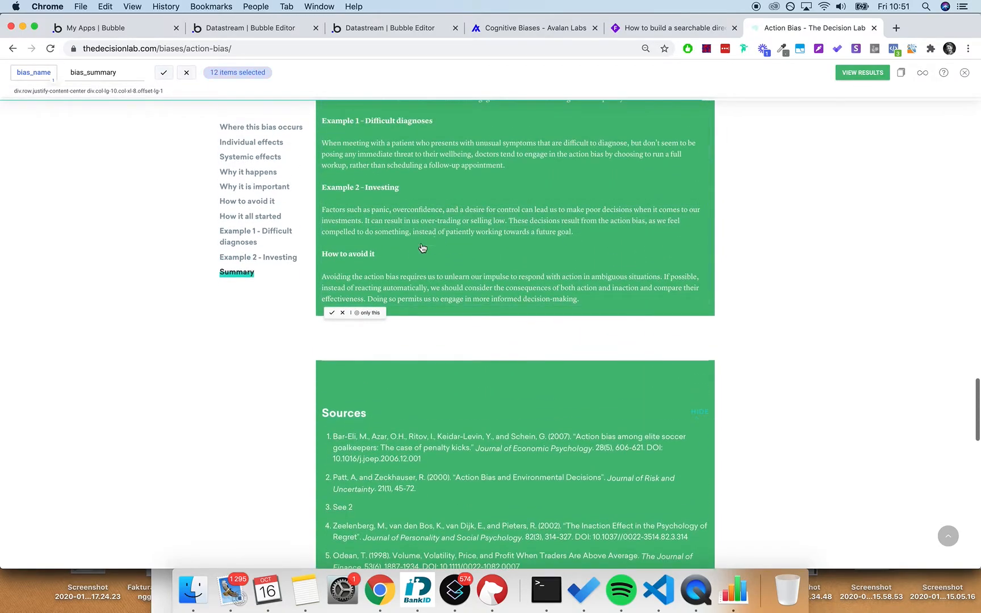
click(378, 311)
scroll(455, 309, up, 5)
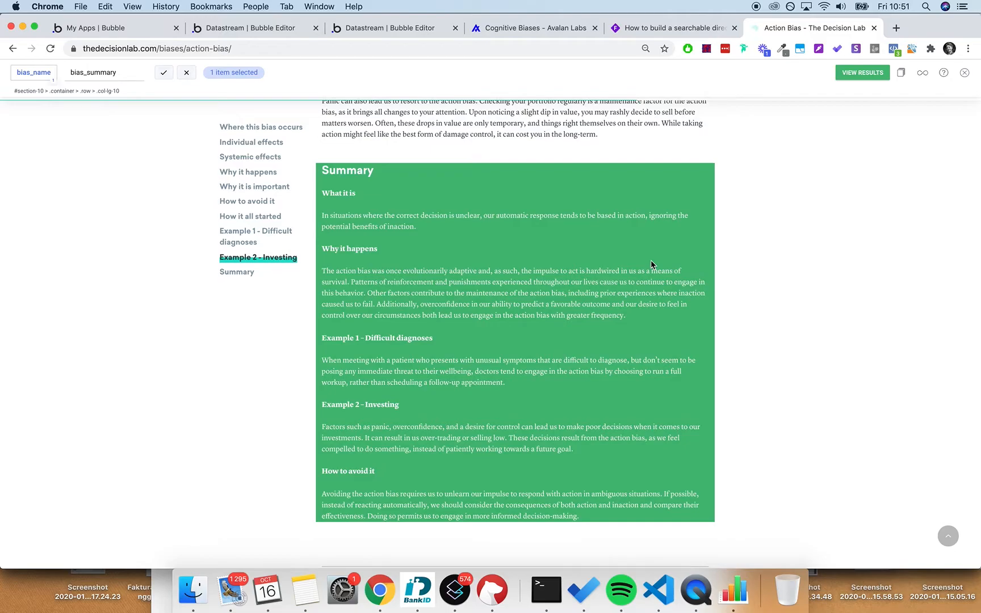
scroll(769, 316, up, 15)
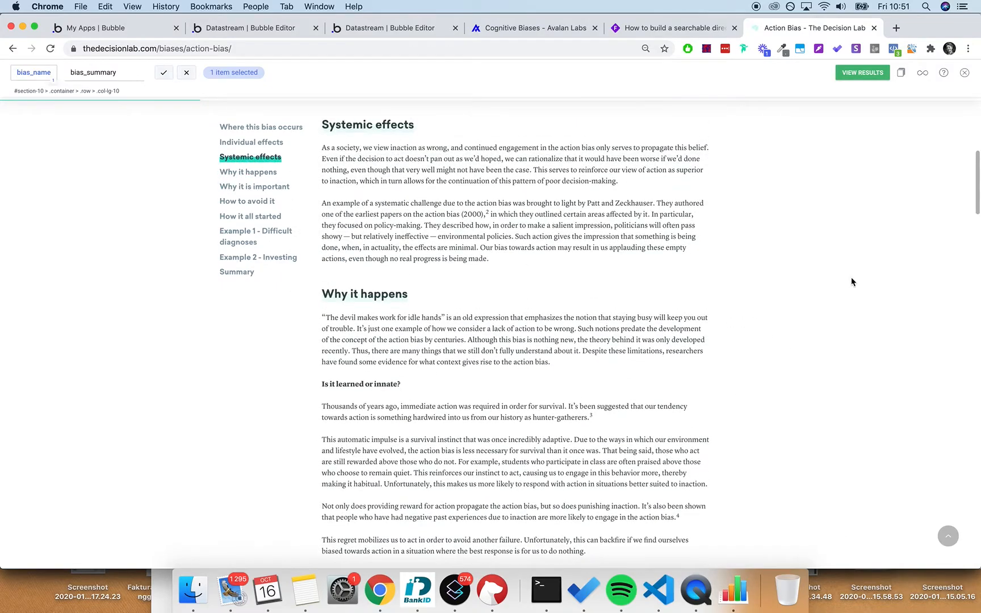
scroll(852, 281, down, 15)
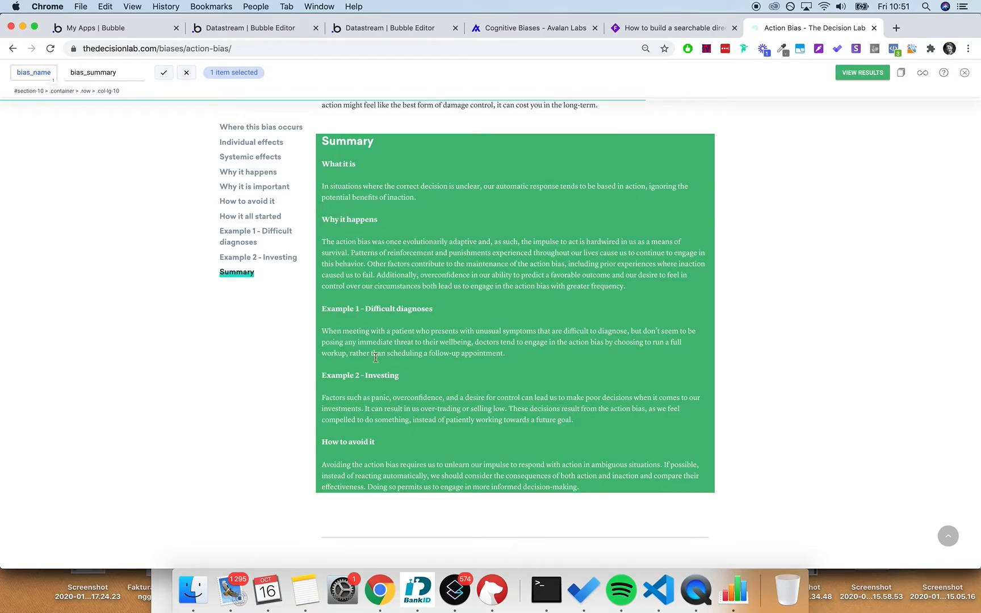
scroll(702, 387, up, 1)
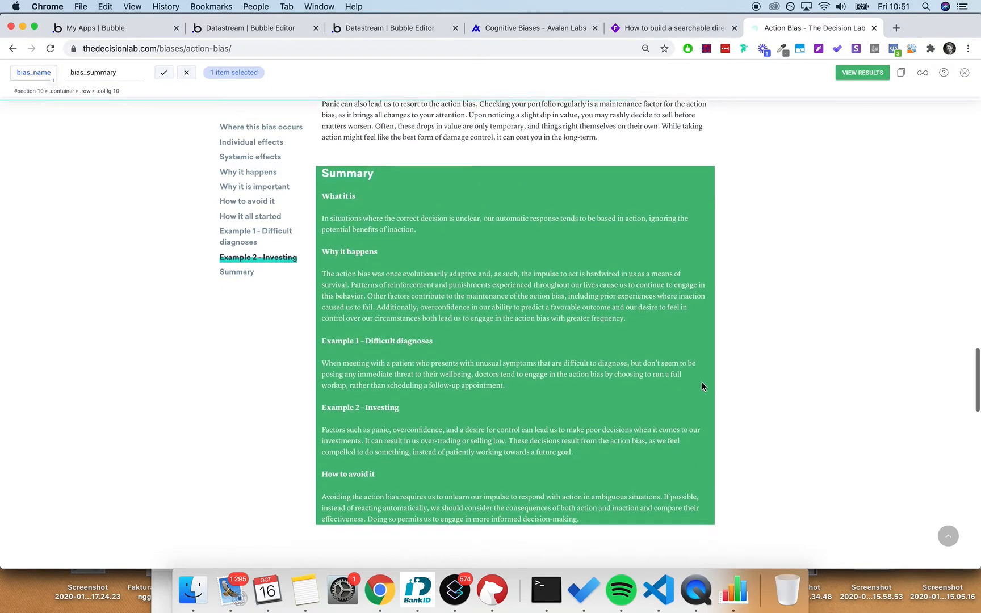
click(163, 76)
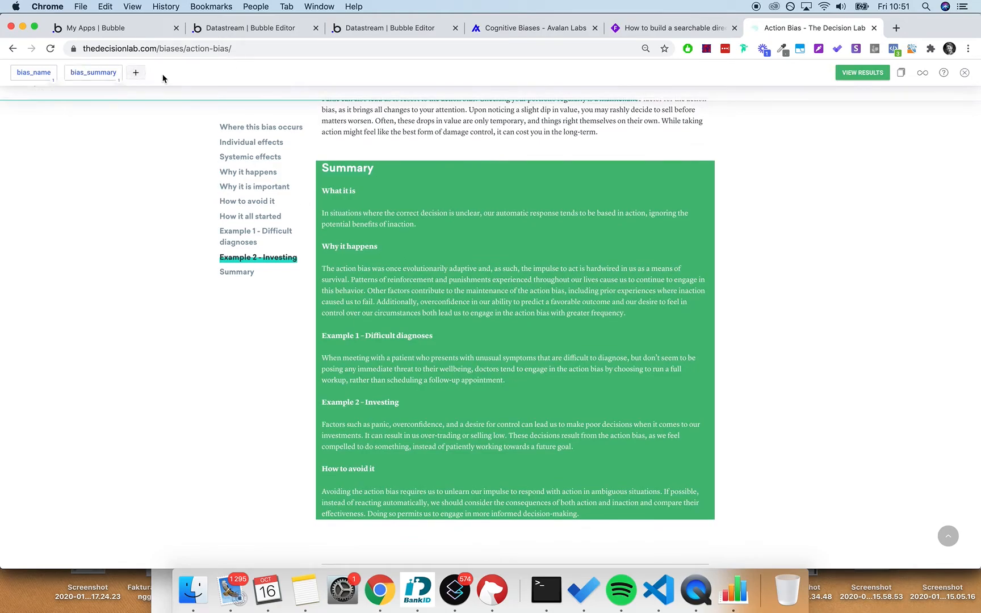
click(859, 78)
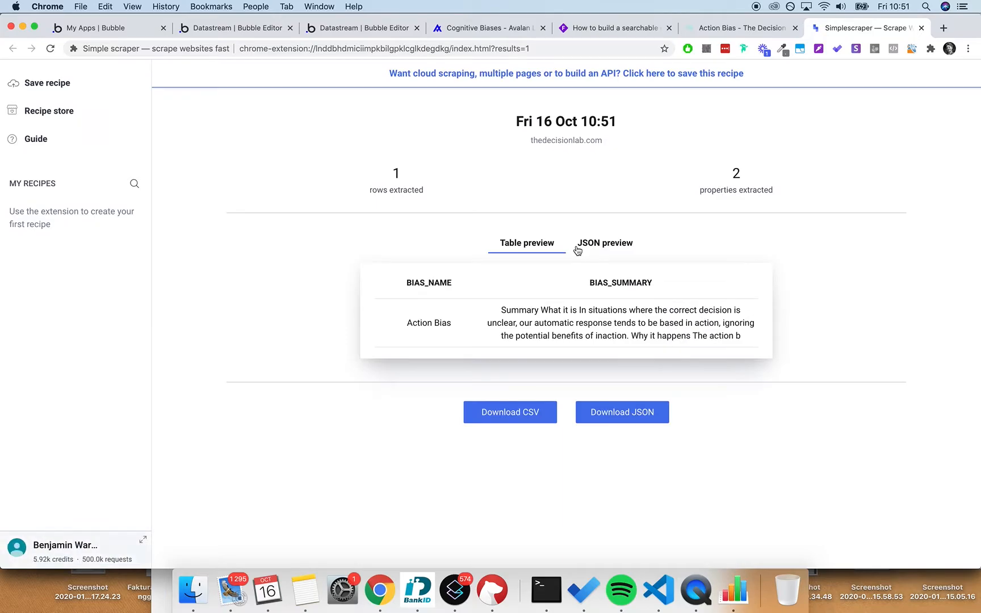
- Save the scrape as the recipe 'Scraping Biases' and open its crawl URL list
click(696, 80)
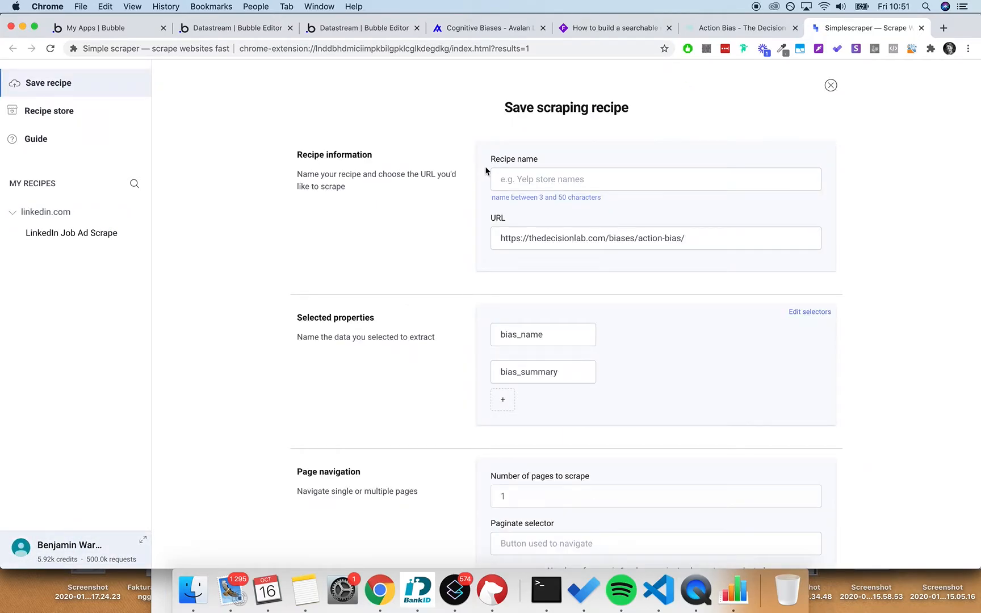
click(520, 177)
text(Scar)
key(BackSpace)
key(BackSpace)
text(racpi)
text(iases)
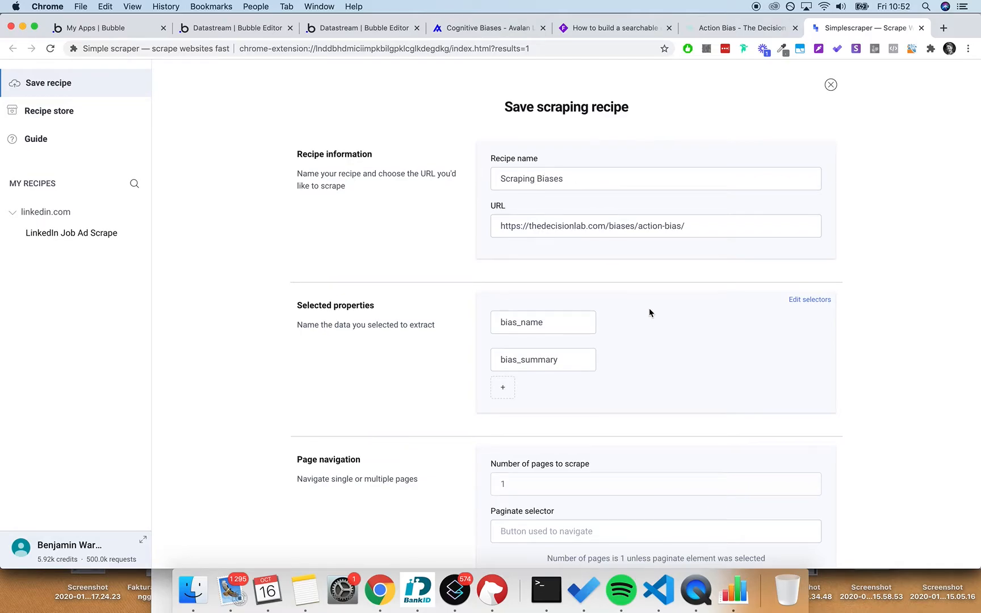
scroll(649, 307, down, 5)
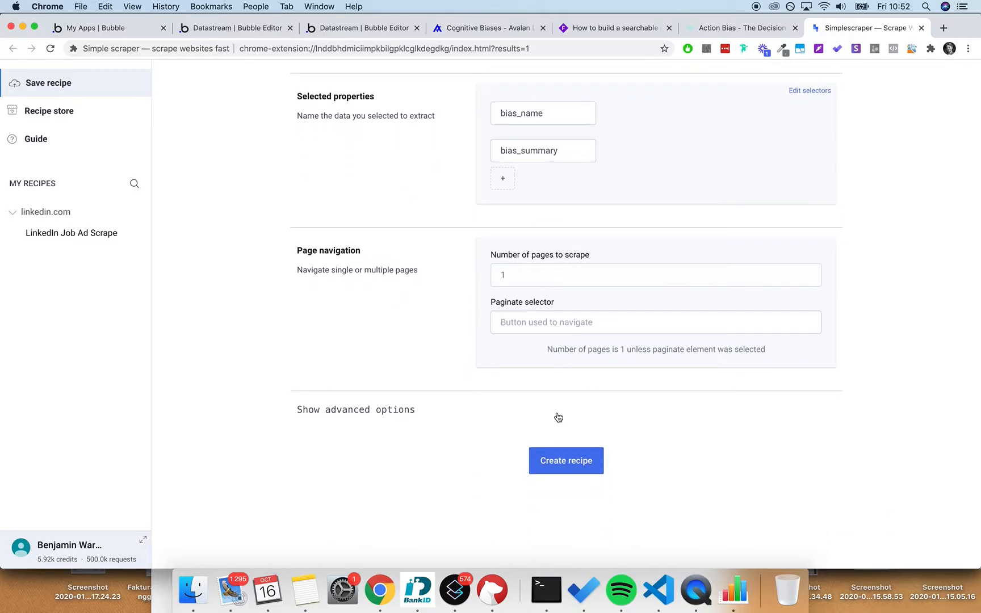
click(561, 466)
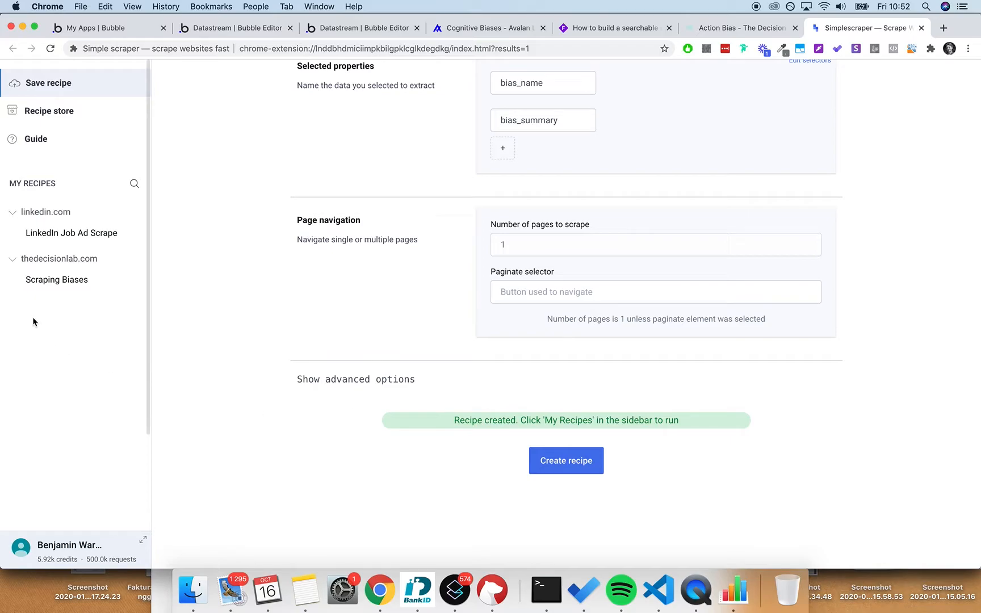
click(68, 279)
click(301, 122)
- Paste the 94 bias page URLs into the crawl list and run the Scraping Biases recipe
click(428, 272)
key(super+v)
scroll(428, 273, down, 10)
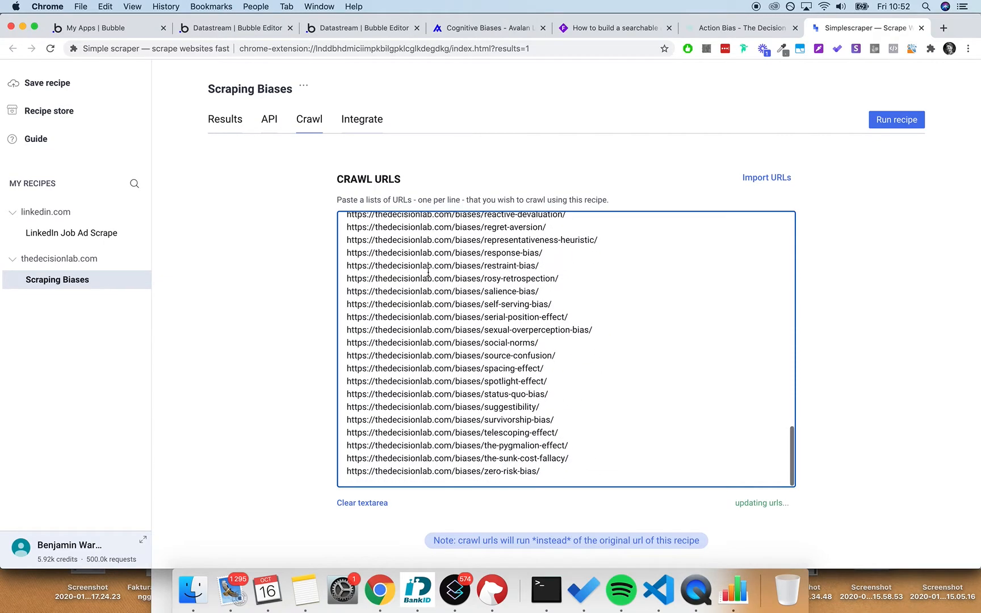
click(897, 121)
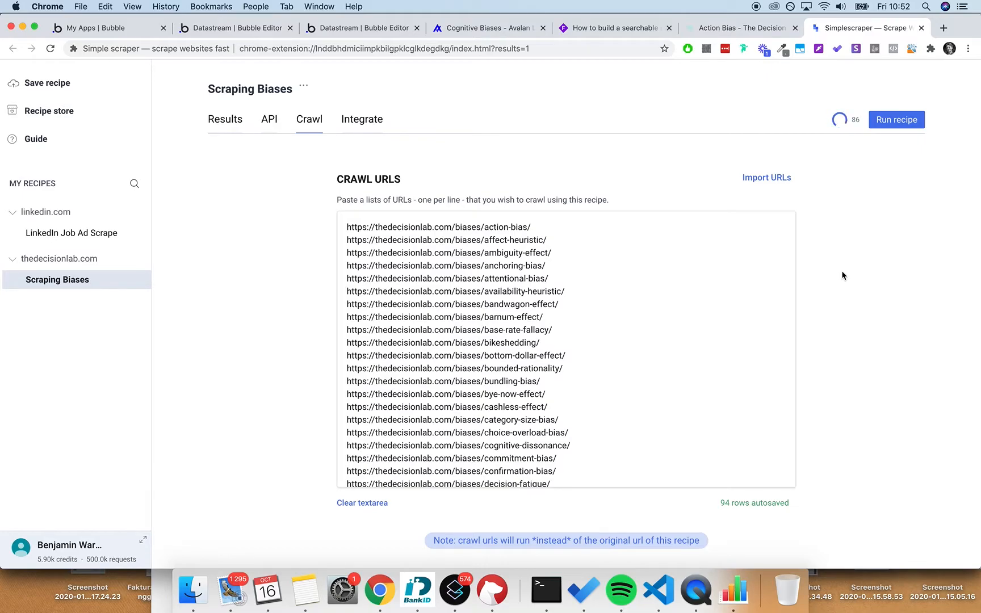
- Return to the Bubble editor's biases page
scroll(657, 289, down, 15)
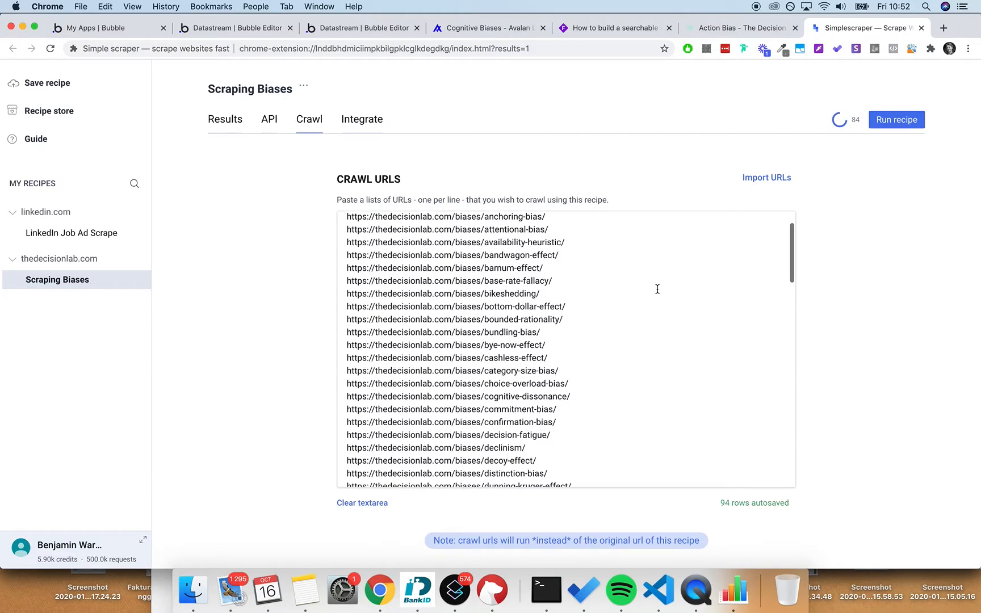
scroll(657, 288, up, 15)
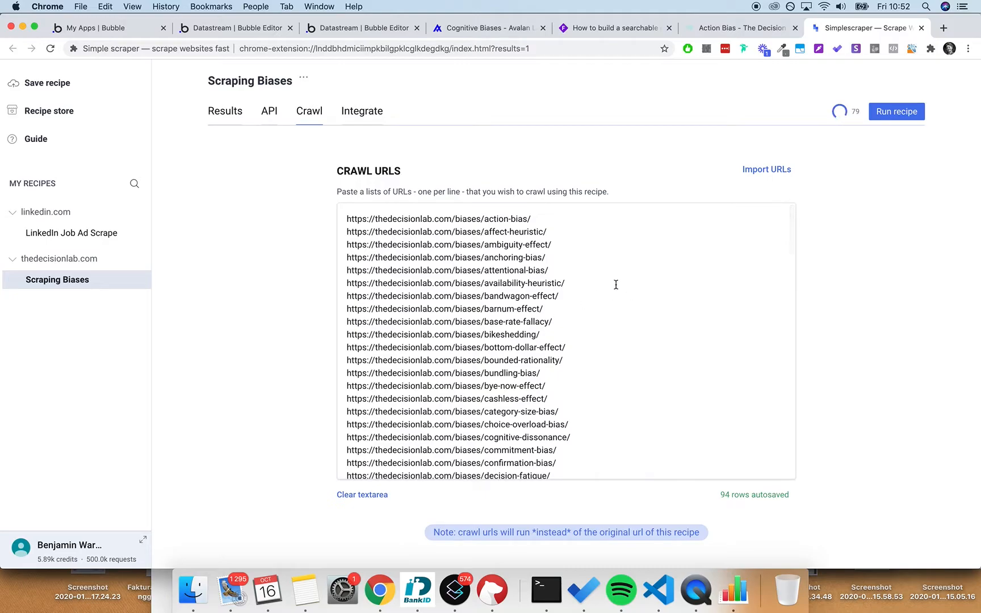
click(478, 31)
click(393, 29)
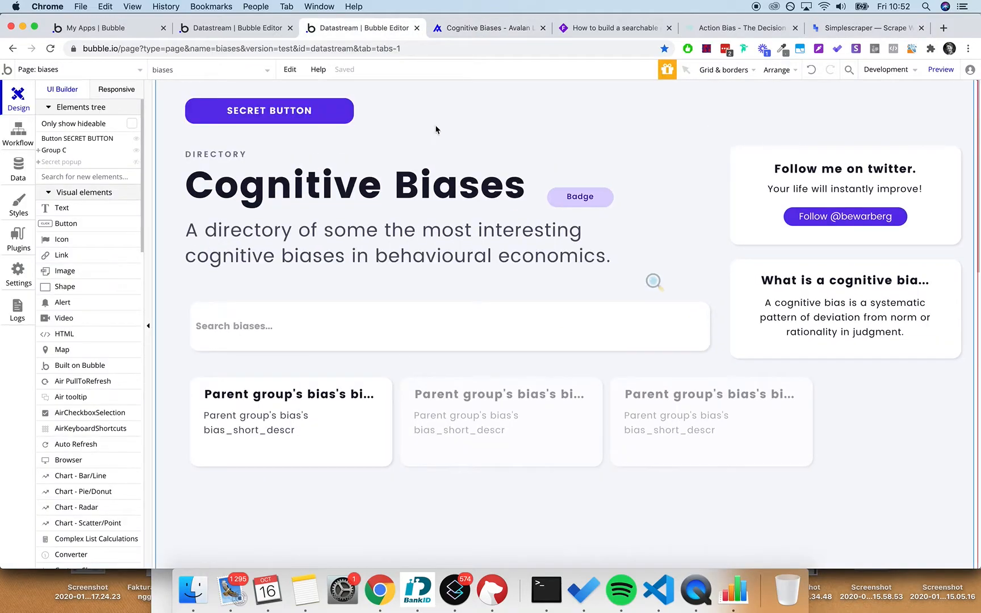
- Make the Search biases input narrower on the biases page canvas
click(150, 177)
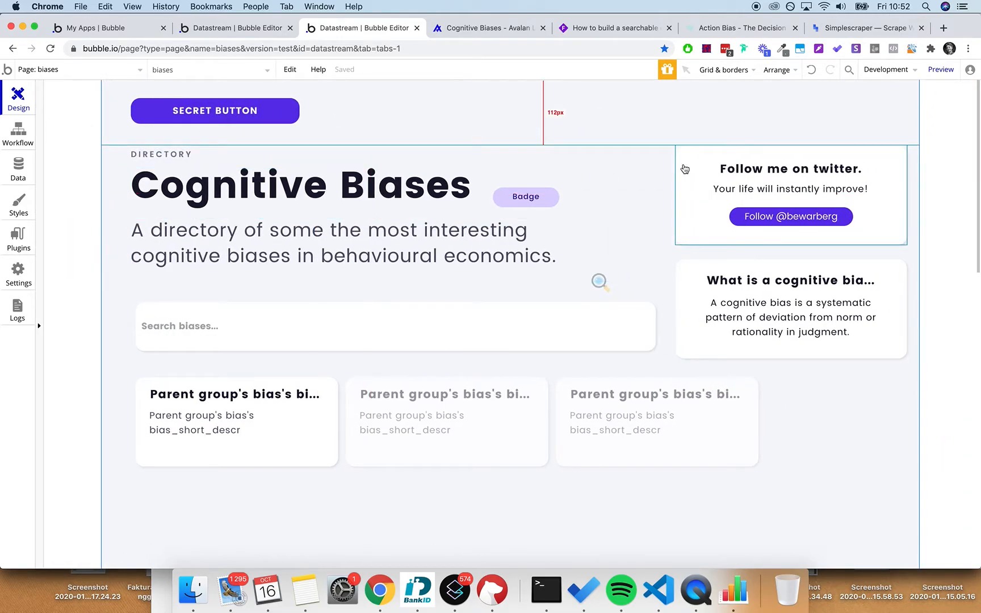
click(539, 309)
drag(657, 327, 480, 327)
click(545, 246)
double_click(386, 189)
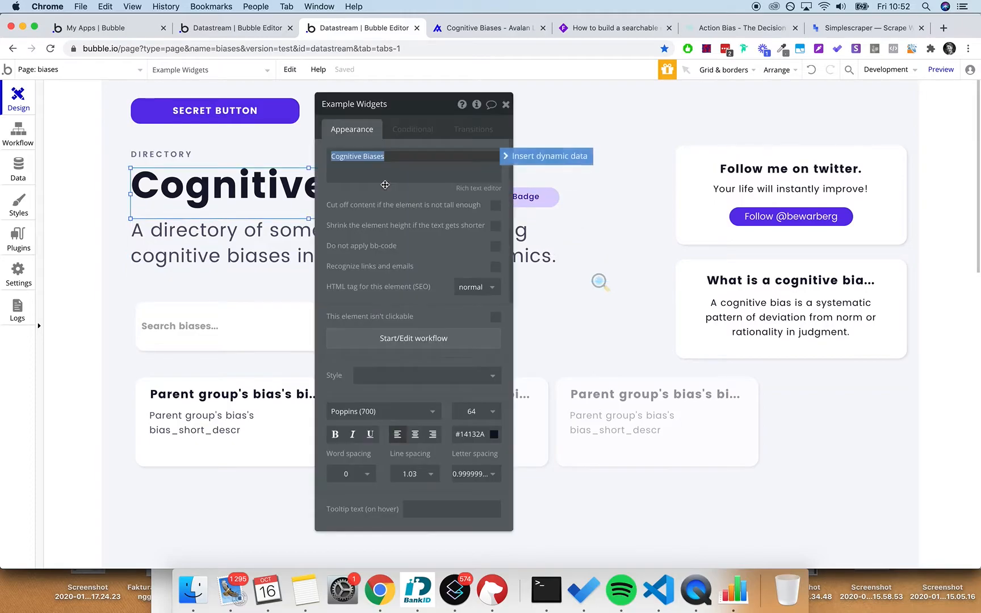
click(505, 104)
- Move the twitter card and the 'What is a cognitive bias' card to the left
click(574, 156)
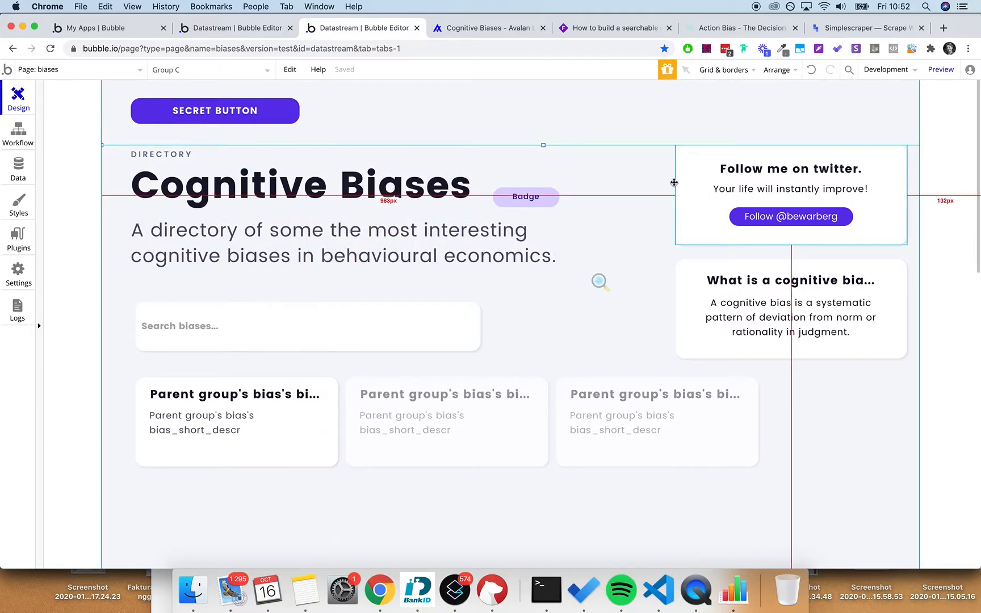
drag(695, 215, 361, 272)
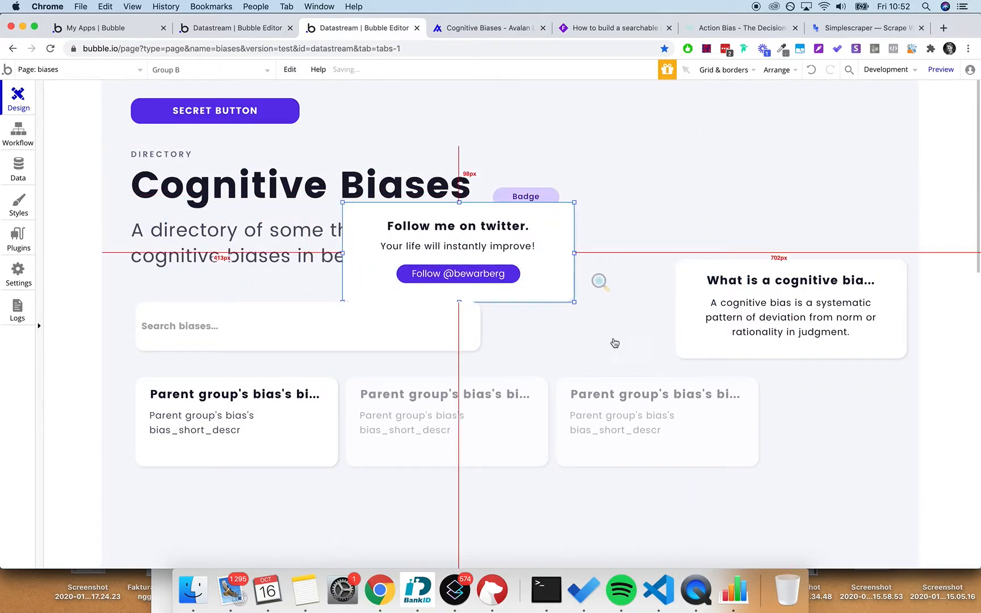
drag(677, 349, 274, 342)
click(602, 445)
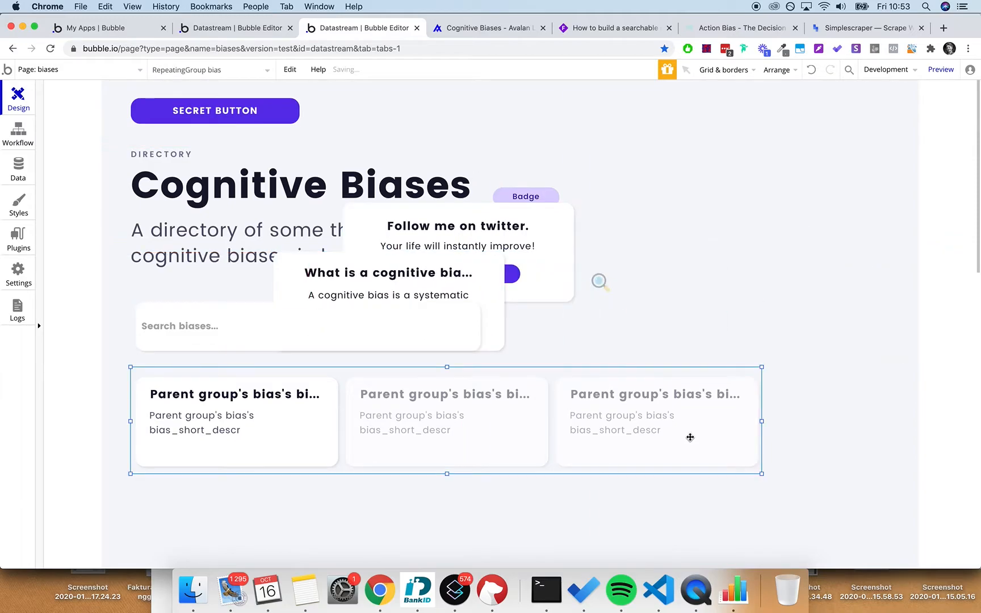
- Center Group C and the SECRET BUTTON horizontally on the page
click(817, 301)
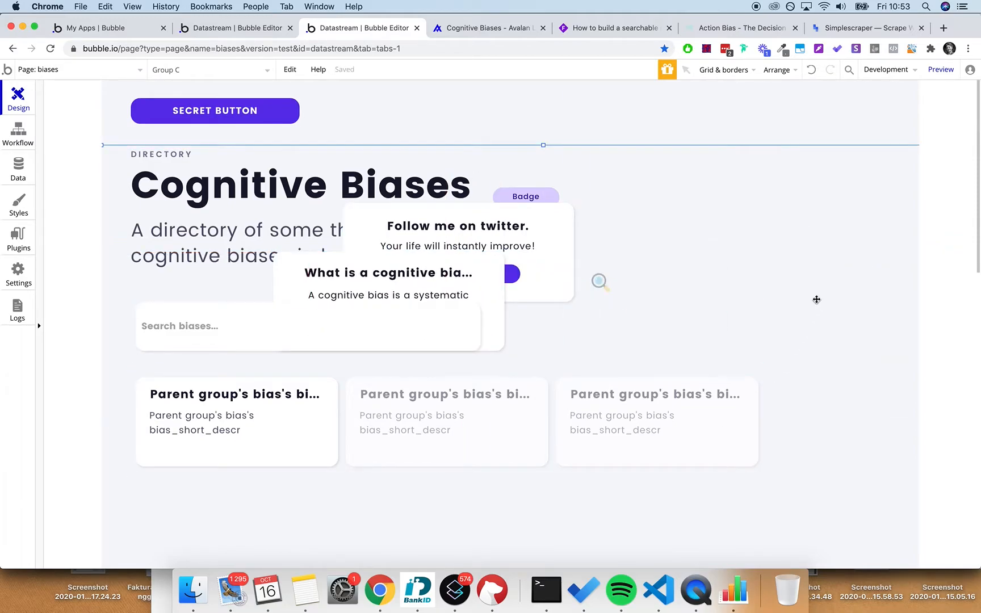
double_click(817, 300)
scroll(415, 333, down, 5)
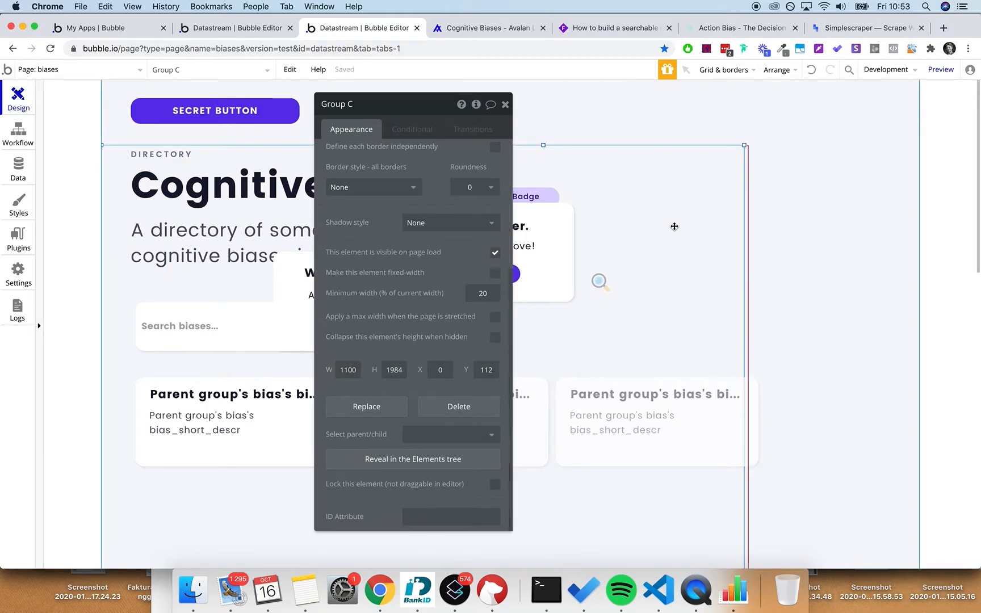
right_click(674, 227)
click(734, 500)
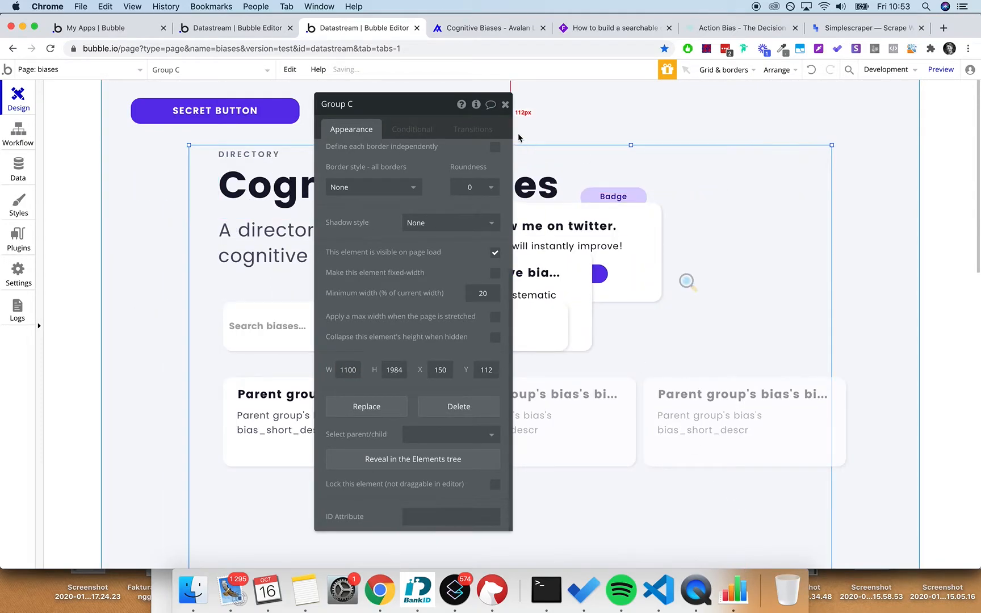
click(505, 103)
right_click(285, 108)
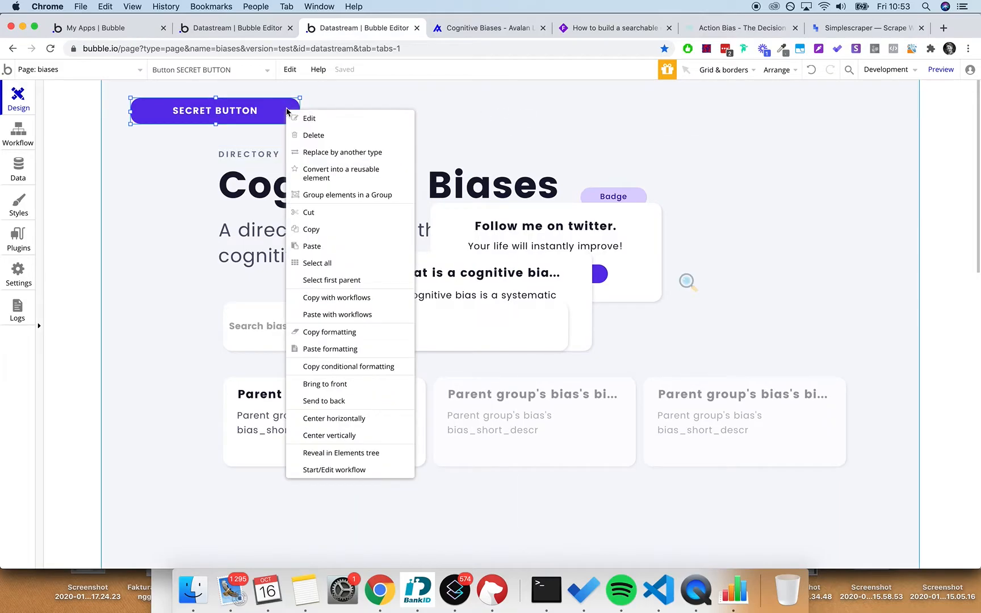
click(374, 419)
- Give Group C a 100% max width when the page stretches
scroll(892, 219, down, 2)
double_click(804, 147)
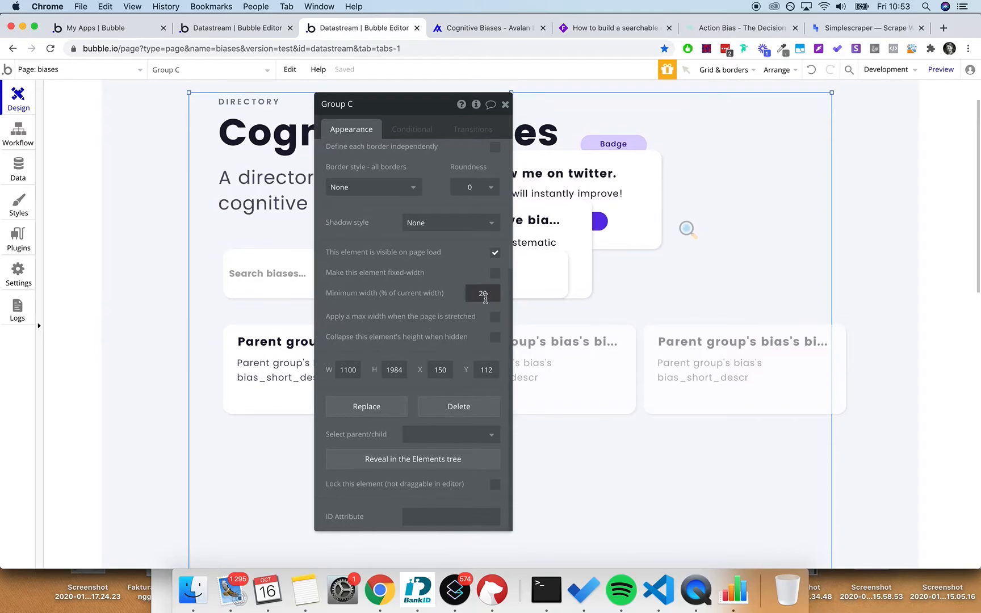
click(494, 317)
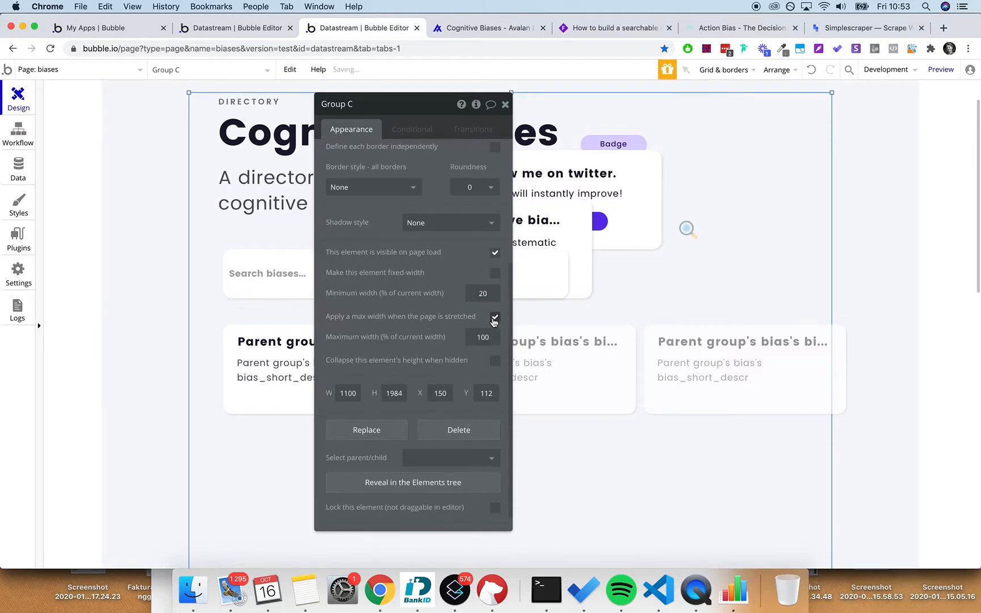
click(505, 104)
scroll(530, 225, up, 2)
drag(635, 226, 784, 260)
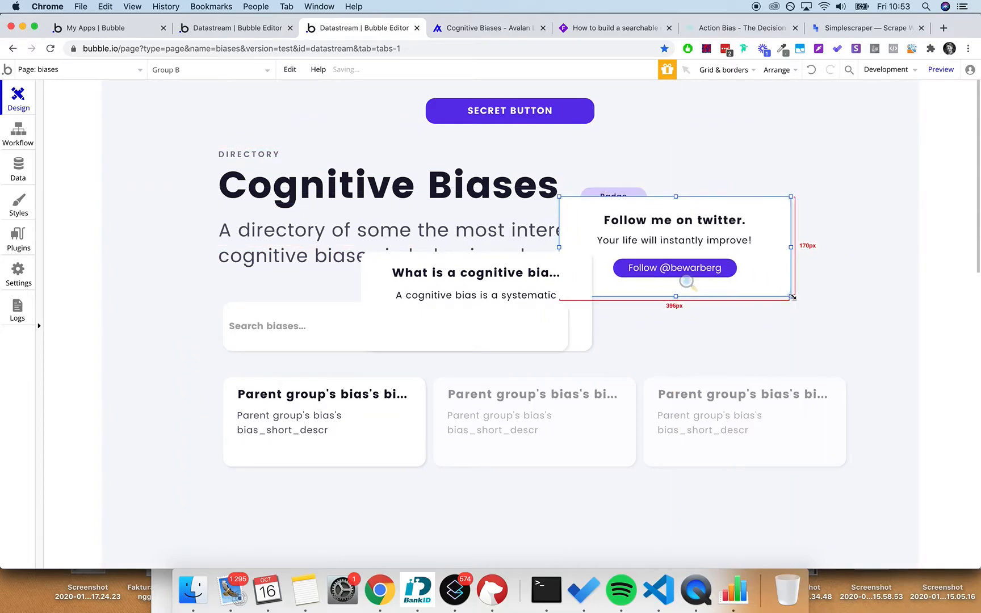
- Resize the twitter card and set its heading font size to 16
drag(793, 297, 752, 284)
drag(558, 243, 575, 244)
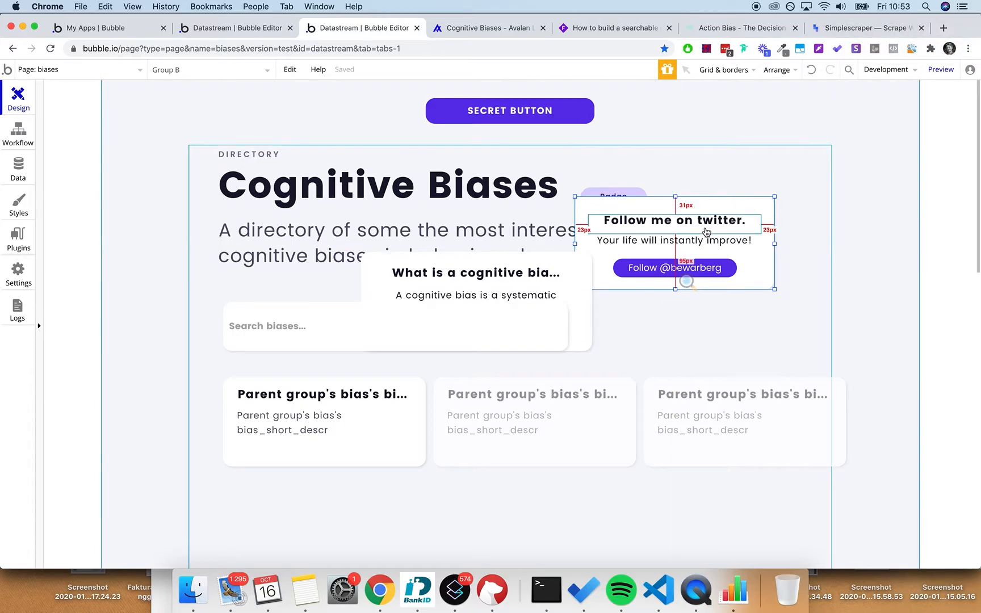
drag(723, 203, 691, 188)
double_click(692, 197)
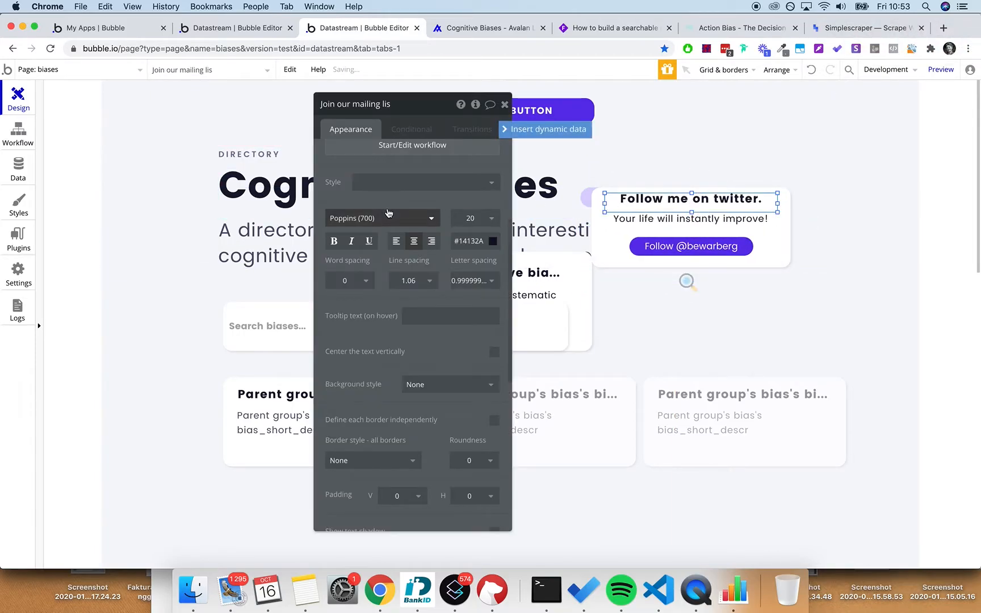
double_click(473, 218)
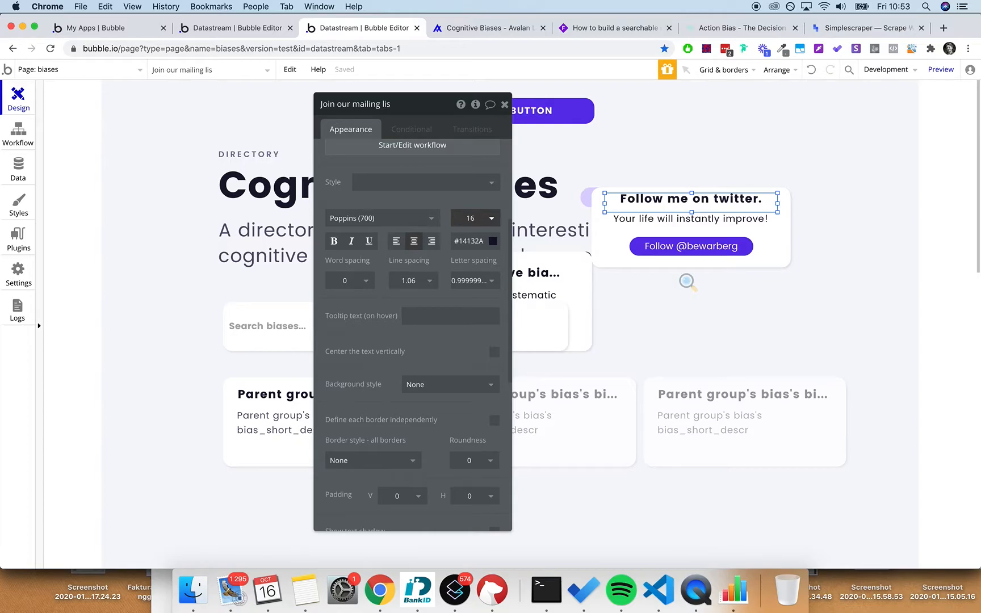
click(505, 103)
- Nudge the subtitle and Follow button up, move the card top-right, and shift bias cards left
click(656, 221)
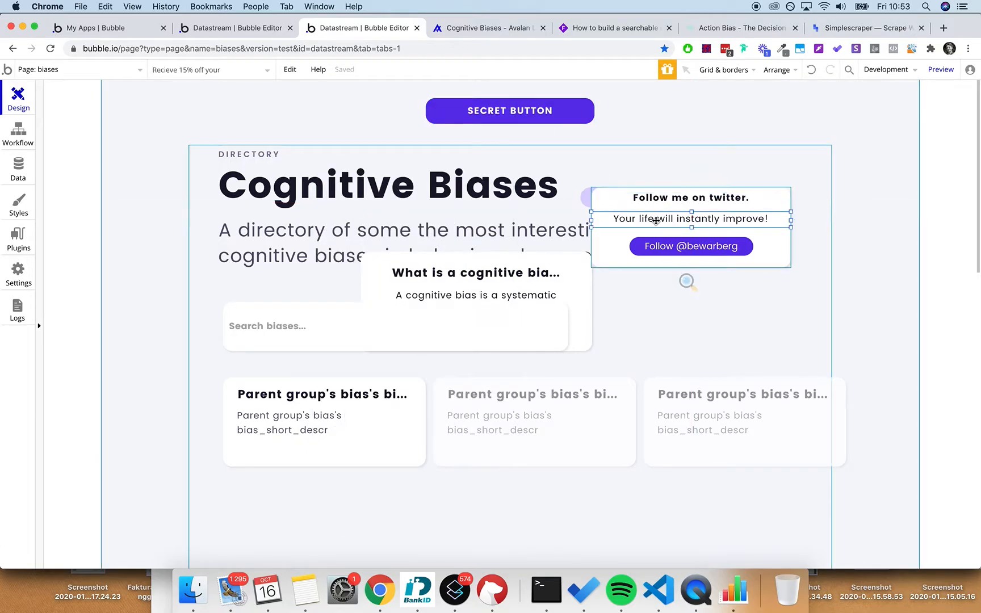
key(shift+Up)
click(693, 254)
key(shift+Up)
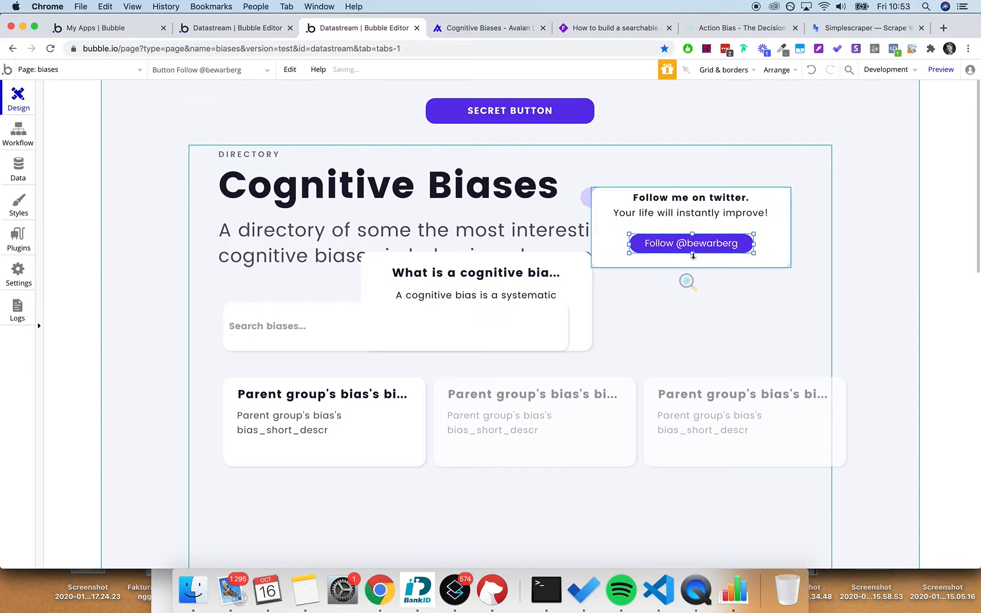
key(shift+Up)
drag(697, 268, 736, 155)
click(747, 368)
drag(836, 421, 776, 423)
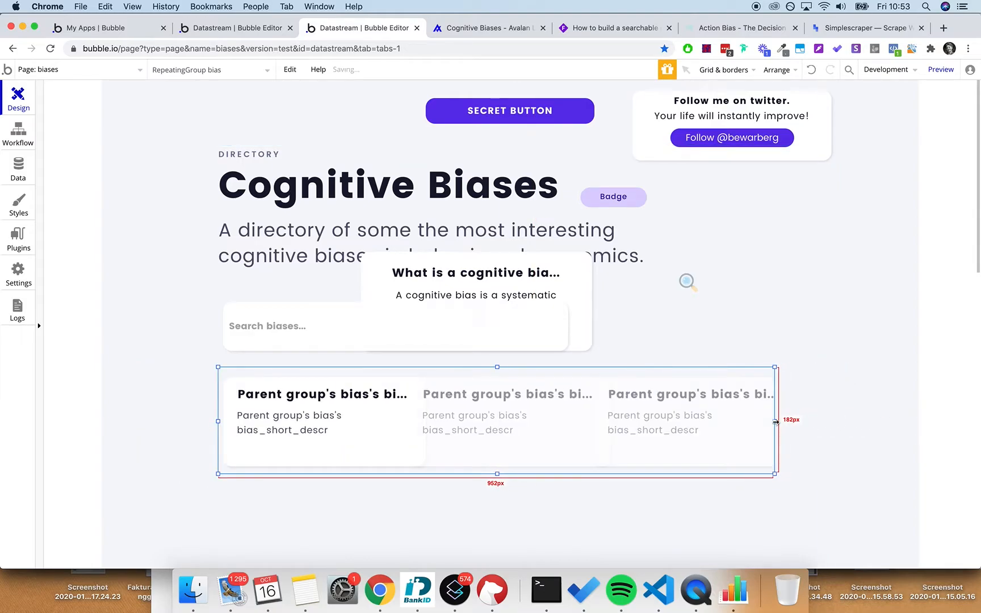
- Shift the first bias card slightly left and send the bias repeating group to the back
click(385, 431)
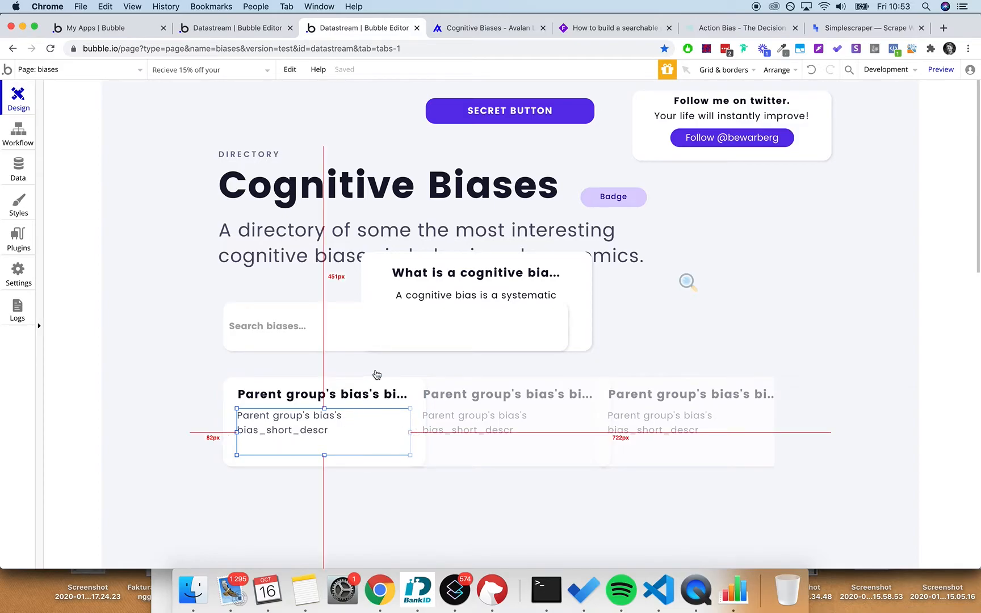
drag(383, 379, 379, 379)
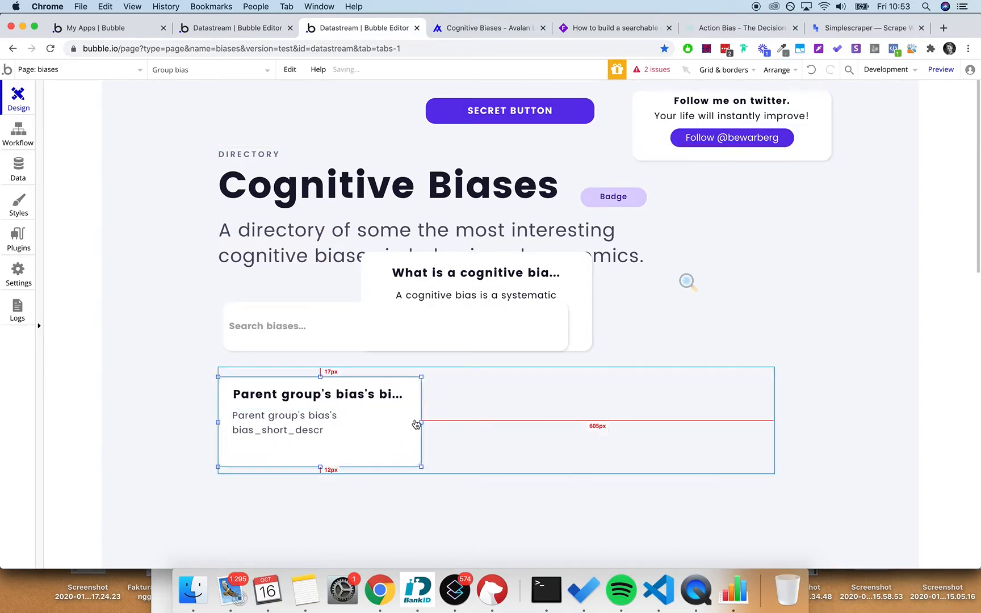
click(434, 416)
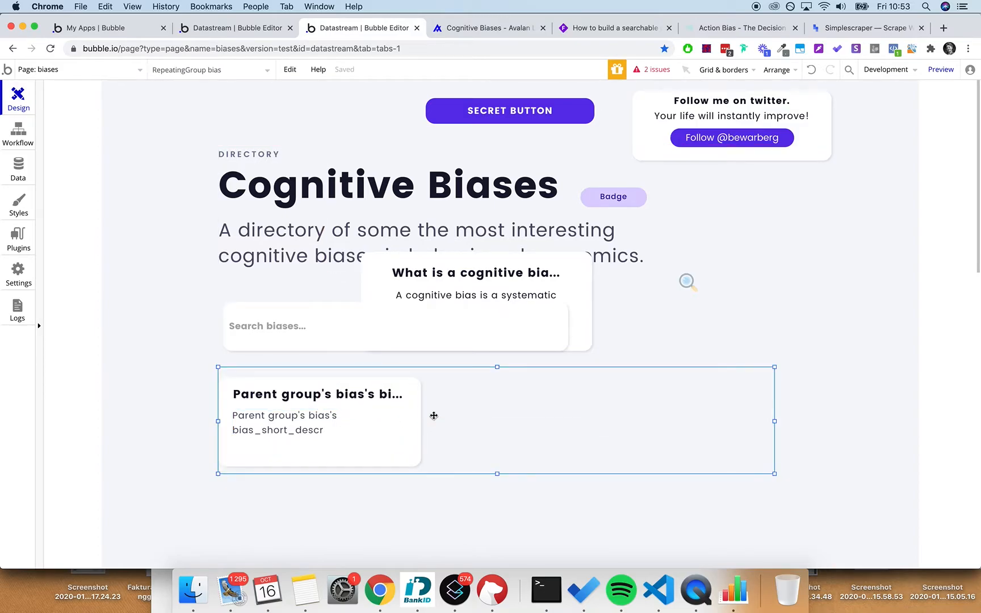
right_click(392, 417)
click(429, 501)
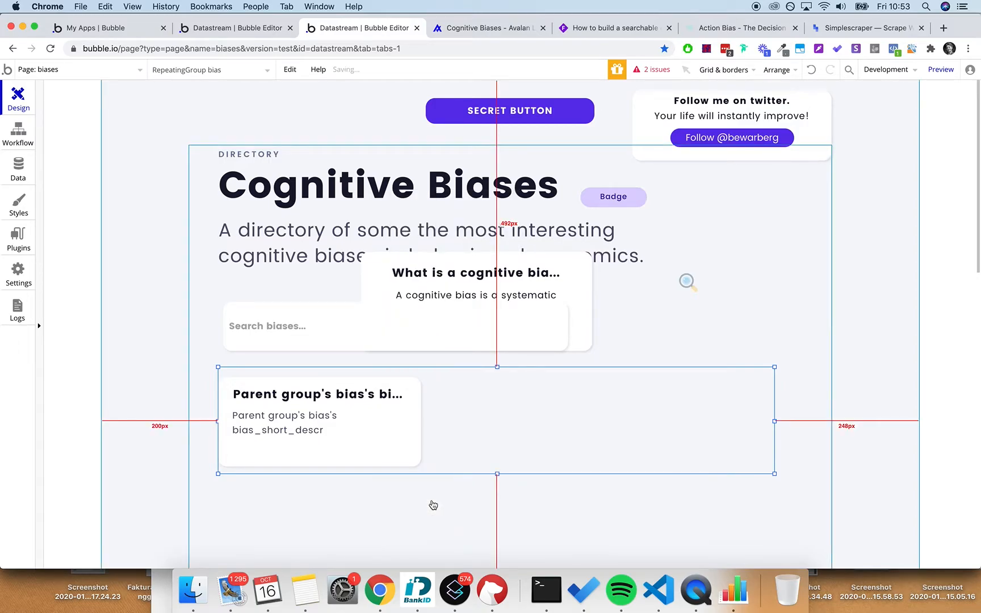
mouse_move(477, 411)
mouse_down()
mouse_move(477, 475)
mouse_move(531, 418)
mouse_move(482, 433)
mouse_up()
key(super+z)
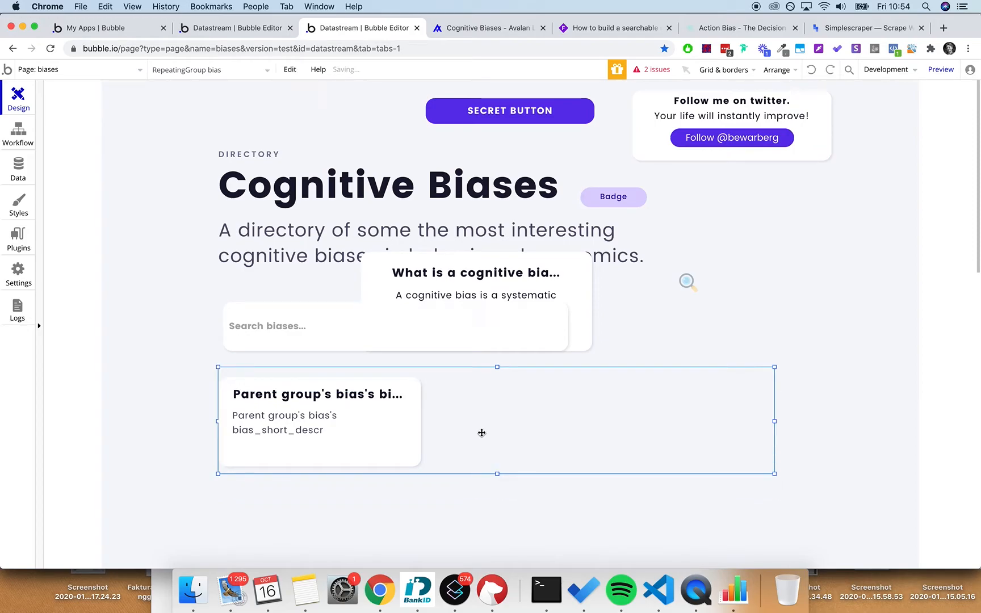
- Narrow the bias card to 320 px wide and nudge its texts into place
click(416, 425)
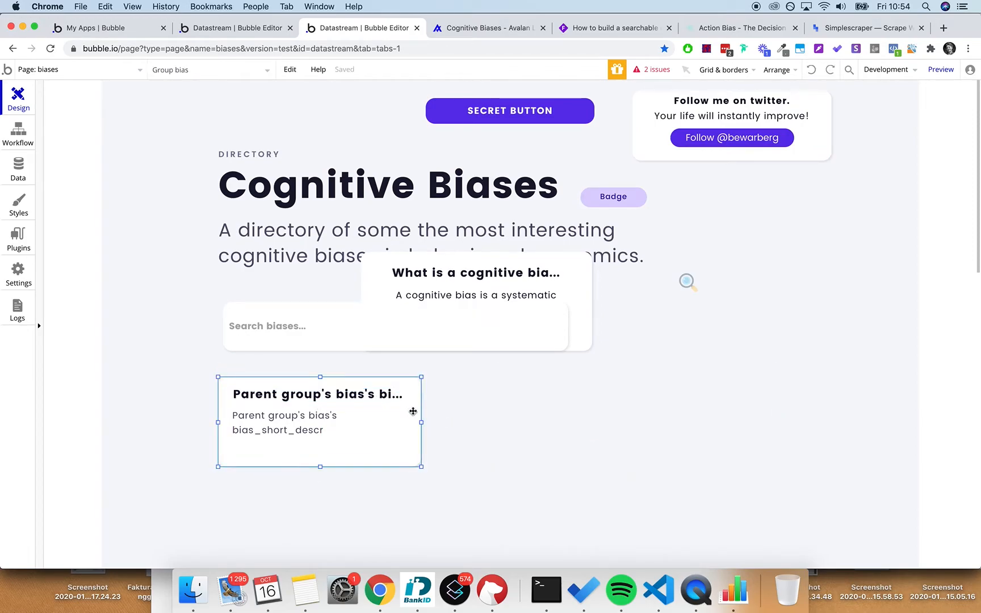
drag(422, 422, 392, 422)
click(319, 425)
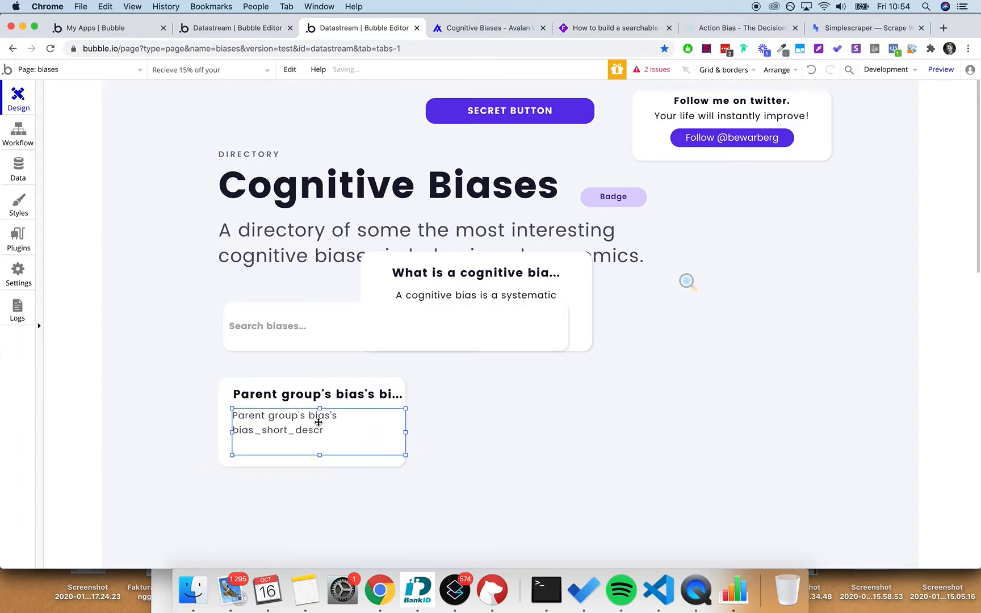
key(Left)
key(Left)
key(Left)
key(Down)
key(Right)
key(Up)
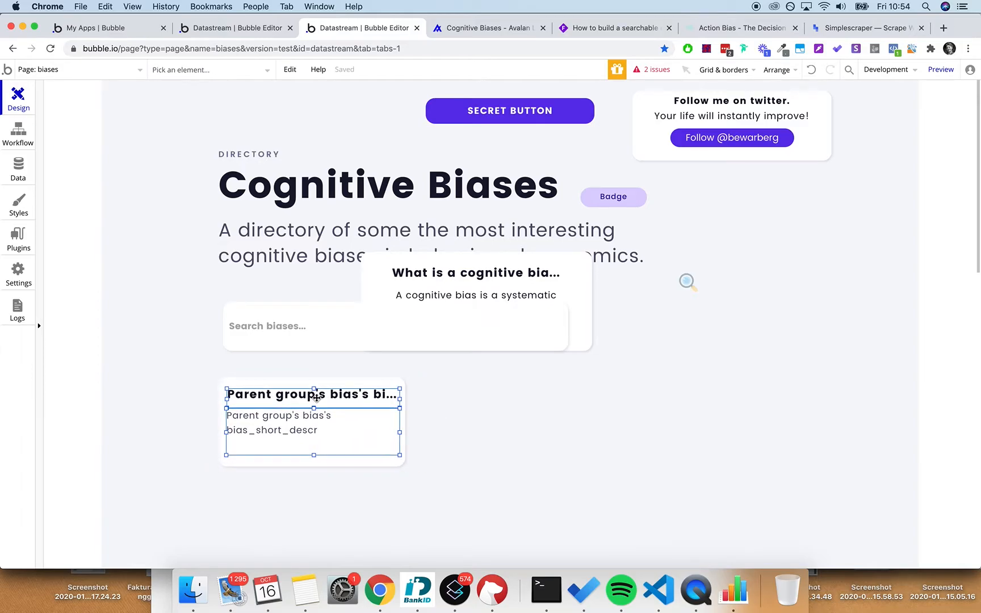
- Send the repeating group back, move the first card right, and widen the repeating group rightward
click(457, 416)
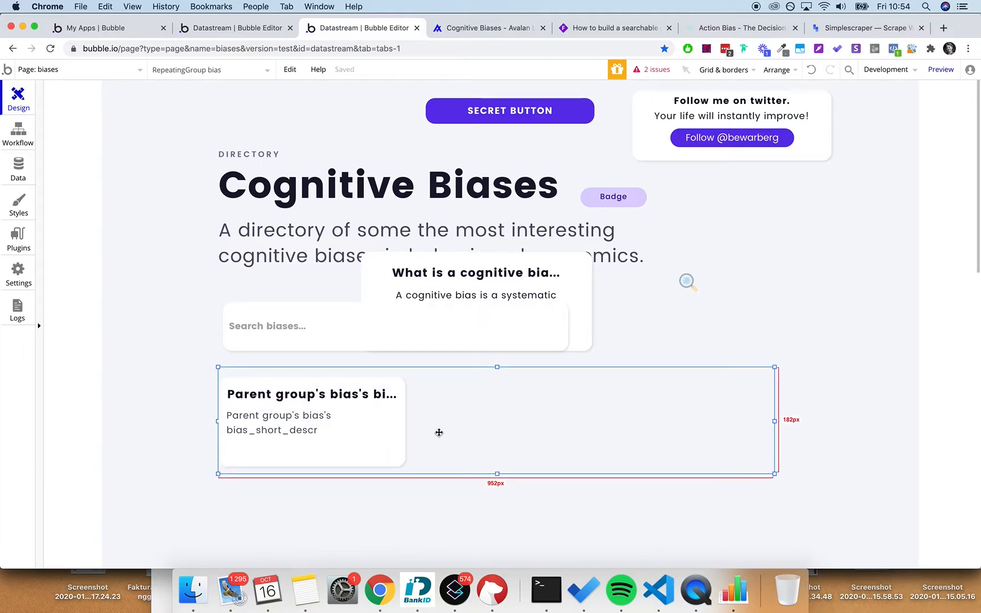
right_click(438, 431)
click(477, 499)
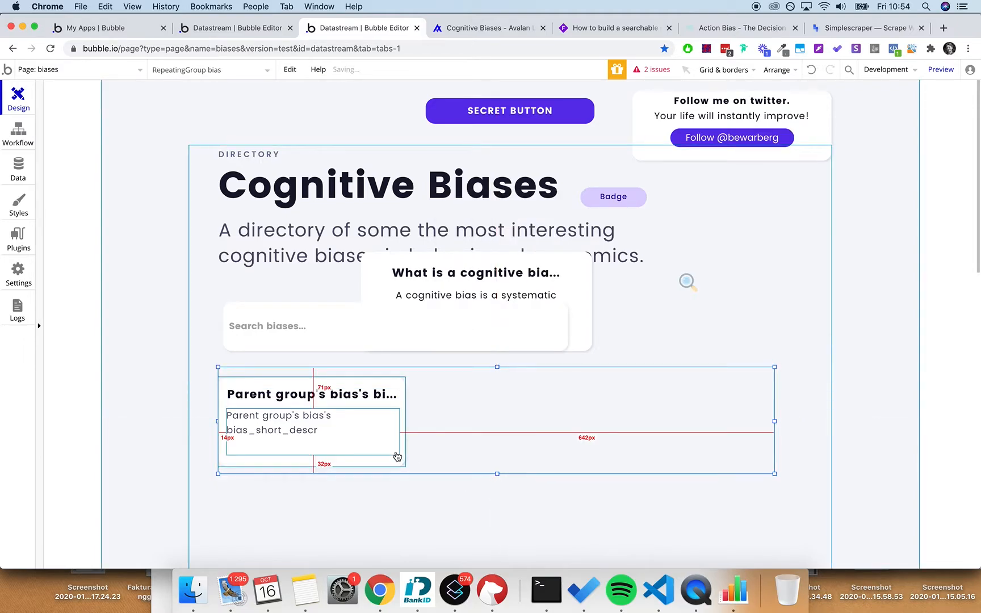
drag(399, 464, 423, 463)
click(484, 446)
double_click(484, 449)
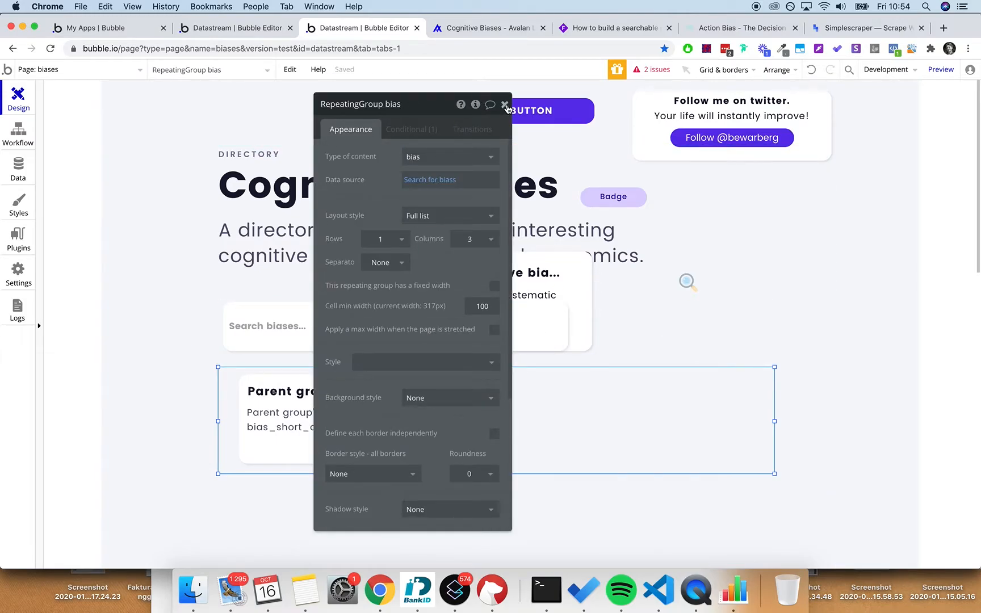
click(776, 425)
click(736, 426)
drag(777, 427, 827, 421)
click(505, 104)
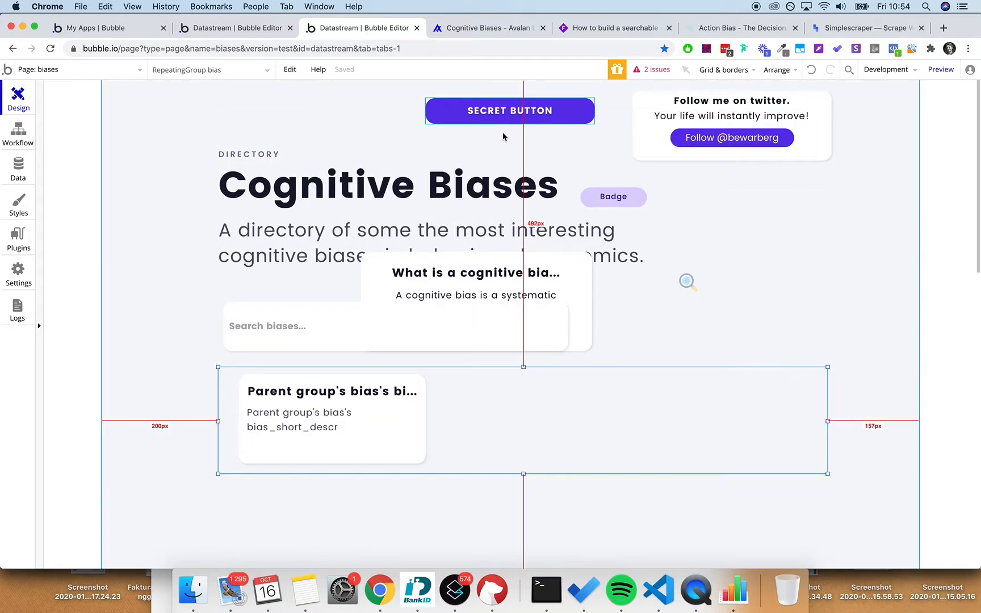
- Move the bias card about 50 px right and bring the repeating group forward, lower down
click(426, 440)
drag(412, 443, 440, 440)
click(514, 429)
right_click(514, 431)
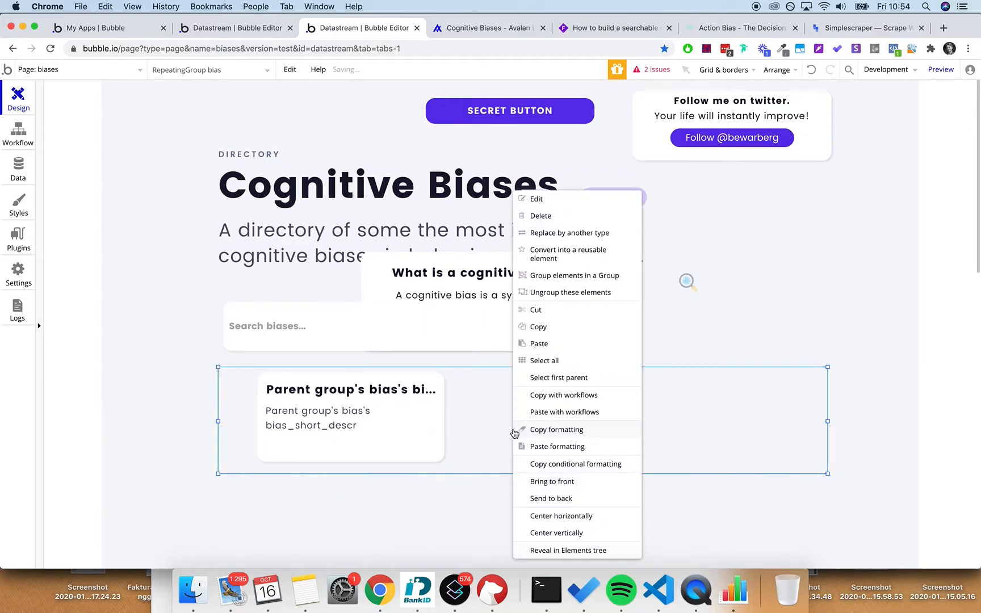
click(548, 489)
drag(549, 486, 467, 523)
drag(431, 458, 408, 562)
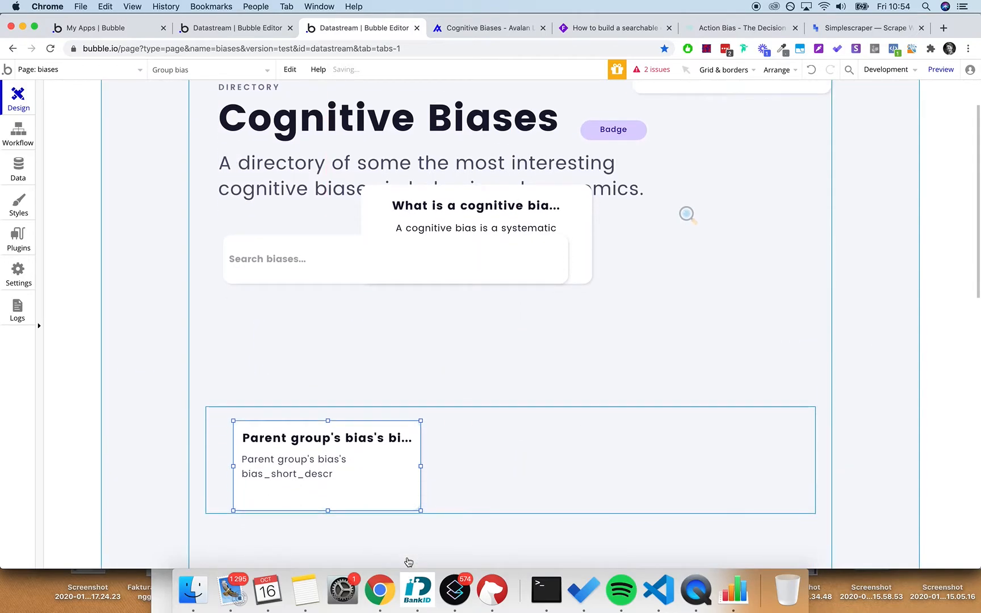
mouse_move(408, 500)
mouse_down()
mouse_move(423, 506)
mouse_move(397, 505)
mouse_up()
- Send the bias repeating group to the back and move it up just below the search box
right_click(401, 493)
click(425, 498)
drag(442, 481, 437, 355)
click(565, 210)
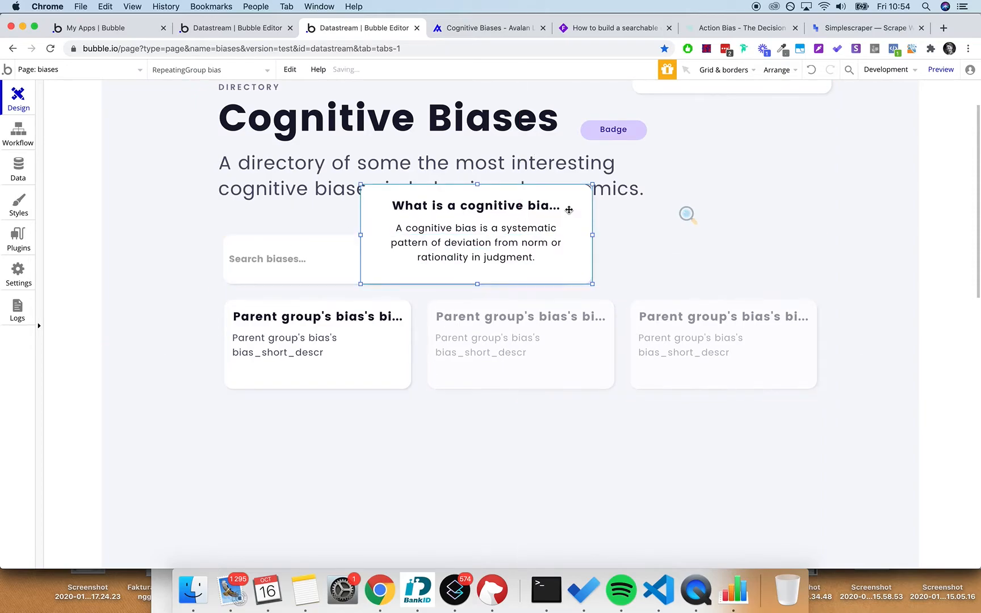
- Move the Badge next to DIRECTORY and change its label to 'bubble.io'
scroll(568, 213, up, 3)
click(616, 200)
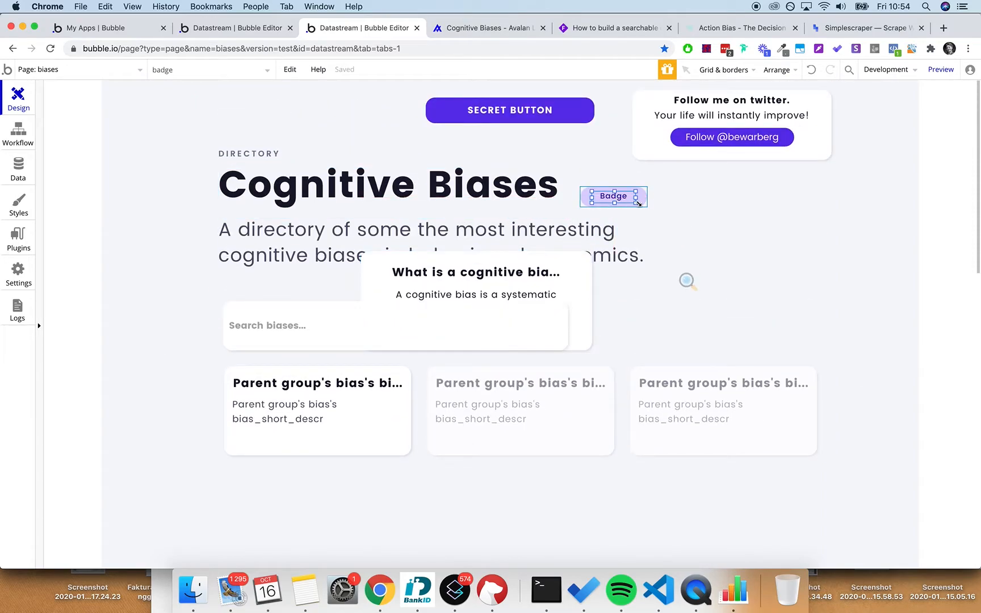
drag(646, 206, 363, 160)
double_click(362, 161)
click(501, 103)
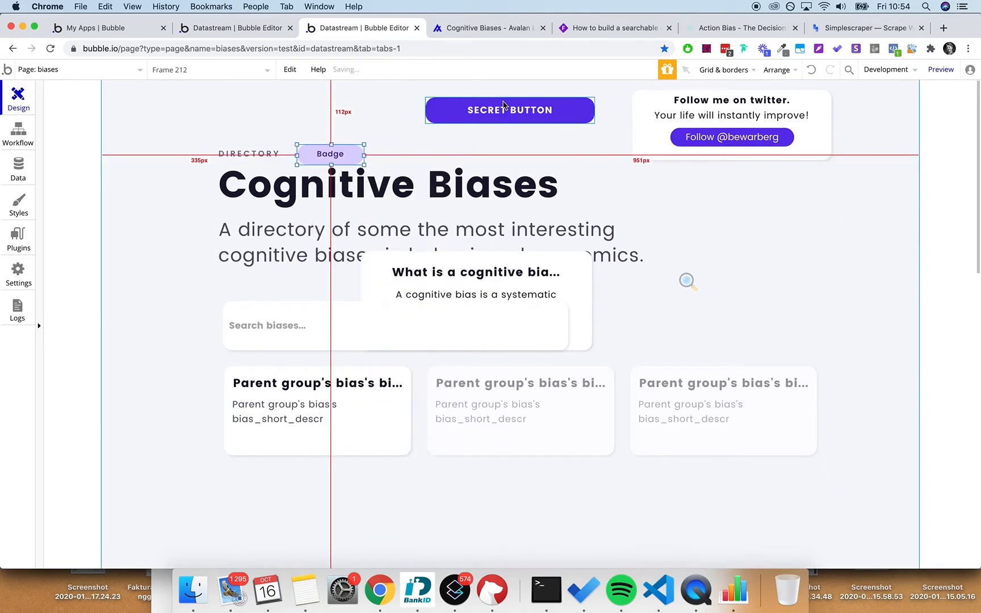
double_click(332, 160)
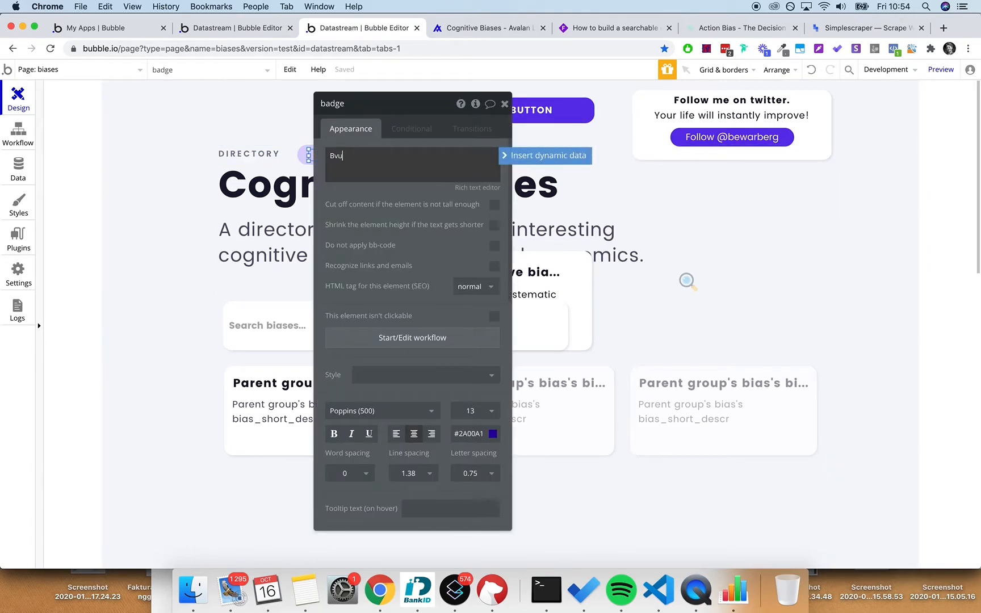
text(bubble.io)
click(506, 104)
- Place the bubble.io badge above the DIRECTORY heading and extend the header group's top upward
click(392, 154)
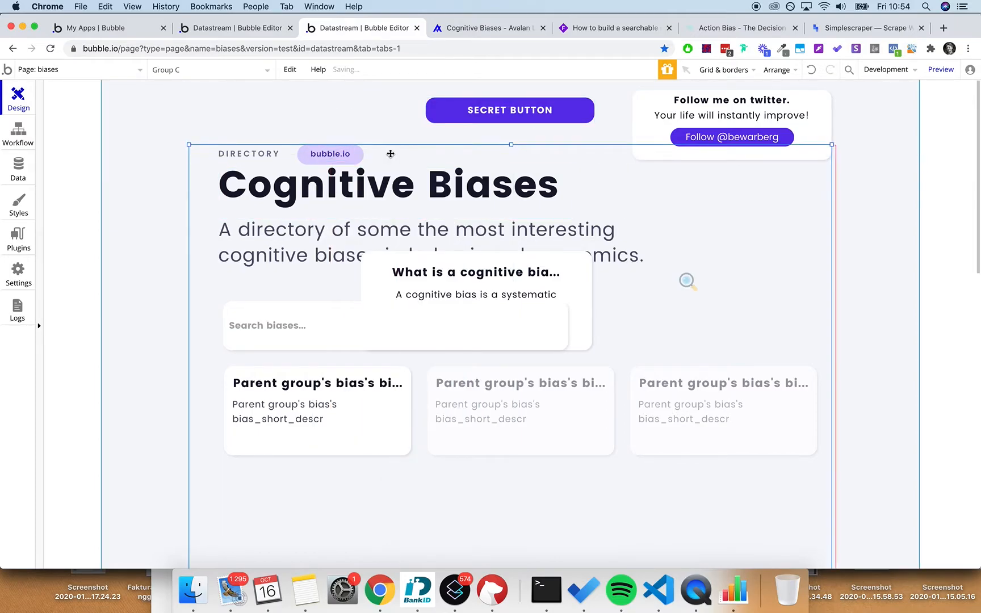
click(357, 155)
click(443, 150)
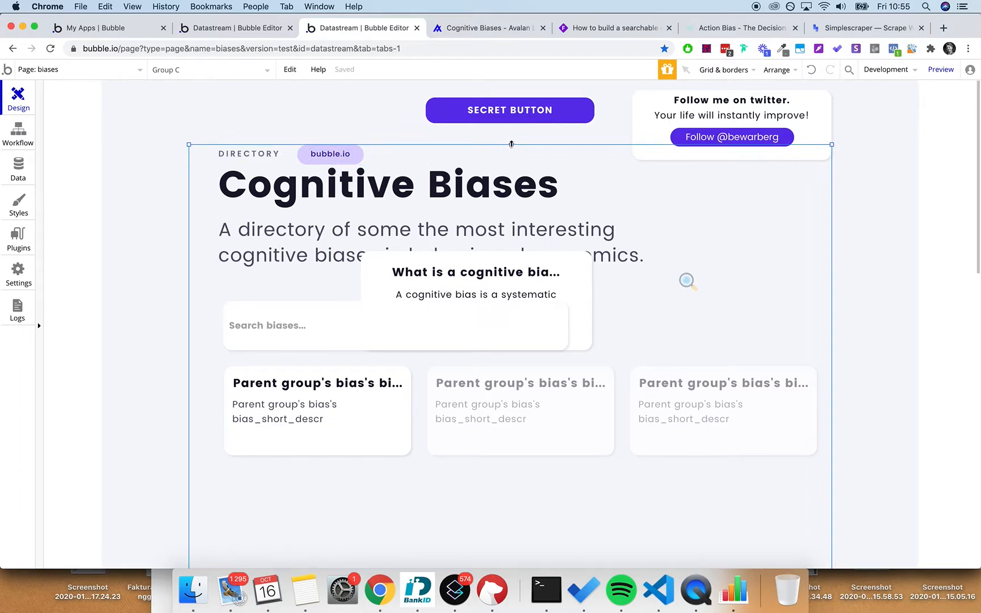
click(331, 155)
drag(330, 155, 248, 137)
click(427, 138)
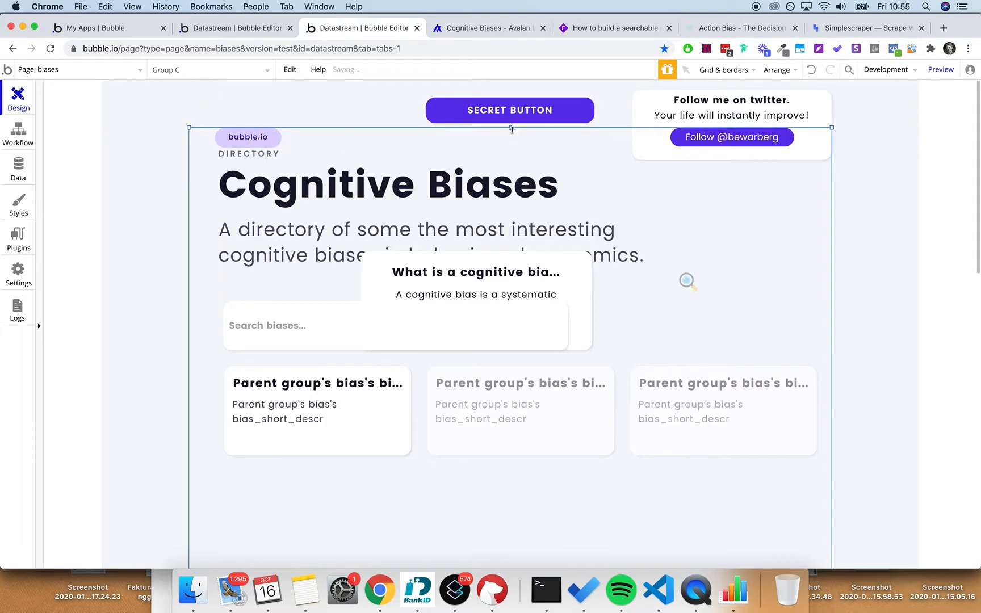
drag(510, 129, 510, 96)
click(271, 137)
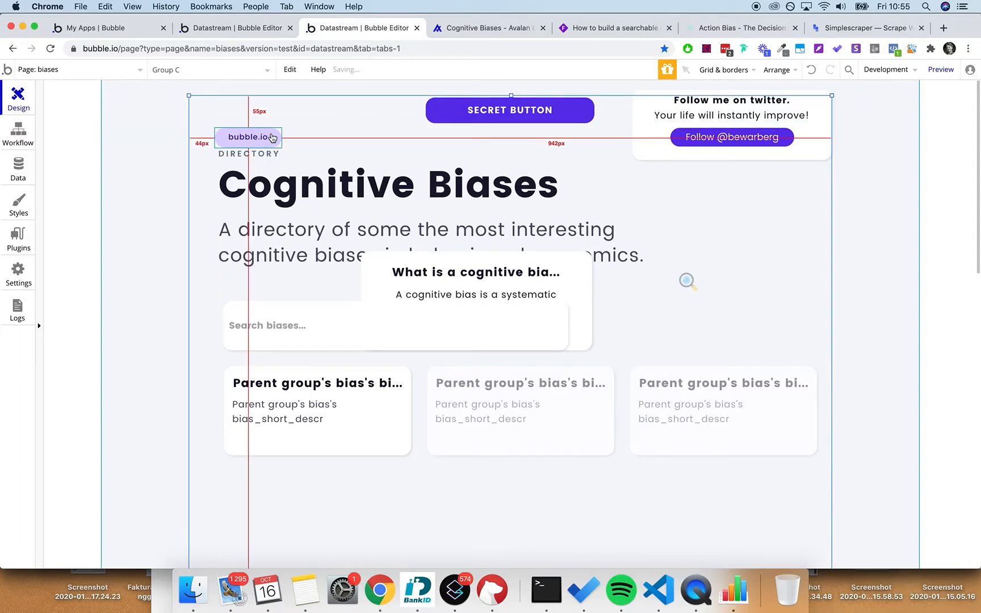
click(621, 215)
drag(511, 95, 554, 101)
click(549, 106)
- Centre the SECRET BUTTON horizontally on the page
right_click(555, 102)
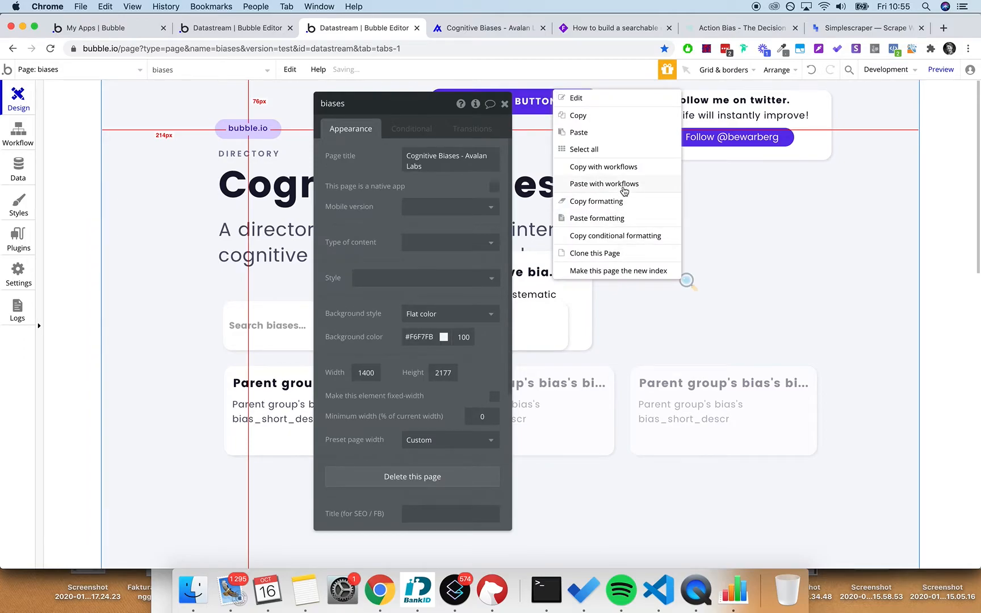
click(503, 104)
double_click(452, 94)
click(452, 93)
right_click(453, 92)
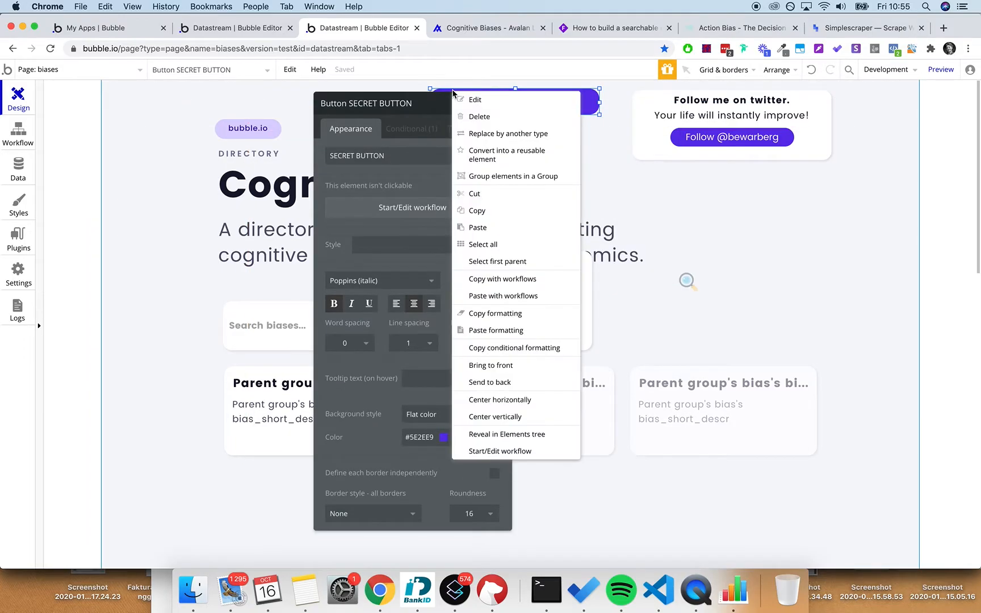
click(523, 399)
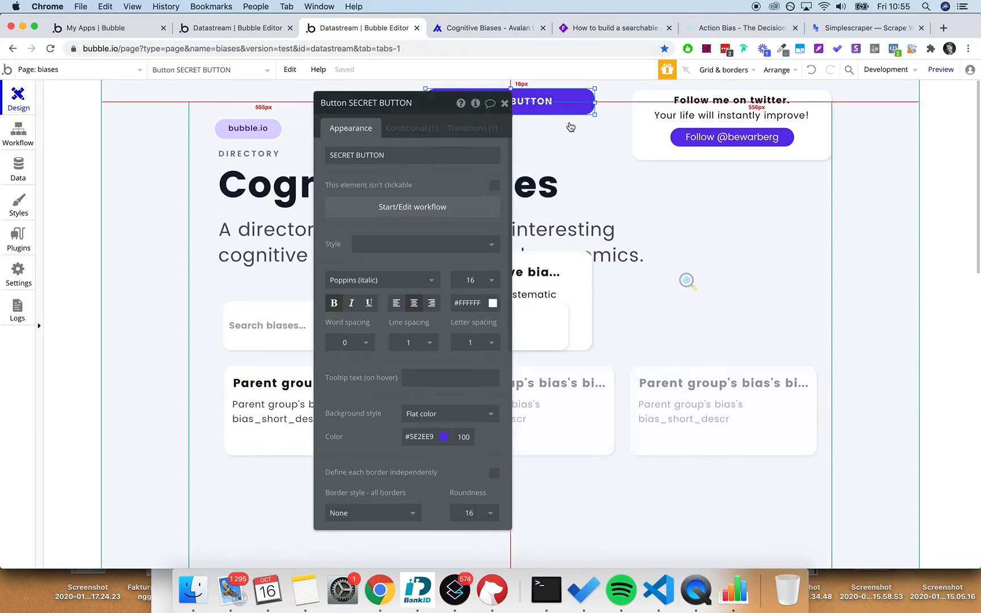
click(504, 104)
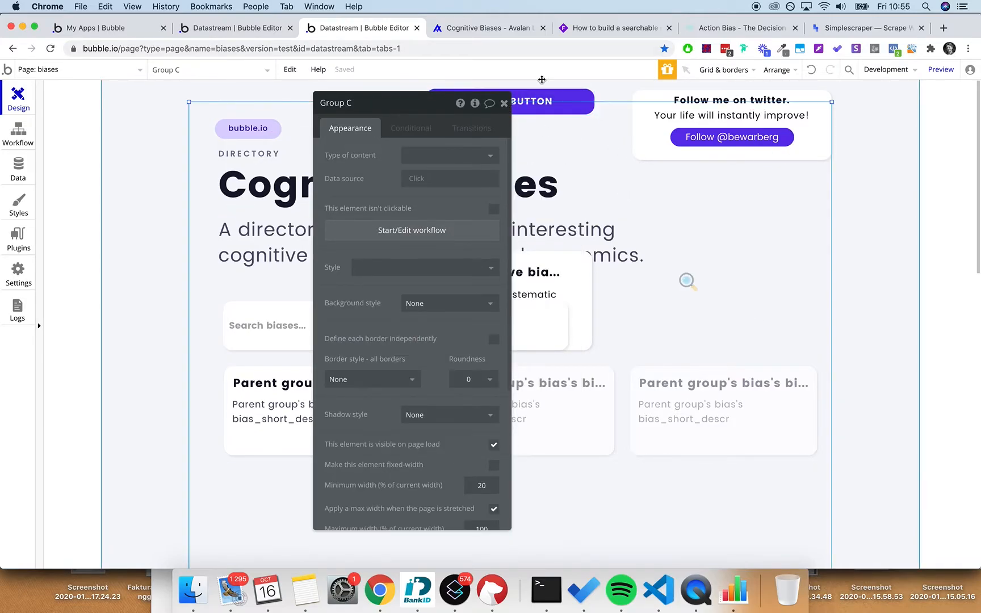
click(504, 104)
- Move the What is a cognitive bias card below the bias cards and open its title's properties
drag(587, 302, 657, 518)
scroll(653, 454, down, 3)
click(587, 396)
double_click(562, 355)
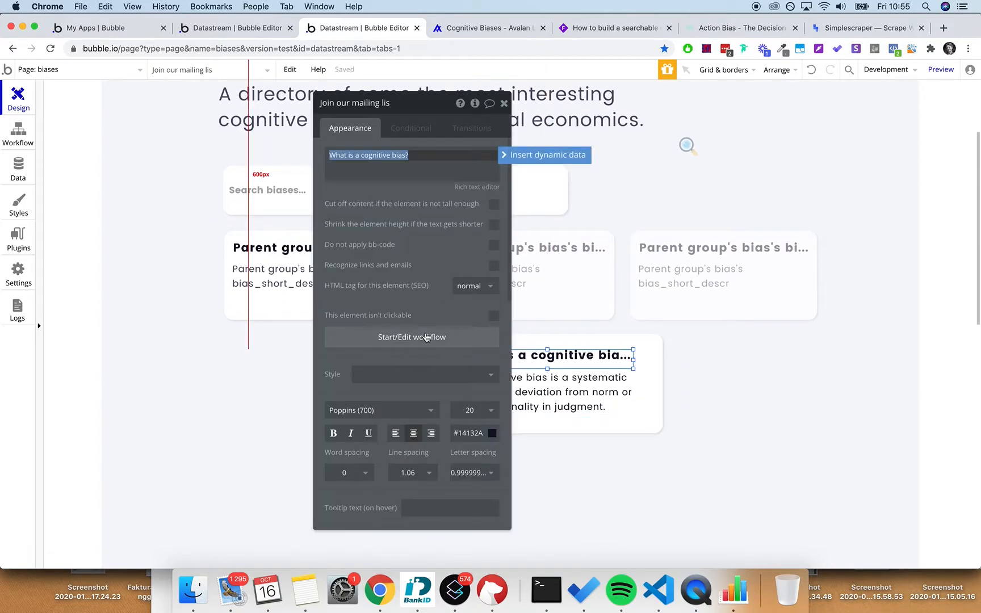
- Set the card title's font size to 16 and the description's to 14
click(474, 411)
text(16)
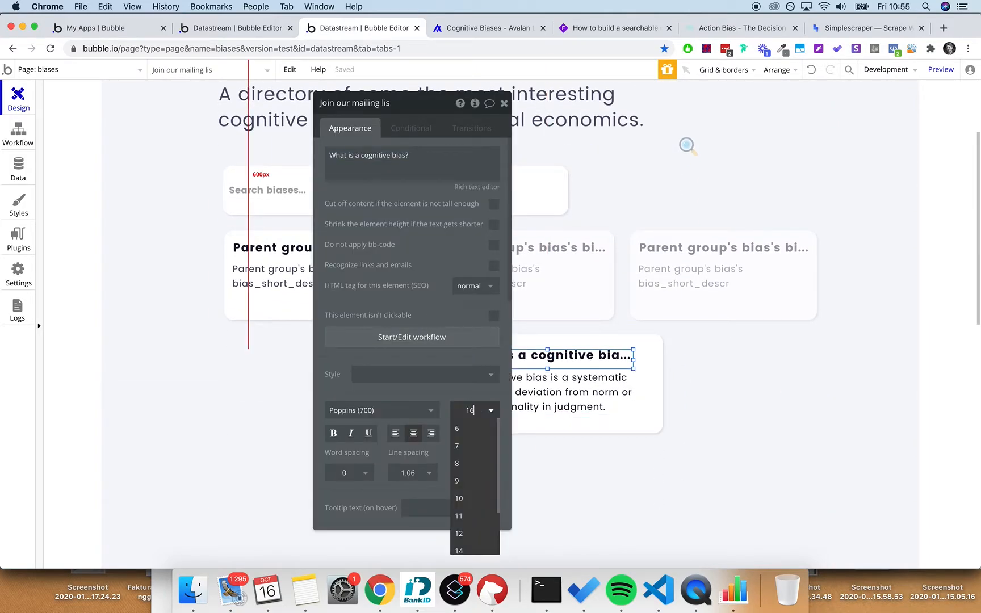
key(Return)
click(552, 409)
click(478, 415)
click(479, 416)
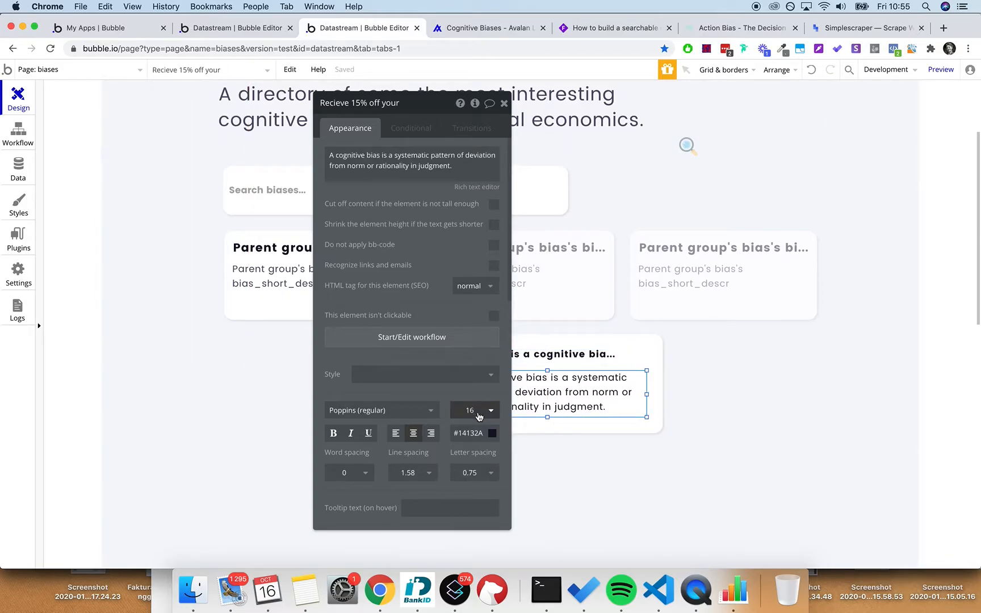
click(478, 417)
text(14)
key(Return)
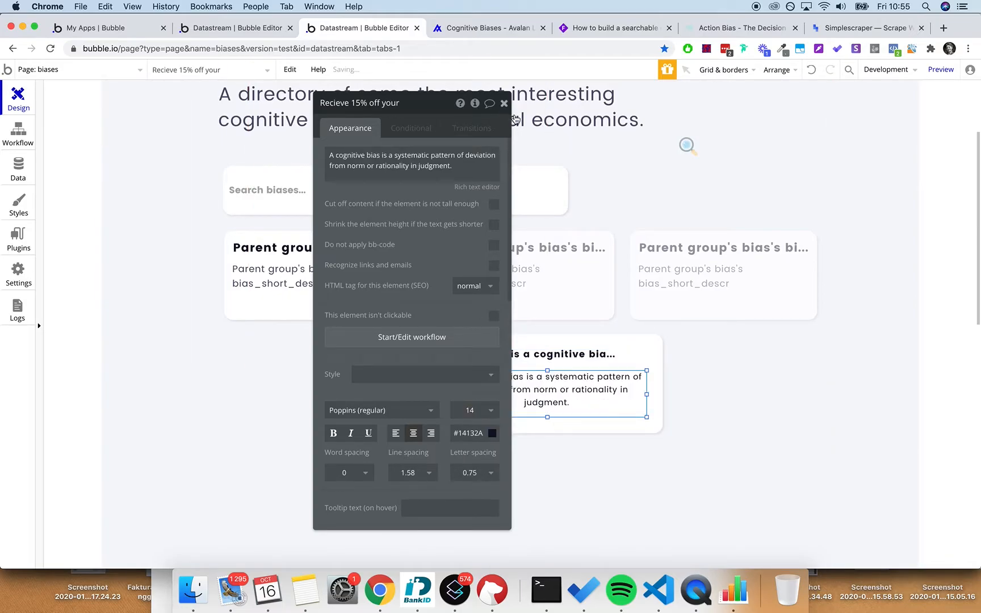
click(504, 102)
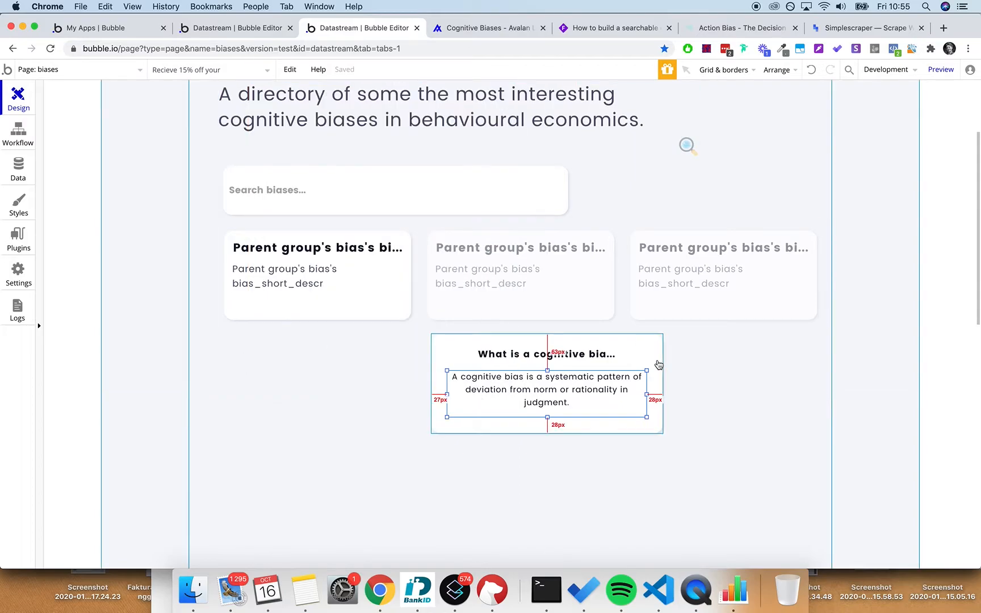
- Narrow the description and the cognitive-bias card, and centre both texts horizontally
drag(647, 394, 583, 391)
click(641, 374)
drag(663, 384, 634, 384)
drag(432, 385, 460, 385)
click(506, 362)
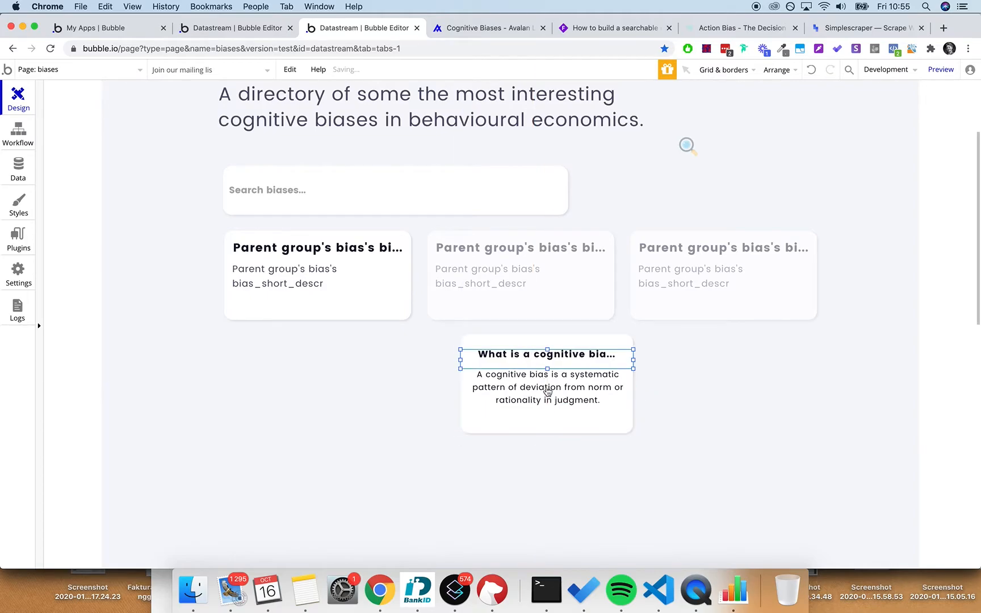
shift+click(546, 389)
right_click(548, 393)
click(618, 379)
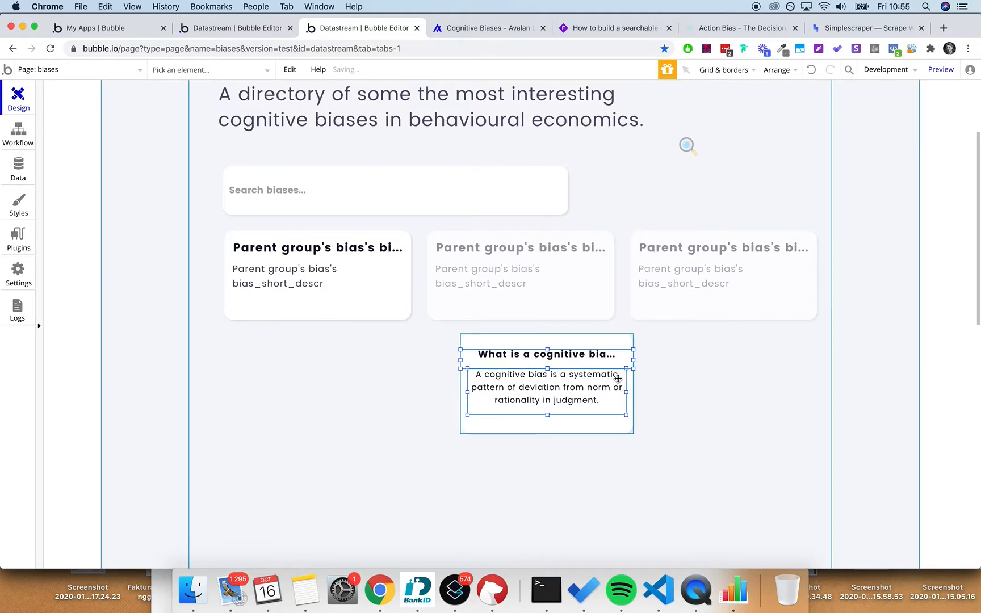
click(548, 432)
click(552, 358)
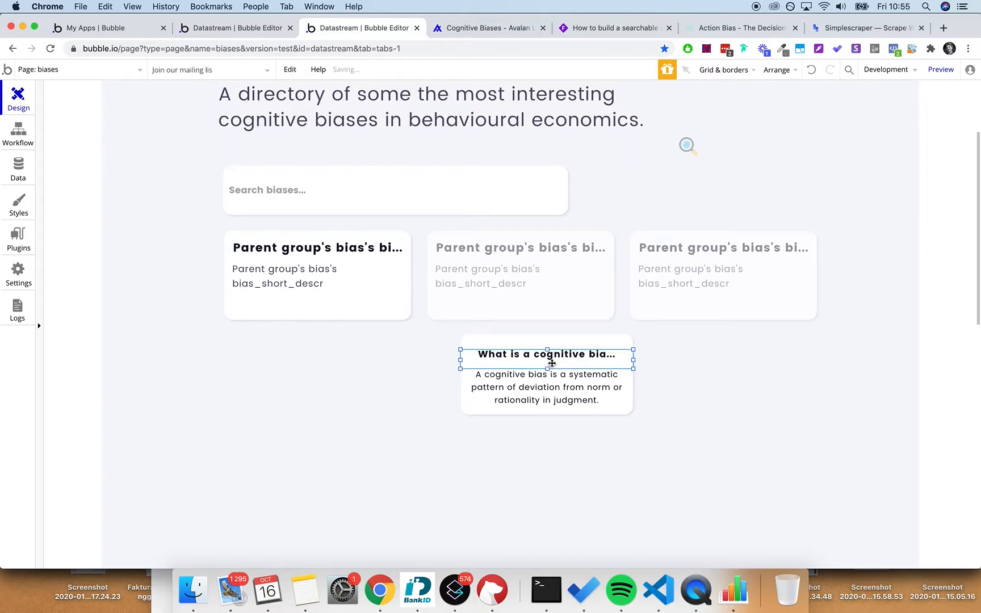
double_click(552, 364)
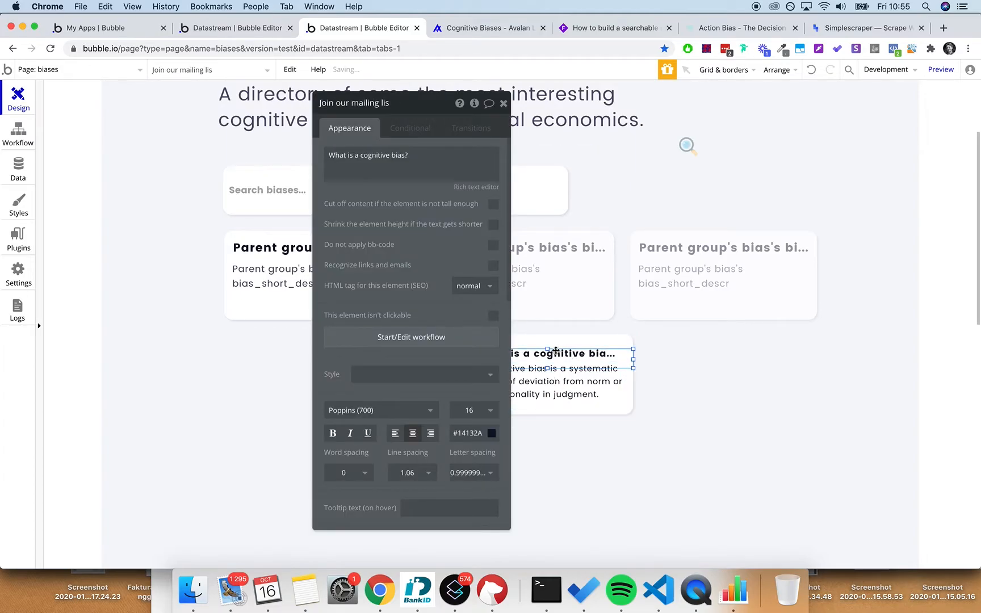
click(503, 103)
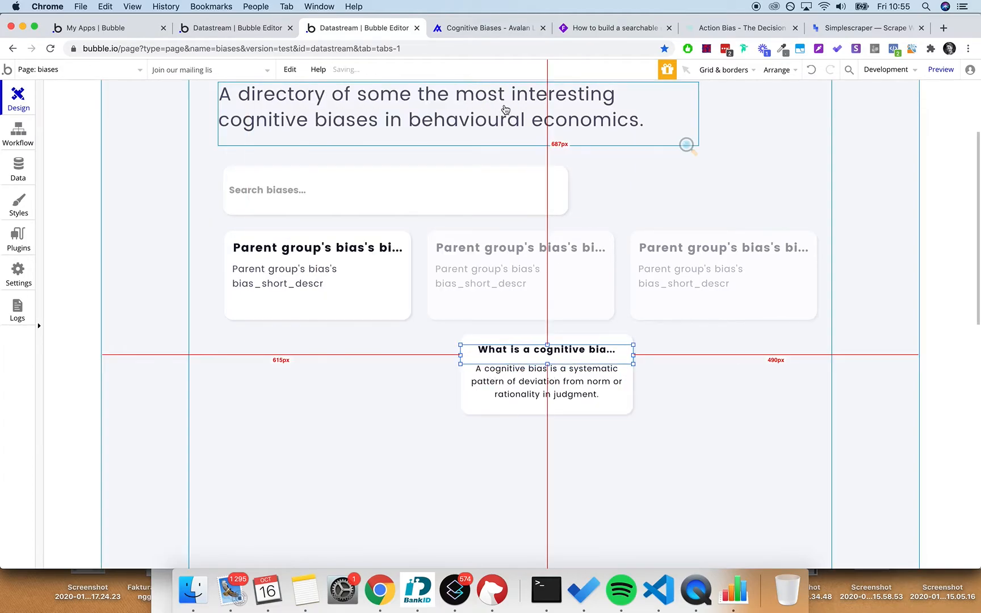
- Move the cognitive-bias card up beside the search box and widen the search input to 652px
click(608, 408)
click(624, 331)
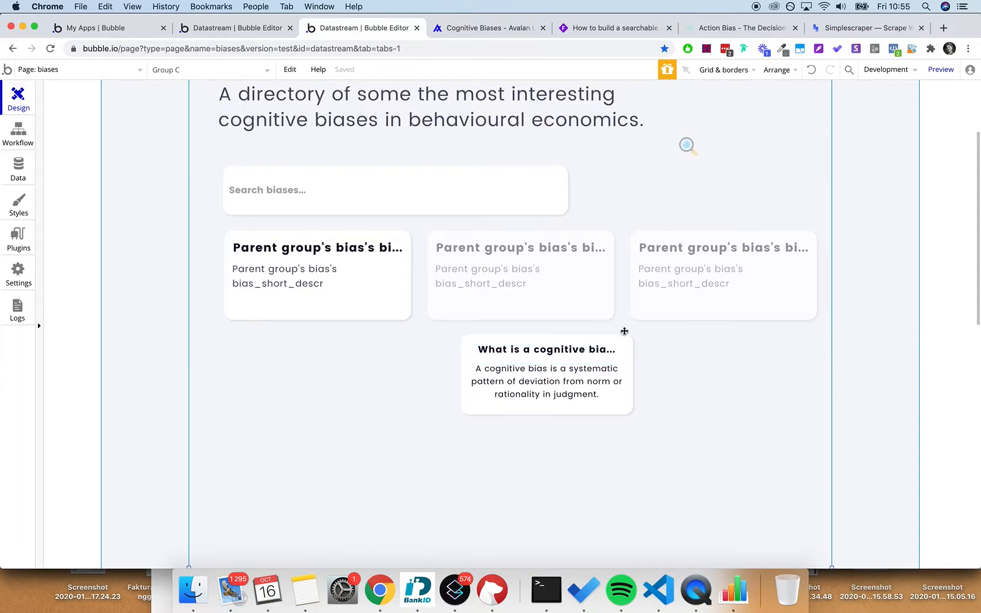
drag(624, 331, 808, 142)
click(566, 185)
drag(566, 186, 634, 203)
click(727, 472)
scroll(795, 284, up, 3)
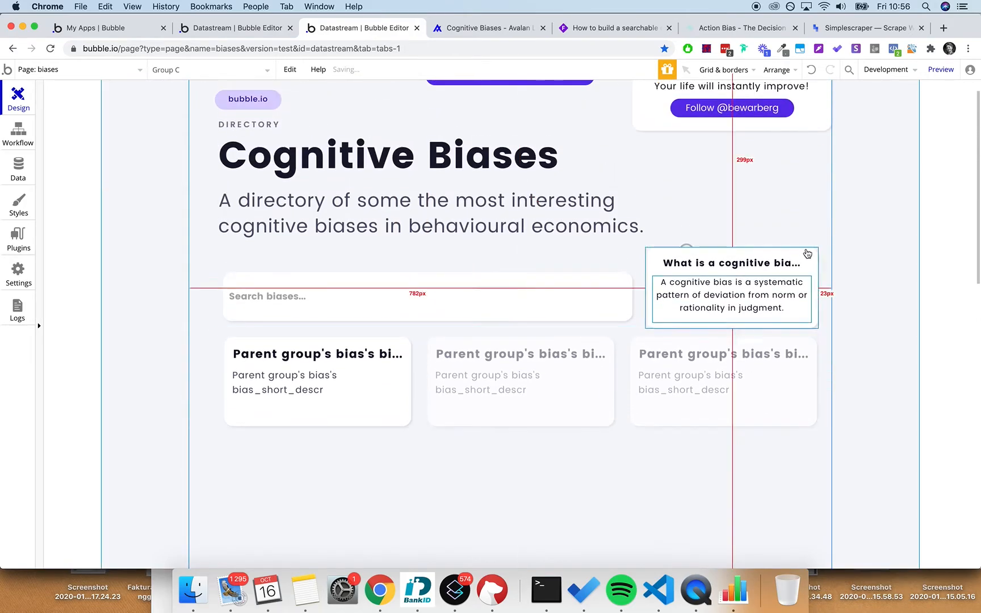
drag(807, 265, 813, 248)
click(900, 218)
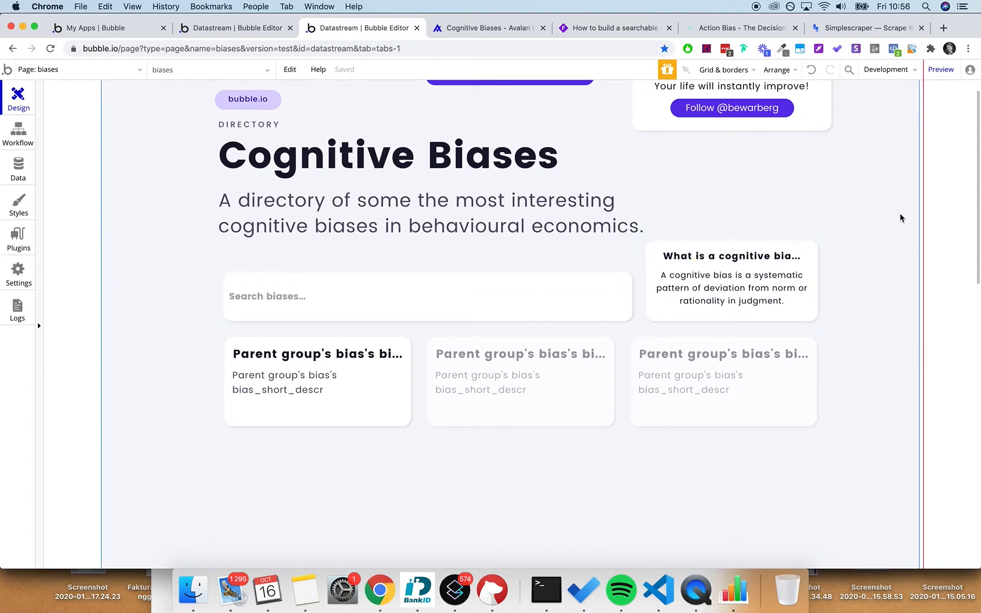
- Deploy the current version to Live with the description 'ad'
click(913, 75)
text(ad)
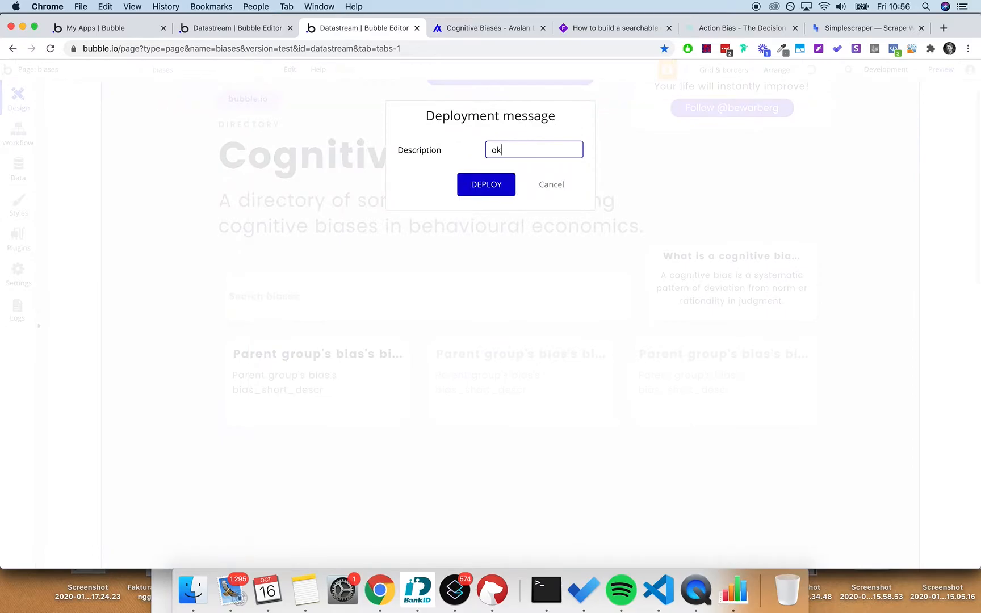
key(Return)
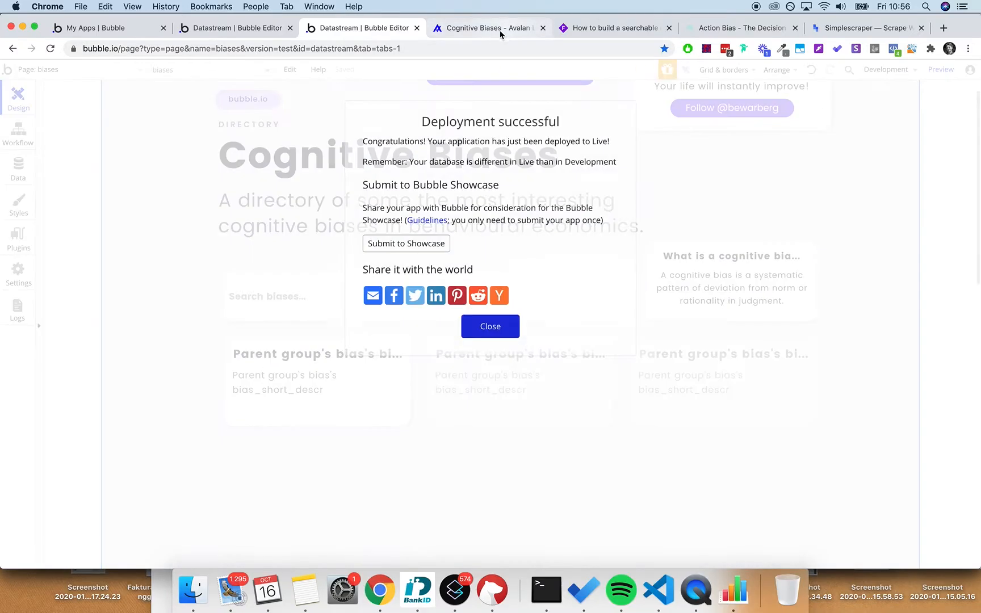
- Reload the live Cognitive Biases page to confirm the card beside the search box, then dismiss the success message
click(499, 31)
key(super+r)
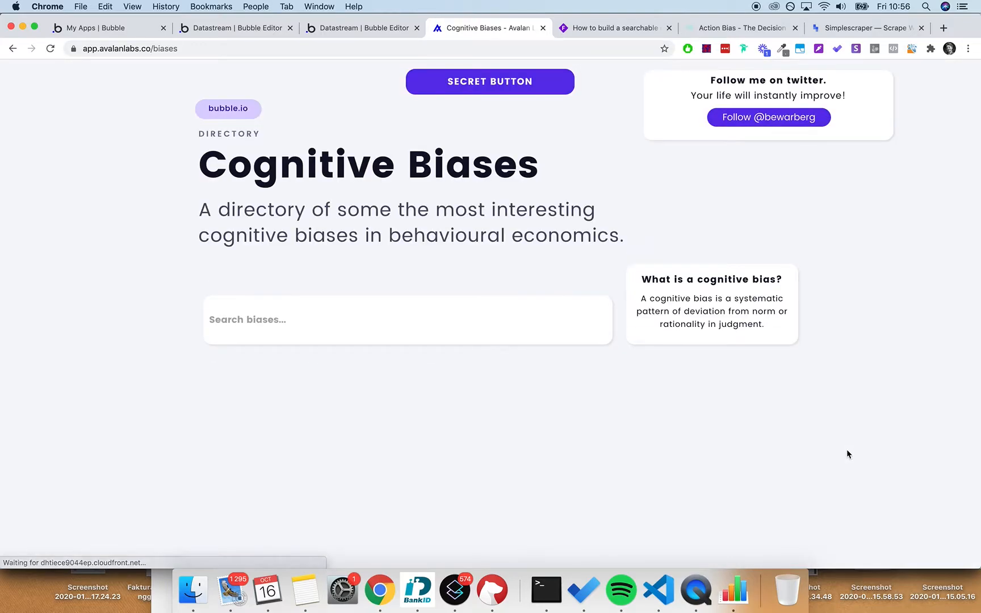
scroll(864, 242, down, 10)
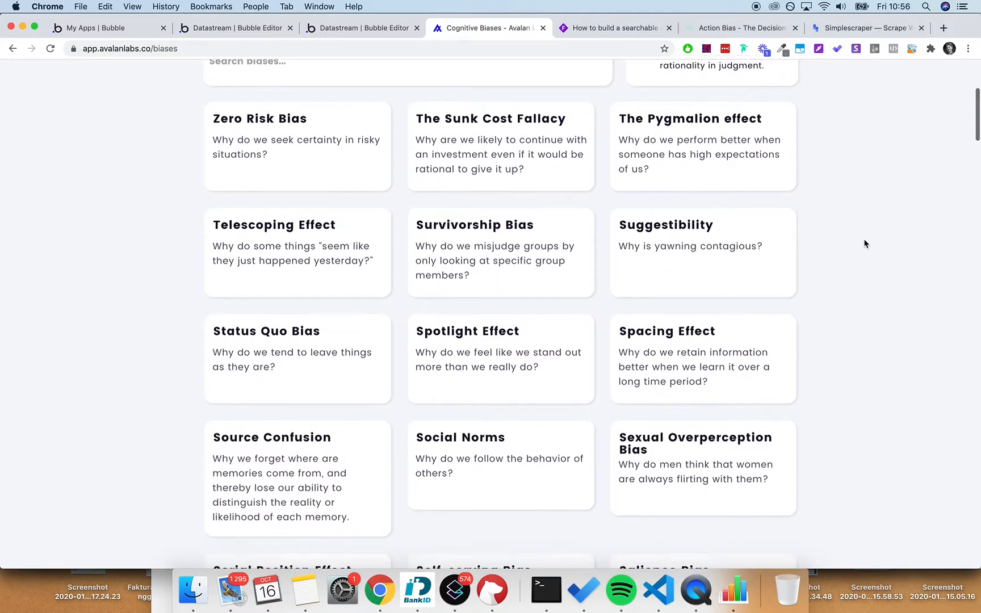
scroll(795, 215, up, 15)
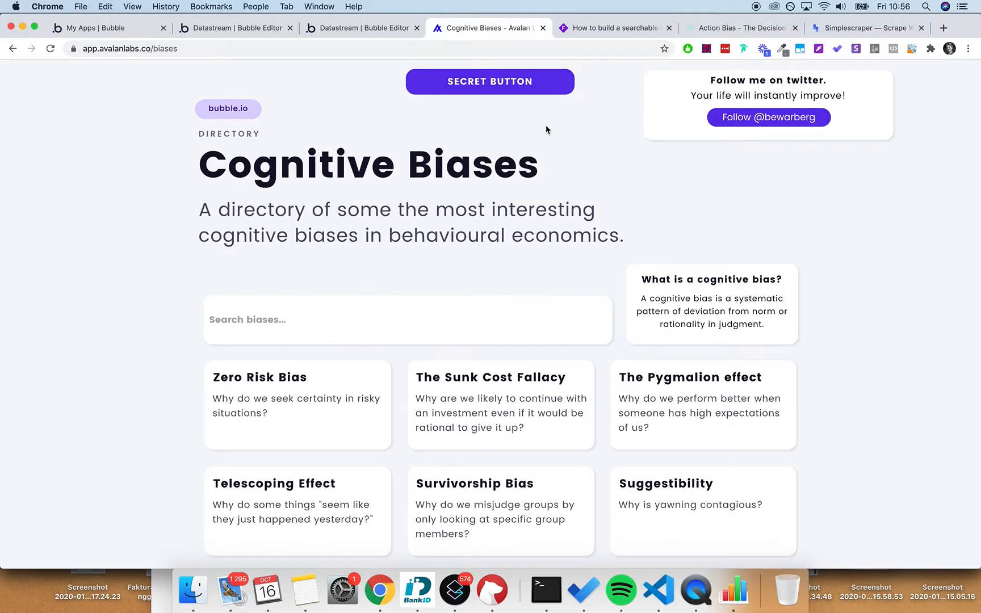
click(376, 28)
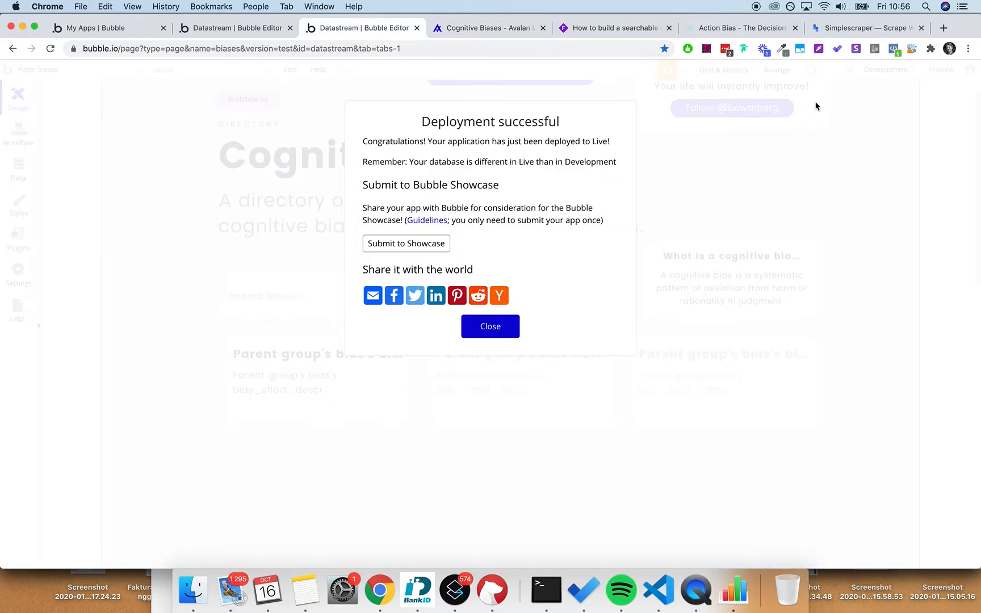
click(508, 328)
- Inspect the main page container's properties
double_click(823, 118)
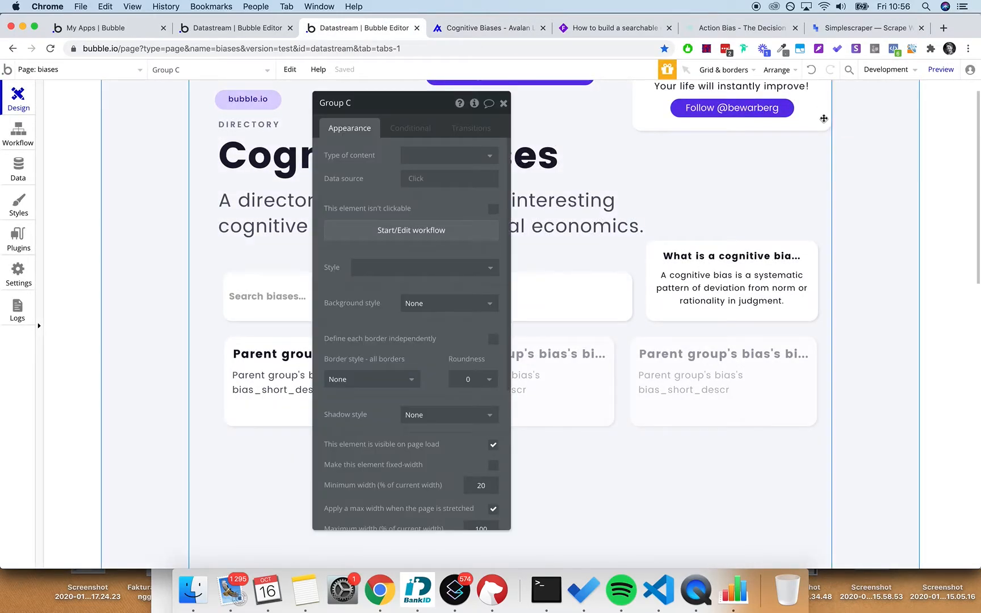
scroll(403, 237, down, 4)
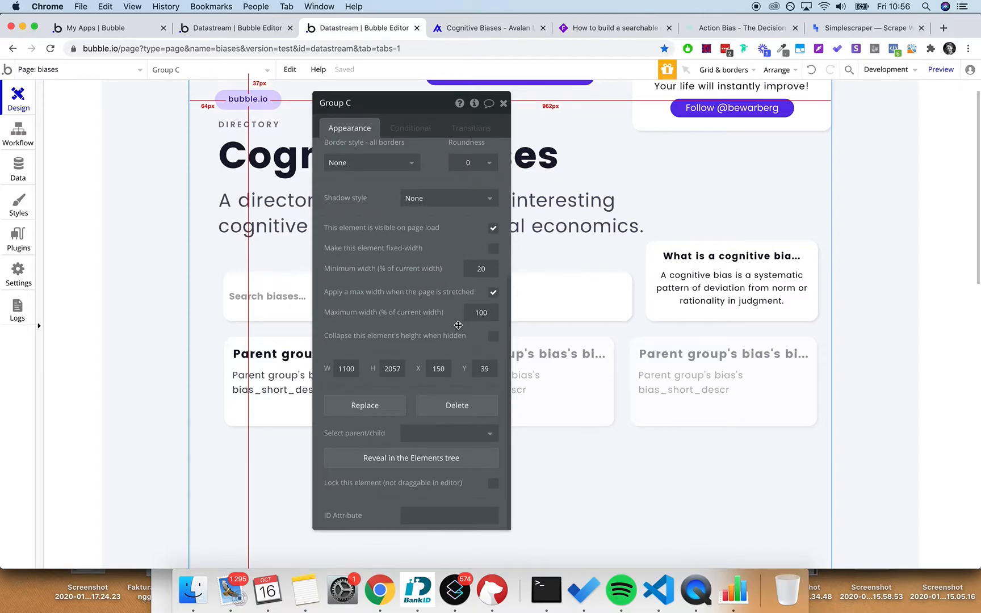
click(503, 103)
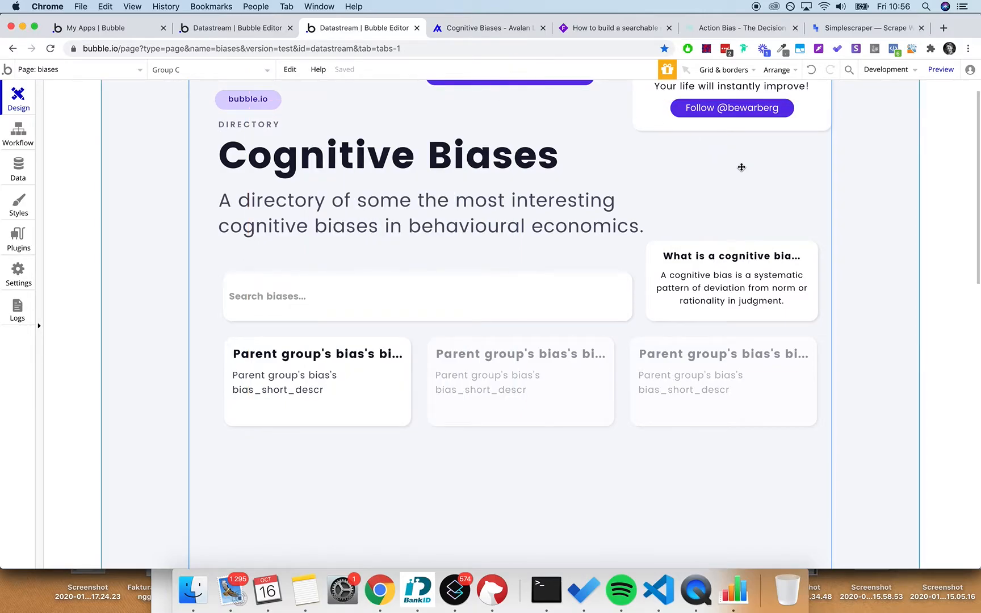
double_click(741, 167)
click(503, 103)
scroll(504, 102, up, 1)
- Move the Follow me on twitter box so its right edge lines up with the cognitive-bias card
click(794, 96)
drag(794, 96, 776, 146)
key(Up)
key(Up)
key(Up)
key(Up)
key(Up)
key(Up)
key(Up)
key(Up)
key(Up)
key(Up)
key(Up)
key(Up)
key(Up)
key(Up)
key(Up)
key(Up)
key(Up)
key(Up)
key(Up)
key(Up)
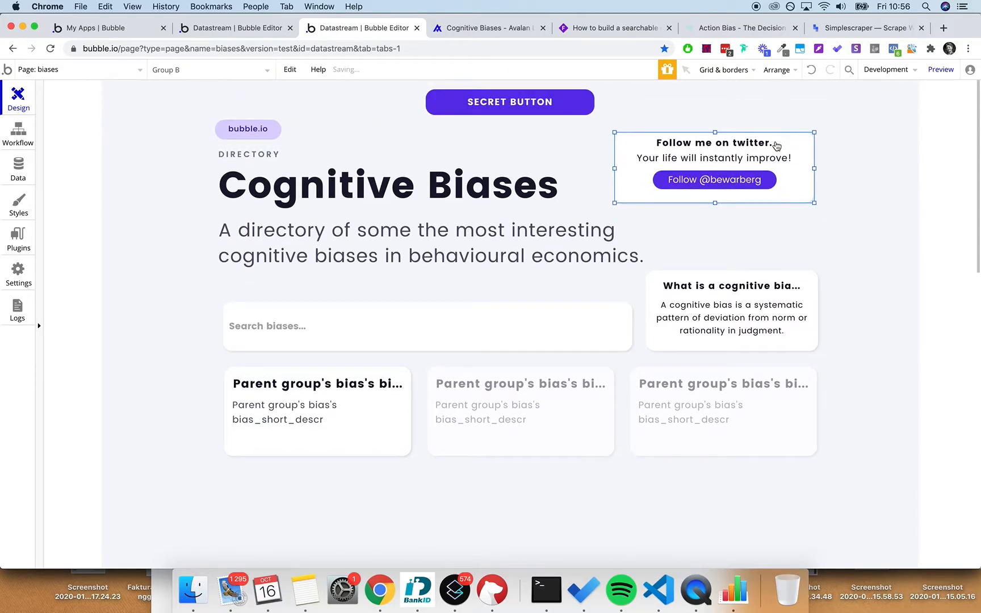
key(Right)
key(Right)
key(Right)
key(Right)
key(Right)
key(Right)
key(Right)
key(Right)
key(Right)
key(Right)
key(Right)
key(Right)
key(Right)
key(Right)
key(Right)
key(Right)
key(Right)
key(Right)
key(Right)
key(Right)
key(Right)
key(Right)
key(Right)
key(Right)
key(Right)
key(Right)
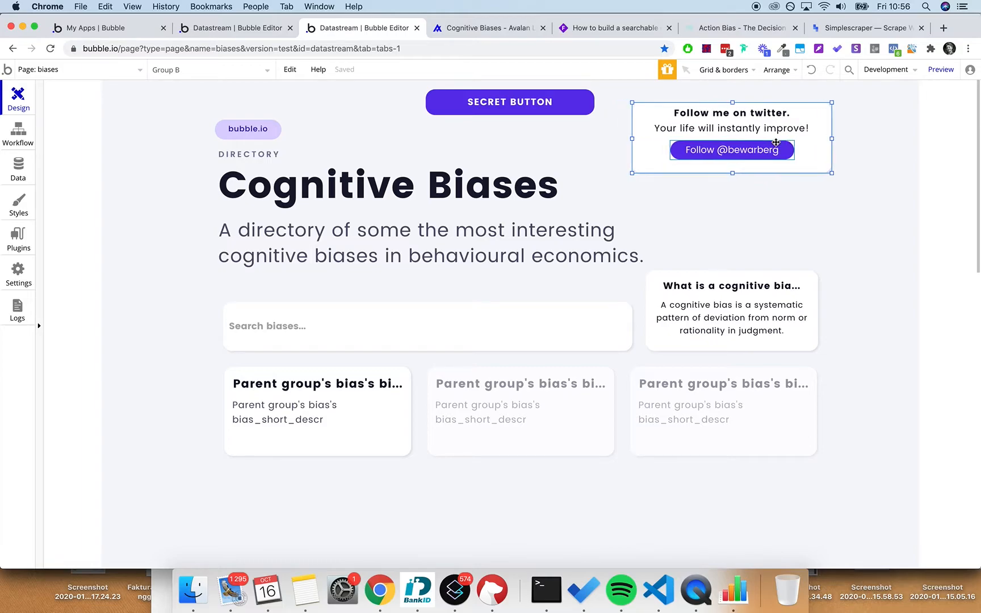
key(Left)
key(Left)
key(Left)
key(Left)
key(Left)
key(Left)
key(Left)
key(Left)
key(Left)
key(Left)
key(Left)
key(Left)
key(Left)
key(Left)
key(Left)
key(Left)
key(Left)
key(Left)
key(Left)
key(Left)
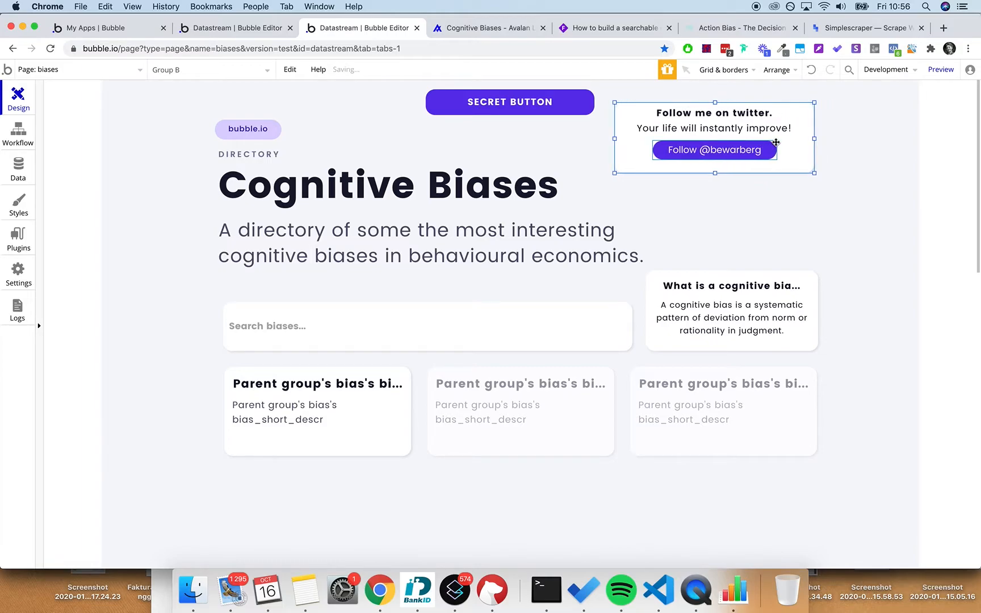
click(815, 319)
click(827, 319)
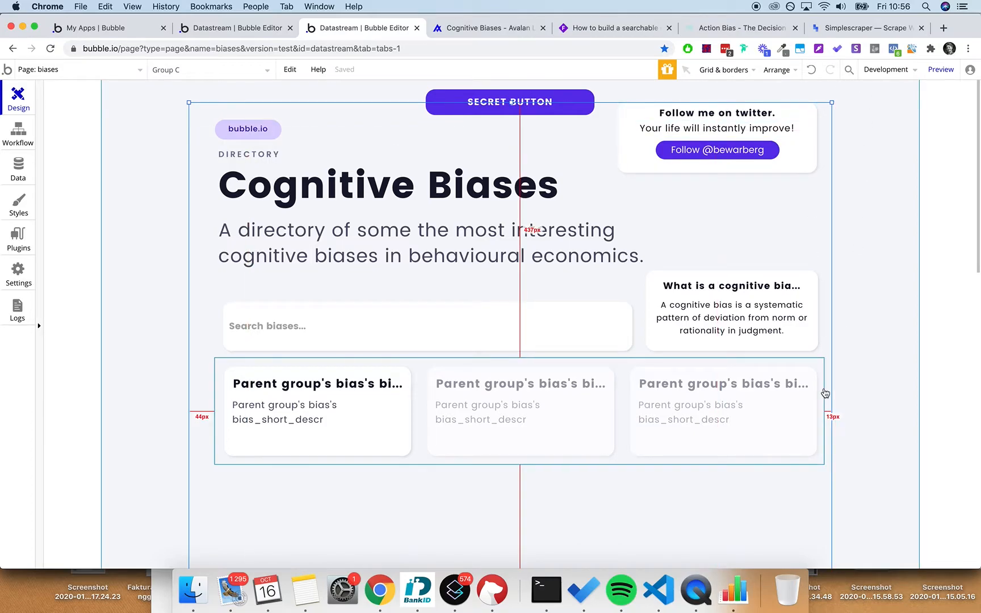
scroll(825, 393, down, 3)
scroll(828, 447, up, 3)
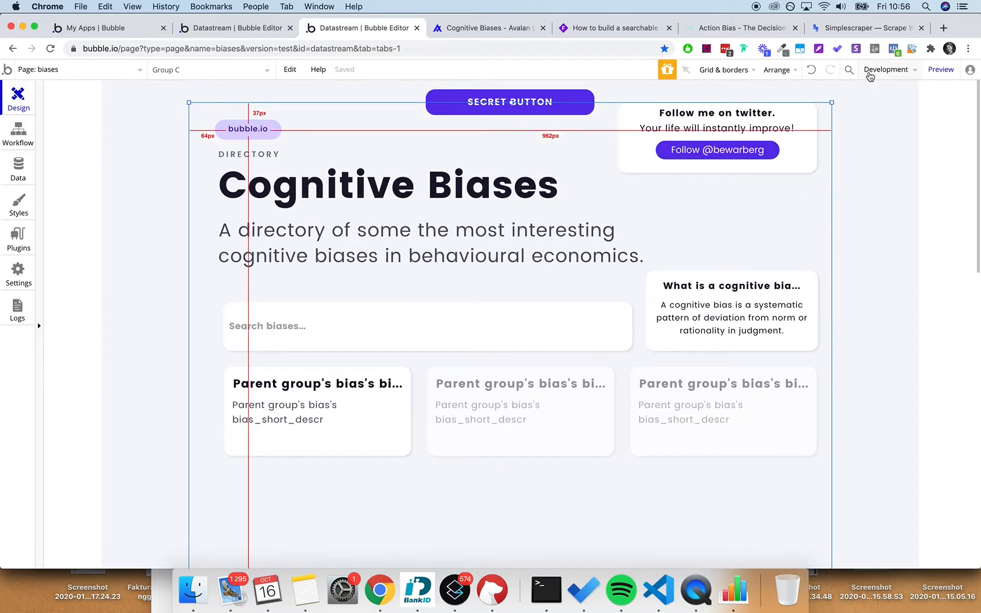
click(870, 77)
- Deploy the current version to Live with the note 'ok'
click(865, 141)
text(ok)
click(486, 183)
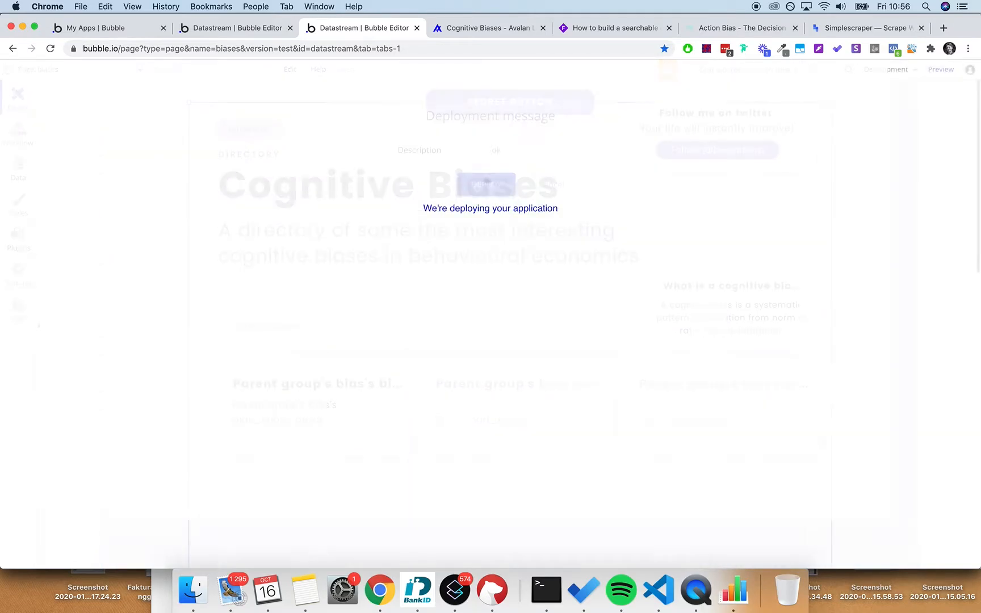
- Reload the live biases page to check the aligned twitter card, then bring up the Simplescraper recipe
click(482, 28)
click(486, 46)
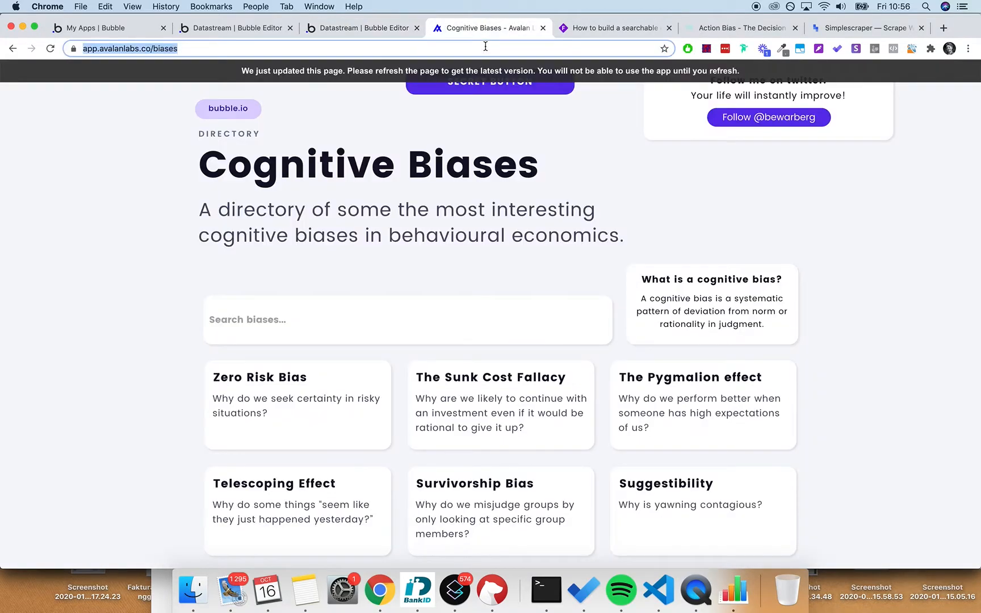
key(Return)
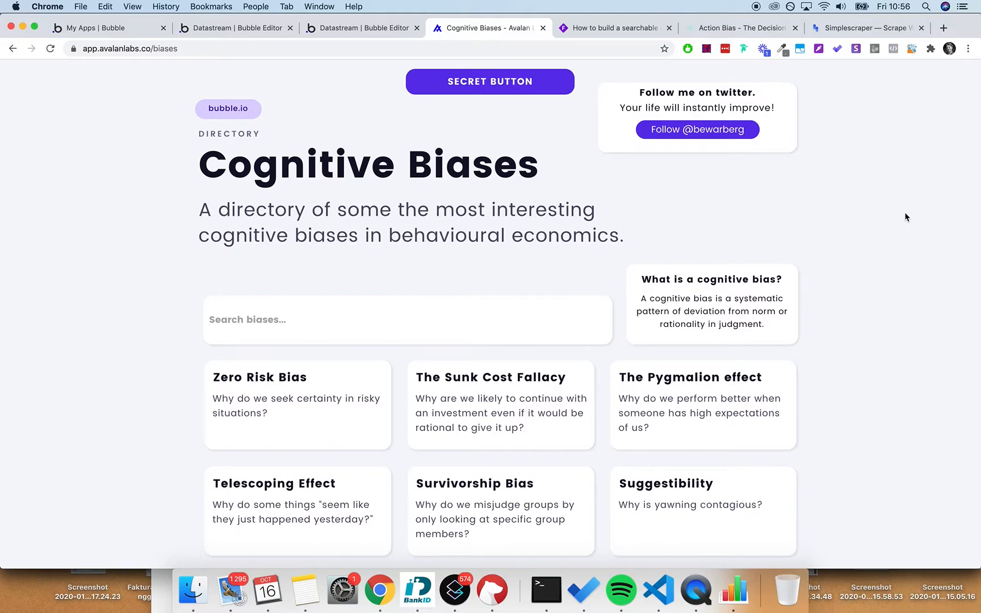
scroll(906, 217, down, 10)
scroll(905, 217, up, 10)
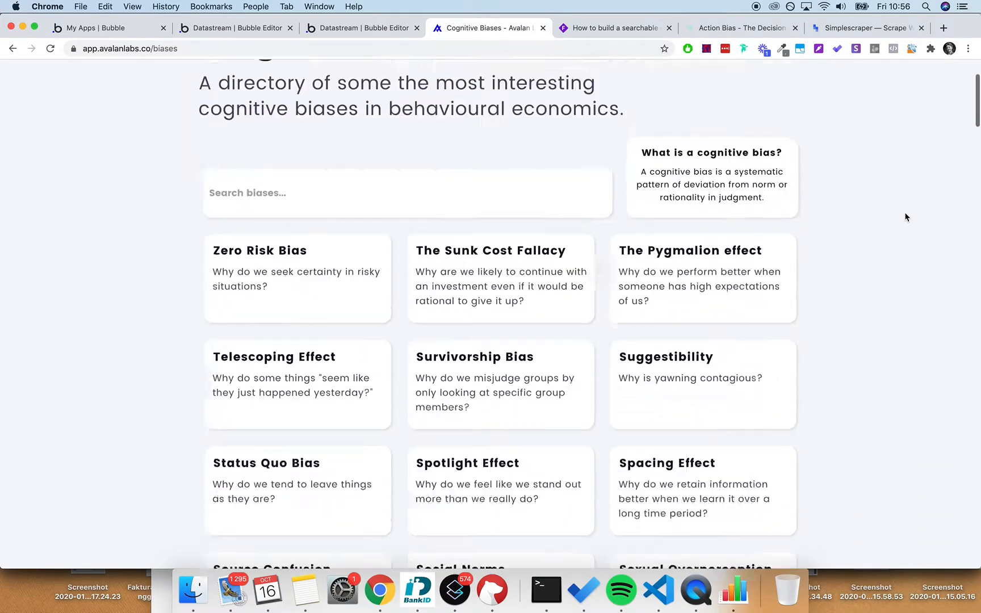
click(859, 28)
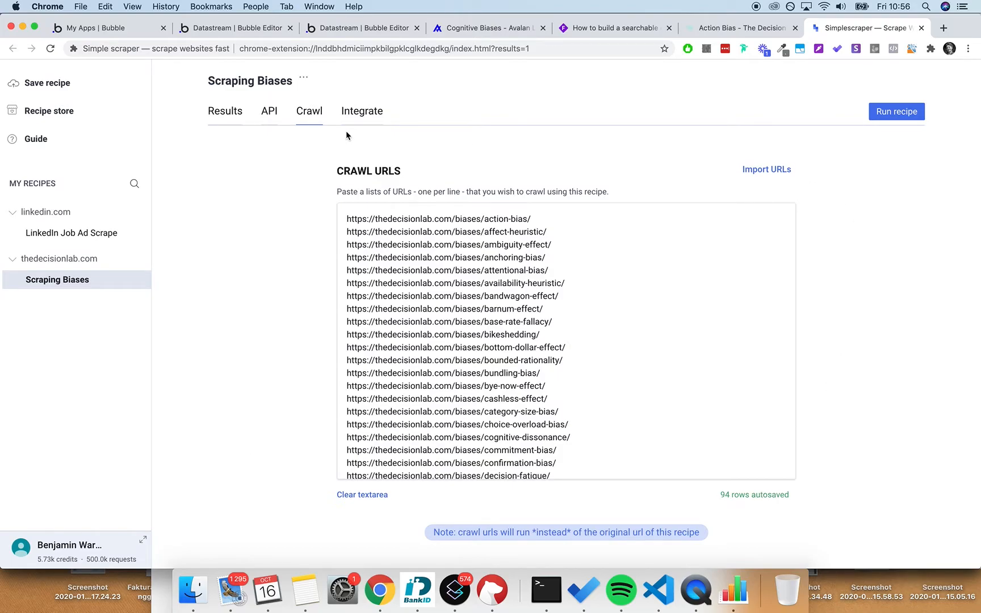
- Show the scraped biases results table and download it as CSV
click(239, 113)
scroll(533, 322, down, 15)
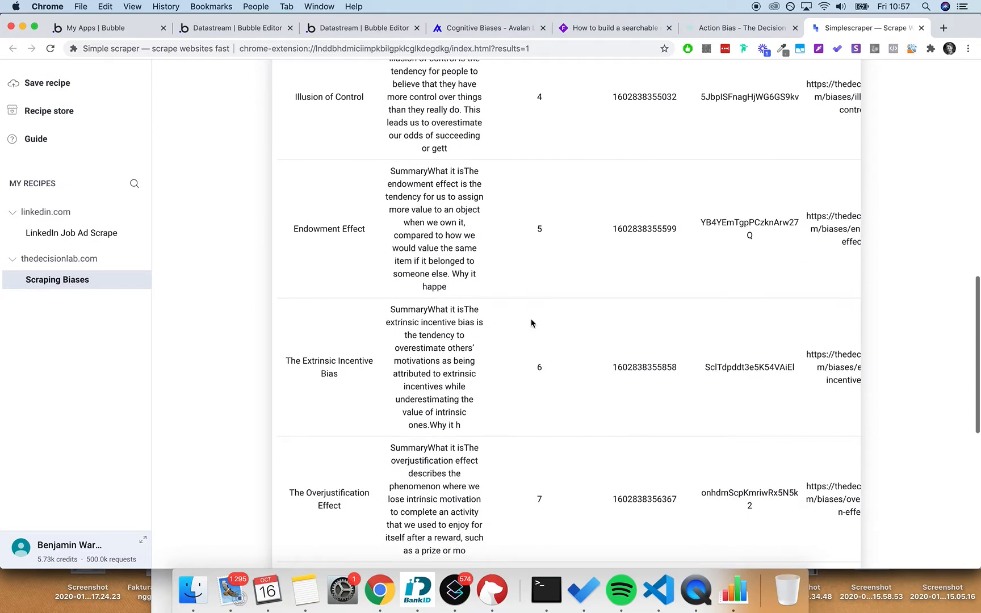
scroll(439, 216, up, 15)
scroll(443, 219, down, 15)
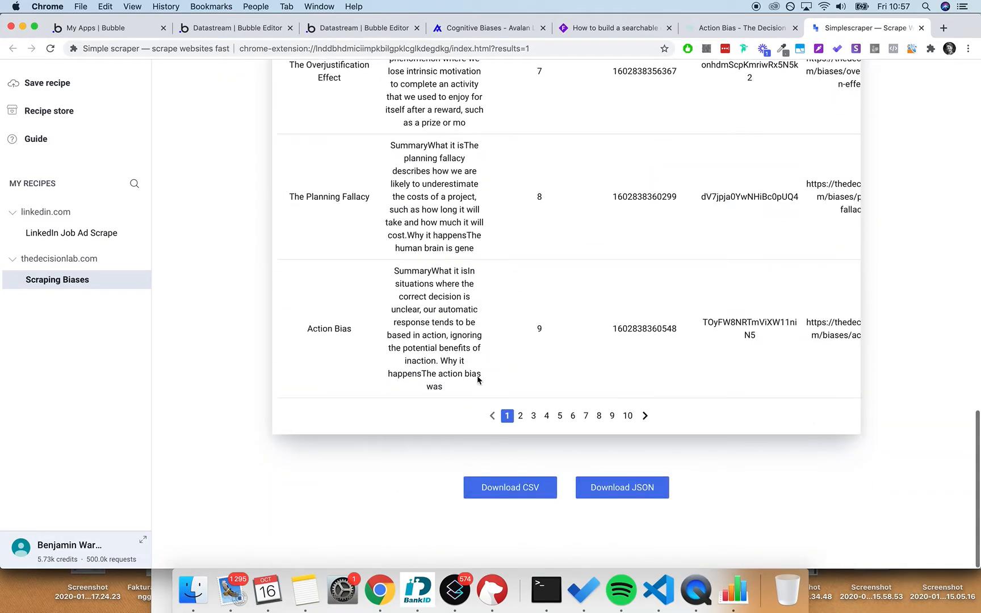
click(502, 493)
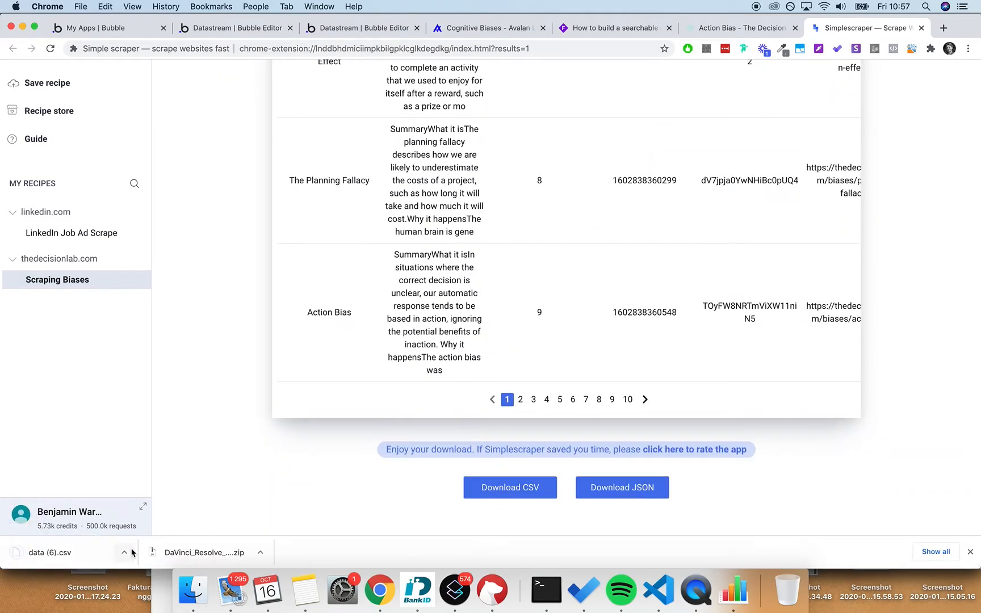
- Open the downloaded data (6).csv file in Numbers
click(122, 552)
click(176, 539)
click(79, 552)
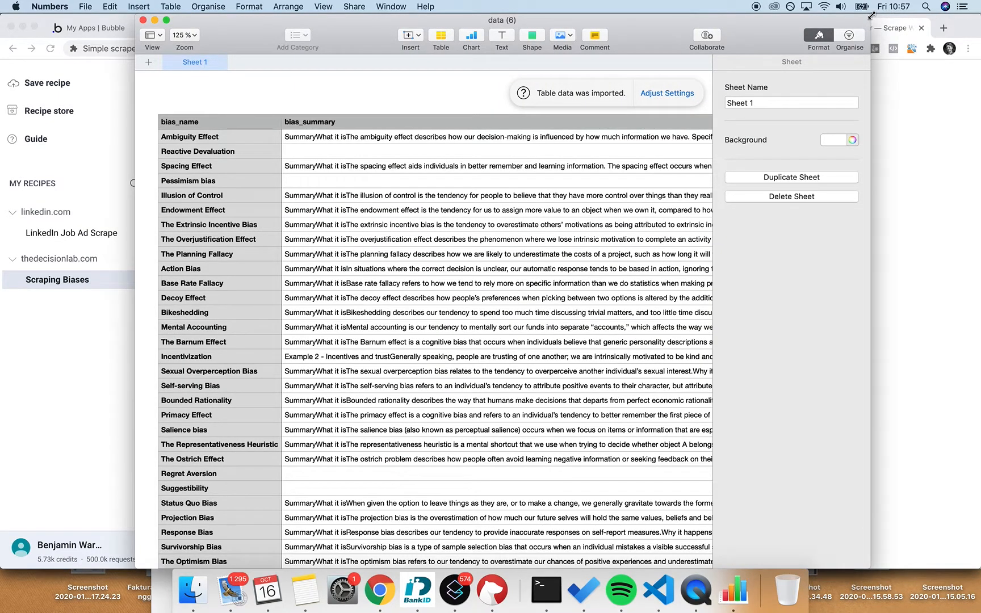
- Widen the data (6) window to full screen and open the Ambiguity Effect summary cell to read it
drag(871, 17, 979, 19)
drag(131, 13, 2, 12)
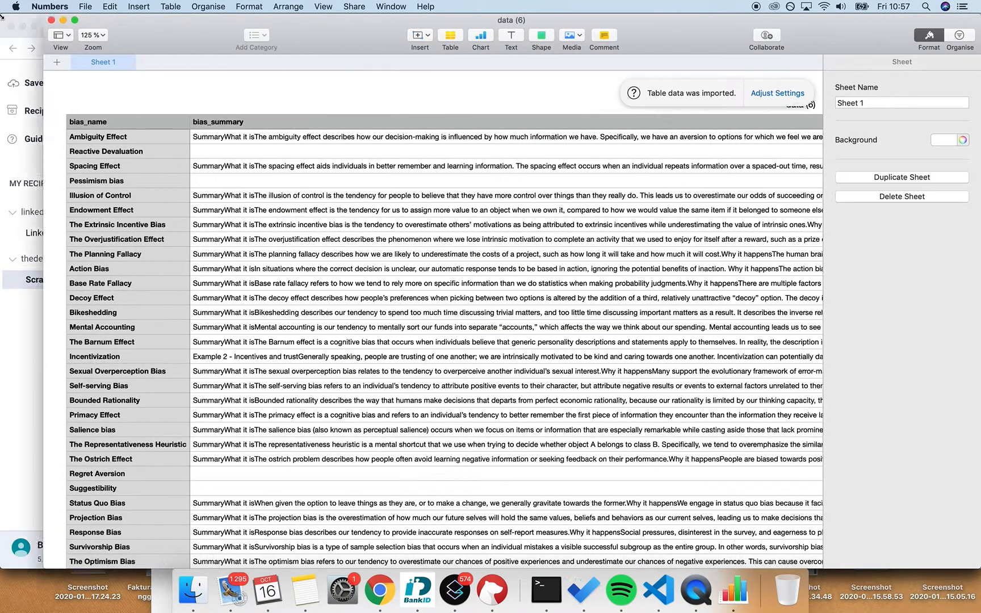
click(175, 141)
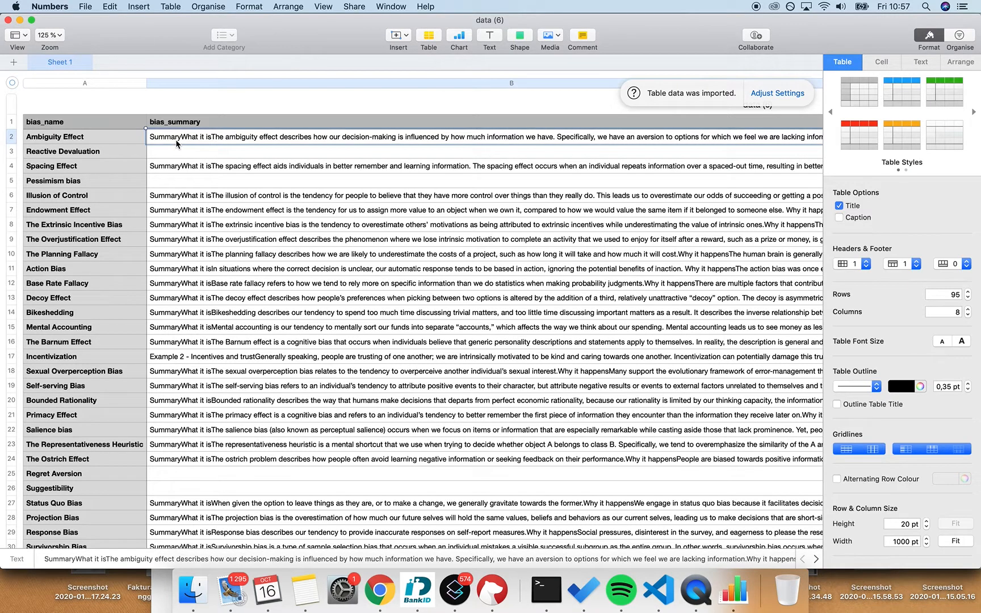
scroll(176, 139, right, 5)
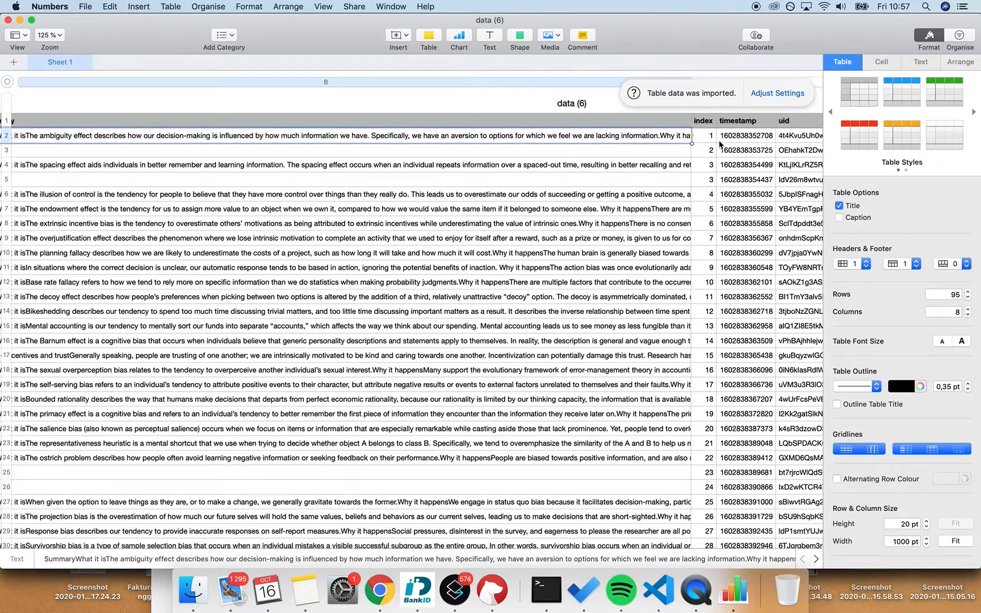
drag(690, 142, 696, 343)
scroll(385, 160, left, 5)
click(363, 143)
double_click(360, 139)
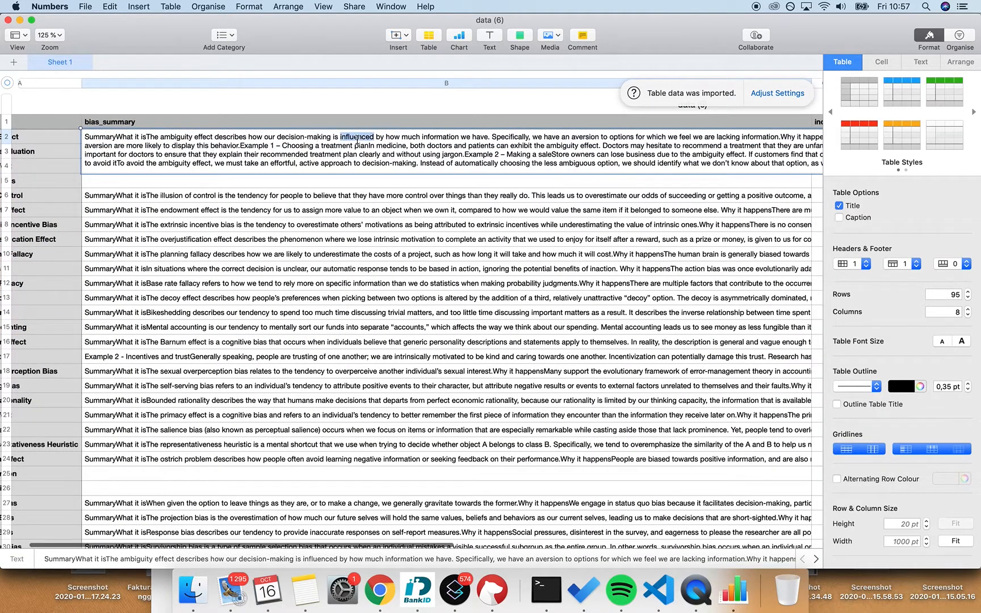
click(369, 142)
- Scroll across the table's rows and columns to check bias names, summaries, URLs and links
scroll(369, 143, right, 8)
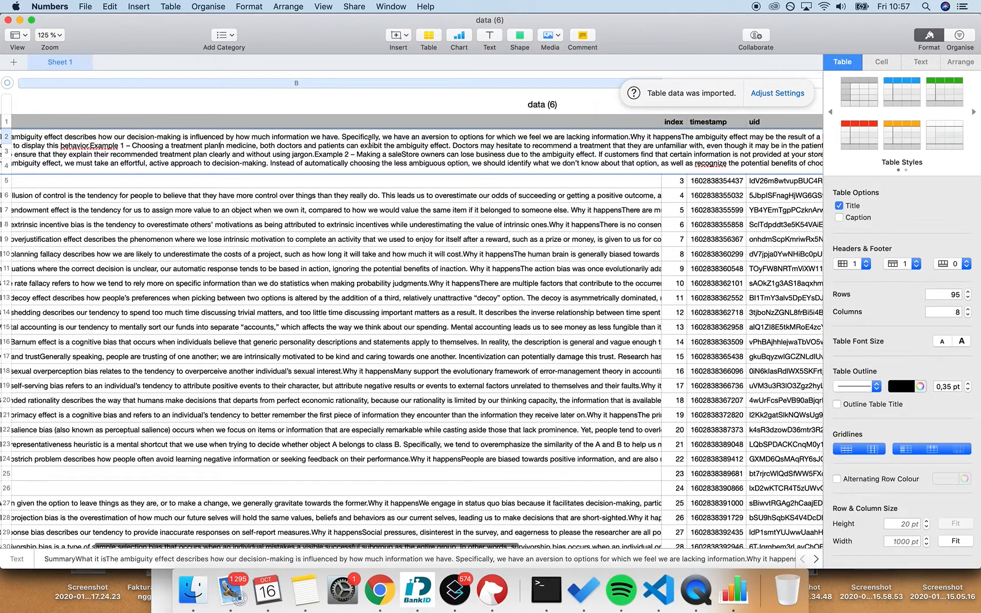
scroll(369, 143, right, 7)
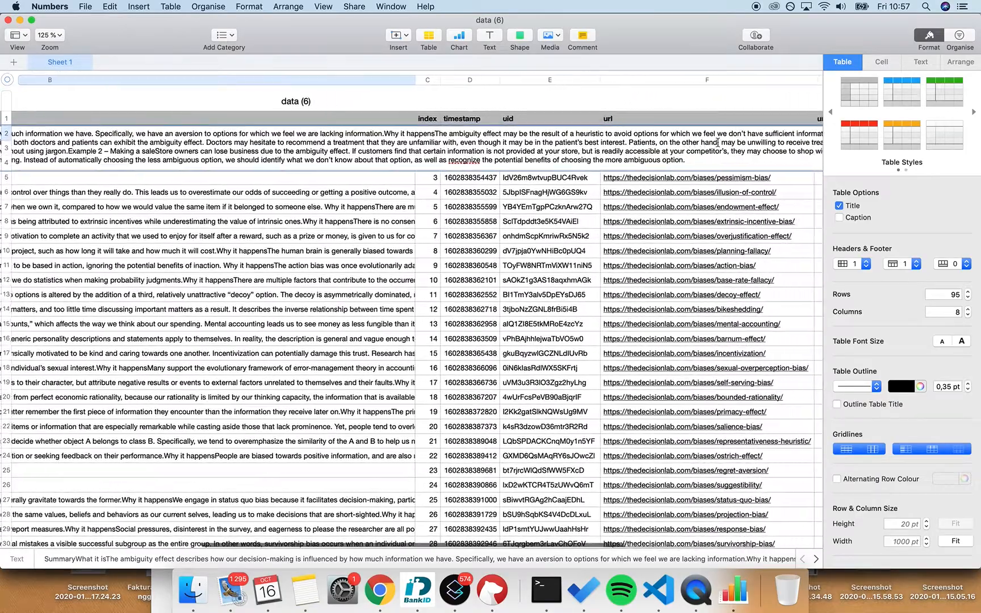
scroll(718, 142, left, 15)
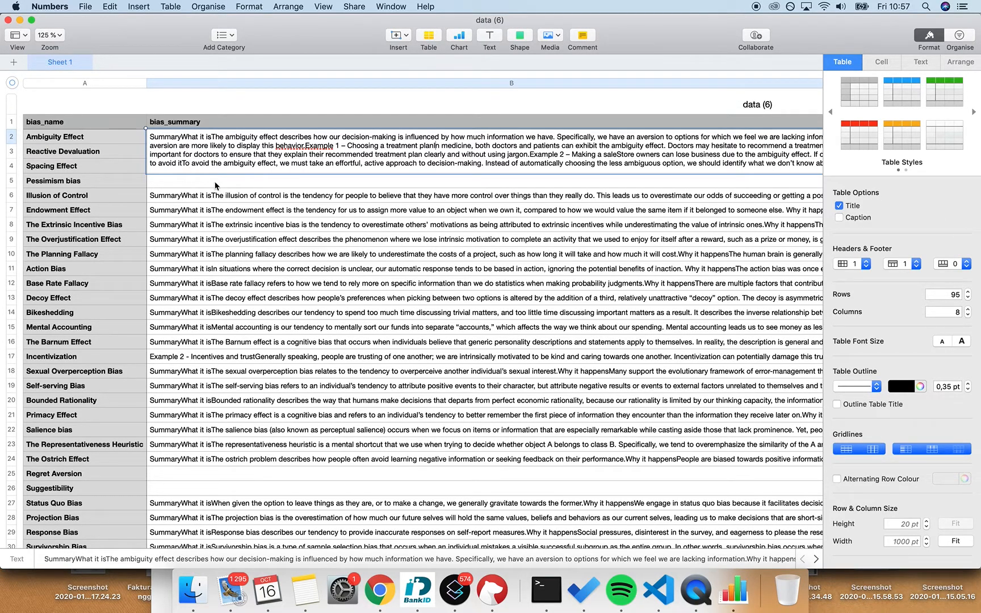
scroll(237, 186, down, 20)
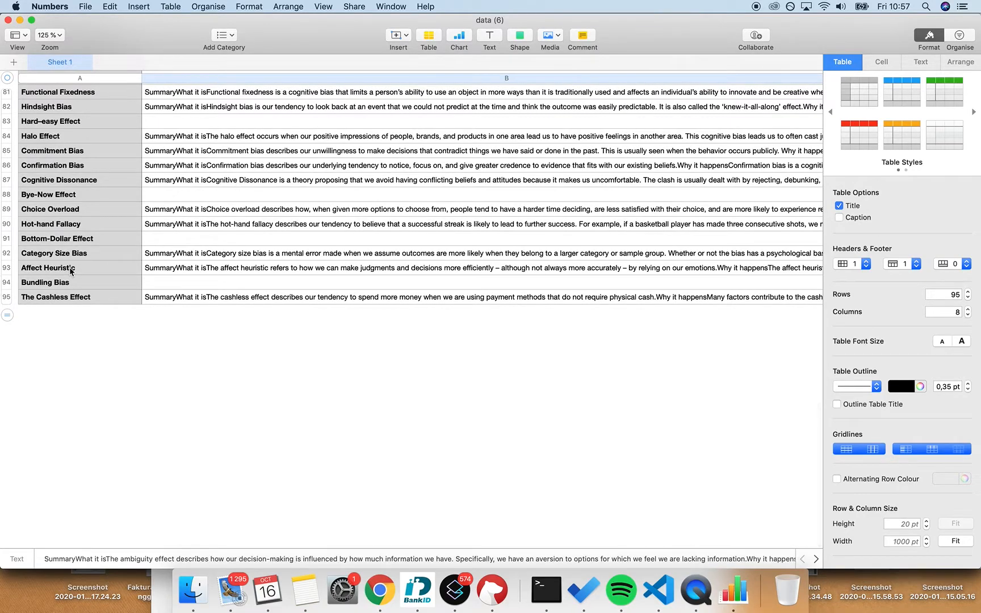
scroll(70, 271, up, 20)
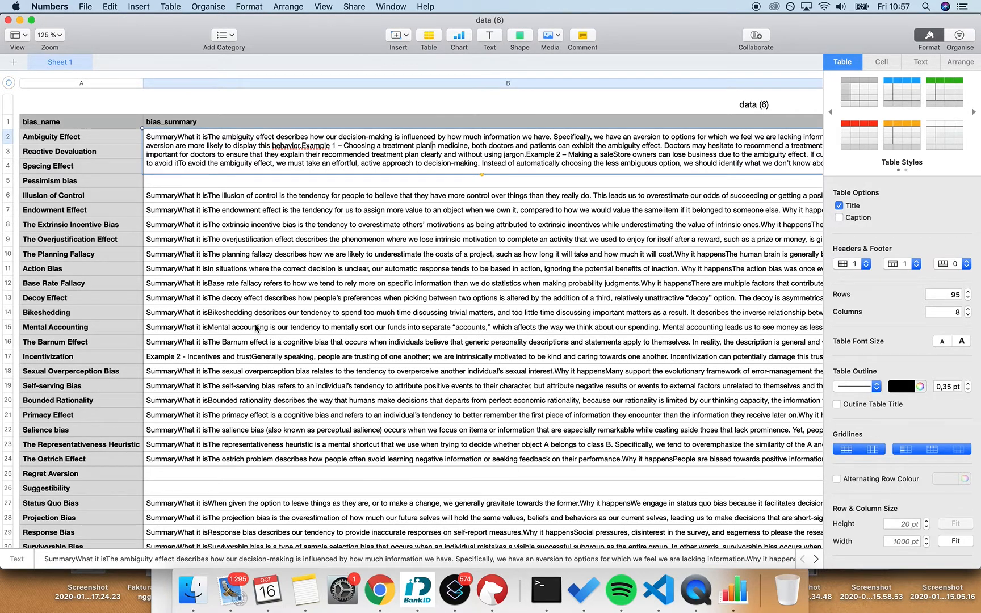
scroll(257, 328, right, 15)
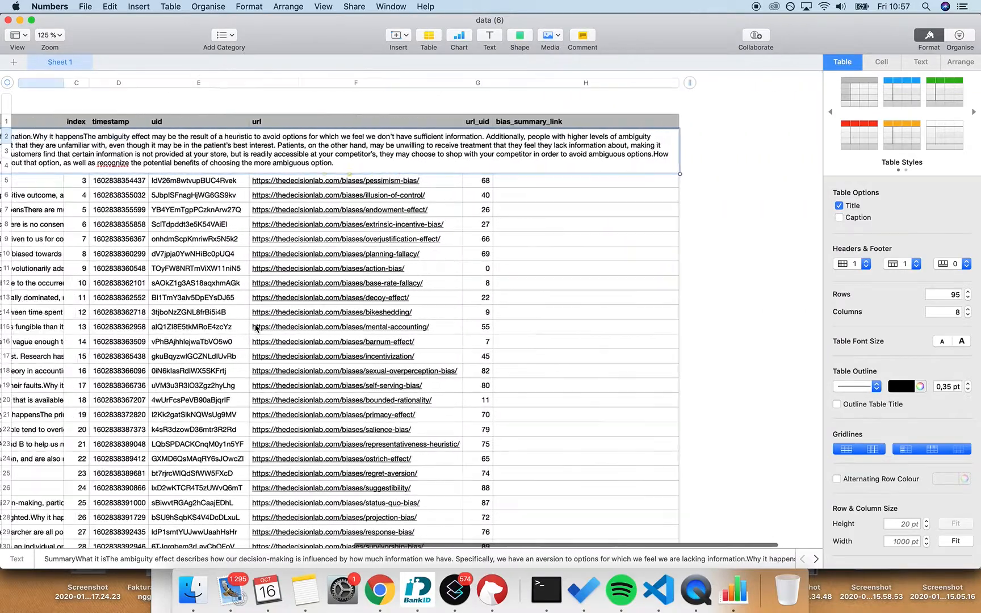
scroll(256, 328, left, 15)
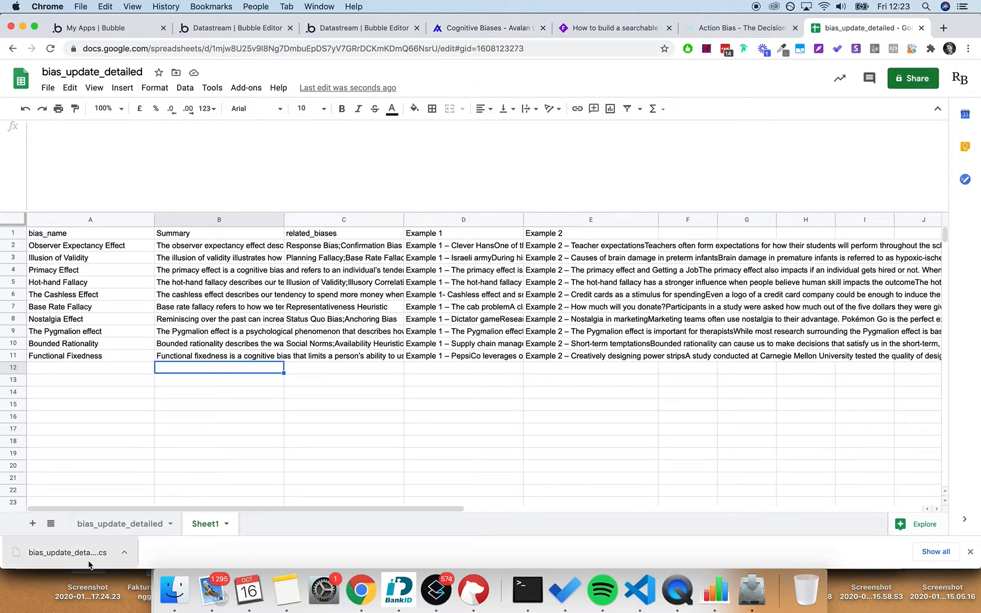
- Pan the Whimsical board to the Part 2 flow, glance at the live directory, then return to Bubble
click(649, 29)
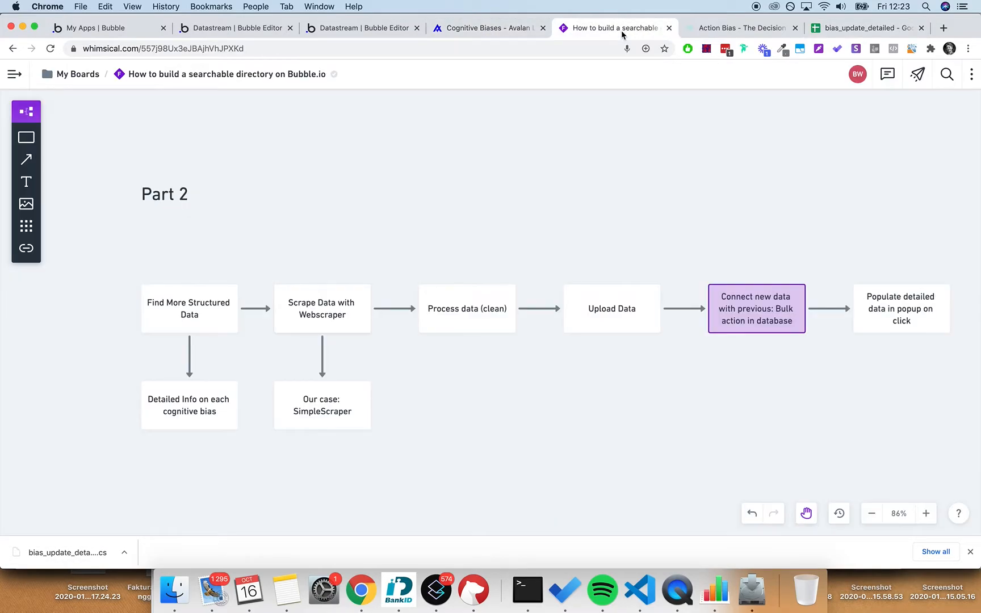
drag(437, 235, 398, 216)
scroll(398, 216, up, 2)
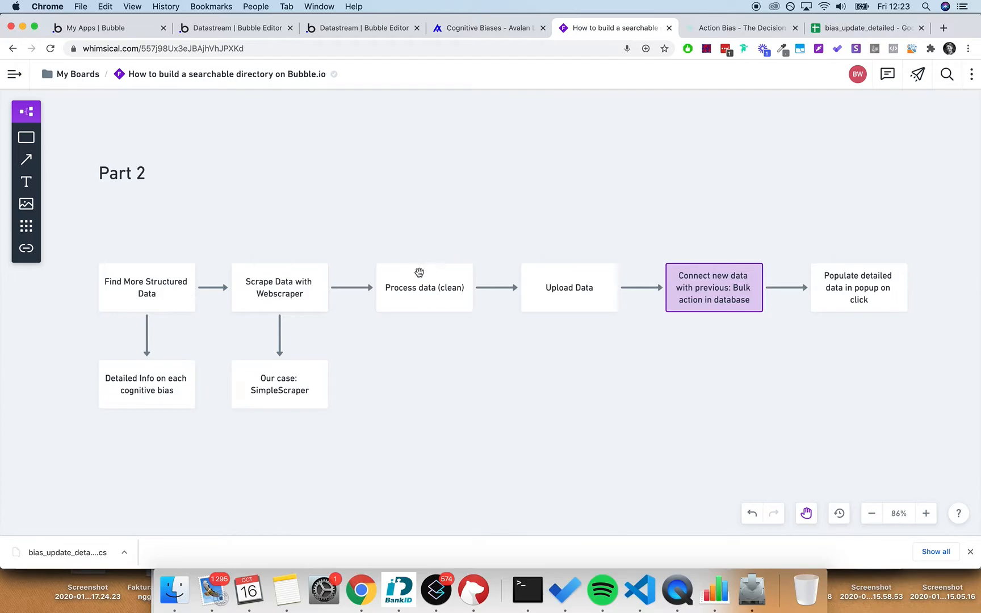
click(450, 31)
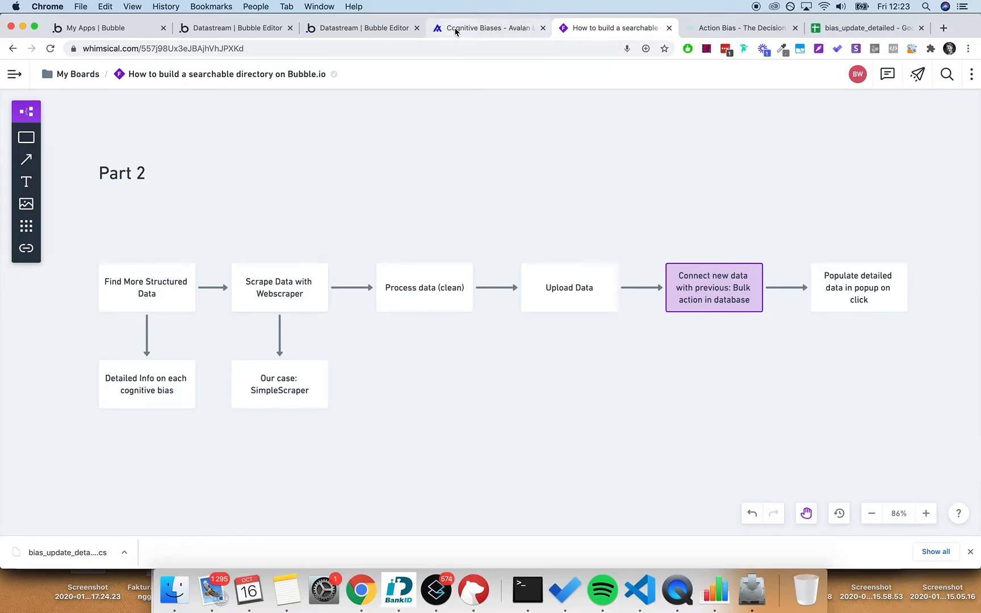
click(348, 29)
- Dismiss the deployment message and review the Bias type's bias_name, bias_short_descr and test_link fields
click(501, 330)
click(18, 167)
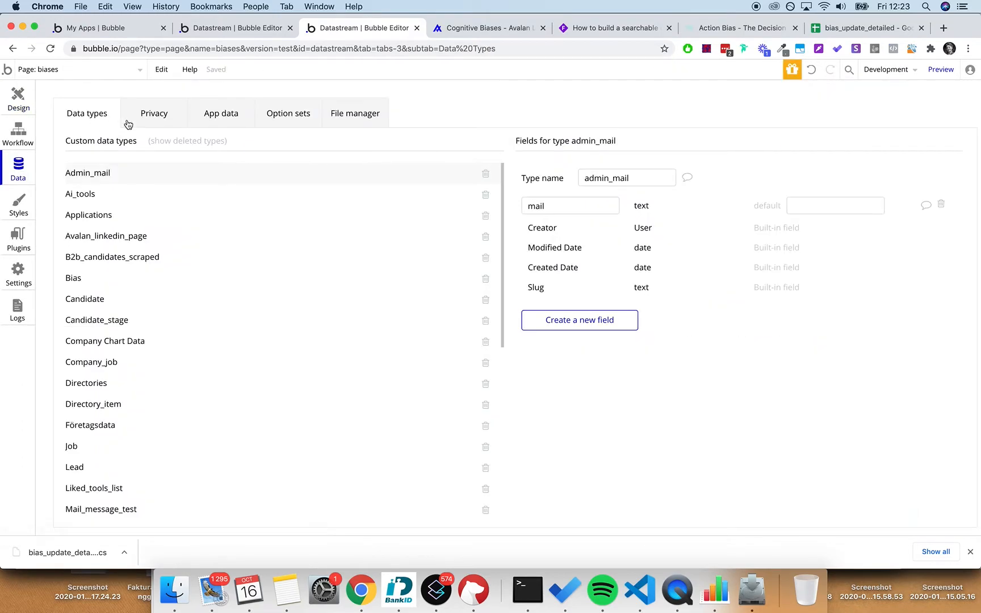
scroll(187, 288, down, 10)
scroll(187, 288, up, 10)
click(168, 288)
click(565, 207)
click(572, 227)
click(578, 250)
click(606, 294)
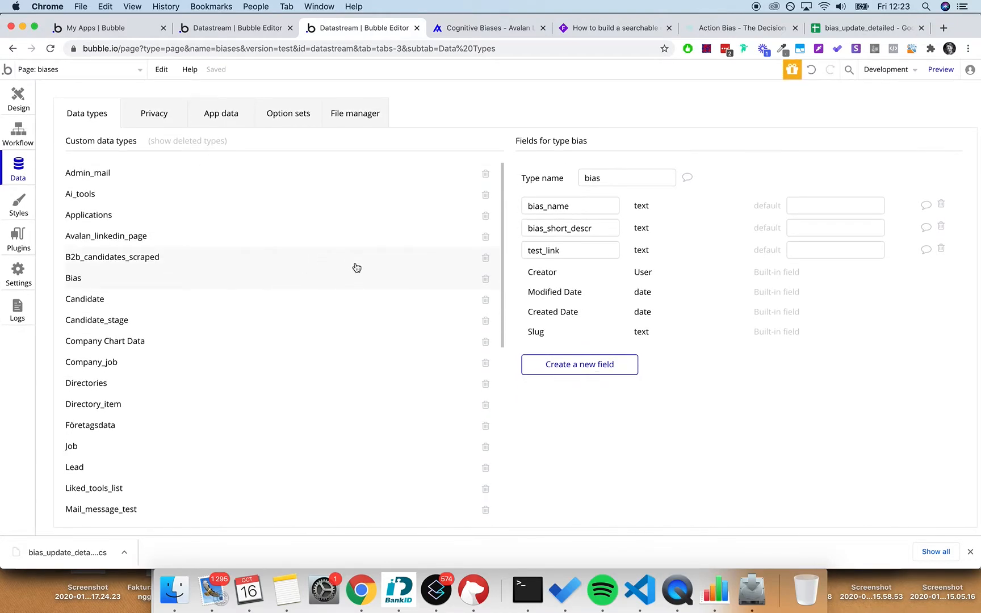
- Create a bias_detailed data type and add a bias_name text field to it
scroll(232, 240, down, 10)
click(165, 473)
text(bias_deta)
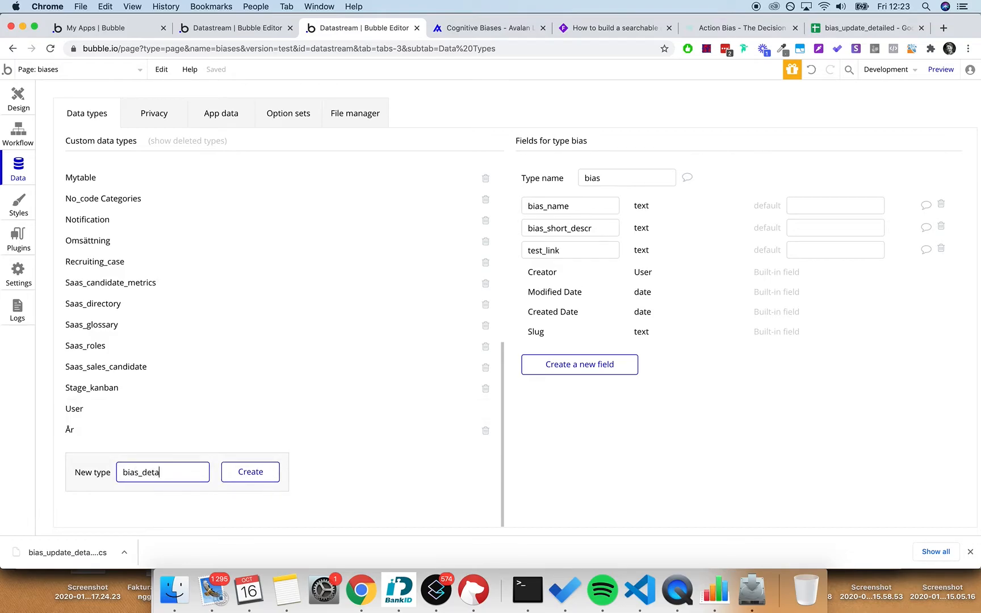
text(iled)
click(271, 471)
click(588, 295)
text(bias_name)
click(548, 180)
click(544, 193)
click(499, 229)
- Start a related_biases field, then switch to the bias_update_detailed spreadsheet
click(584, 322)
text(related_biases)
click(833, 23)
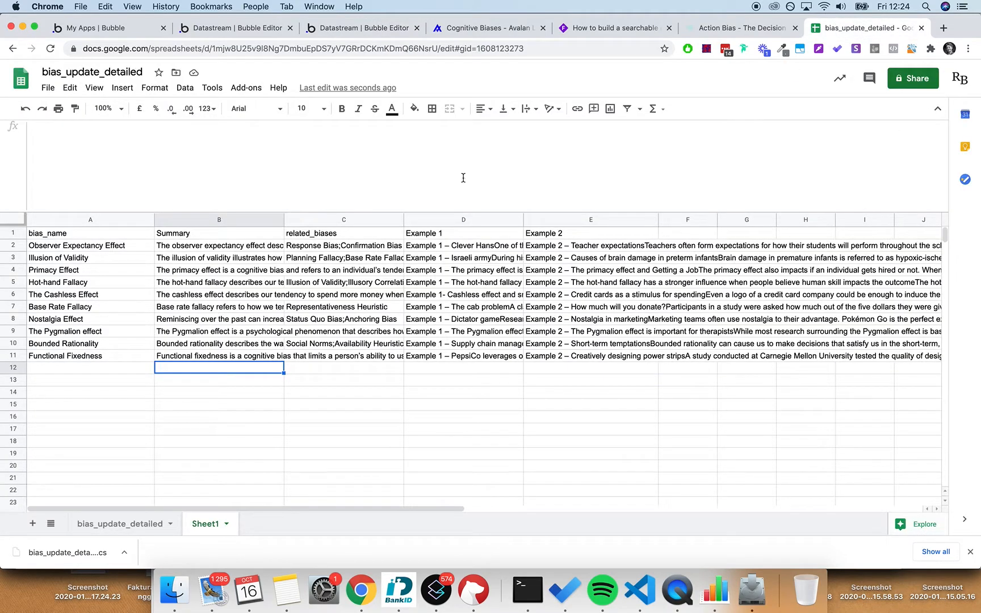
- Step through the semicolon-separated related_biases entries in column C, then head back toward Bubble
click(334, 245)
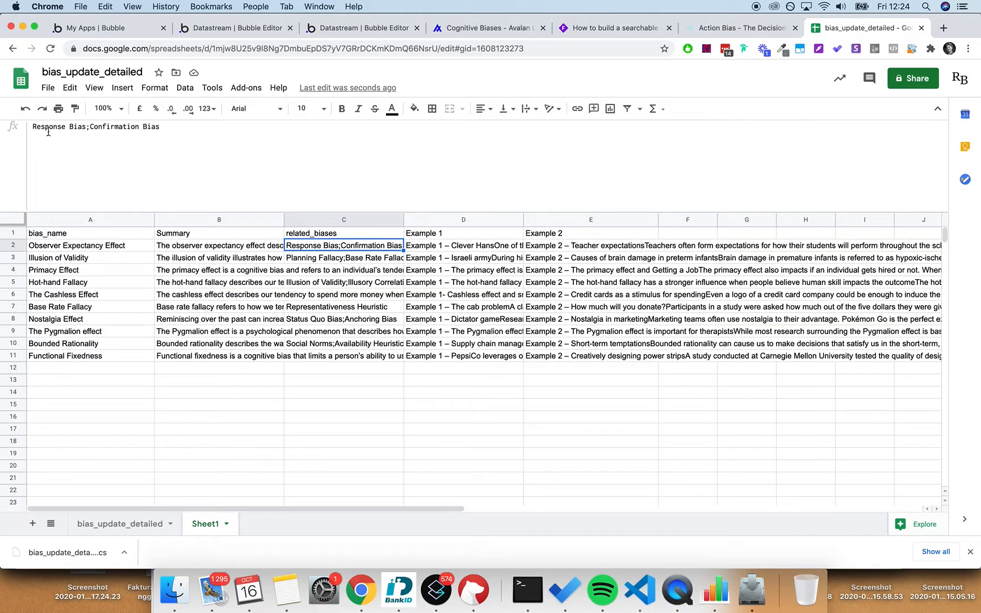
key(Down)
key(Down)
key(Up)
key(Up)
key(Down)
key(Down)
key(Down)
key(Up)
key(Up)
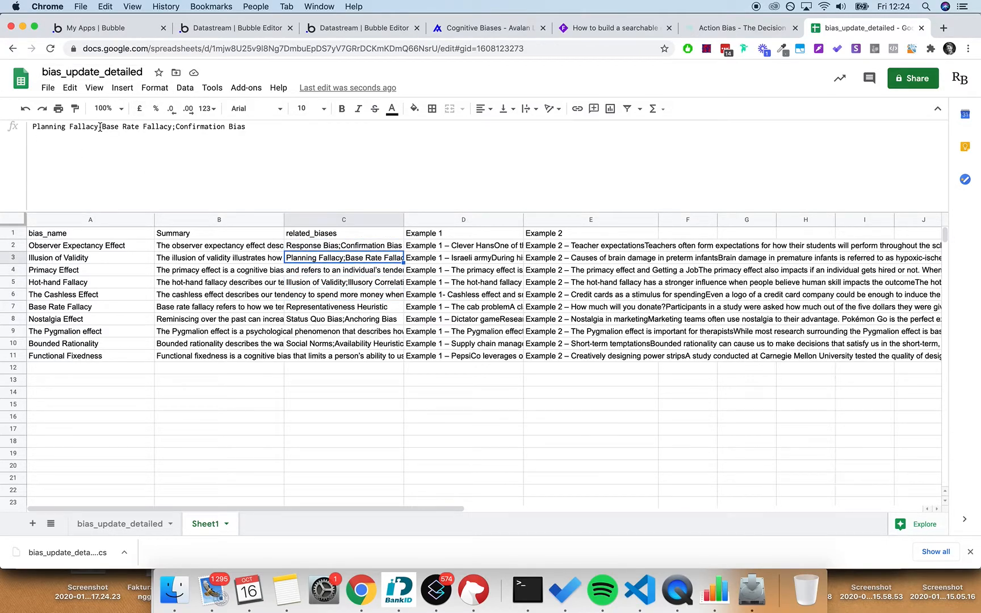
click(460, 27)
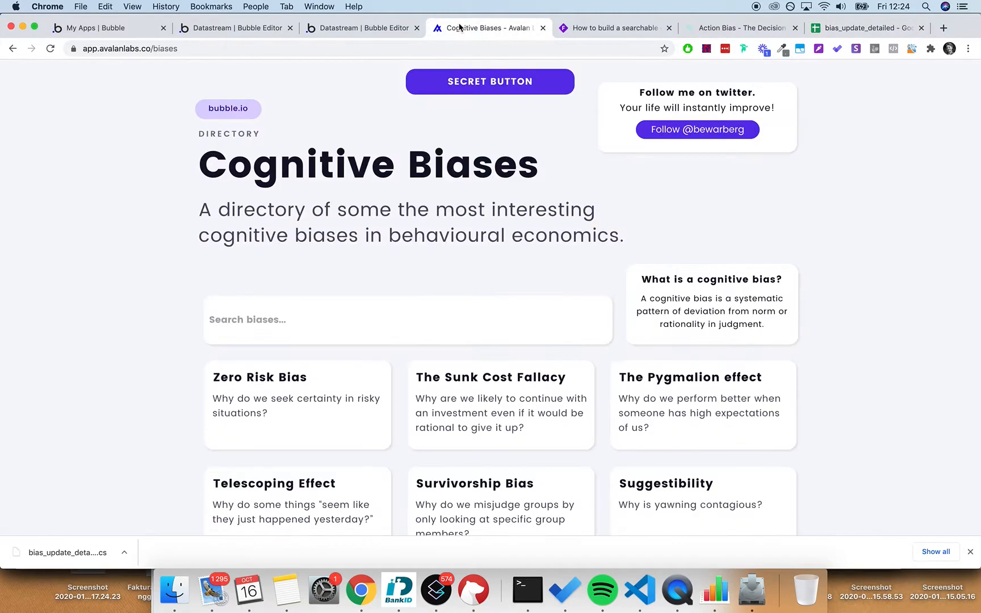
click(383, 22)
- Finish related_biases as a list of texts and add a bias_summary text field
click(513, 176)
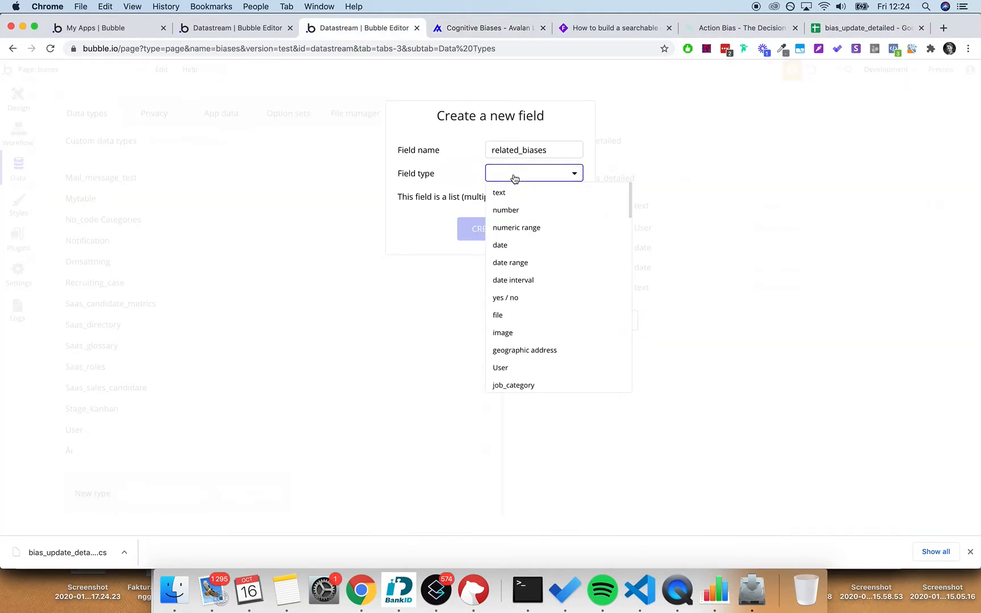
click(518, 196)
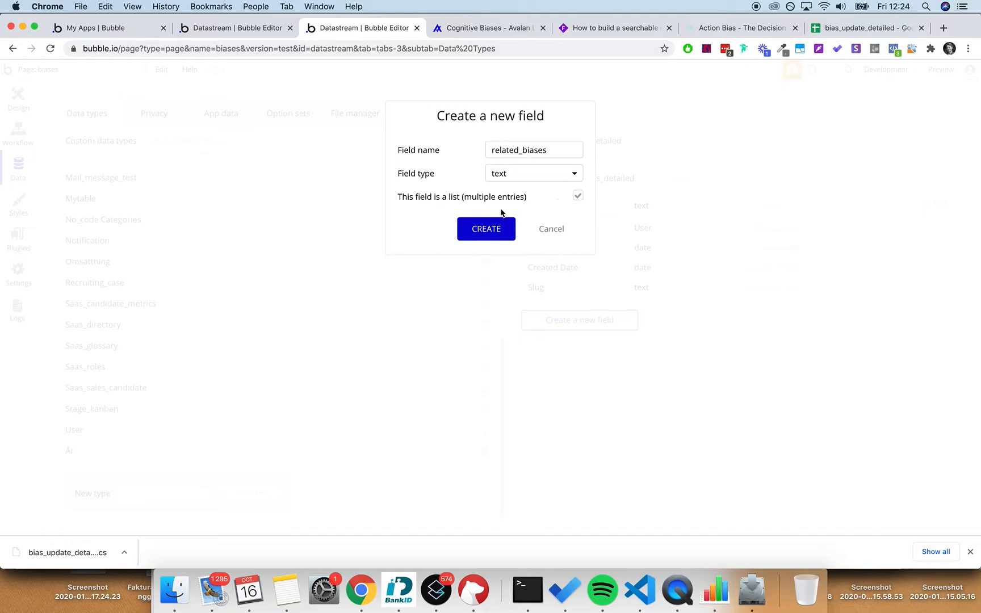
click(486, 229)
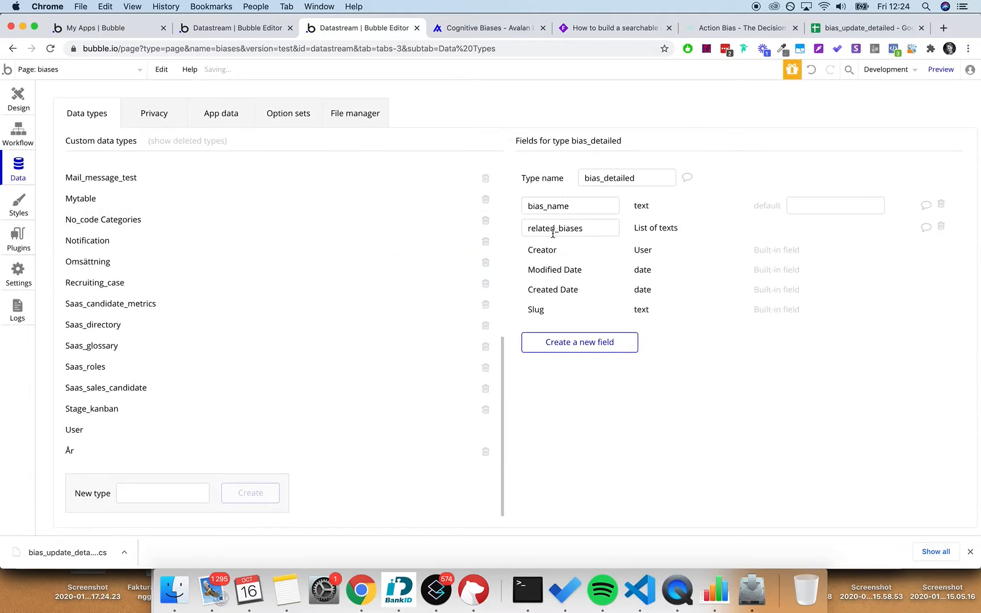
click(586, 343)
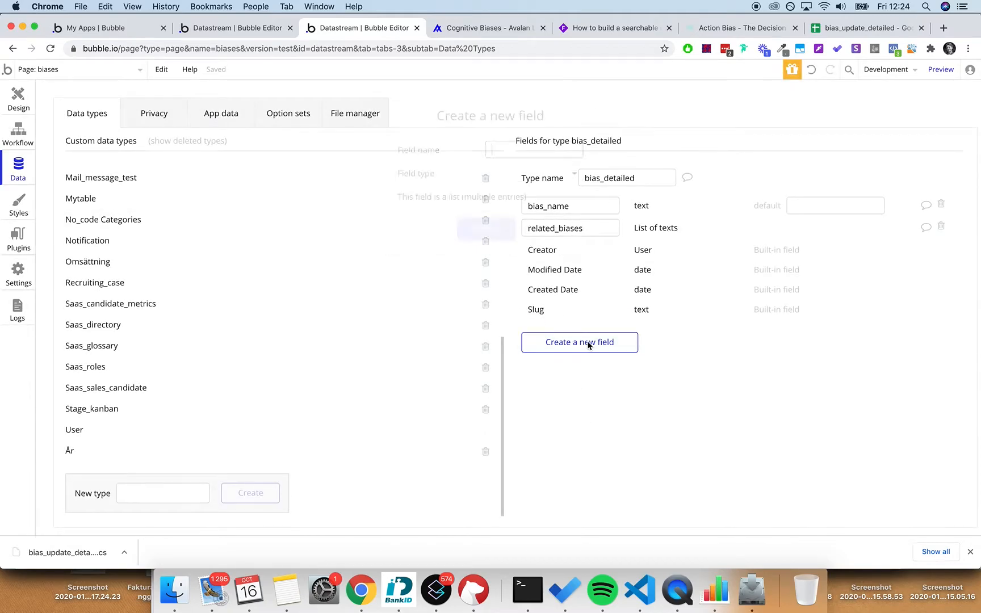
text(bias_summary)
click(534, 174)
click(528, 190)
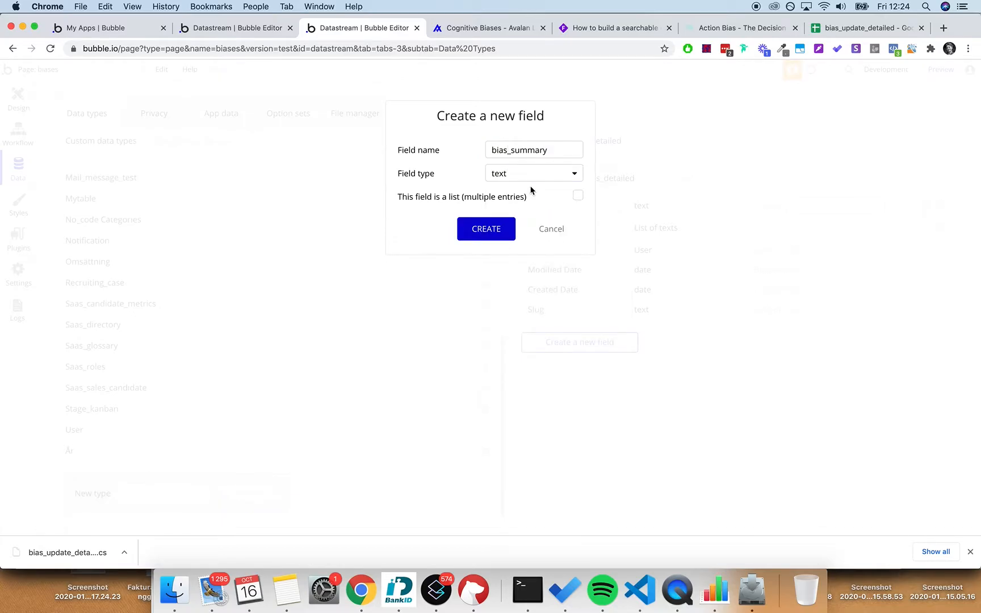
click(500, 229)
- Add example1 and example2 text fields to bias_detailed, then view App data
click(591, 370)
text(example1)
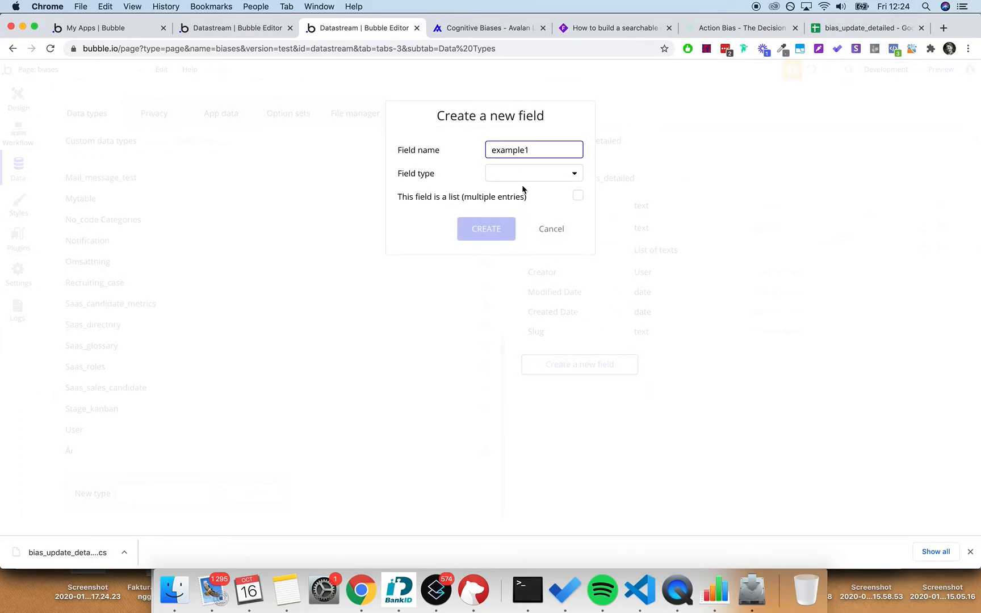
click(531, 179)
click(532, 195)
click(500, 229)
click(568, 377)
text(e)
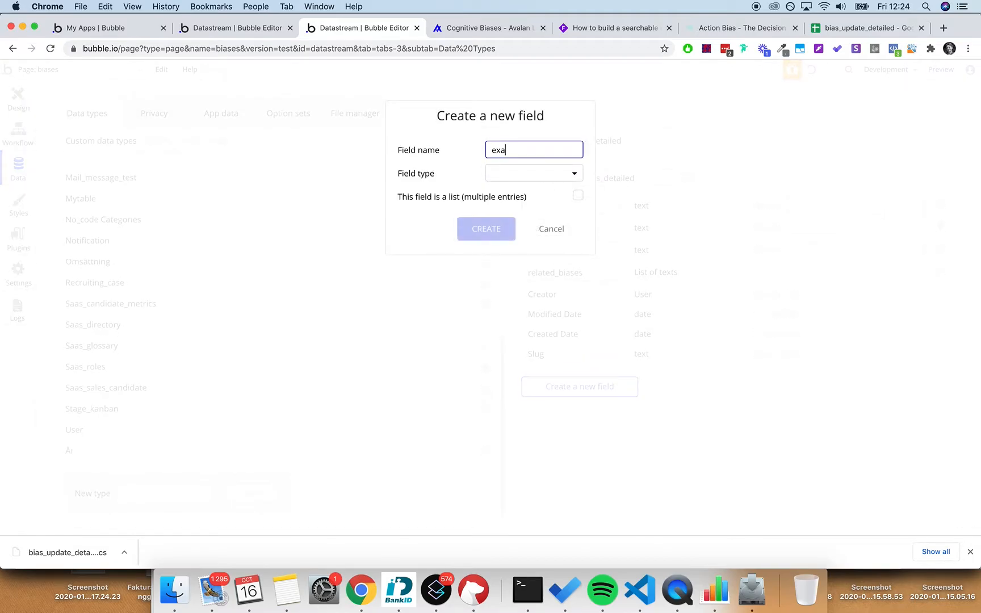
click(533, 173)
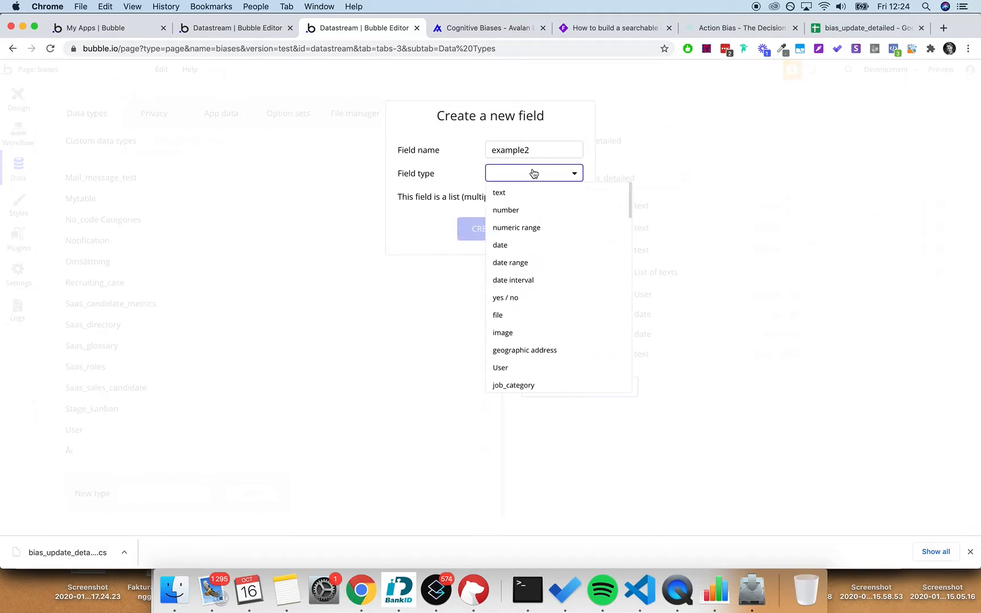
click(539, 193)
click(496, 233)
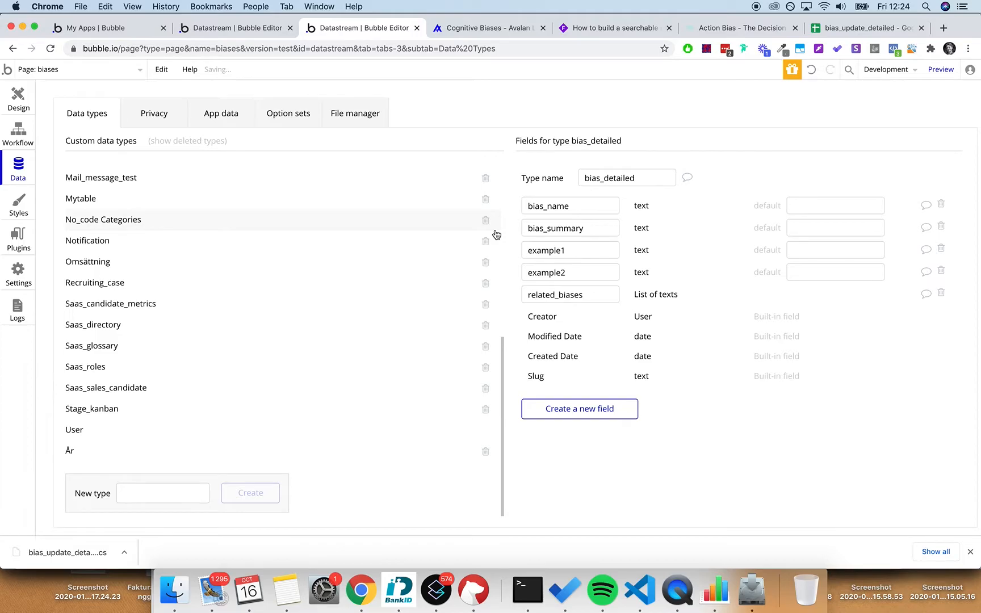
click(207, 123)
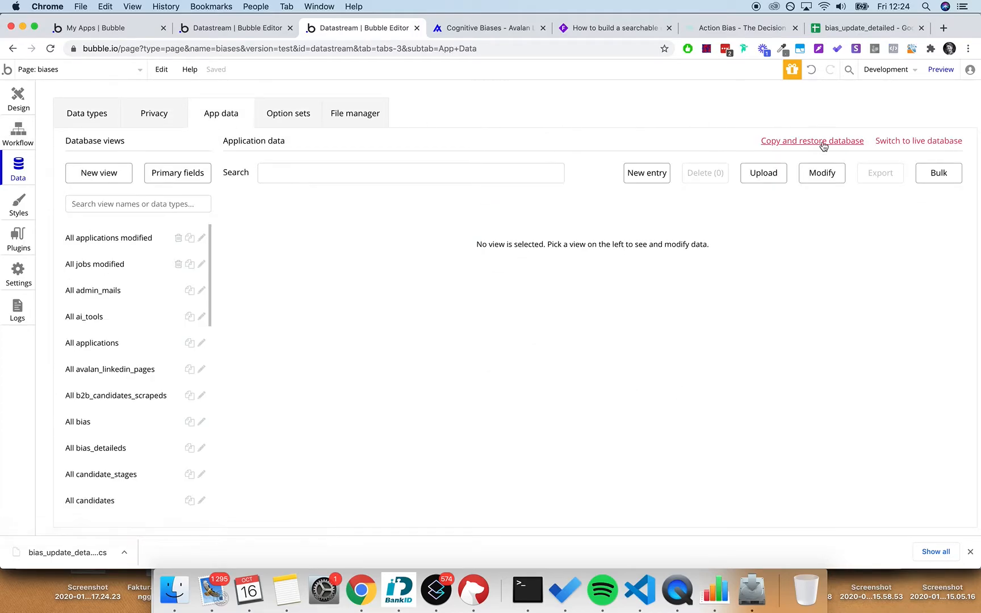
- Close the unused upload form, deploy the current version to Live, and switch the editor to Live
click(772, 177)
click(485, 271)
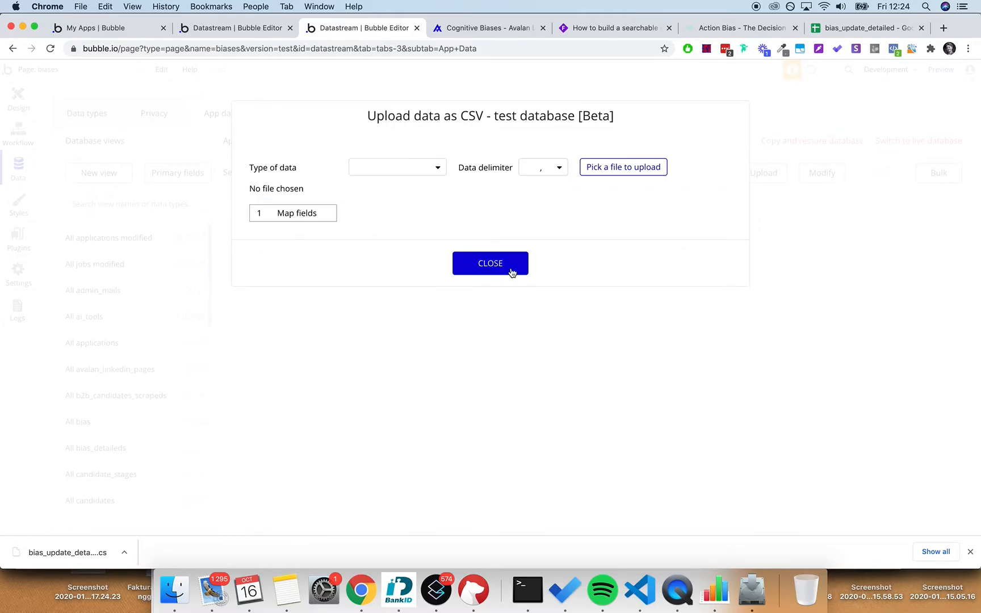
click(487, 271)
click(903, 77)
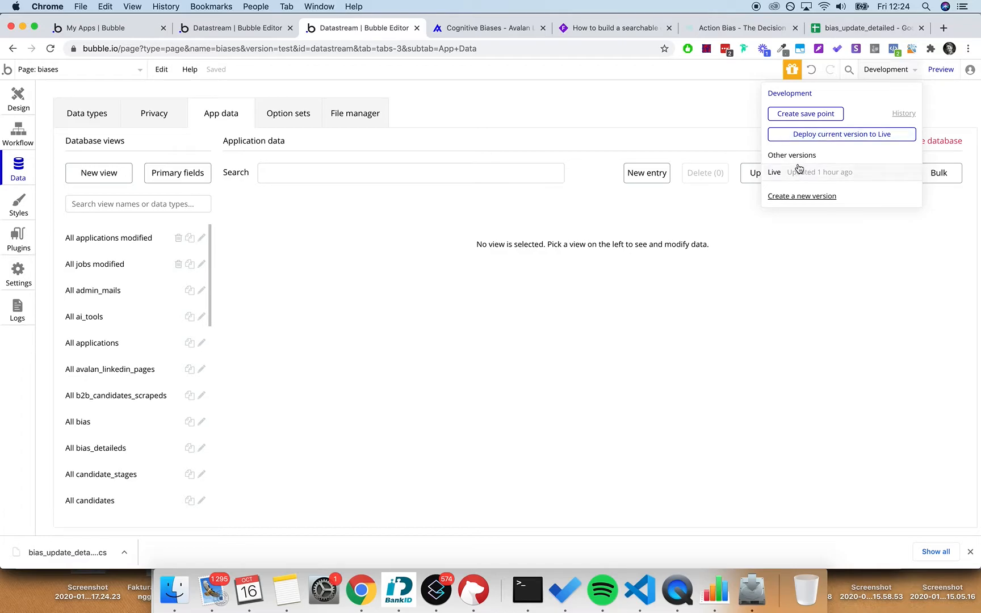
click(841, 134)
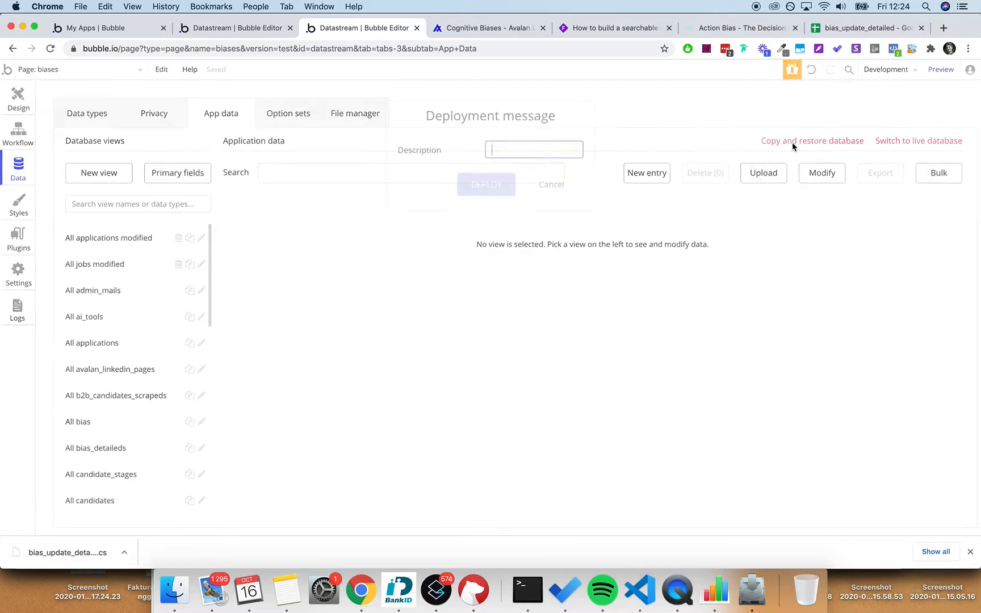
click(481, 181)
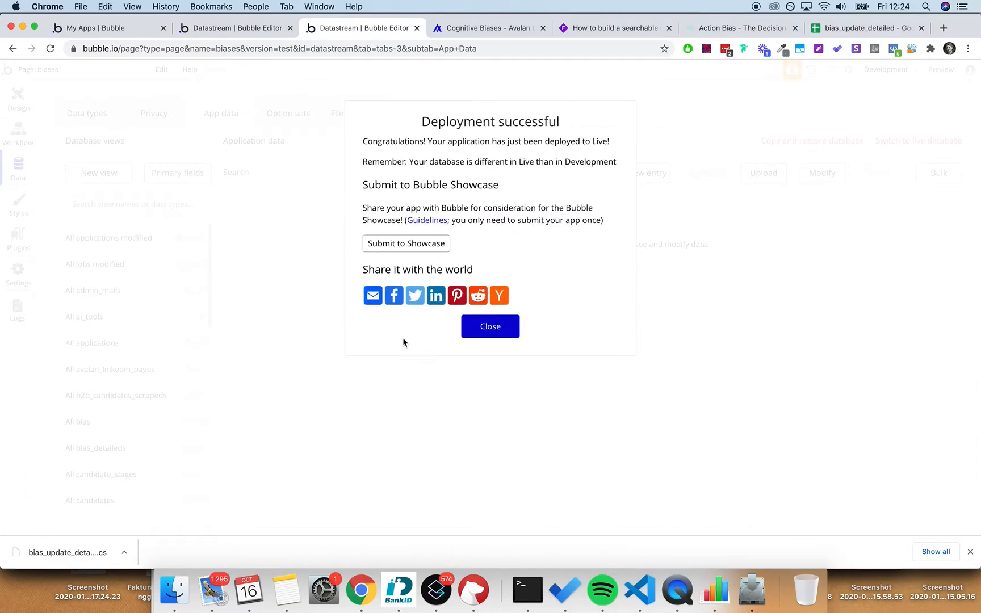
click(489, 328)
click(900, 69)
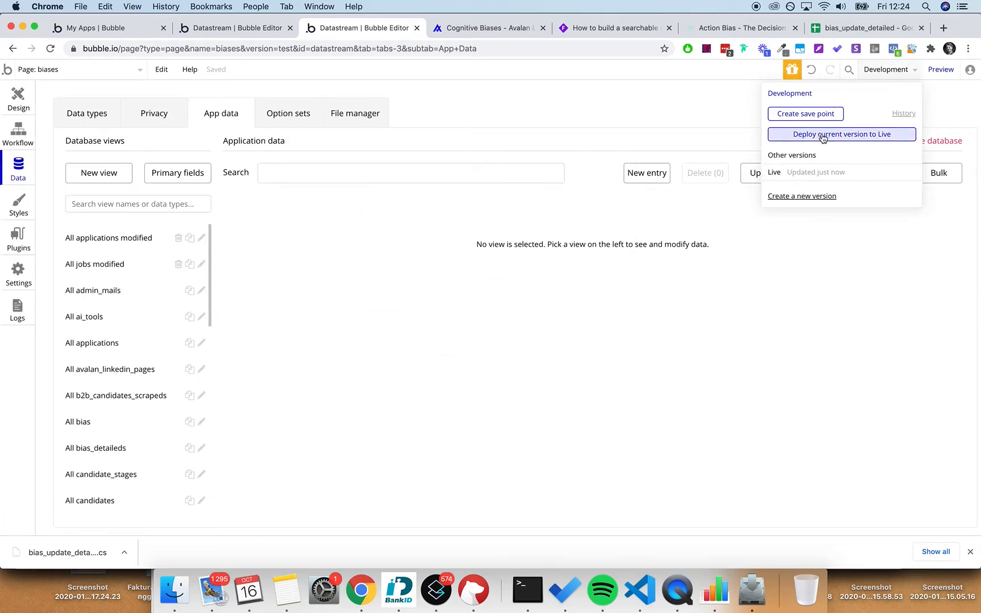
click(805, 174)
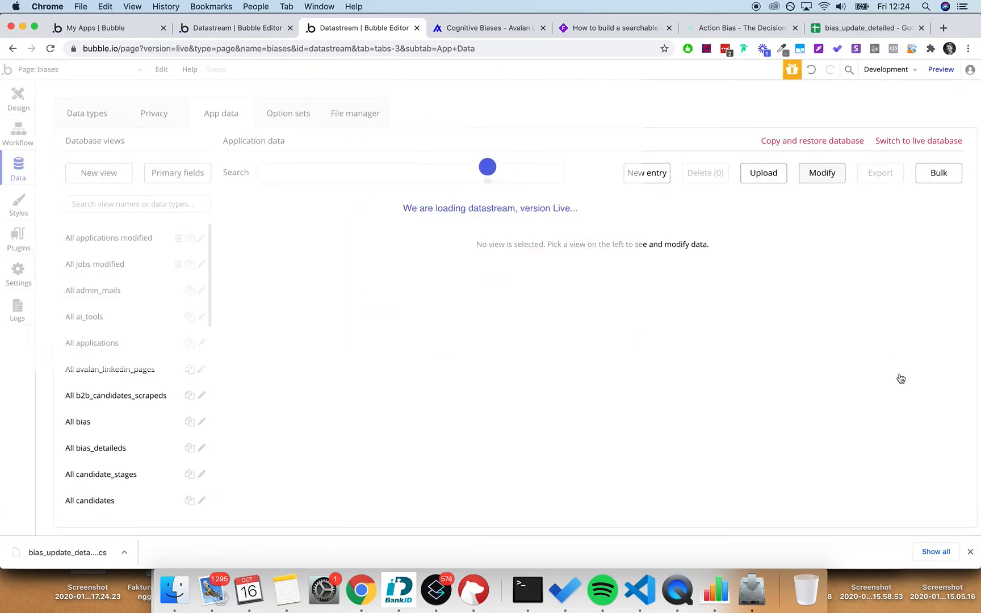
- Load bias_update_detailed - Sheet1.csv into a new upload targeting the bias_detailed type
click(970, 551)
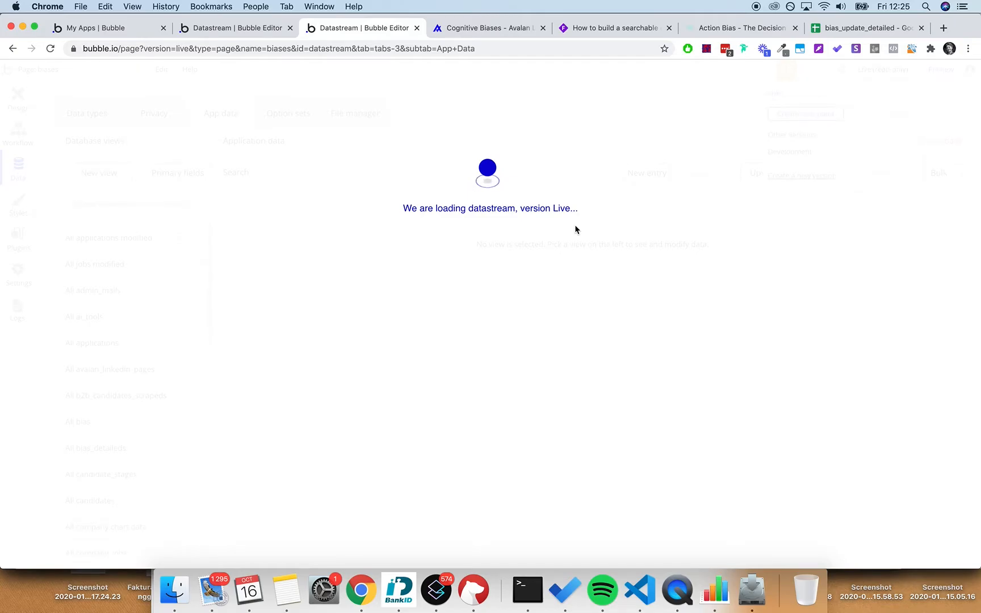
click(764, 174)
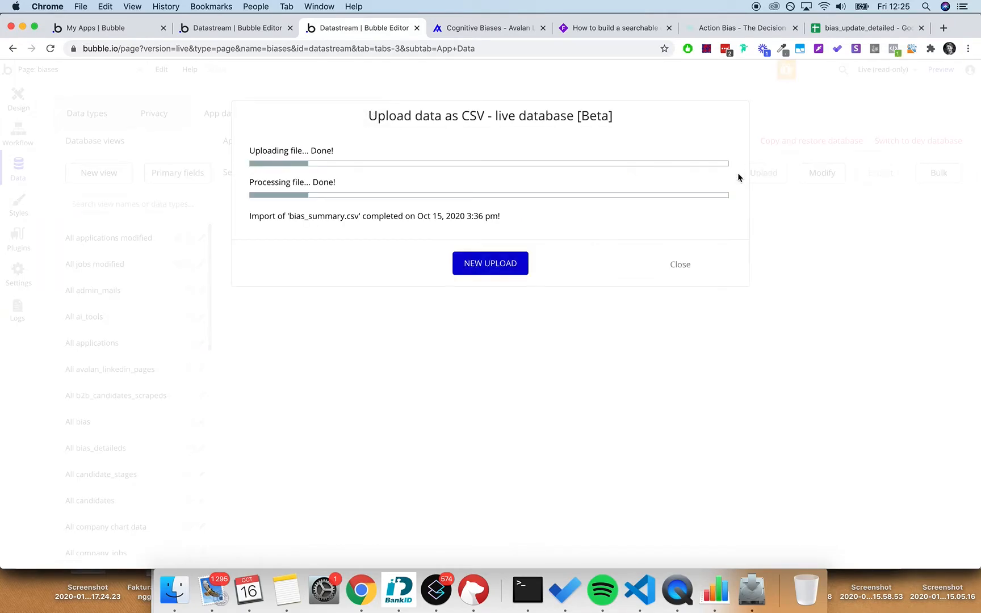
click(487, 263)
click(608, 174)
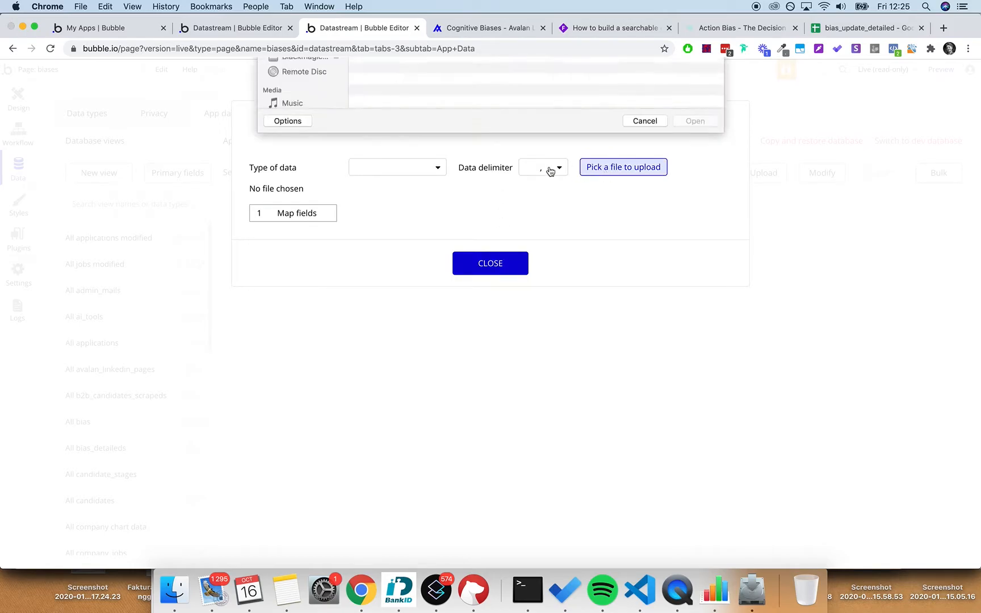
click(404, 106)
double_click(404, 106)
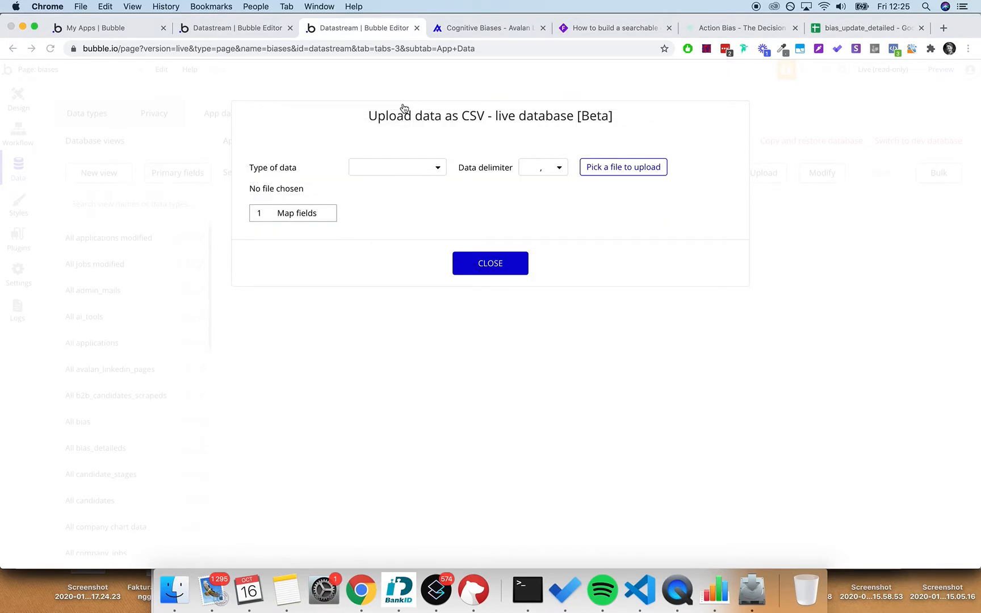
click(423, 172)
text(bias)
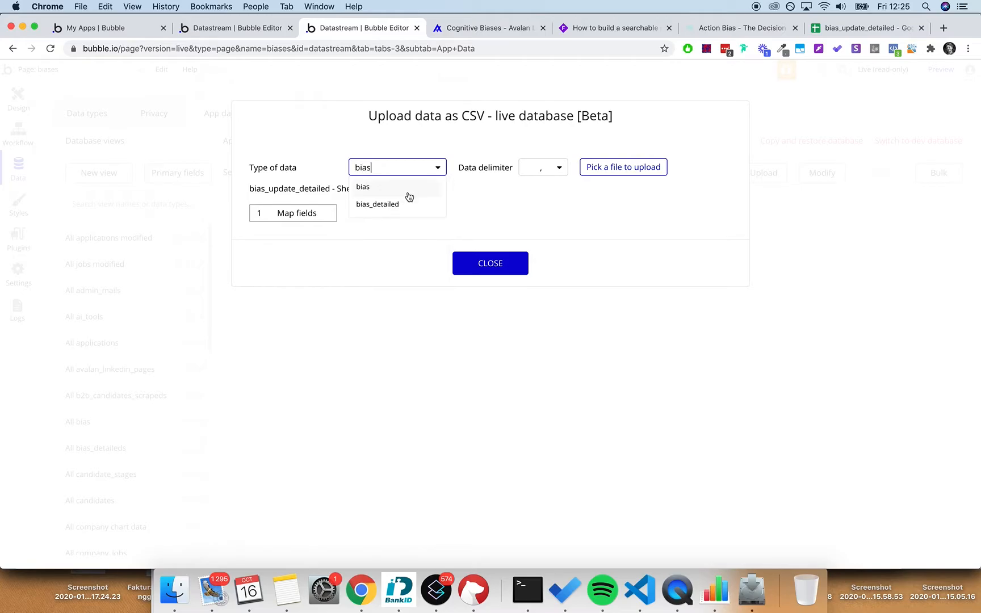
click(401, 203)
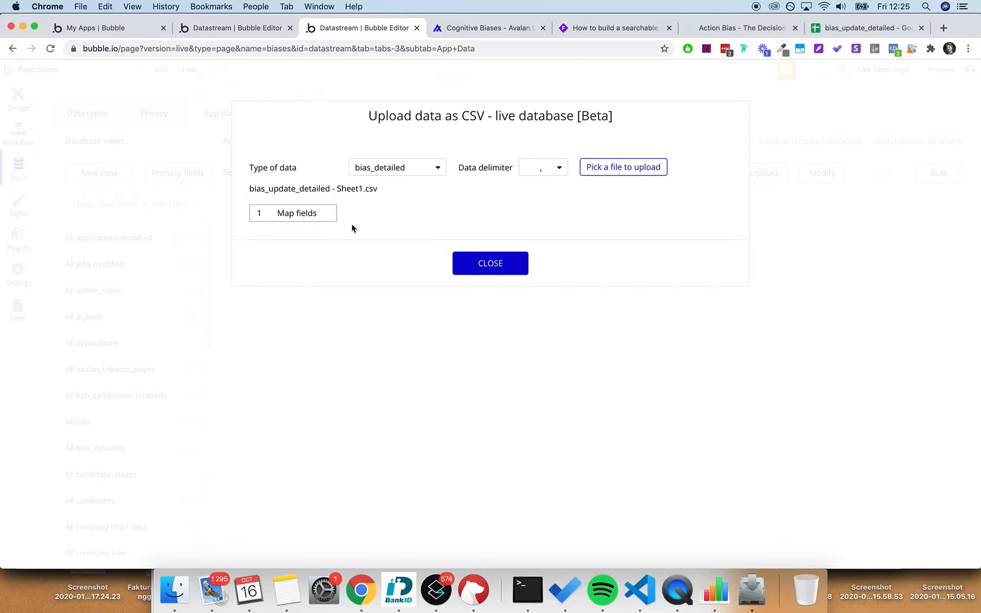
click(307, 214)
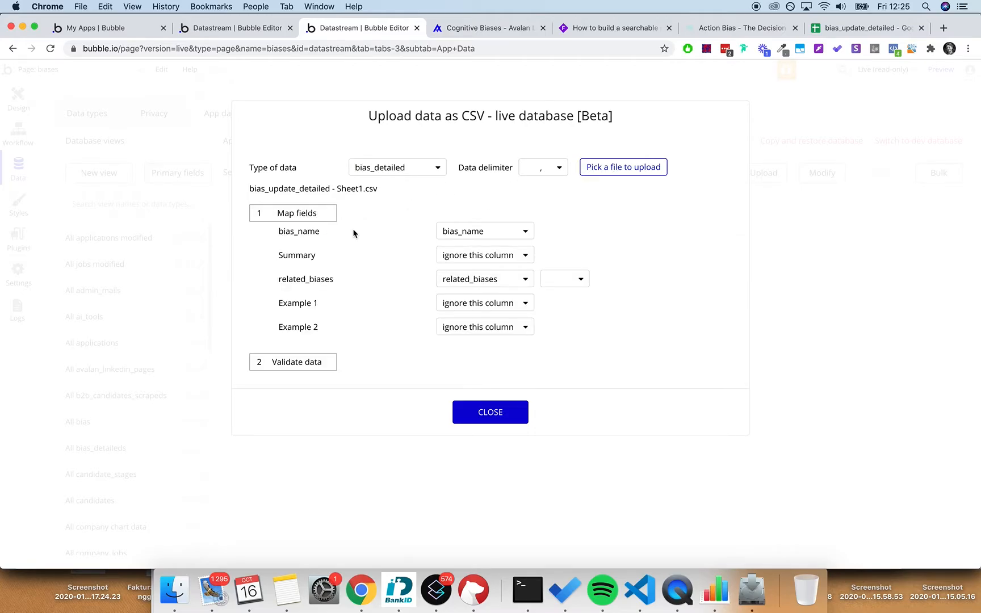
- Map Summary to bias_summary, split related_biases on ';', map both examples, then validate and upload
click(486, 257)
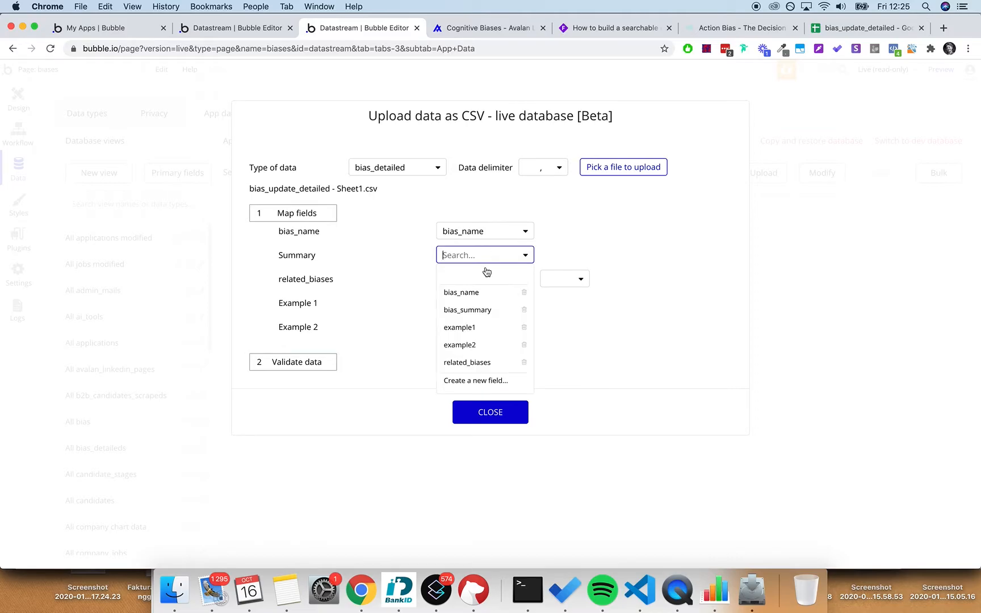
click(483, 310)
click(562, 285)
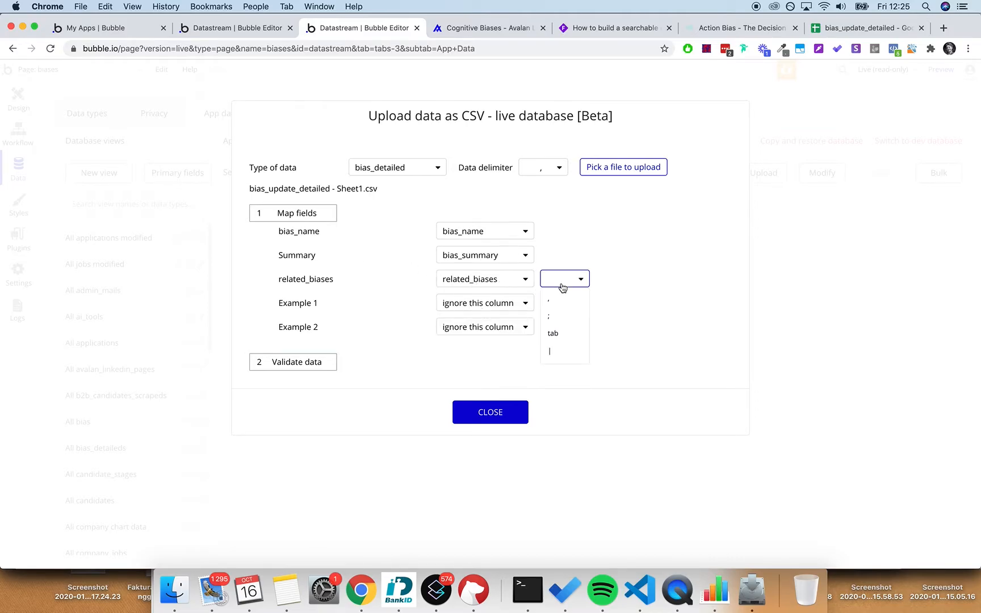
click(564, 318)
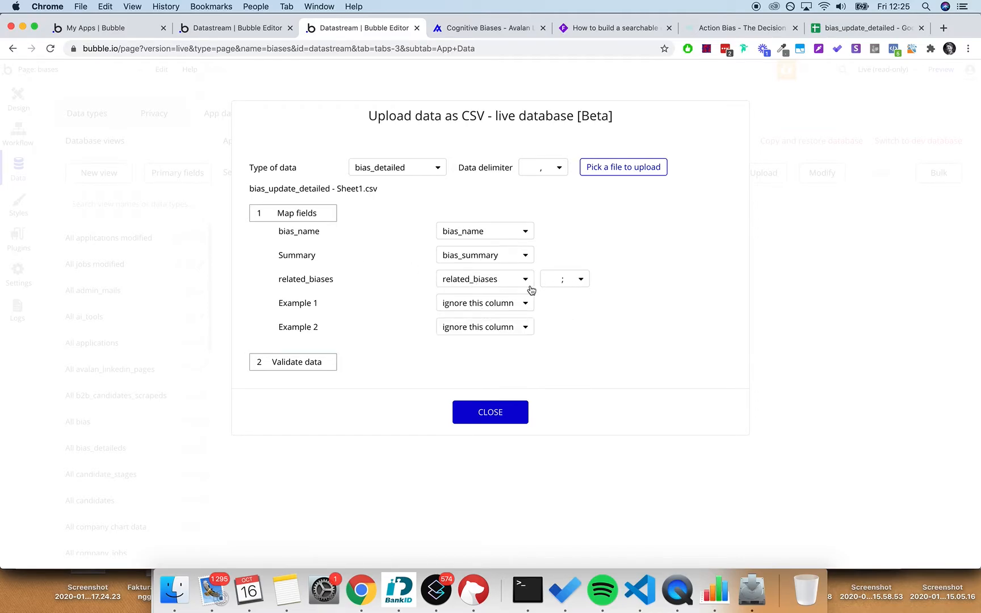
click(491, 302)
click(488, 376)
click(487, 332)
click(484, 417)
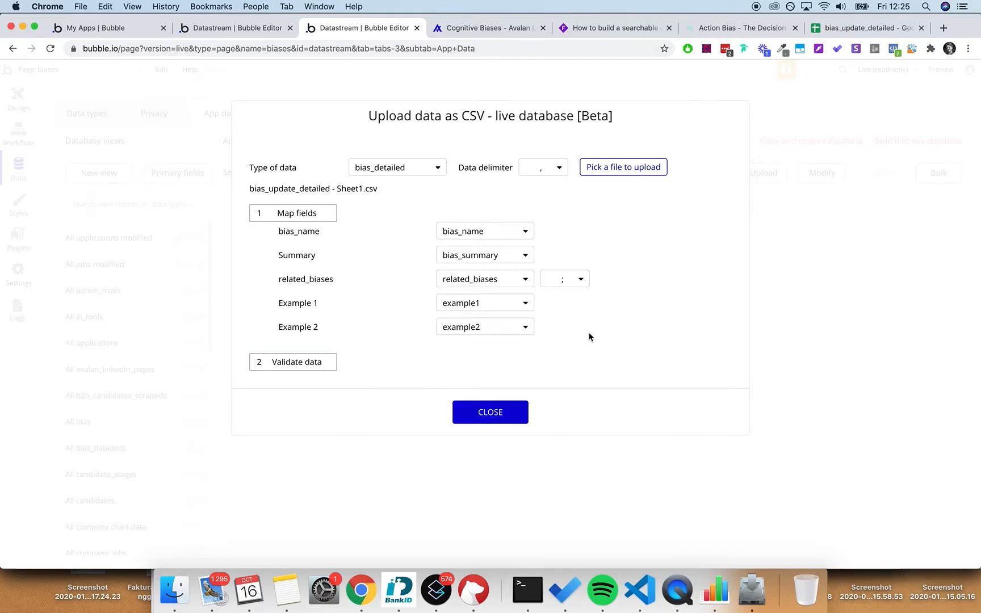
click(301, 368)
click(309, 392)
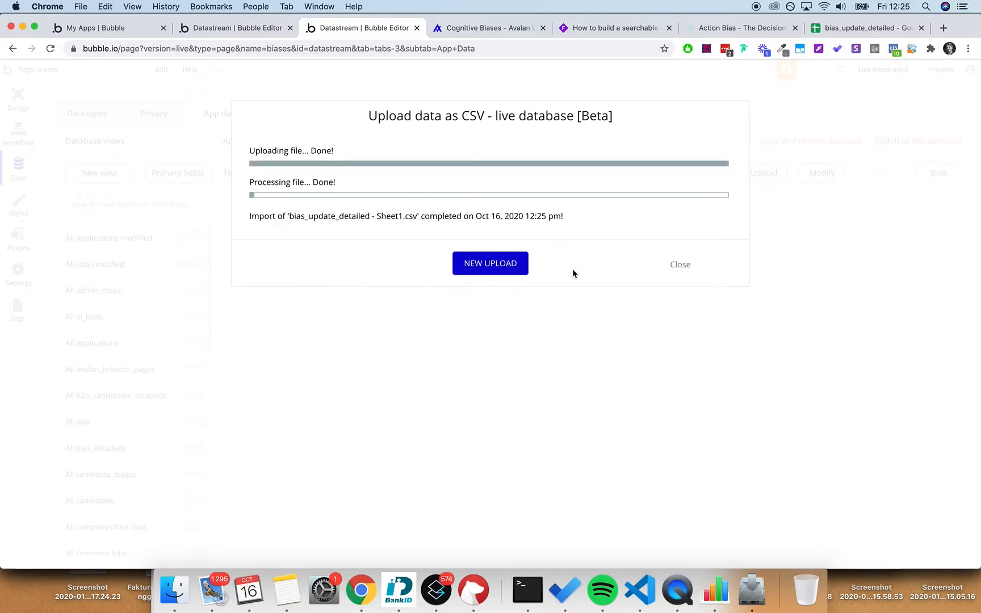
click(681, 266)
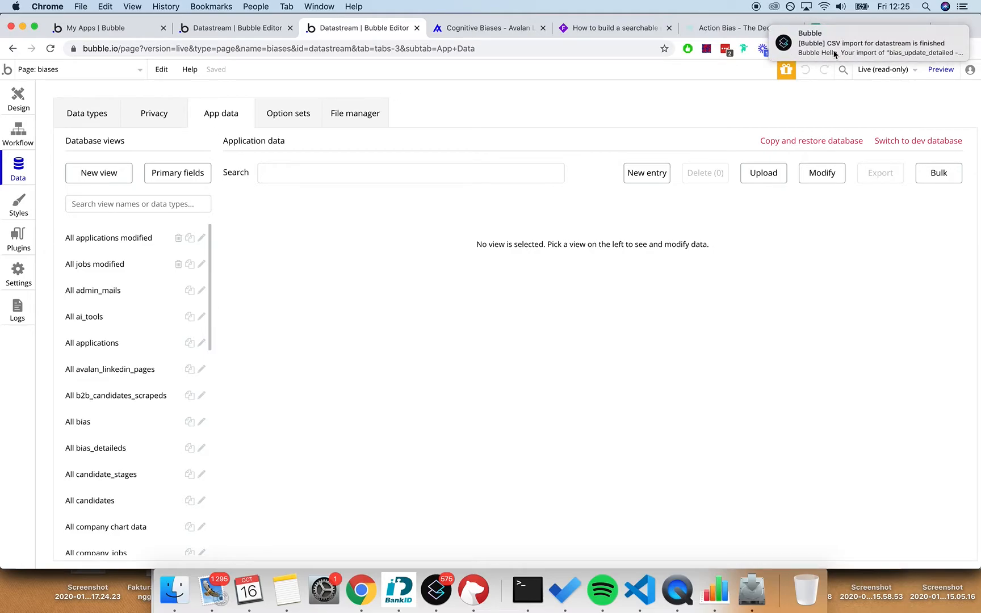
- Scroll through the 10 imported bias_detaileds entries, then switch the editor back to Development
scroll(136, 314, down, 3)
scroll(136, 319, down, 2)
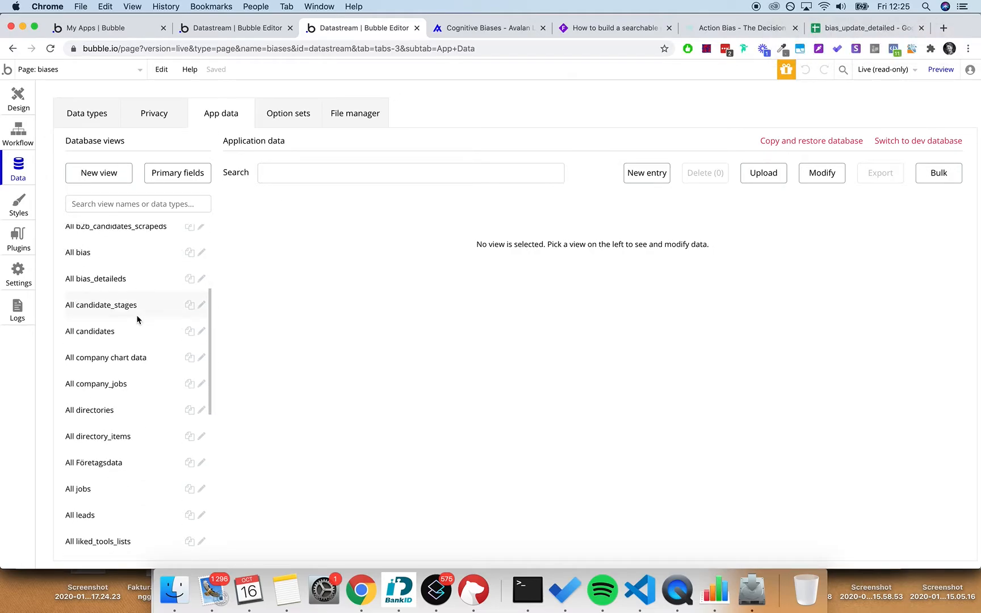
scroll(120, 400, up, 5)
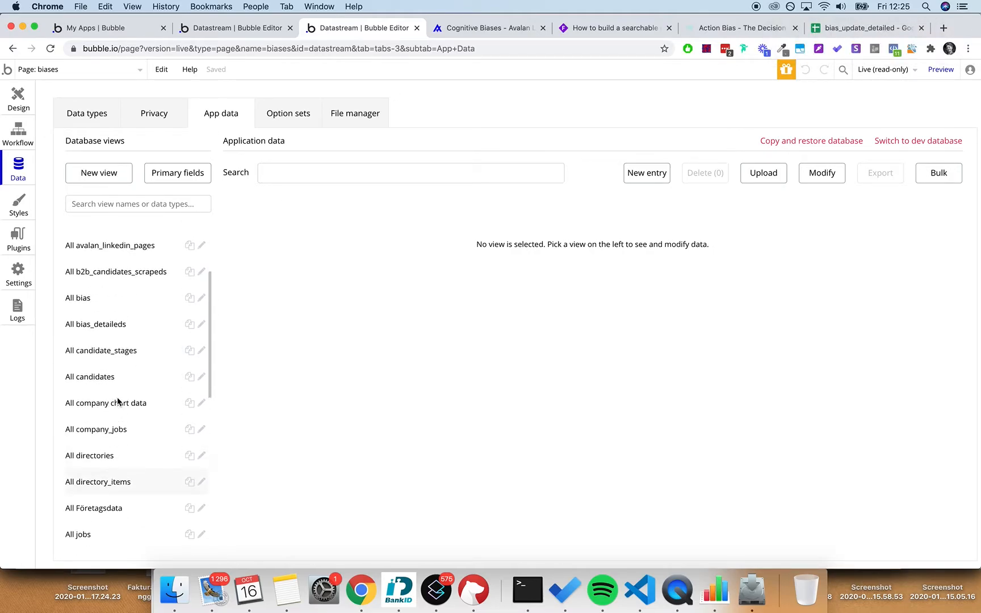
click(125, 417)
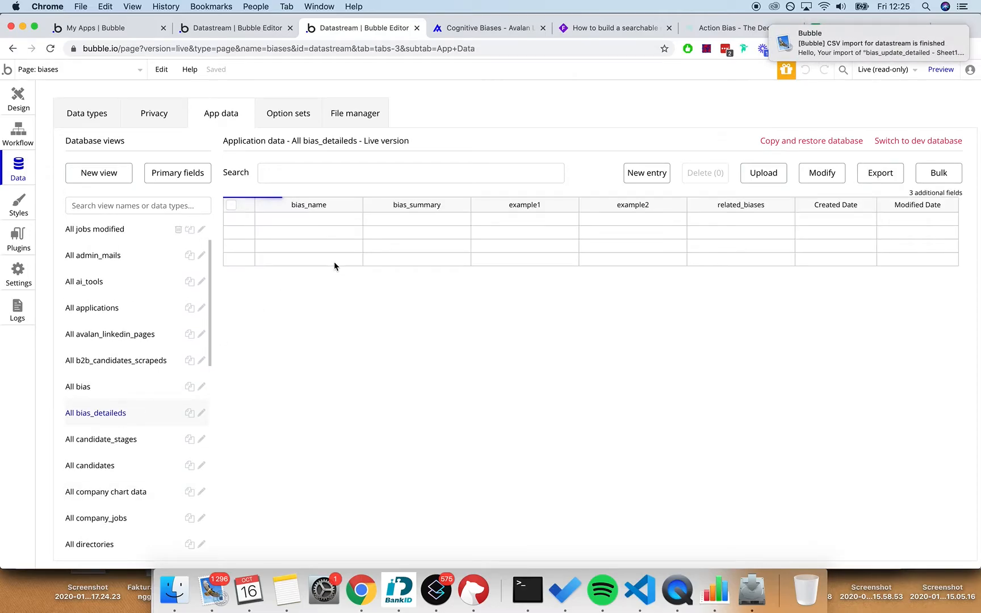
scroll(506, 227, down, 20)
scroll(507, 230, down, 20)
scroll(506, 227, up, 20)
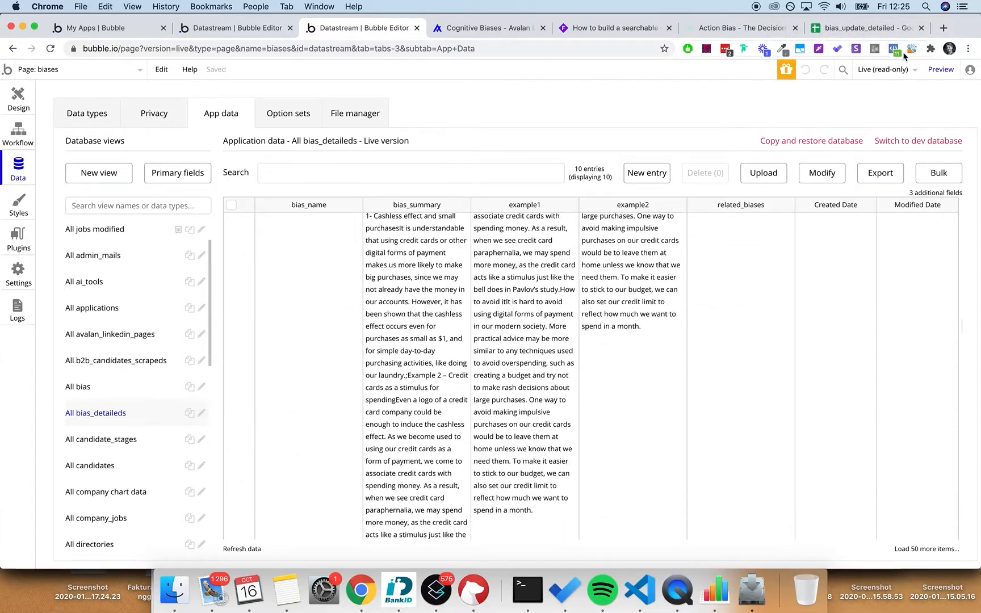
scroll(353, 393, up, 10)
scroll(340, 393, up, 10)
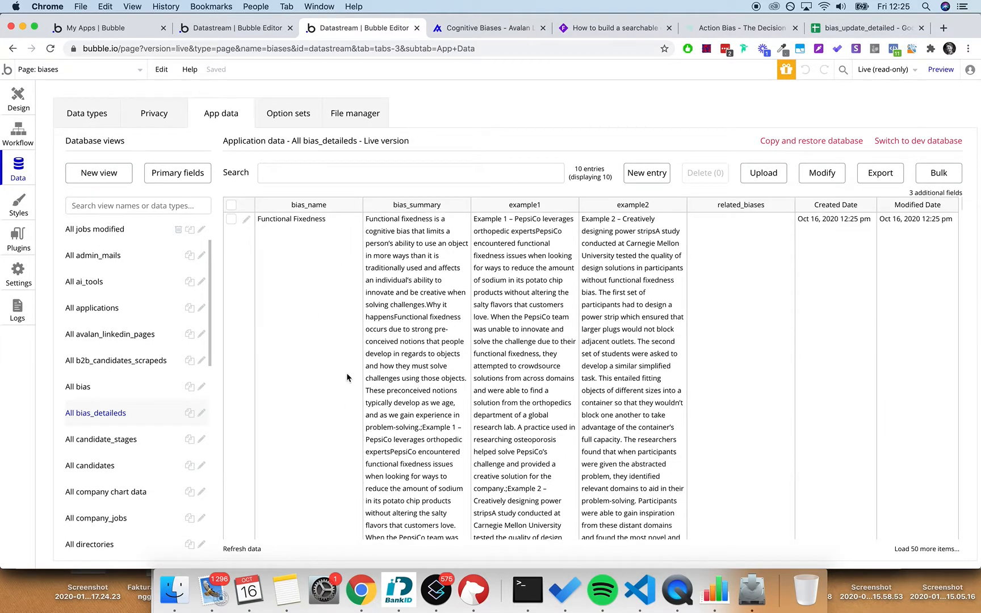
click(903, 71)
click(800, 157)
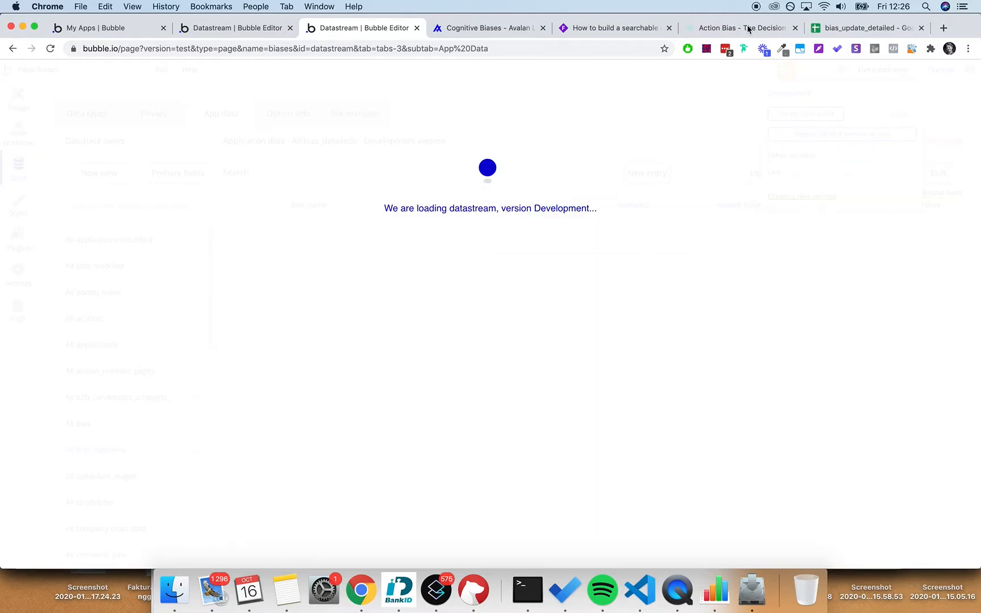
click(619, 29)
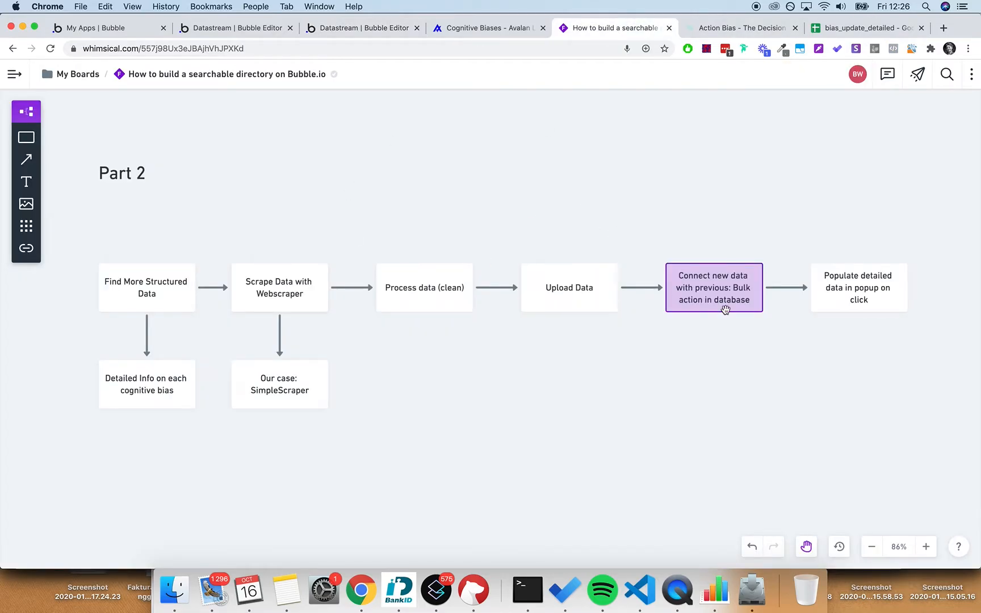
drag(732, 379, 578, 380)
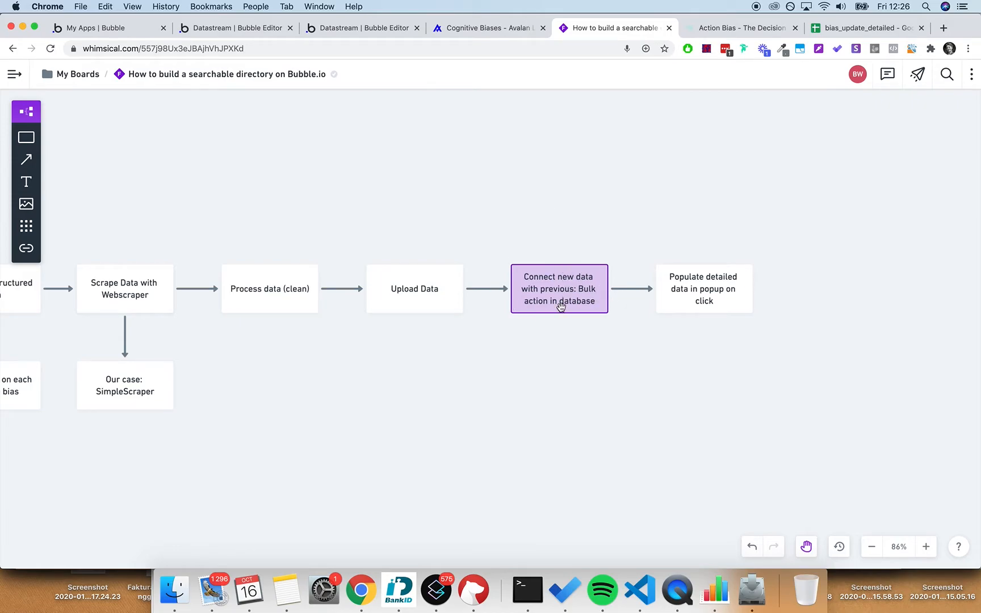
click(332, 29)
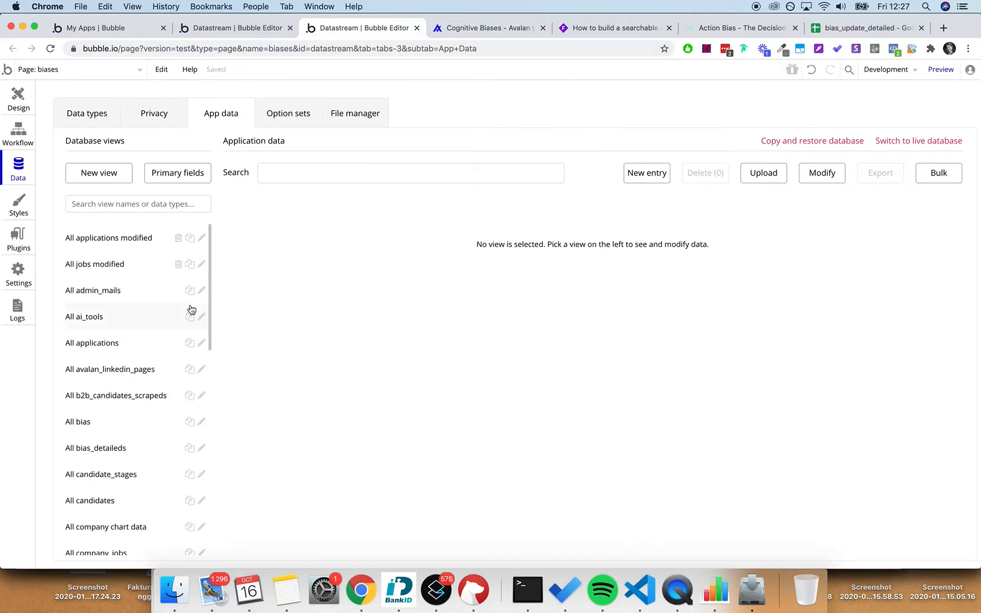
- Check the bias records table and open the Bias data type's field list
scroll(140, 289, down, 10)
scroll(141, 278, up, 6)
scroll(141, 278, up, 3)
scroll(113, 364, down, 1)
click(104, 399)
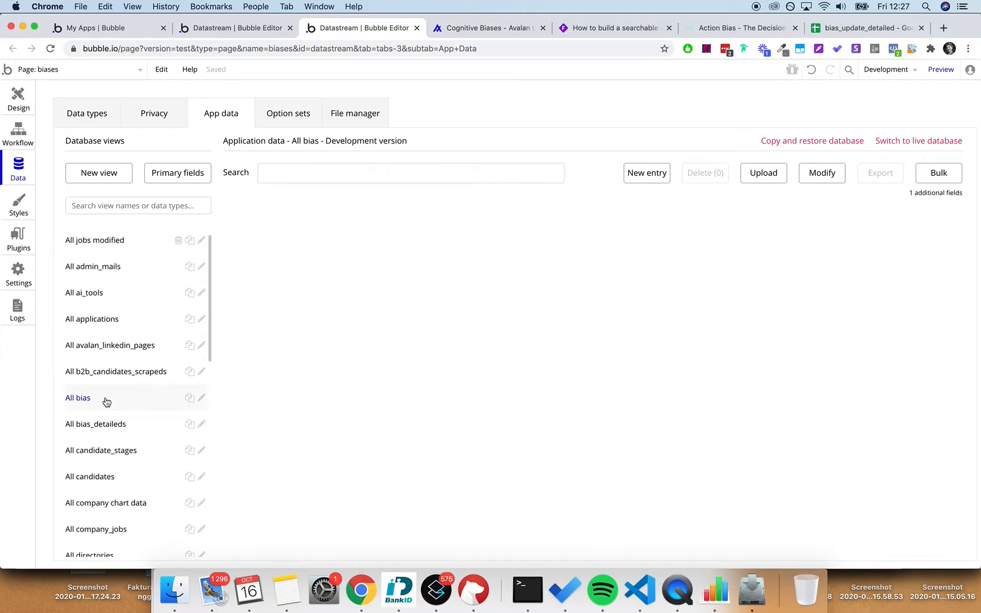
click(97, 115)
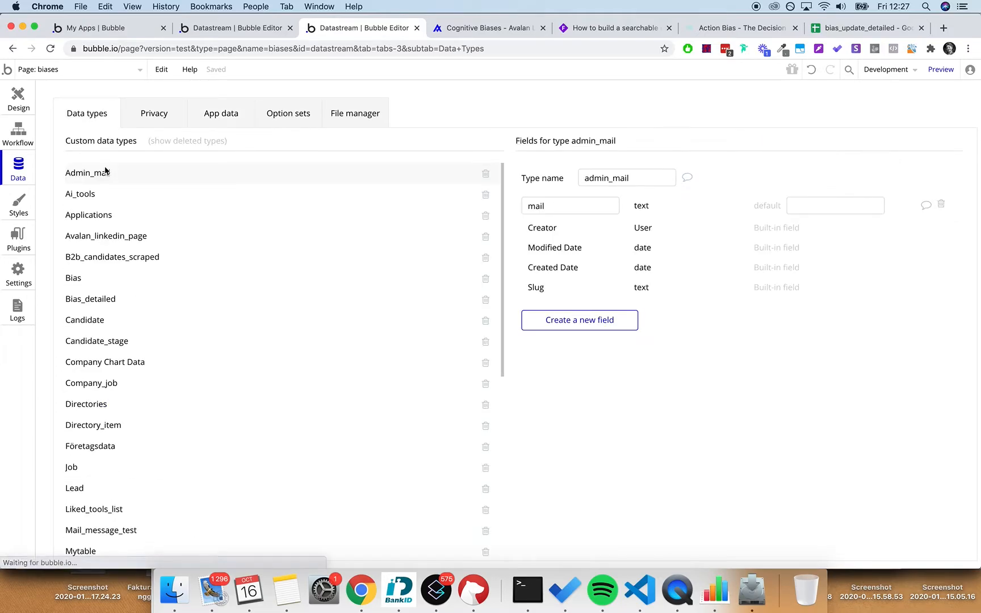
click(122, 276)
- Add a bias_detailed field to Bias with field type set to the bias_detailed data type
click(572, 371)
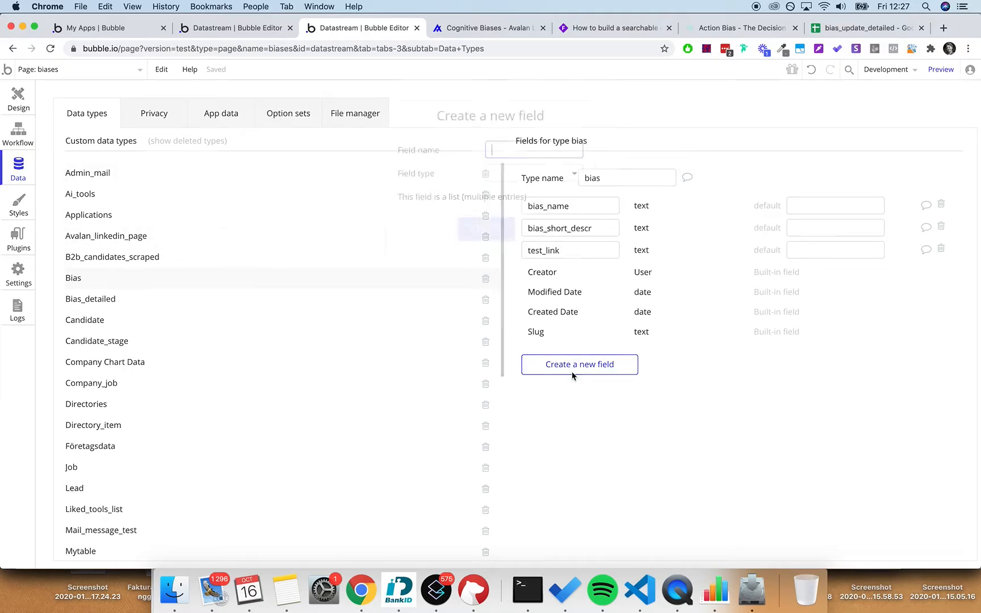
text(bias_detailed)
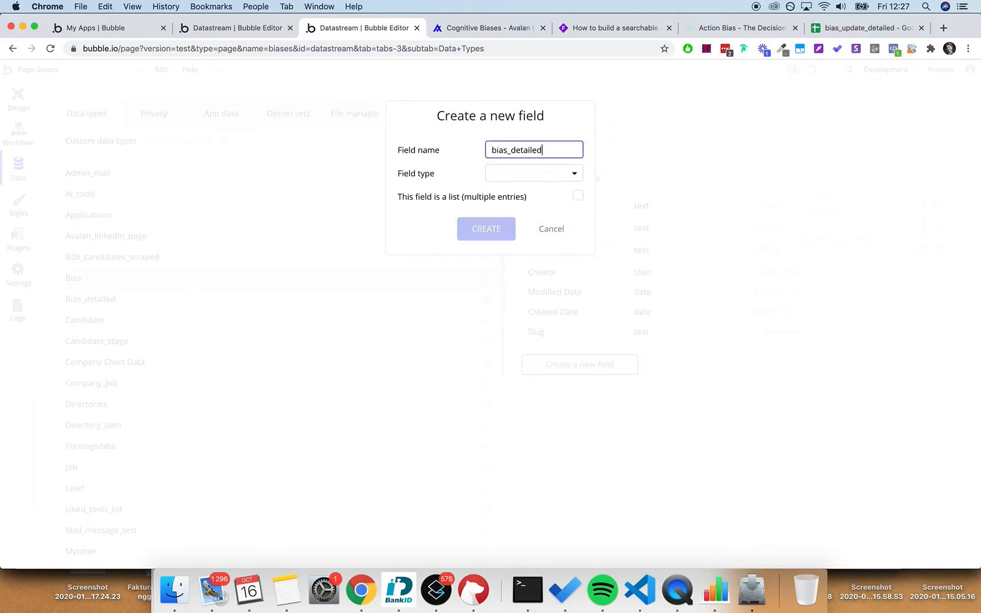
click(521, 176)
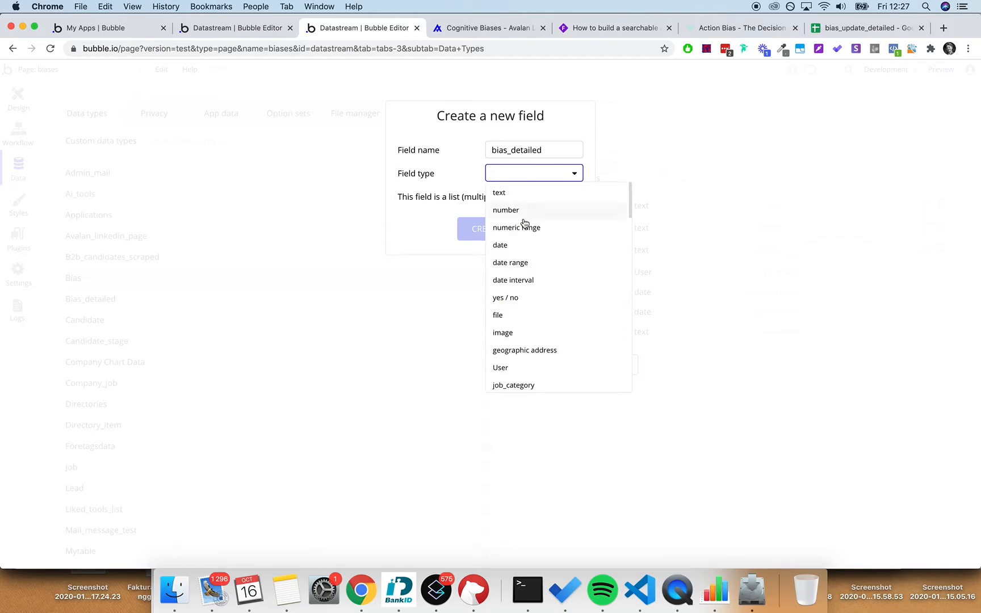
scroll(521, 236, down, 5)
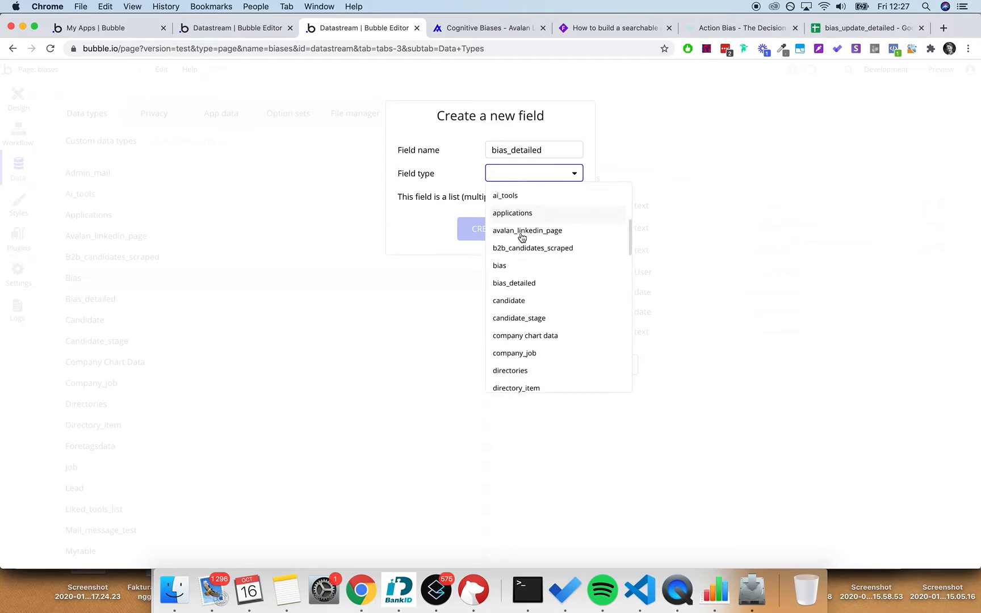
click(530, 282)
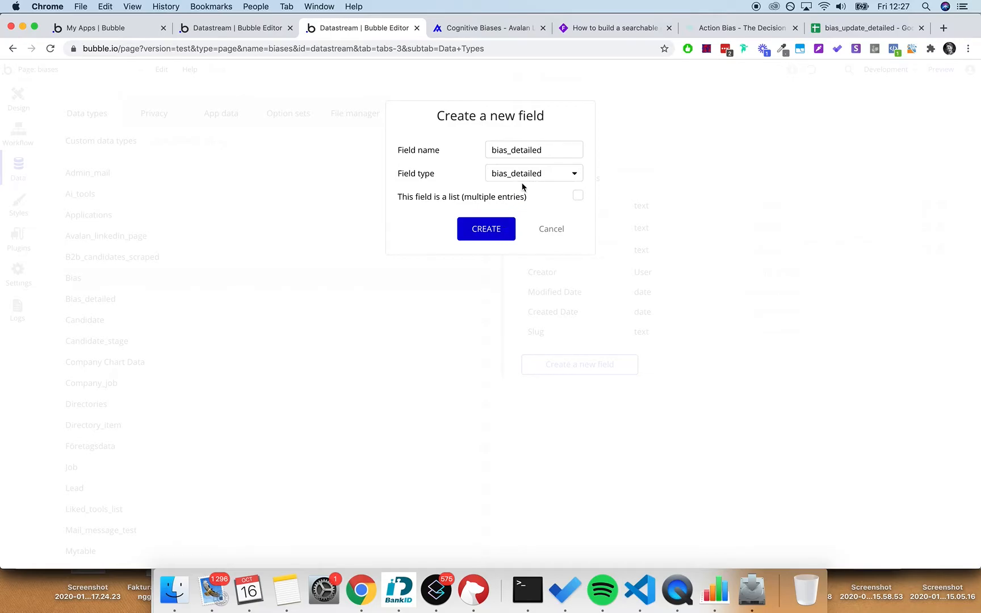
click(508, 229)
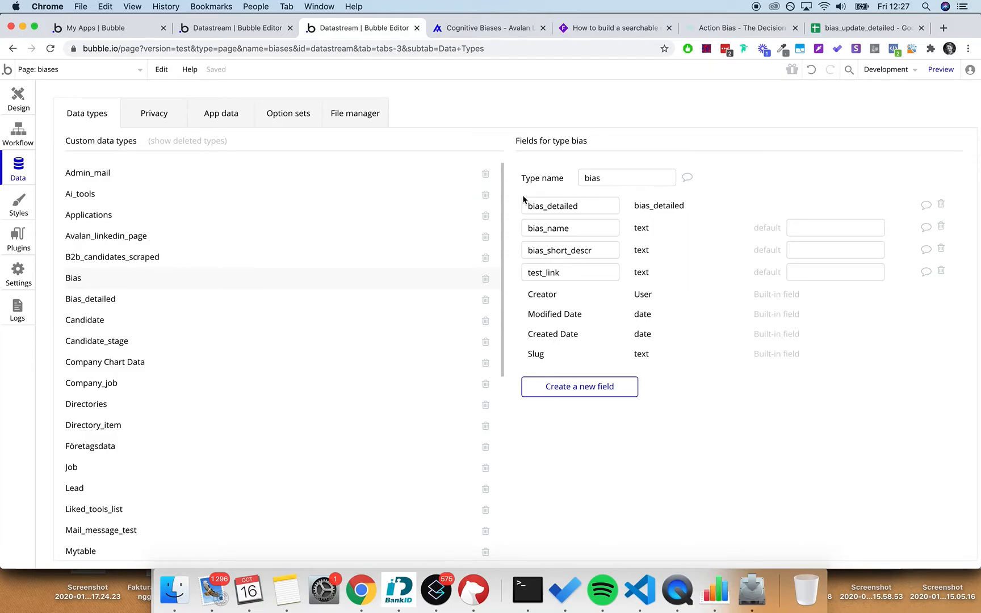
double_click(557, 207)
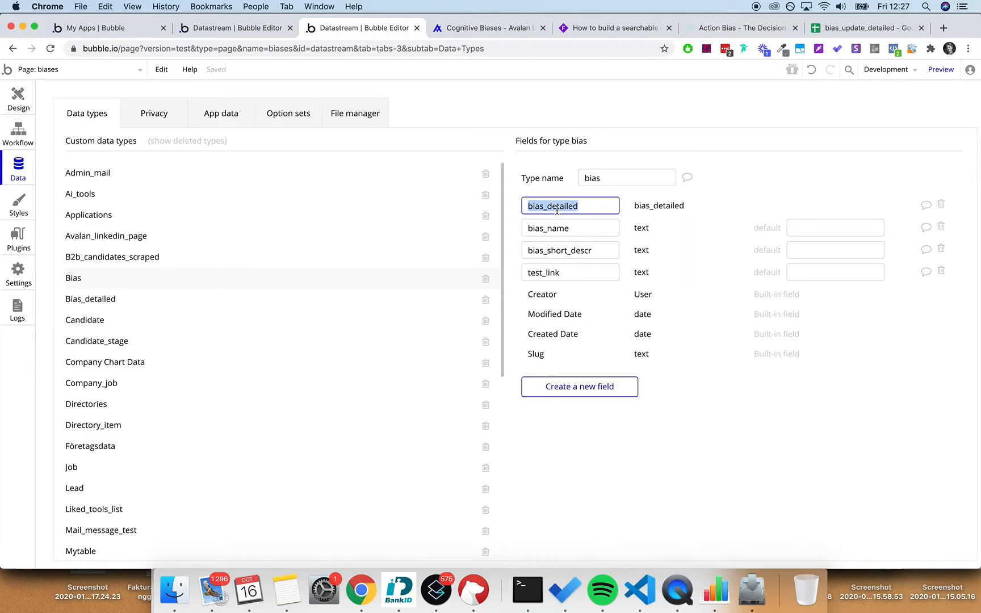
click(655, 251)
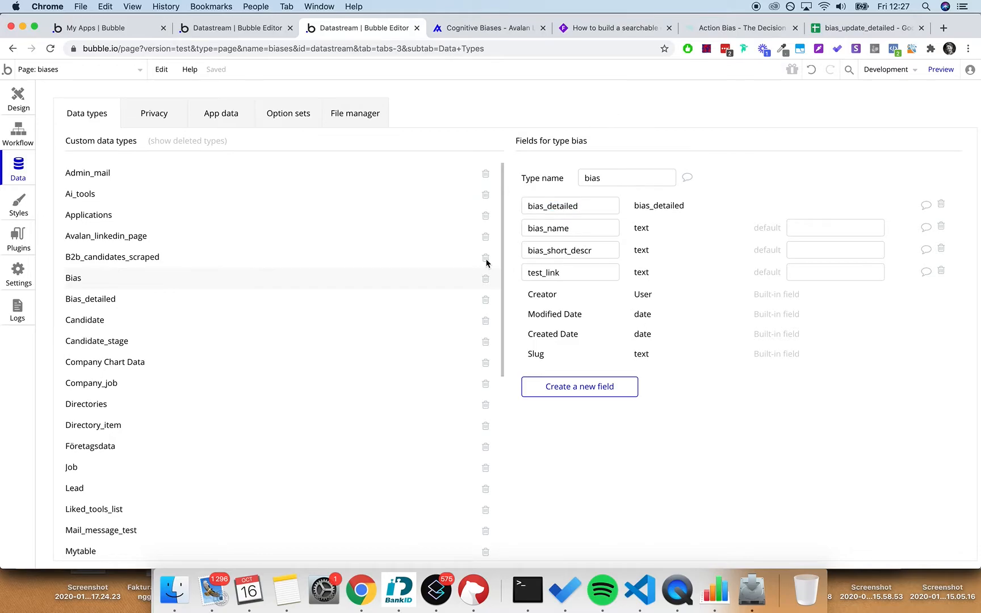
click(59, 80)
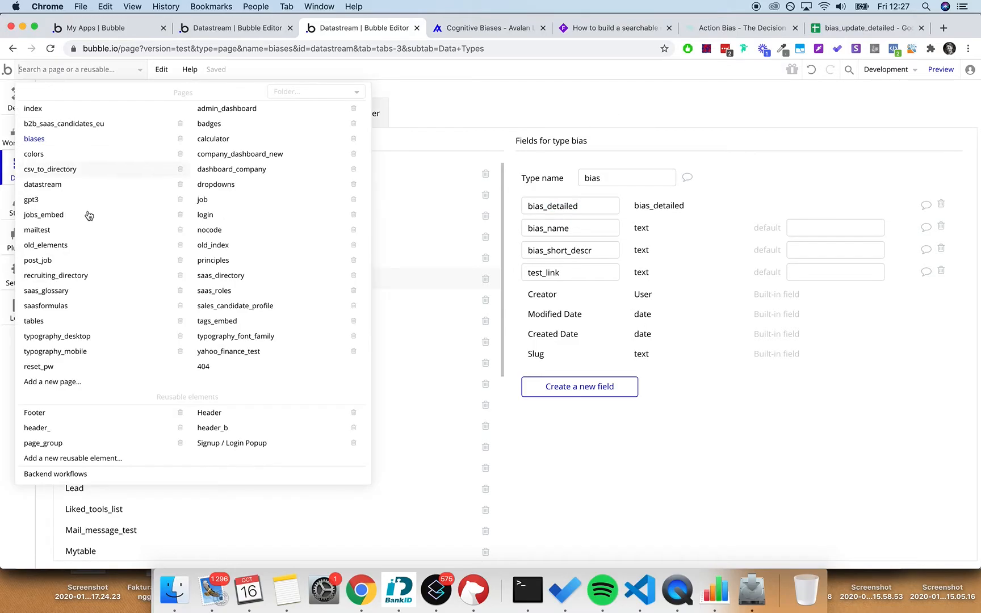
- Go to Backend workflows and add a new API endpoint from the event menu
click(73, 476)
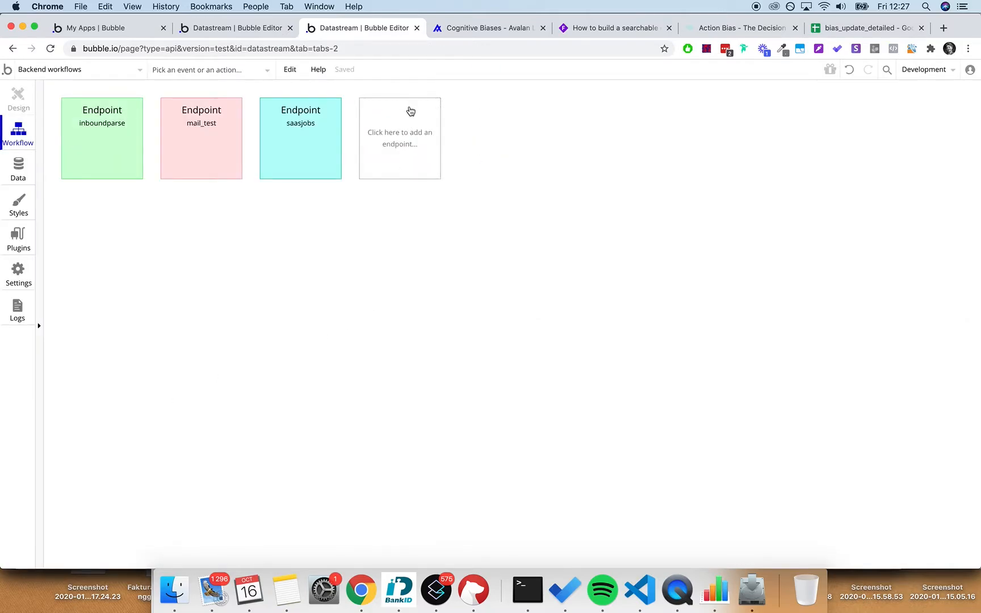
click(131, 70)
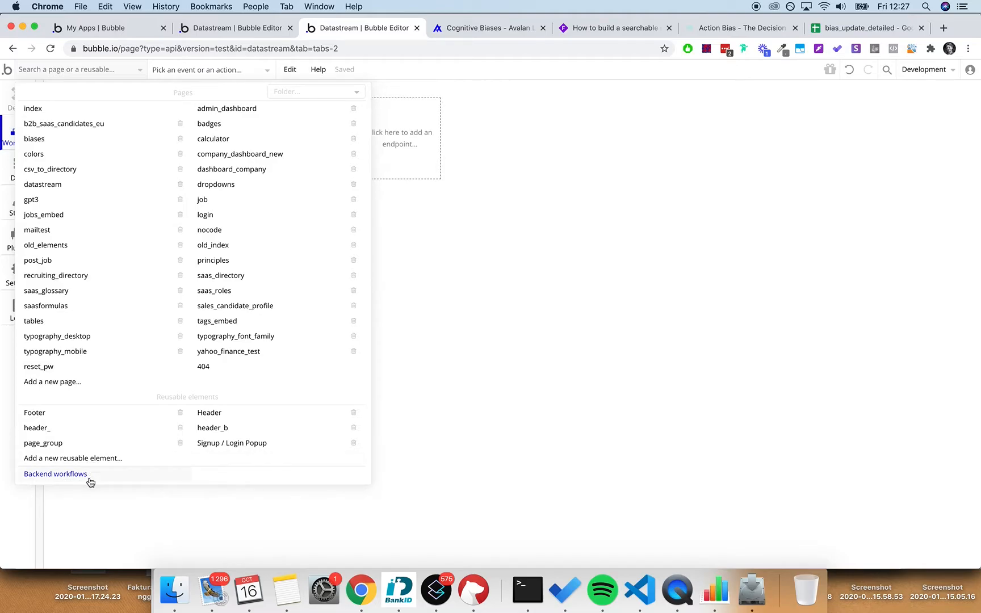
click(503, 193)
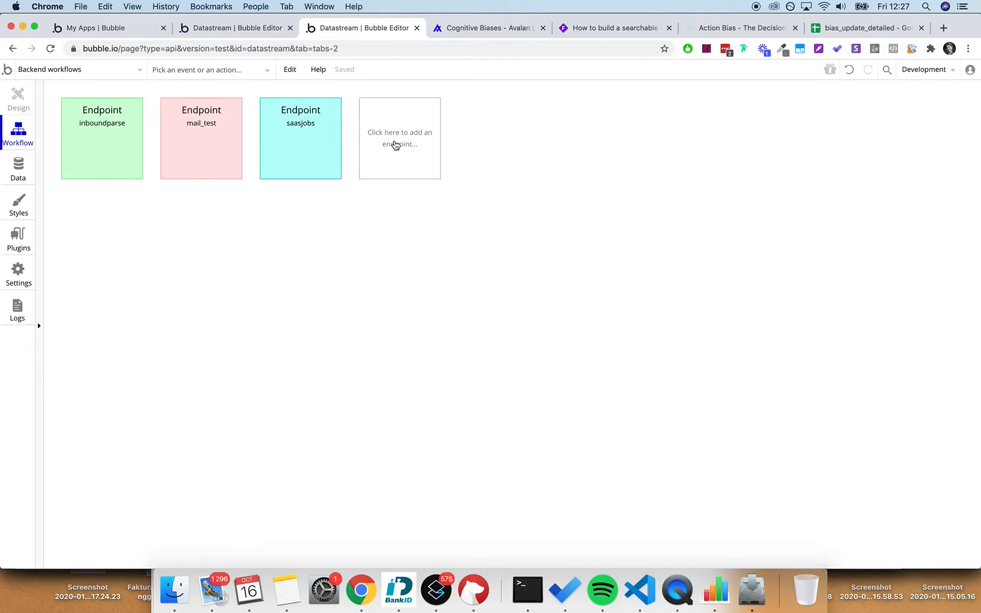
click(398, 153)
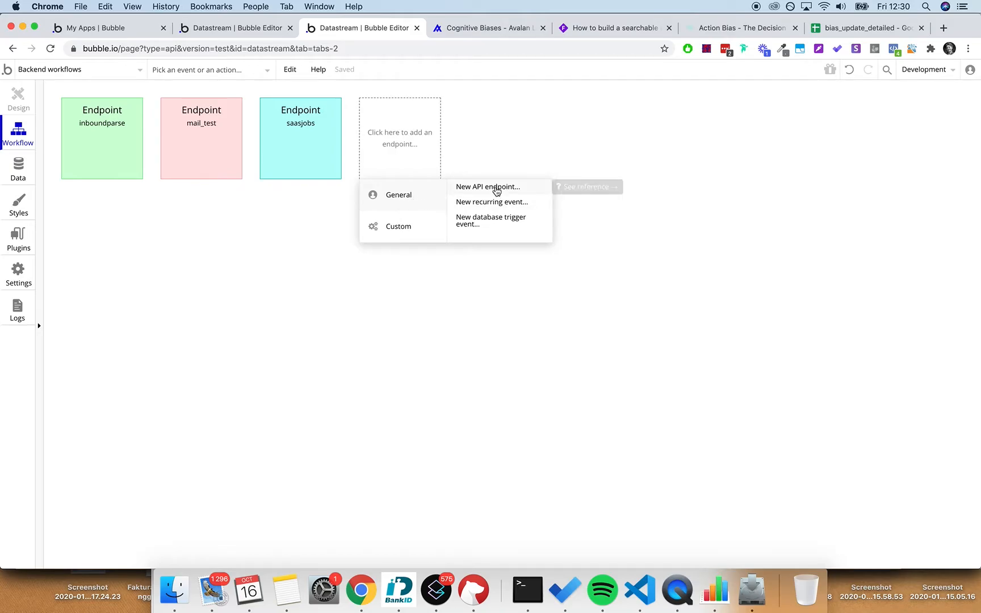
click(496, 188)
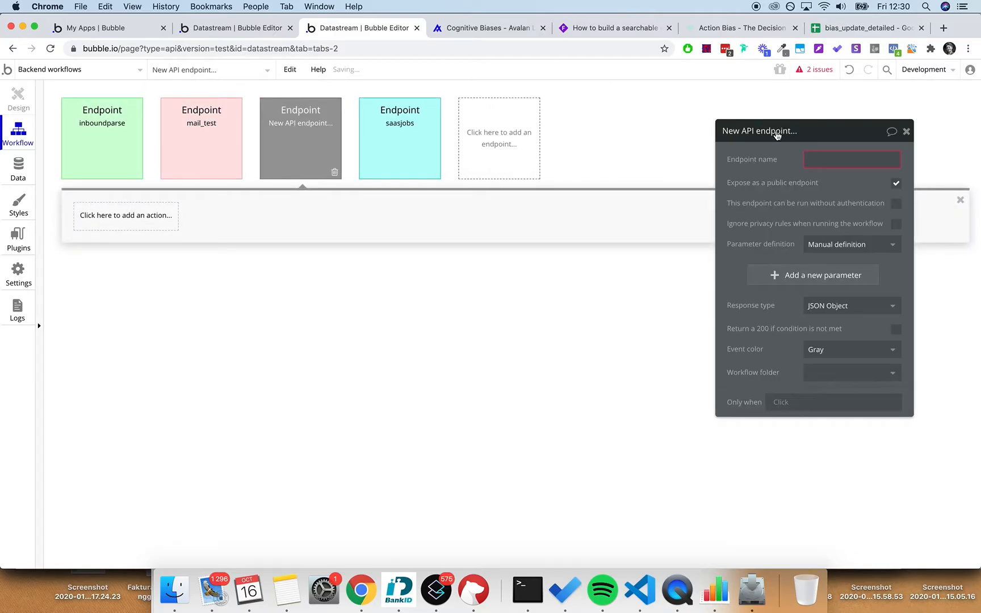
- Name the endpoint match_bias_data, run it without authentication, and ignore privacy rules
text(match_bias_data)
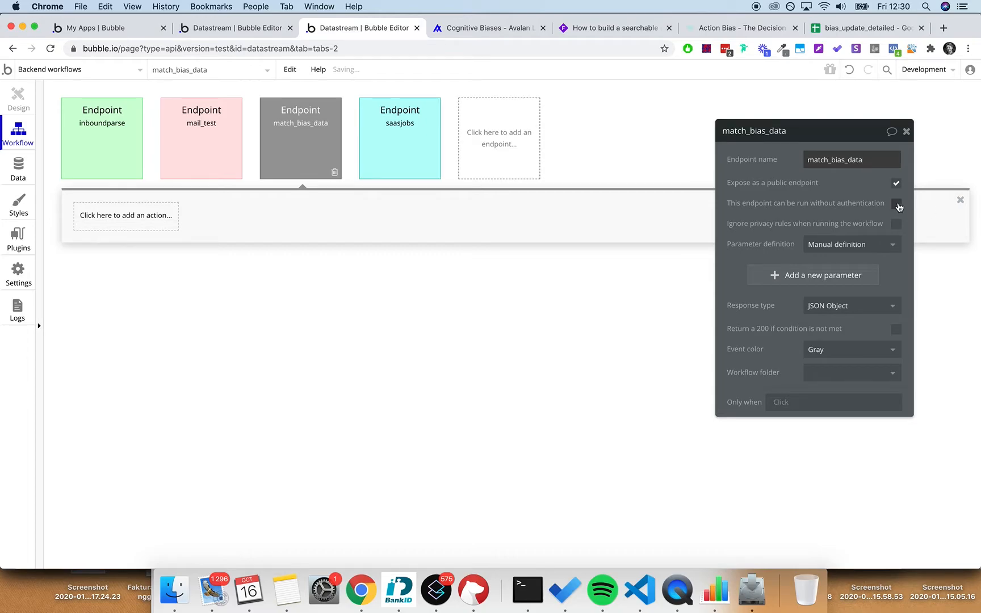
click(896, 204)
click(896, 224)
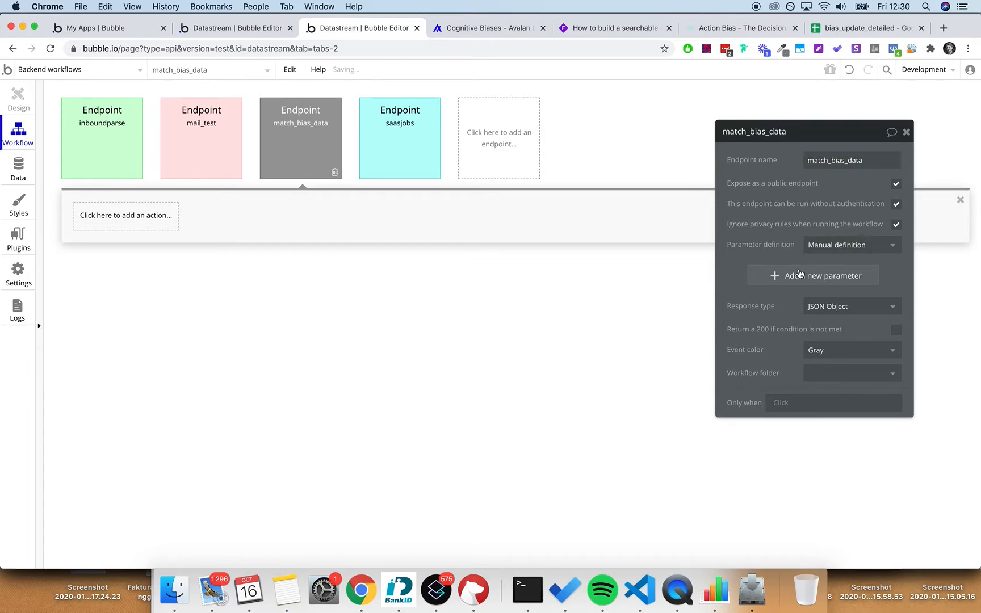
- Add a bias_ parameter of type bias and set the endpoint colour to orange
click(815, 273)
text(bias)
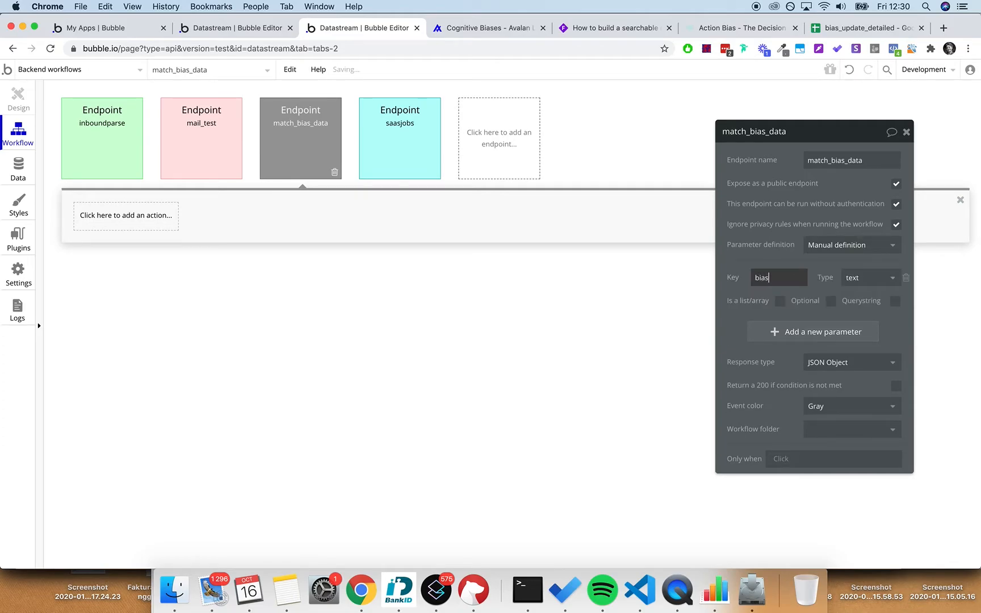
text(_)
click(876, 278)
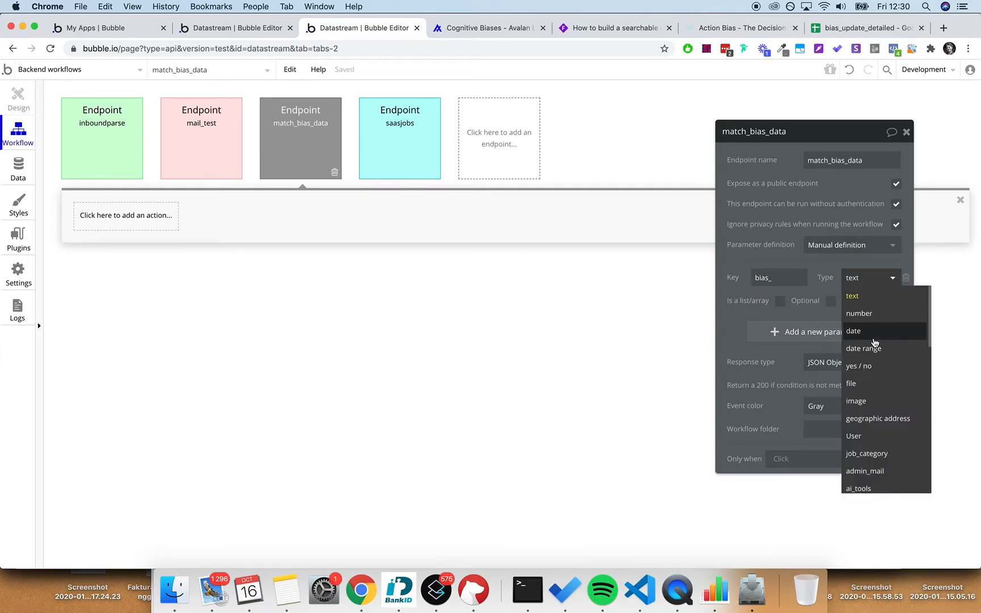
scroll(874, 340, down, 5)
click(866, 388)
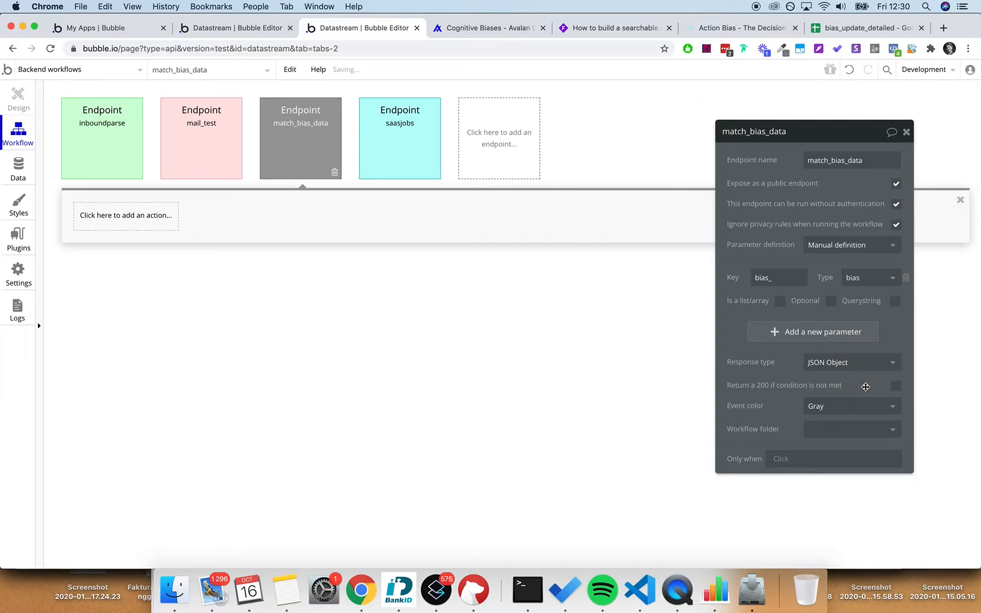
click(894, 333)
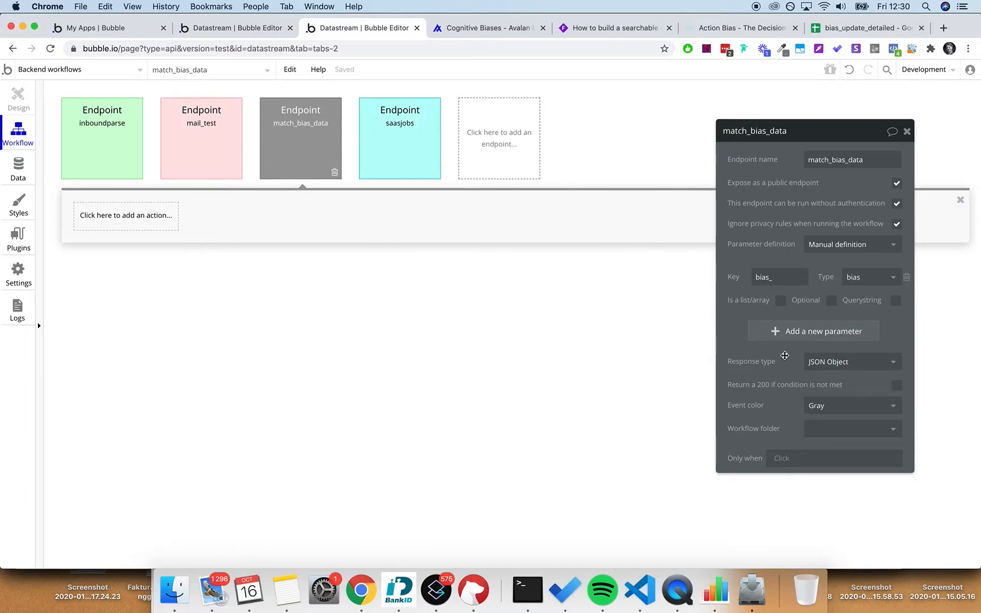
click(831, 405)
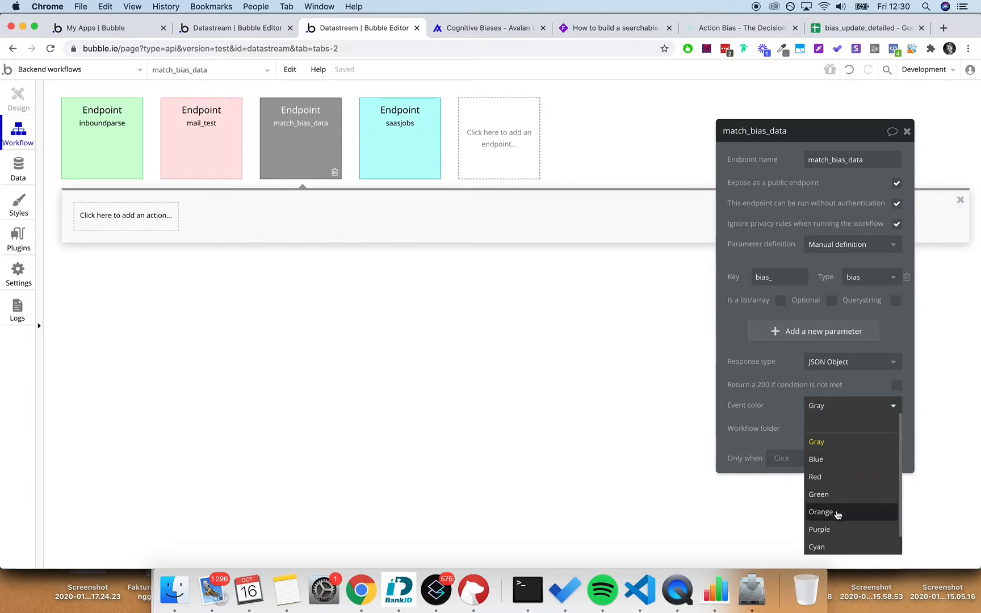
click(837, 514)
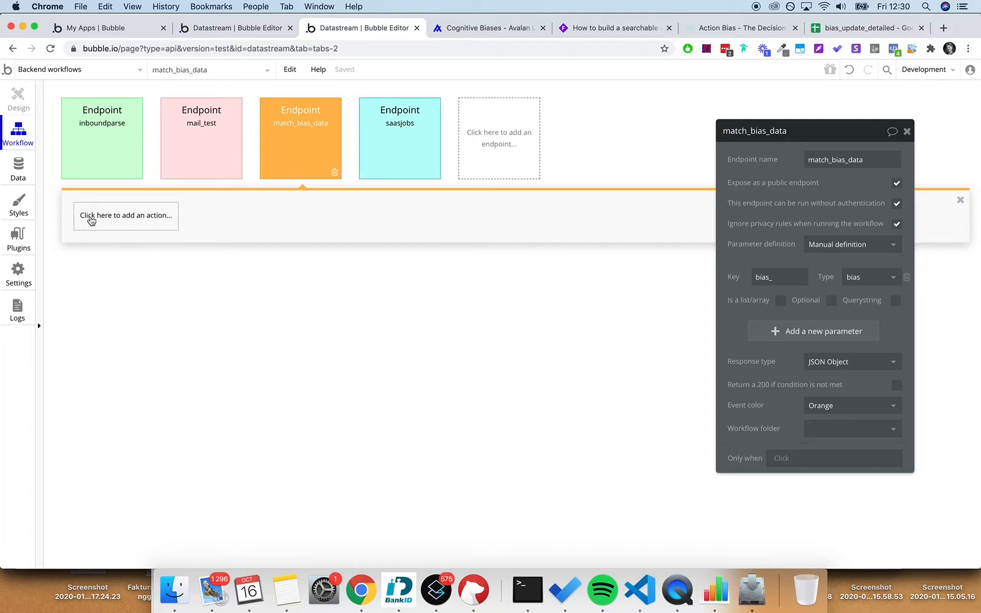
click(114, 221)
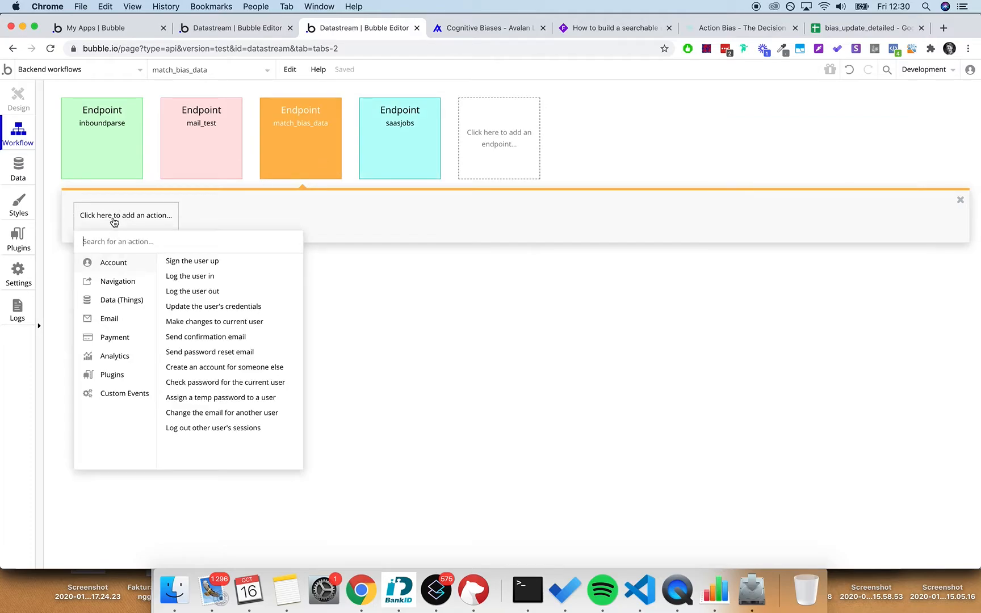
- Add a 'Make changes to a list of things' action with bias as the type of things
text(change)
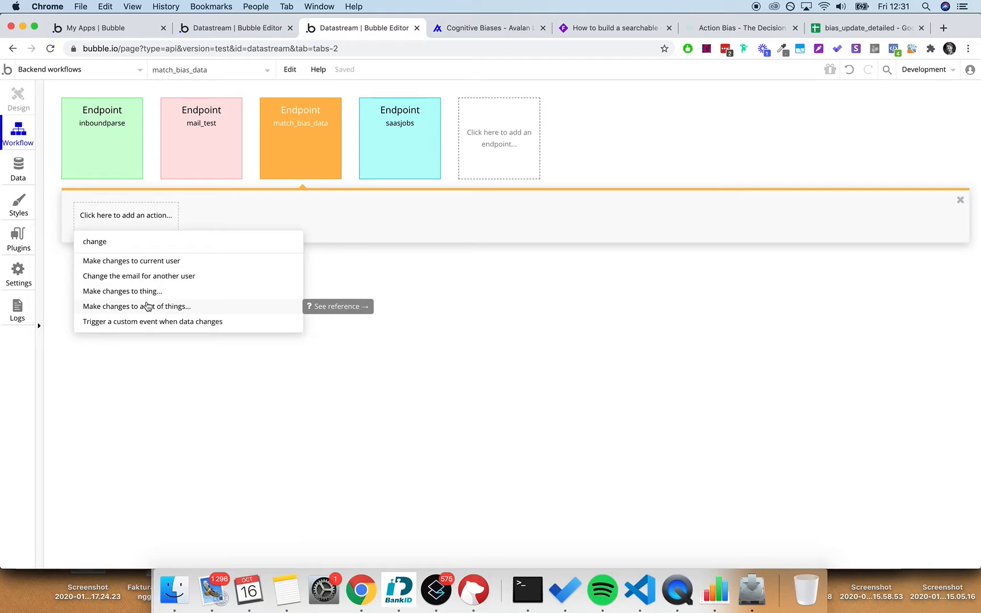
click(162, 307)
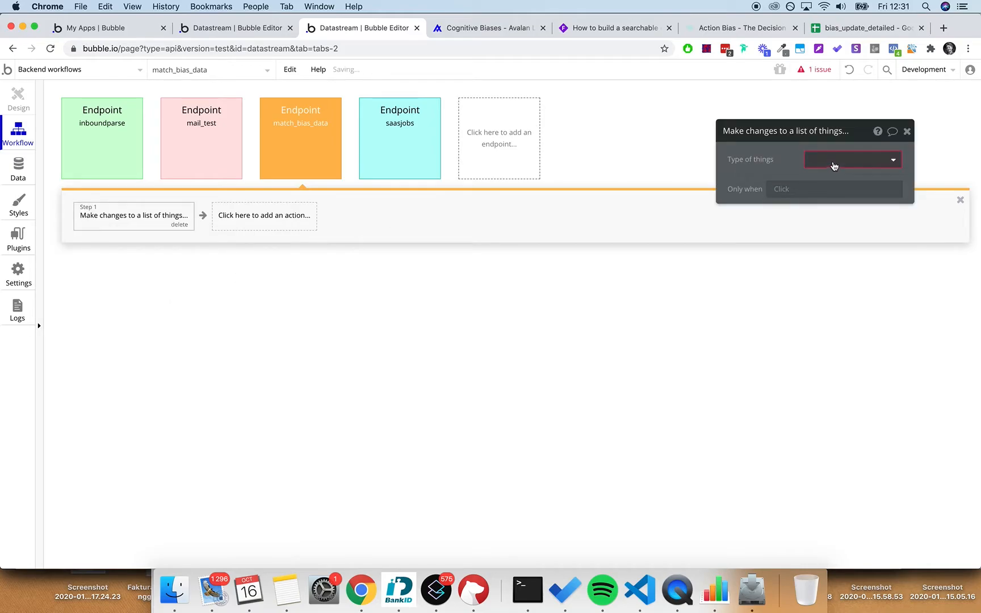
click(834, 165)
text(bias)
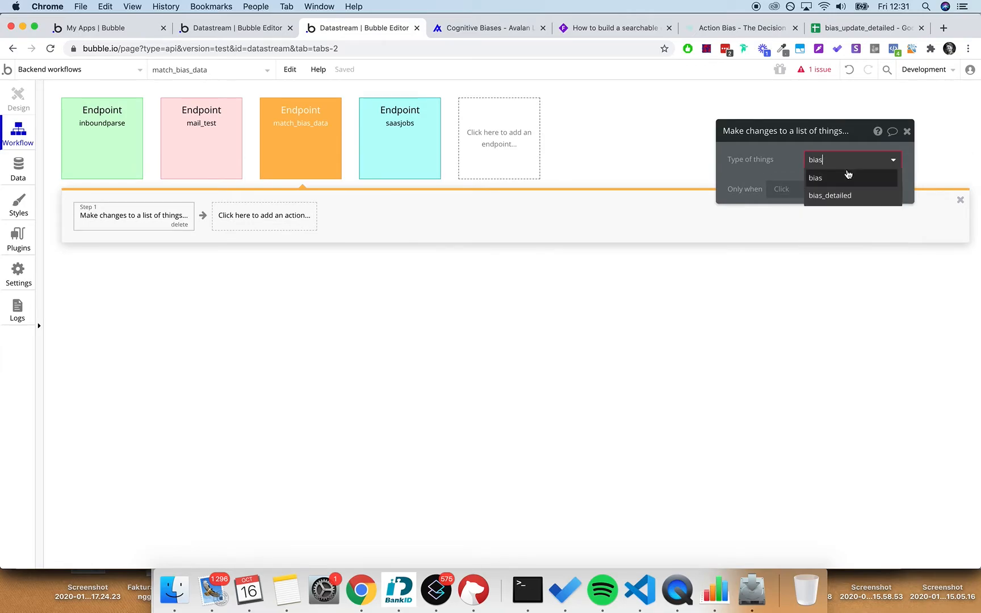
click(846, 176)
- Set the list to change to a Do a search for bias records
click(830, 182)
text(do)
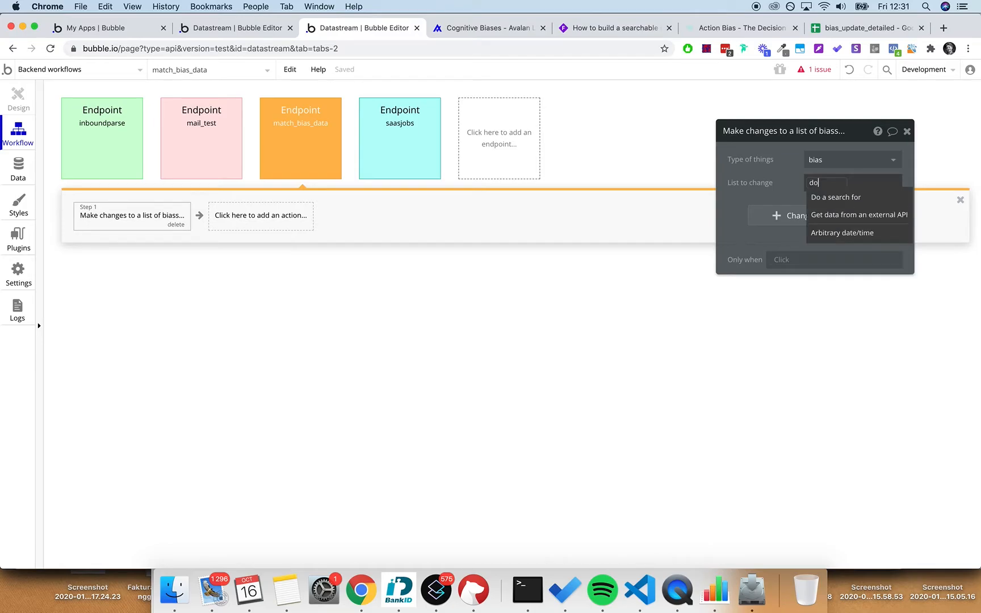
click(800, 197)
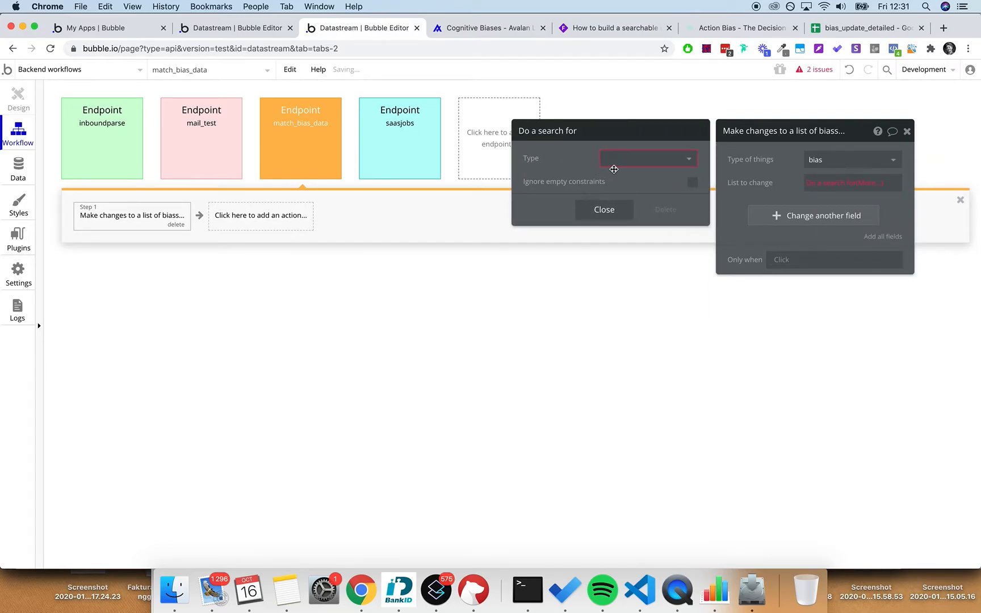
click(630, 161)
text(bias)
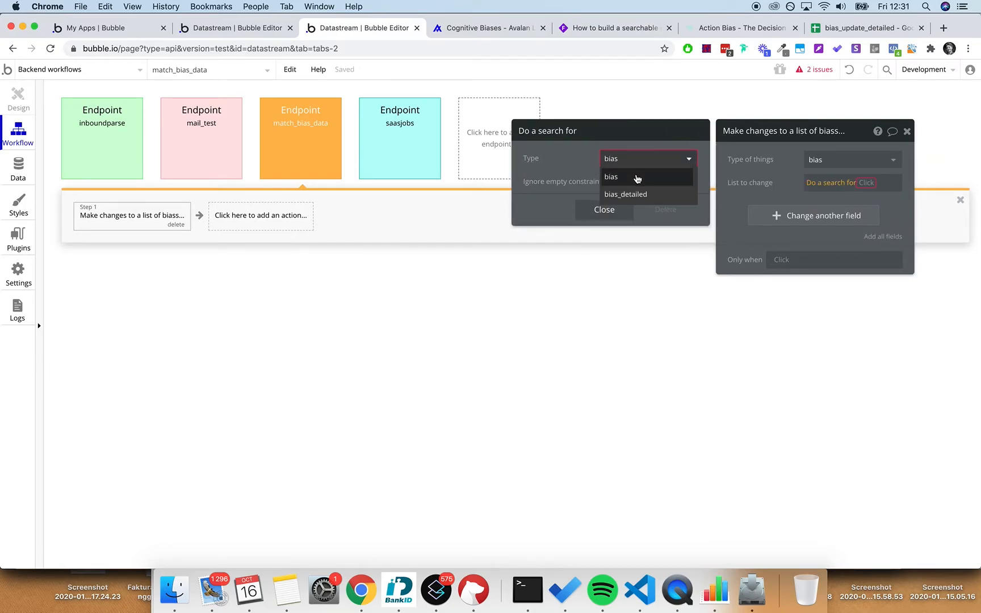
click(636, 178)
click(828, 216)
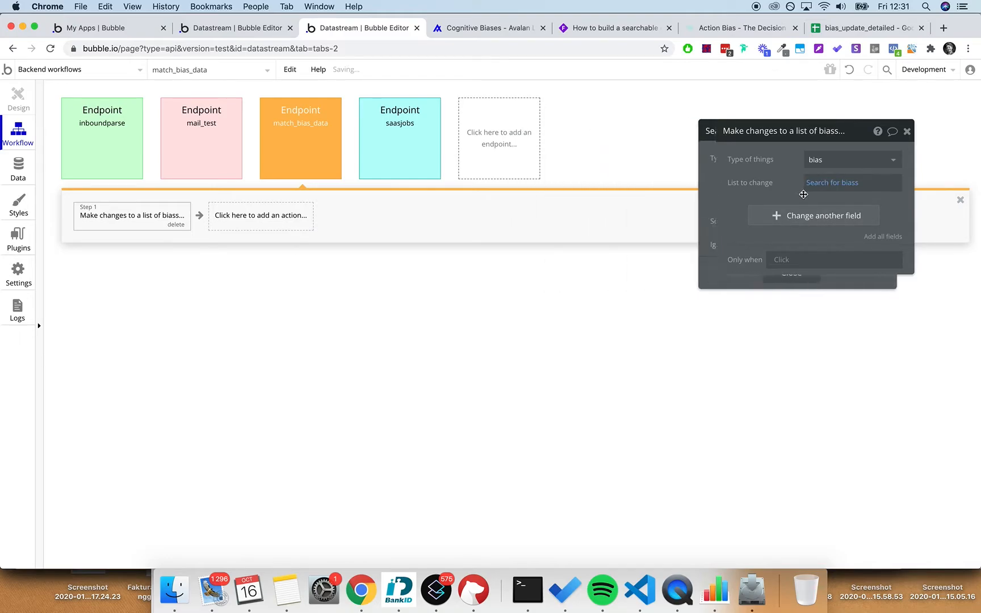
- Change the bias_detailed field to a Do a search for bias_detailed records
click(741, 216)
click(745, 223)
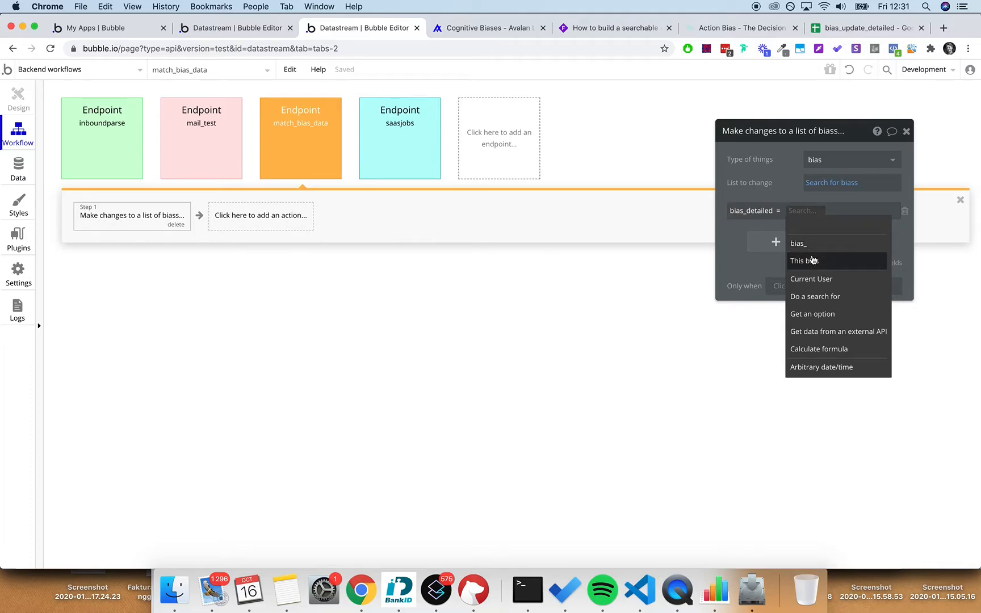
drag(854, 135, 588, 150)
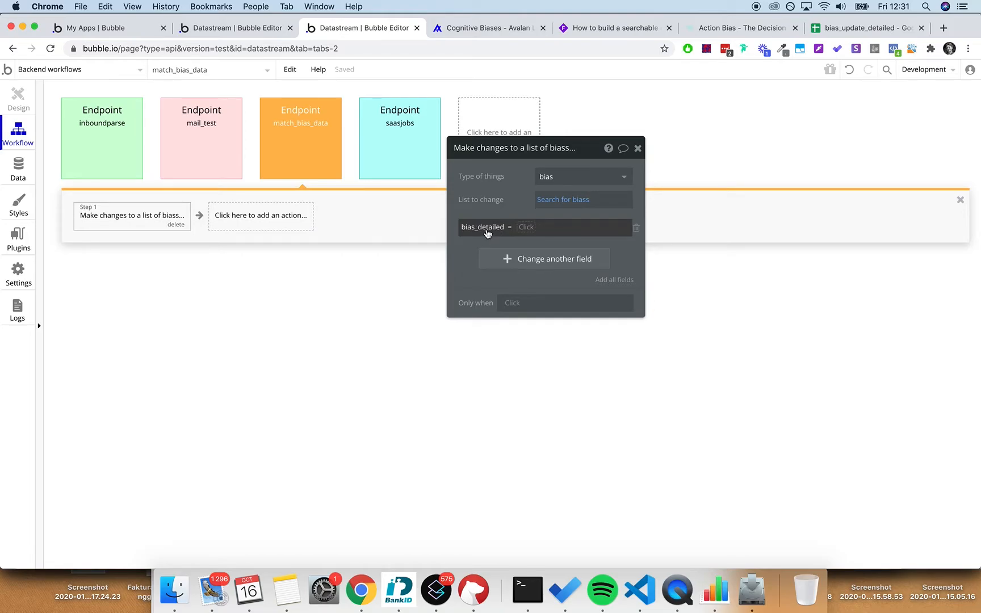
click(533, 227)
text(do)
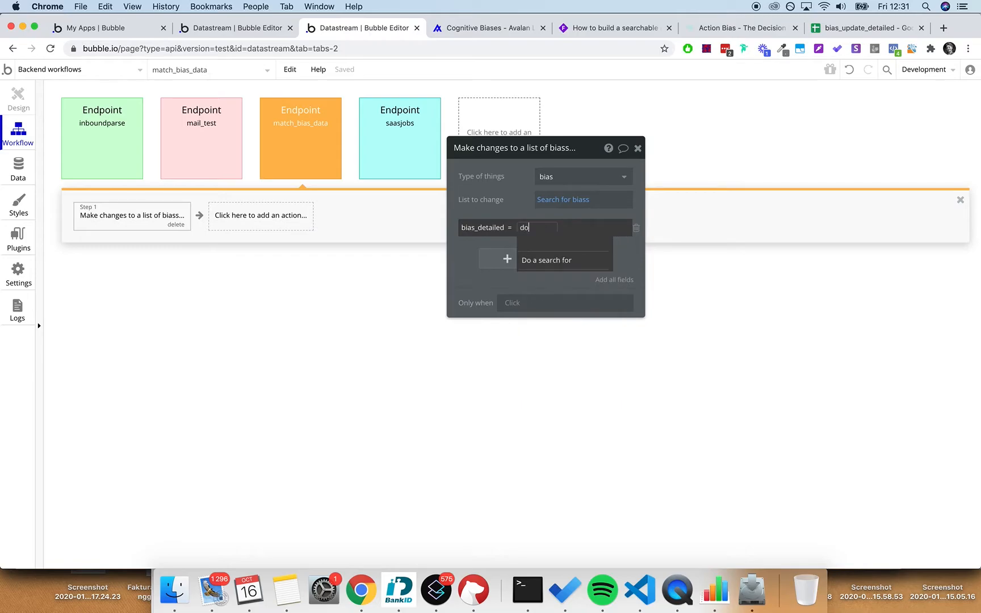
click(559, 260)
click(346, 174)
text(bias)
click(352, 211)
- Constrain the search to bias_name = This bias's bias_name
click(265, 209)
click(273, 215)
click(303, 204)
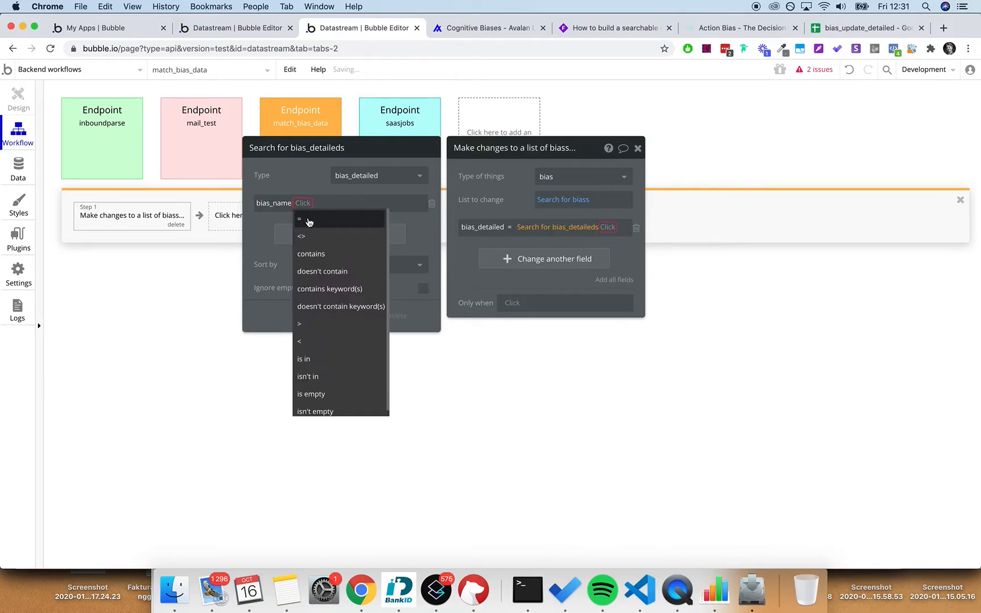
click(309, 222)
click(309, 203)
click(324, 251)
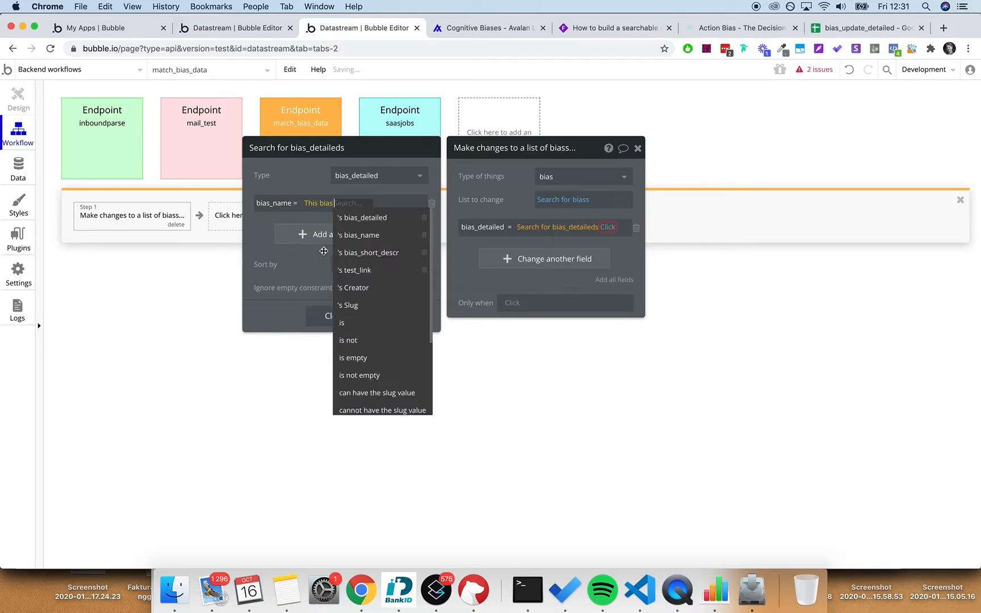
click(374, 235)
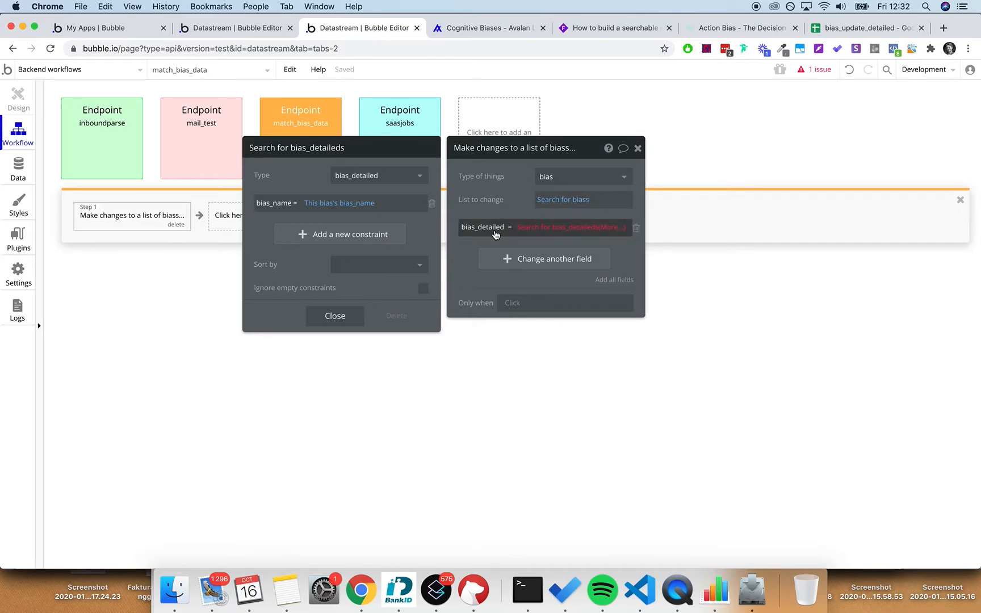
click(18, 168)
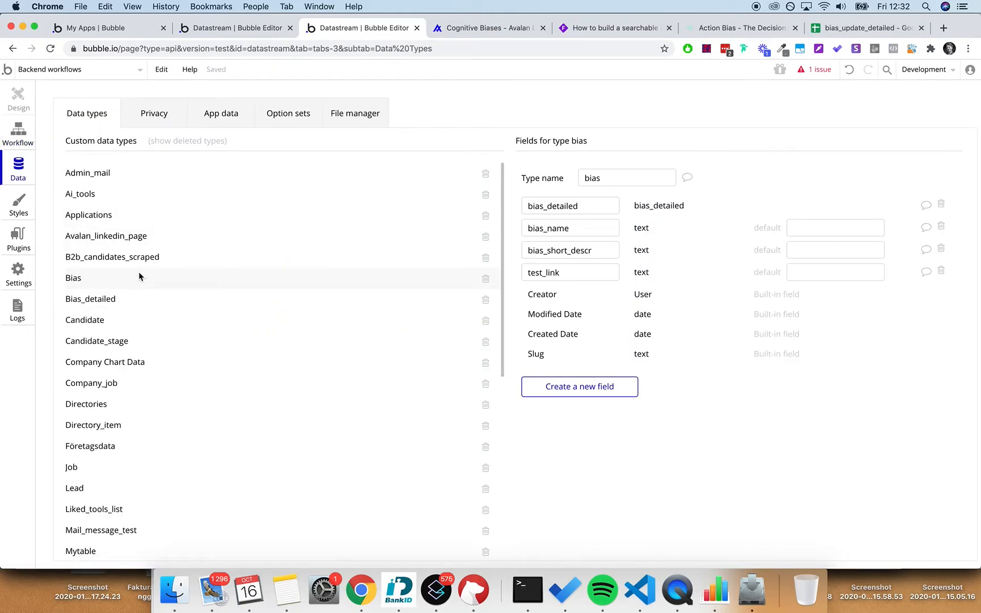
- Check the bias_detailed field's type in the data types, then return to the backend workflow
double_click(562, 205)
click(667, 207)
click(97, 303)
click(110, 283)
click(18, 134)
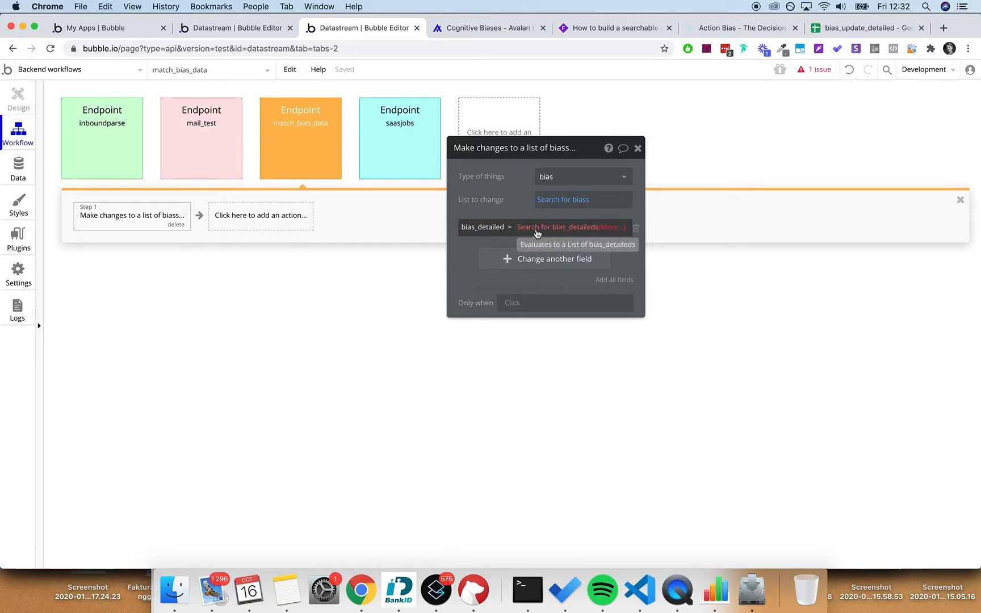
- Take the search's :first item for bias_detailed, close the action editor, and deploy to Live
click(536, 229)
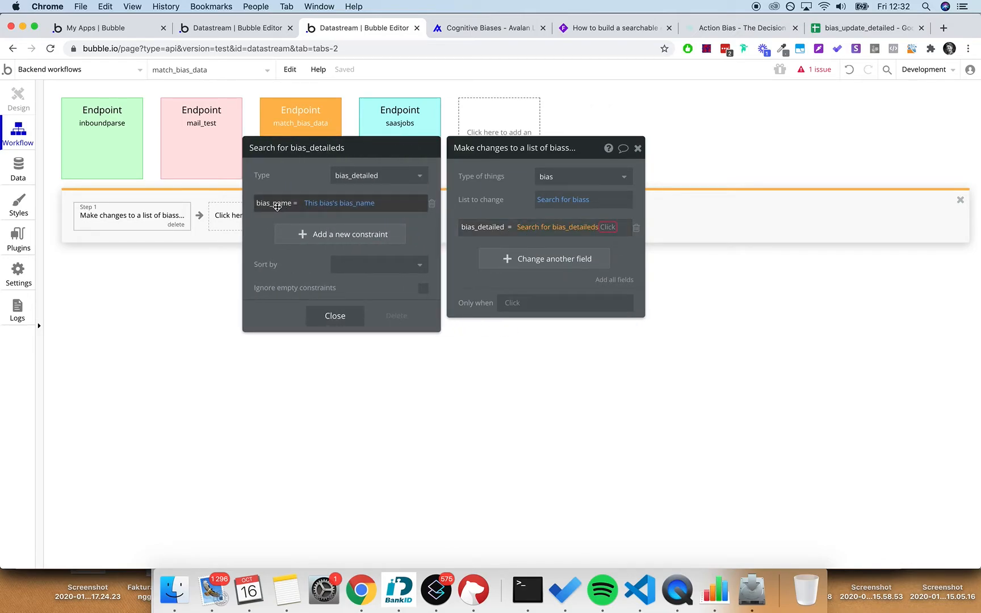
click(513, 216)
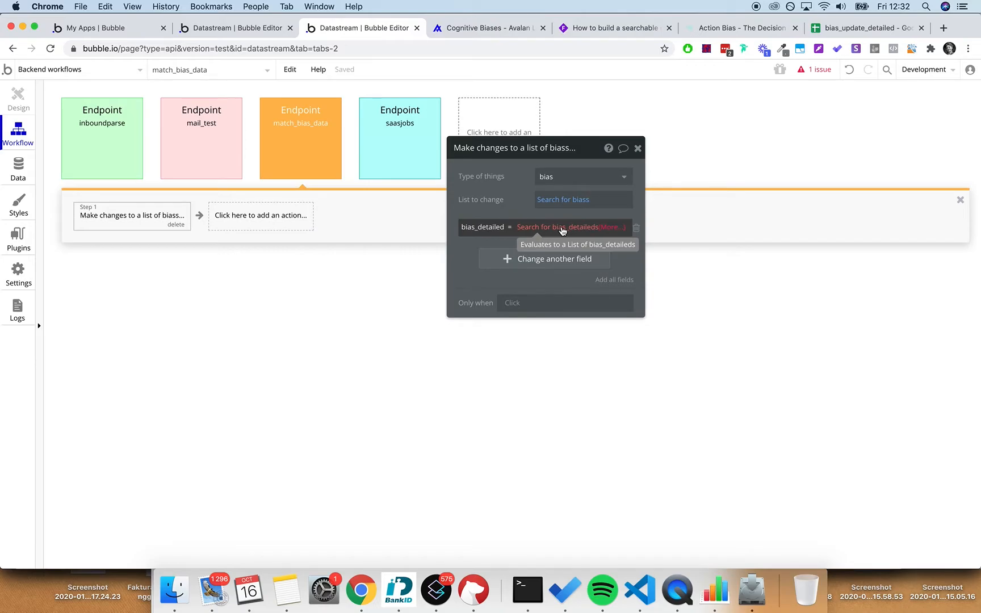
click(613, 227)
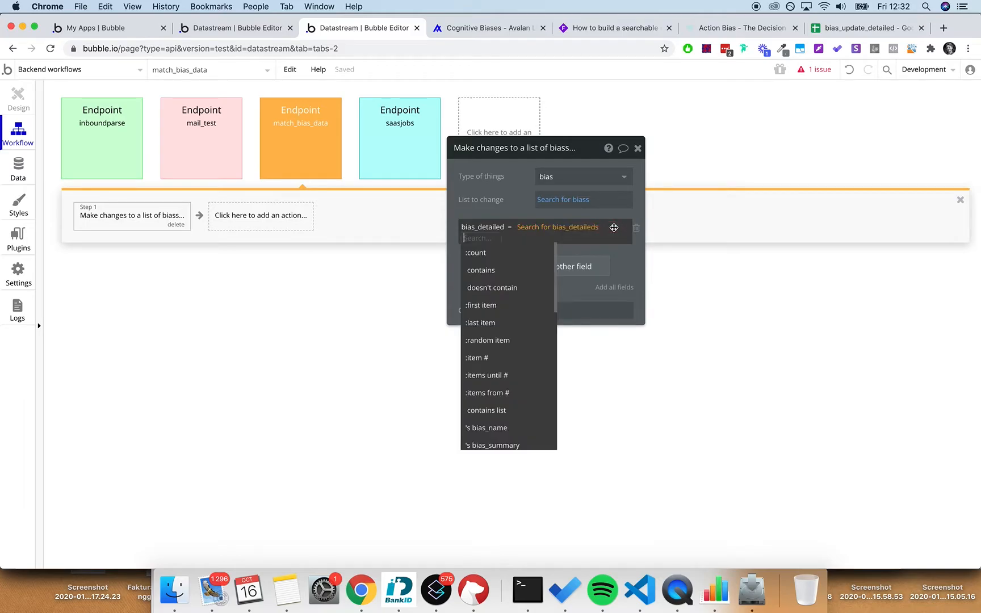
click(507, 307)
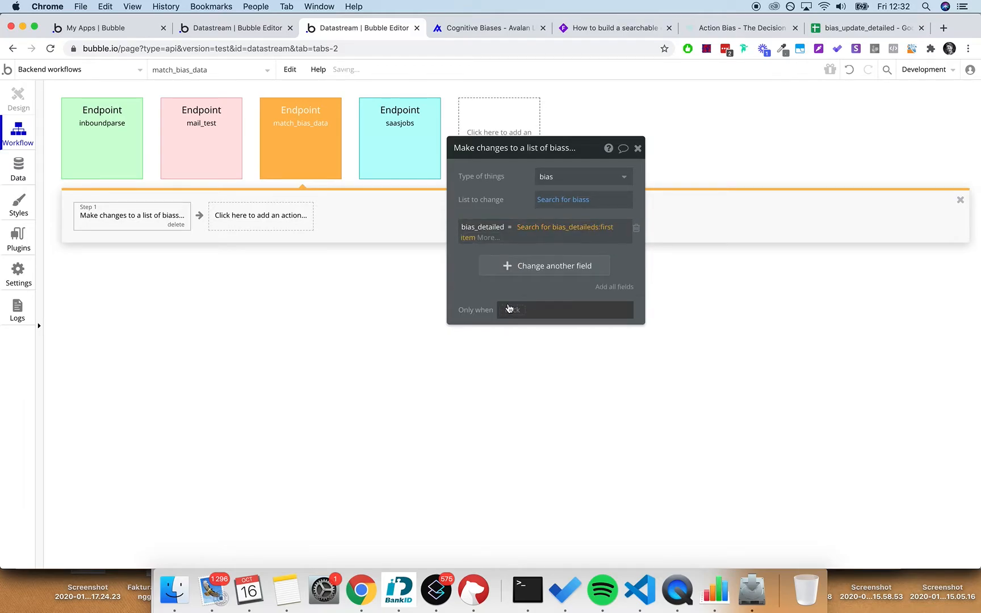
click(637, 149)
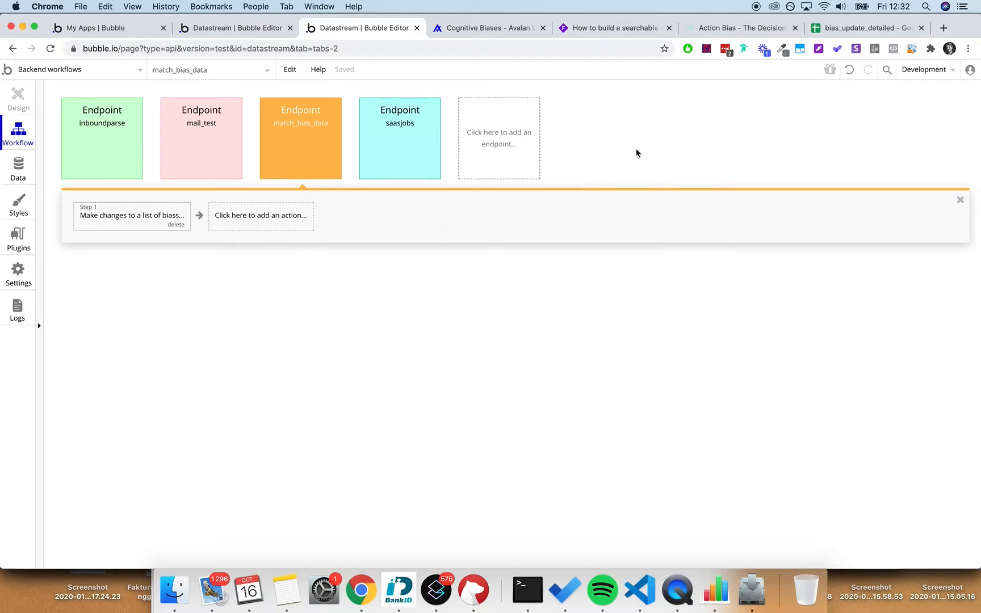
click(928, 69)
click(828, 135)
- Confirm the deployment and switch the editor to the Live version
text(ok)
click(486, 184)
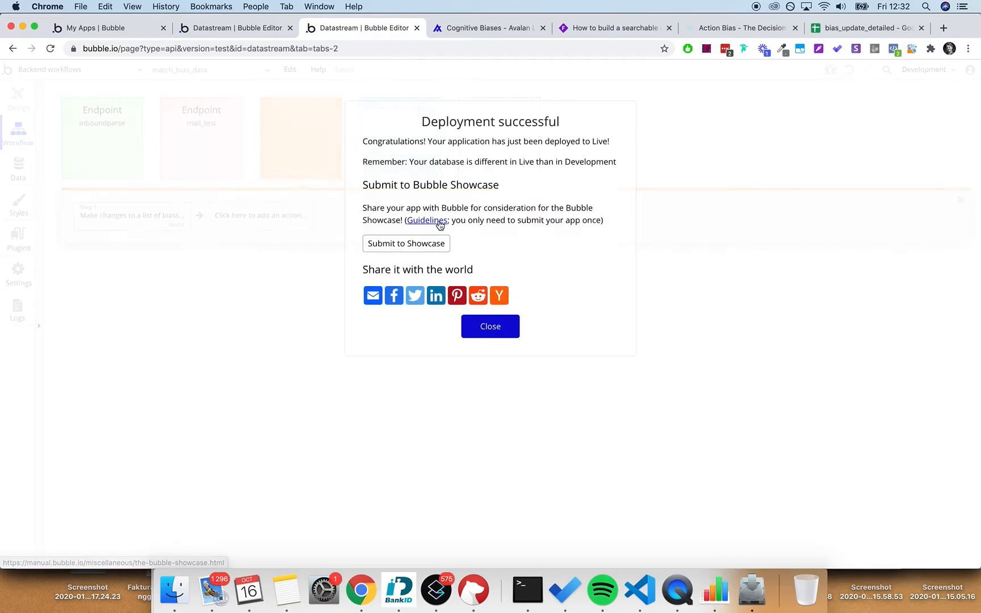
click(505, 329)
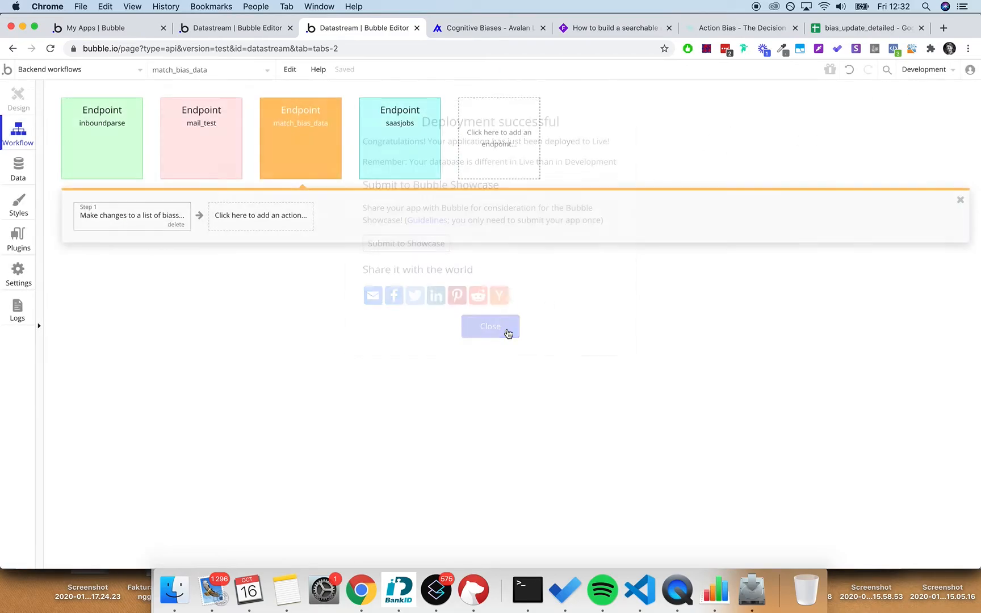
click(921, 73)
click(806, 173)
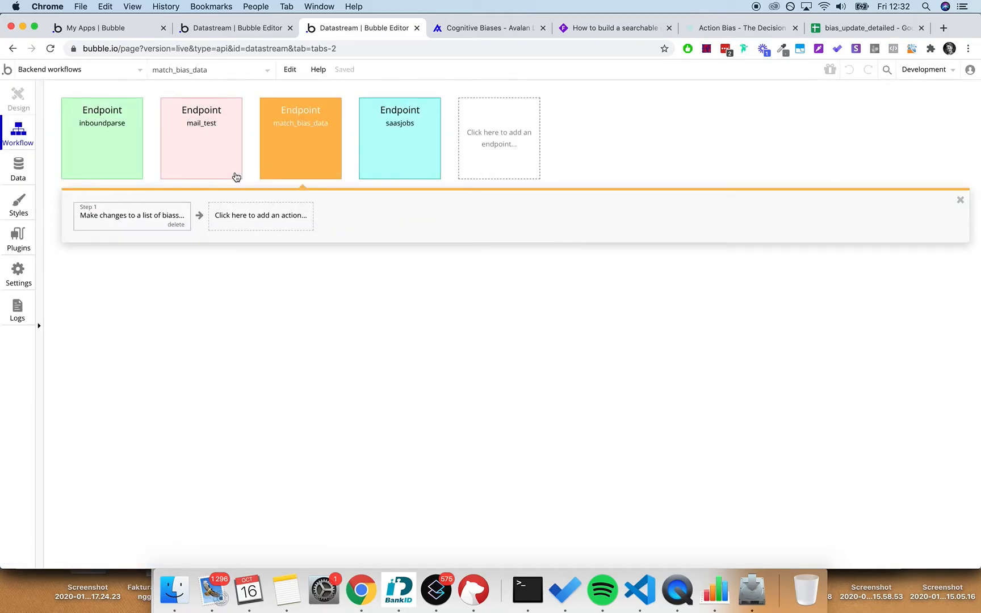
- Bulk-run the match_bias_data workflow on all 94 live bias entries
click(16, 169)
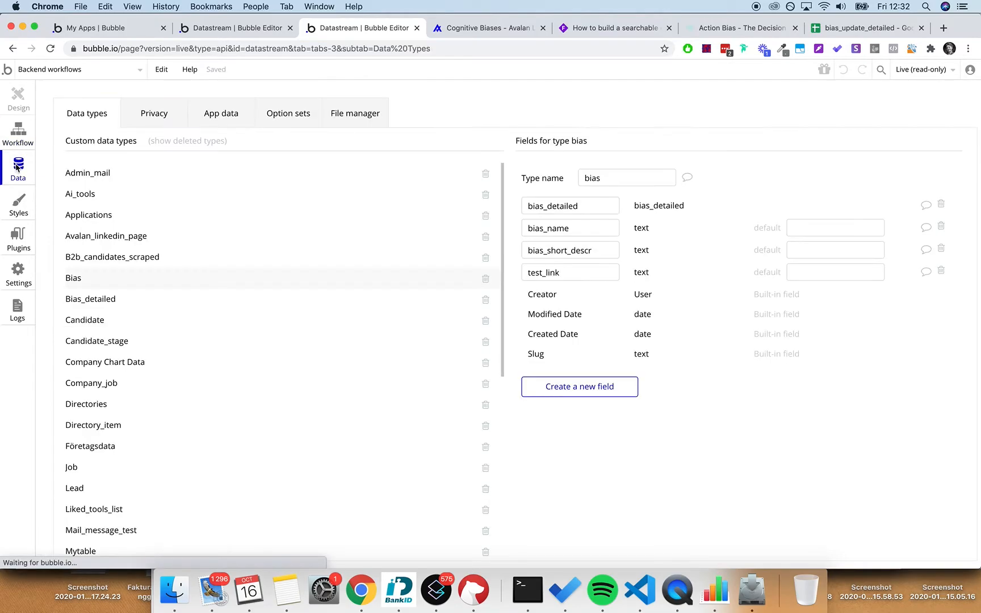
click(226, 117)
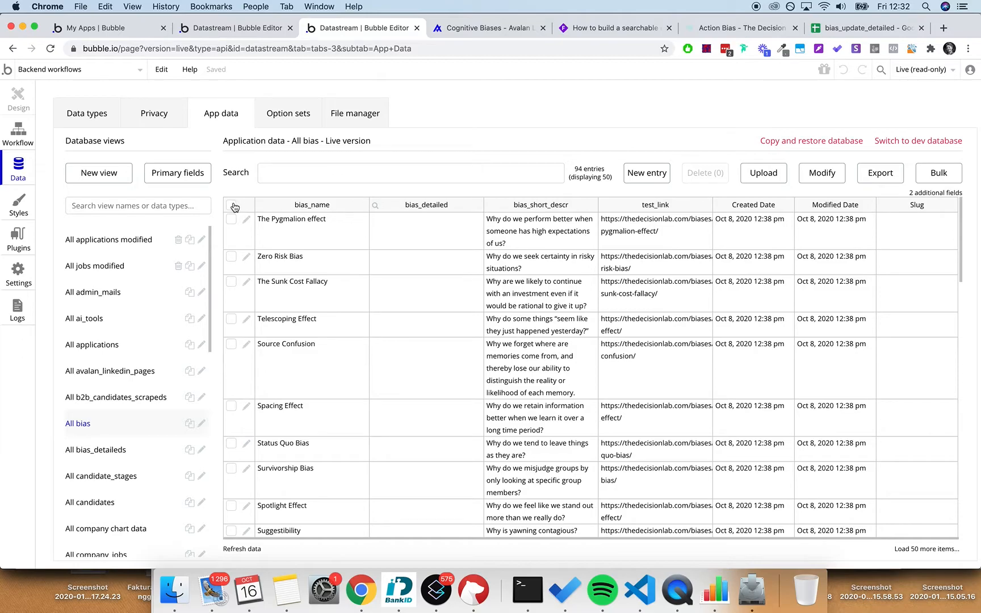
click(940, 175)
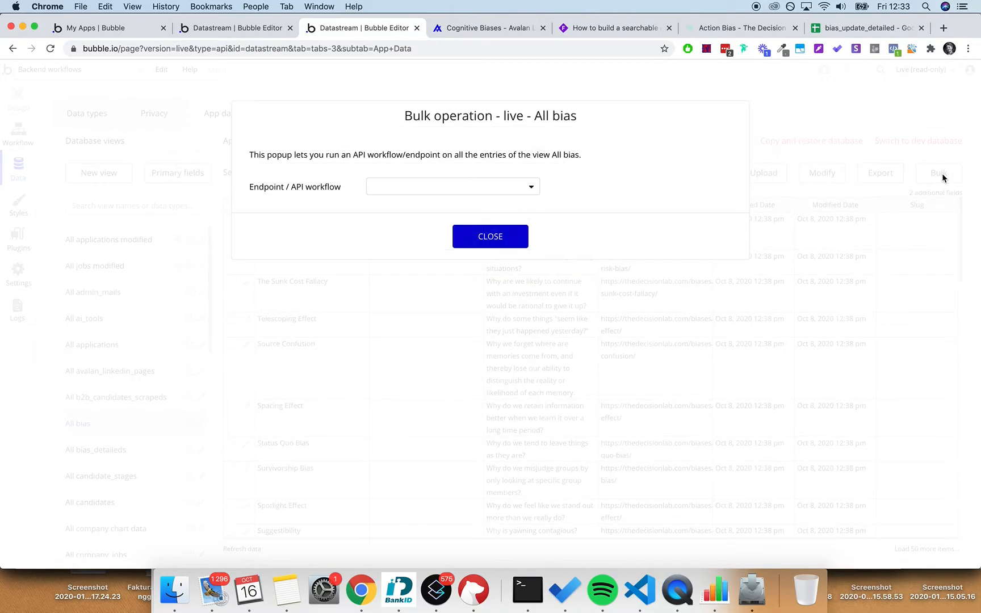
click(373, 186)
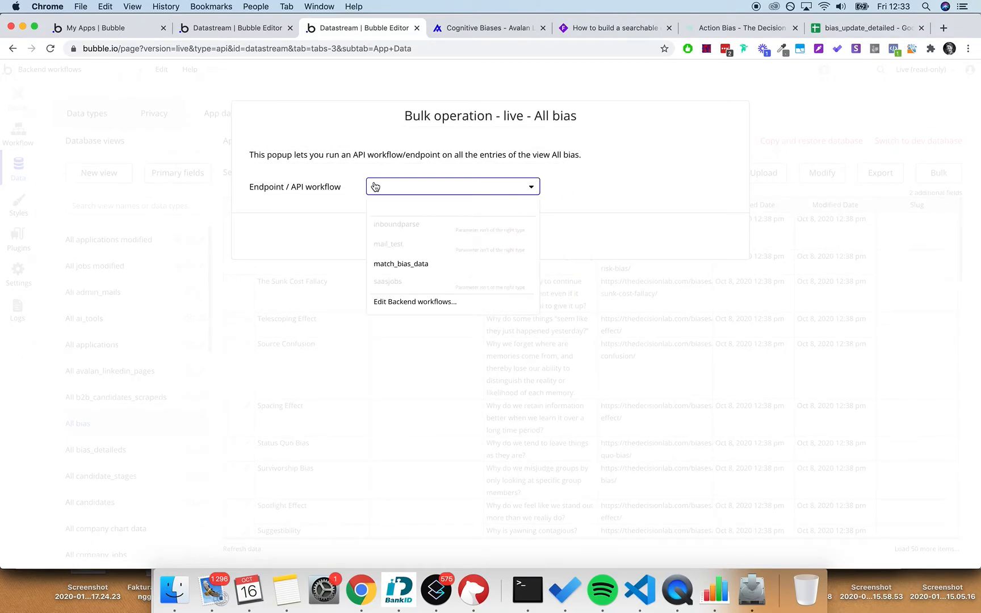
click(420, 263)
click(518, 307)
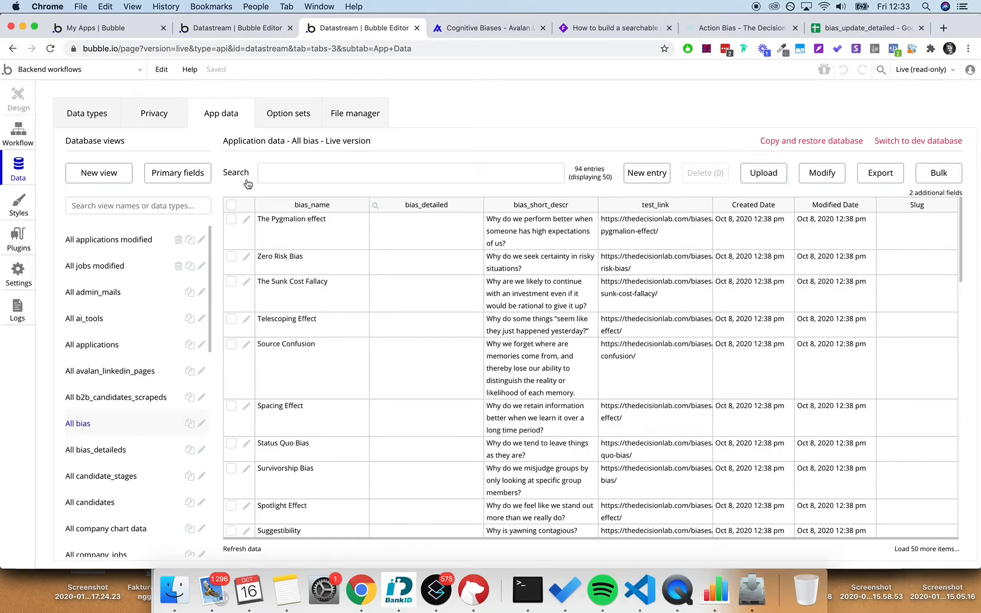
click(935, 180)
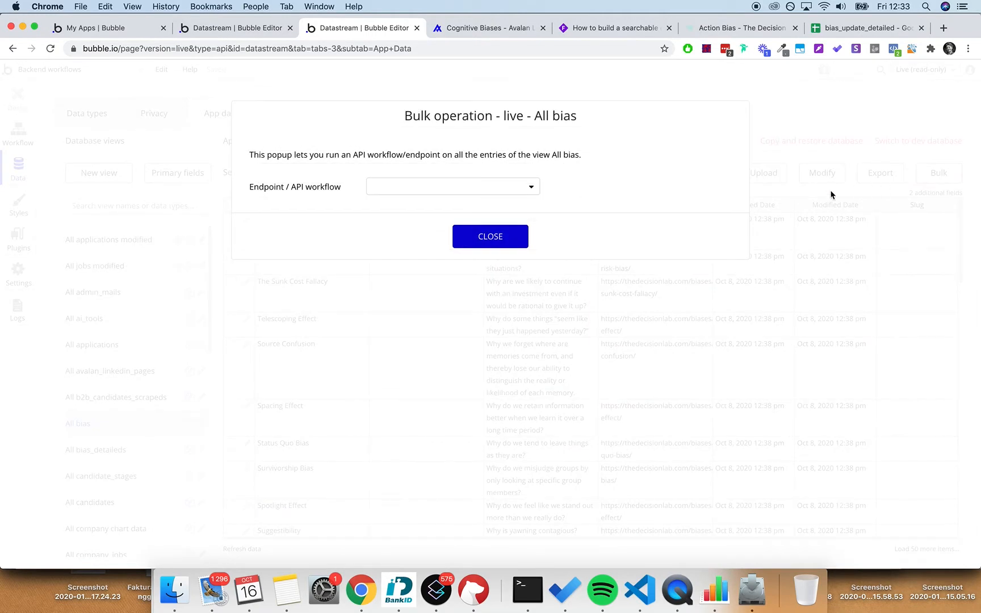
click(397, 191)
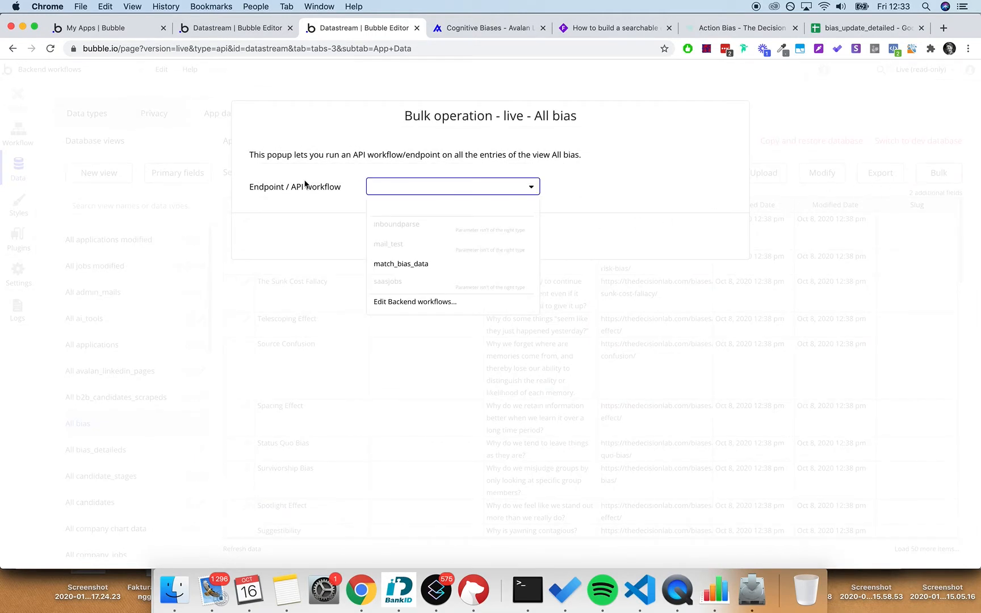
click(411, 265)
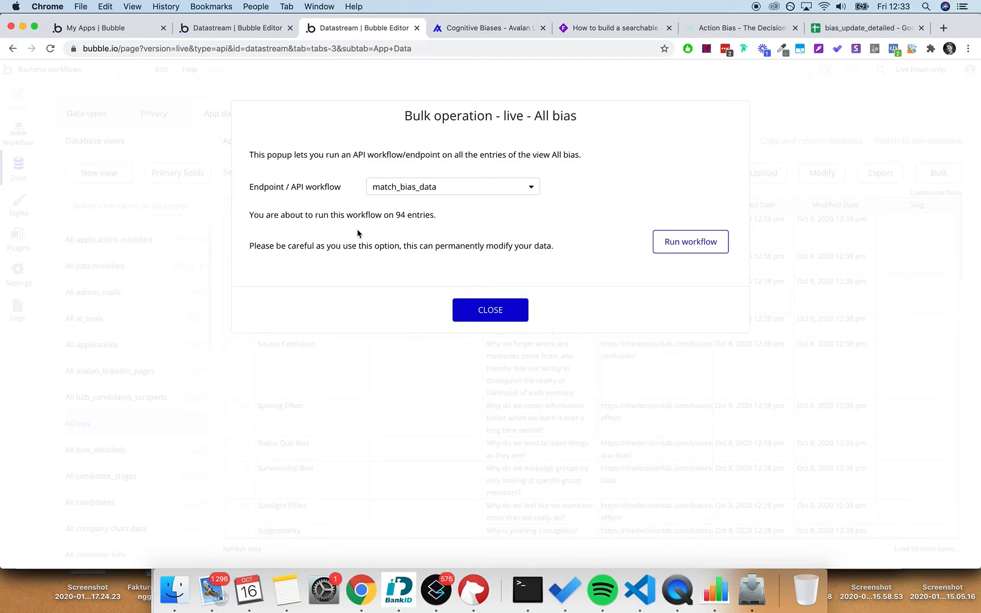
click(669, 240)
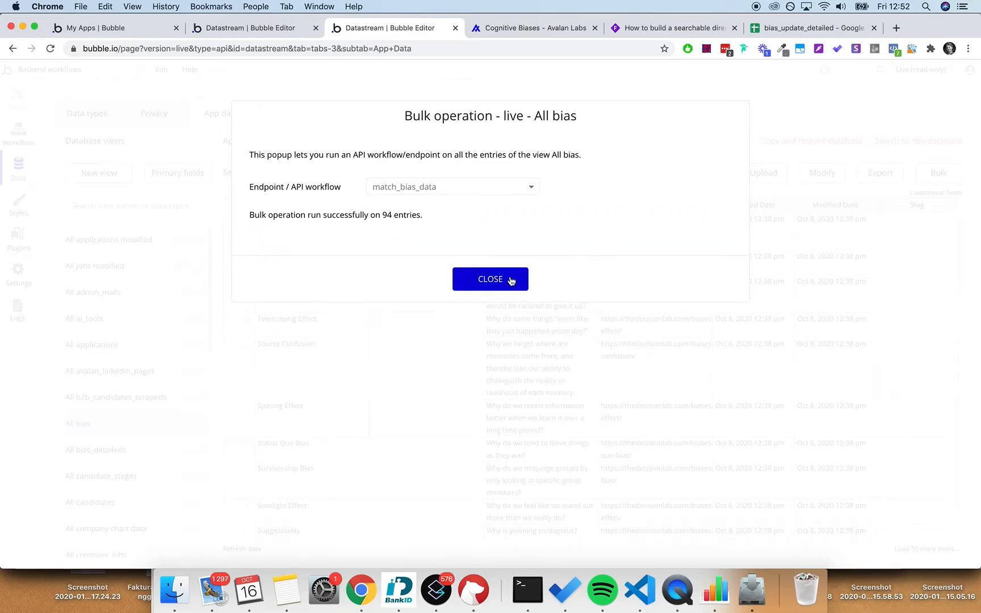
click(490, 279)
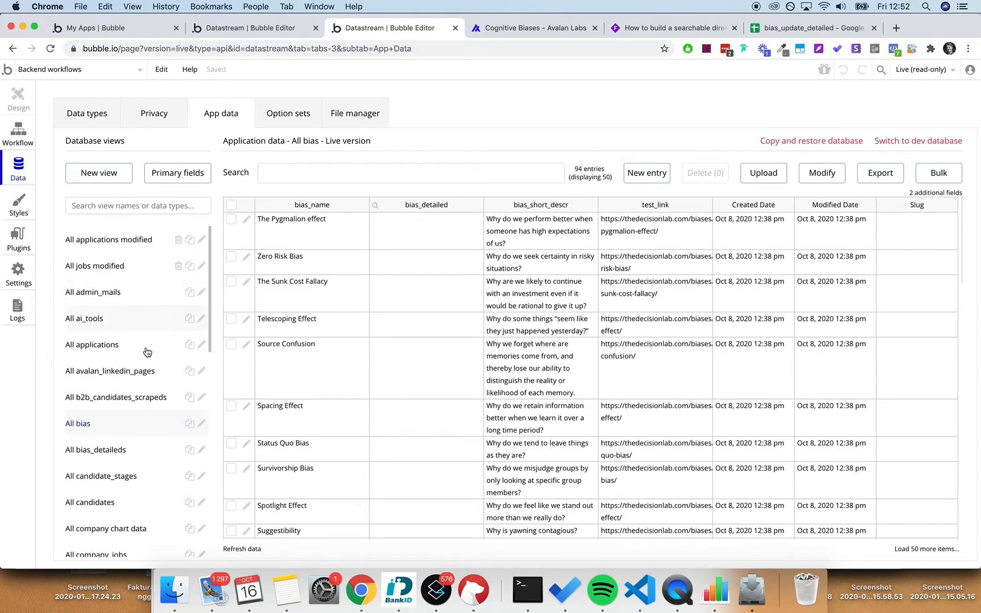
- Edit the Telescoping Effect entry, display bias_detailed records by bias_name, and save it
click(247, 319)
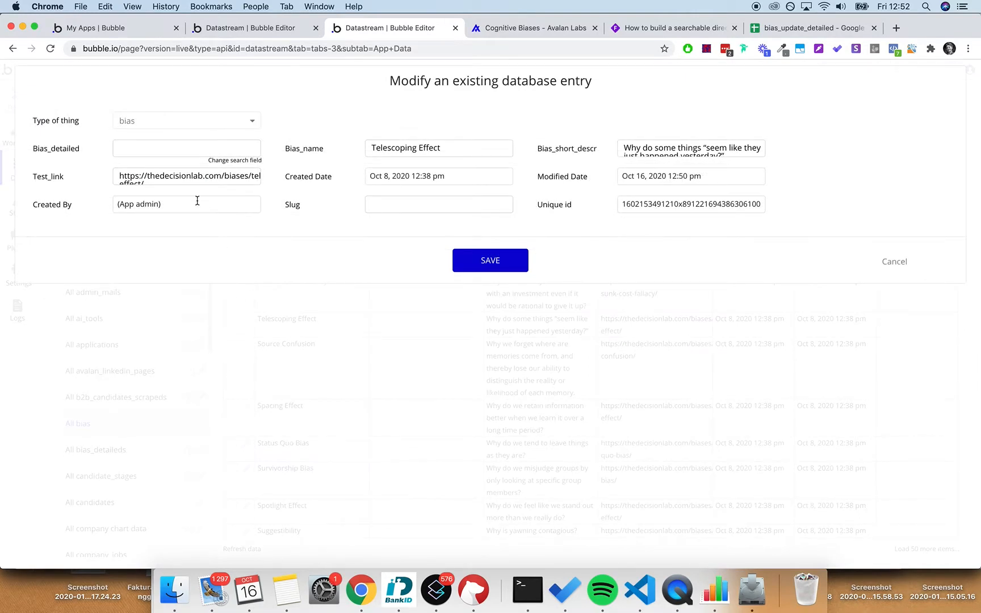
click(183, 142)
click(230, 160)
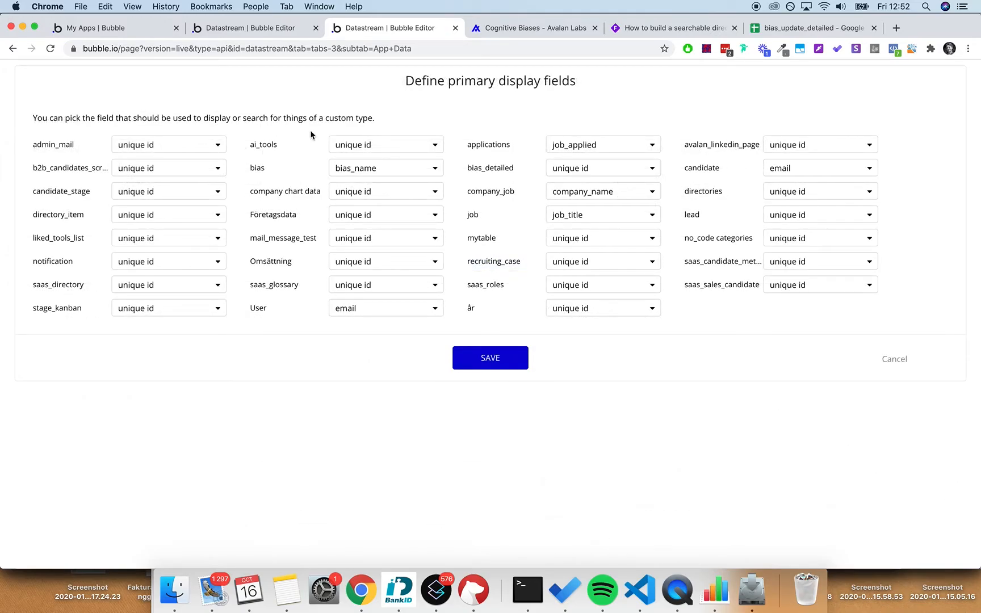
click(574, 167)
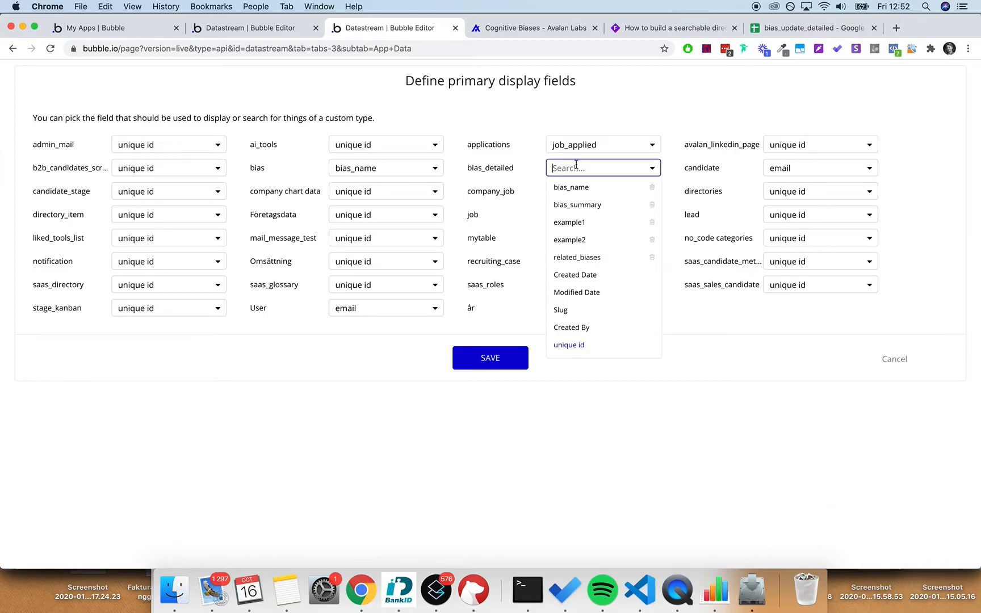
click(586, 187)
click(513, 361)
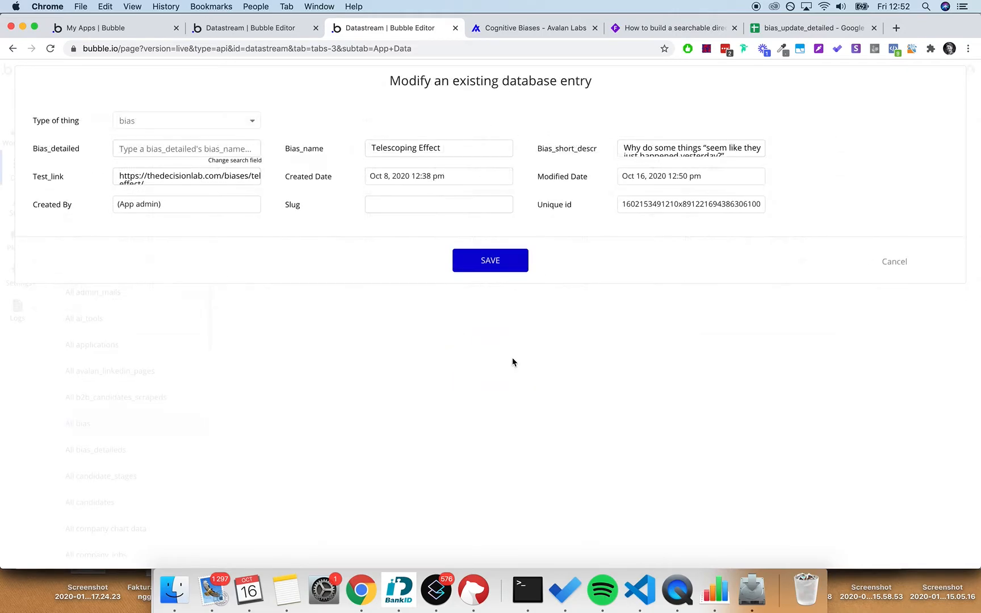
click(490, 260)
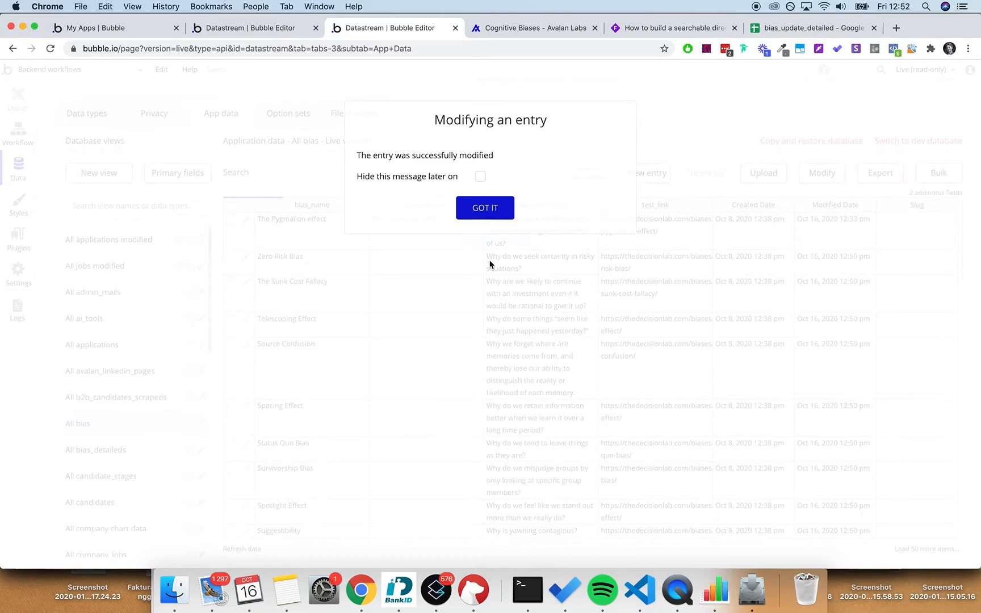
click(501, 208)
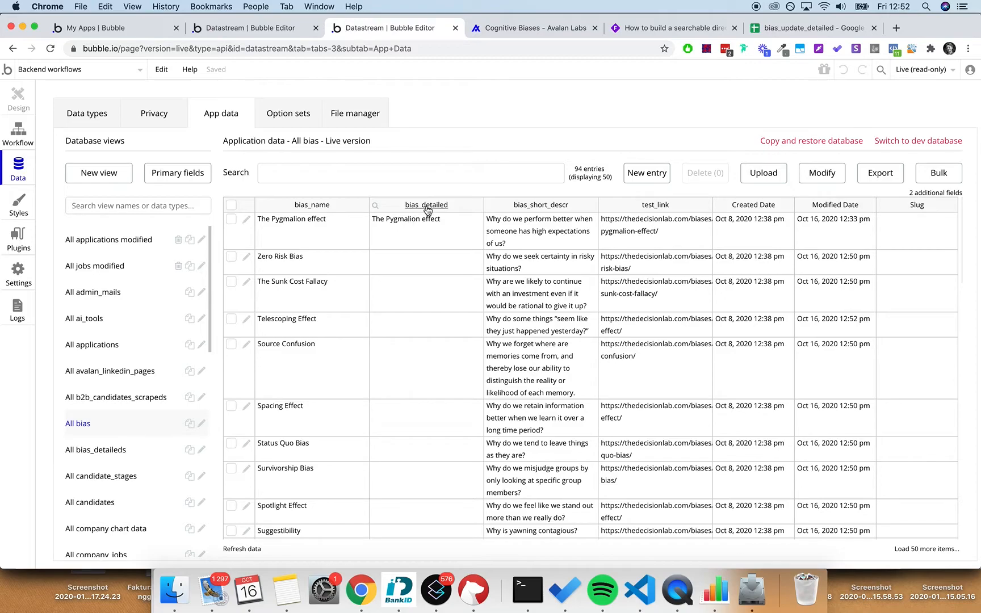
- Compare linked bias_detailed values with bias names for Observer Expectancy Effect and Nostalgia Effect
scroll(448, 273, down, 15)
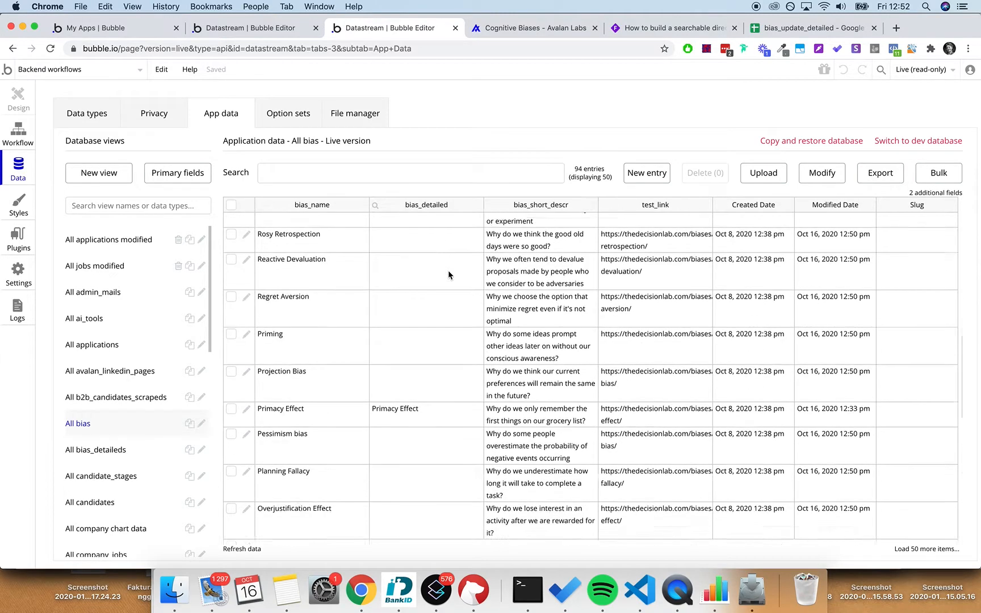
scroll(447, 271, down, 5)
scroll(448, 271, up, 20)
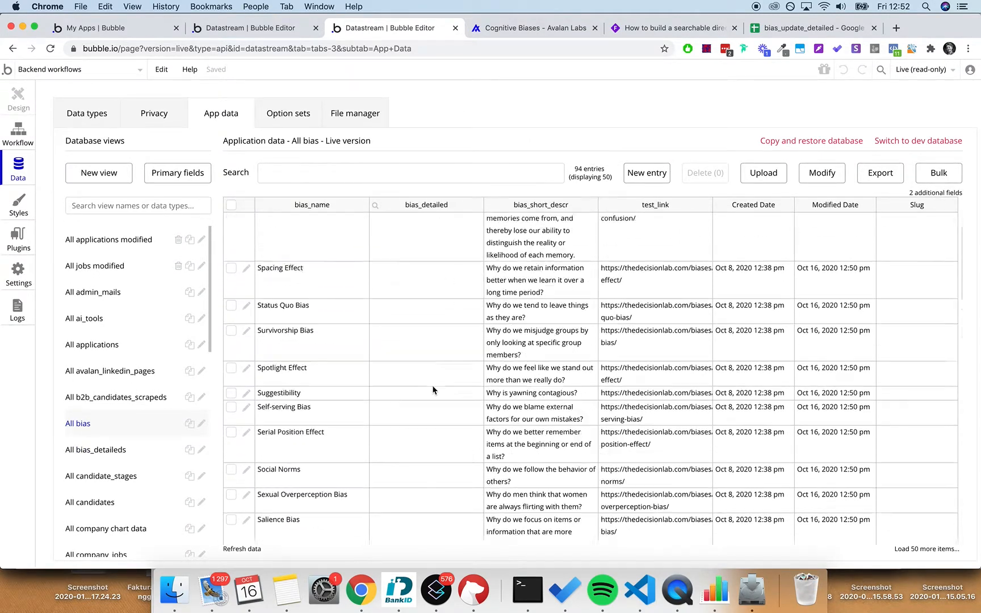
scroll(432, 384, down, 15)
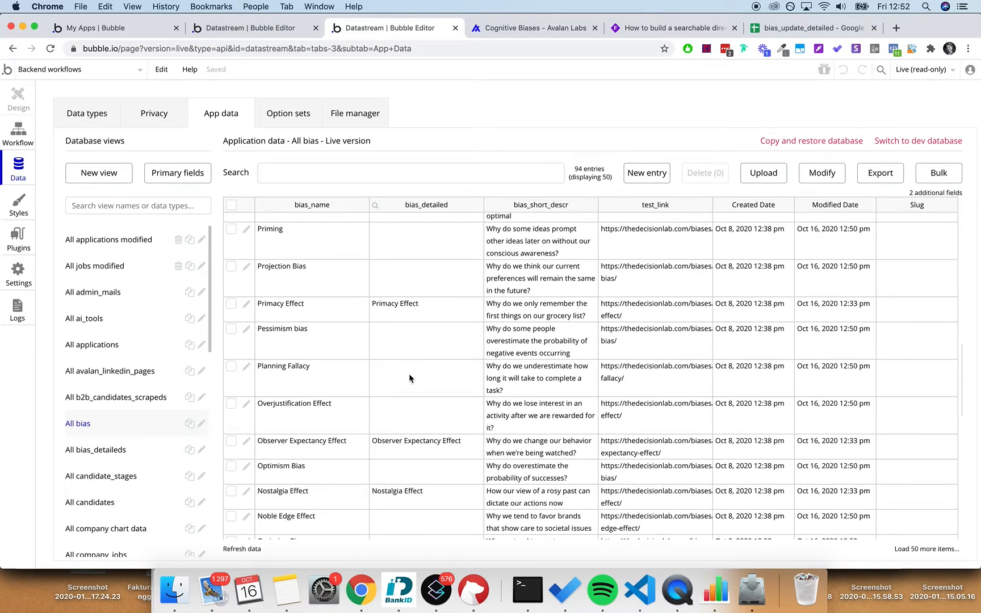
scroll(408, 341, down, 3)
click(399, 287)
click(335, 289)
click(404, 293)
click(324, 293)
click(419, 292)
click(411, 337)
click(333, 348)
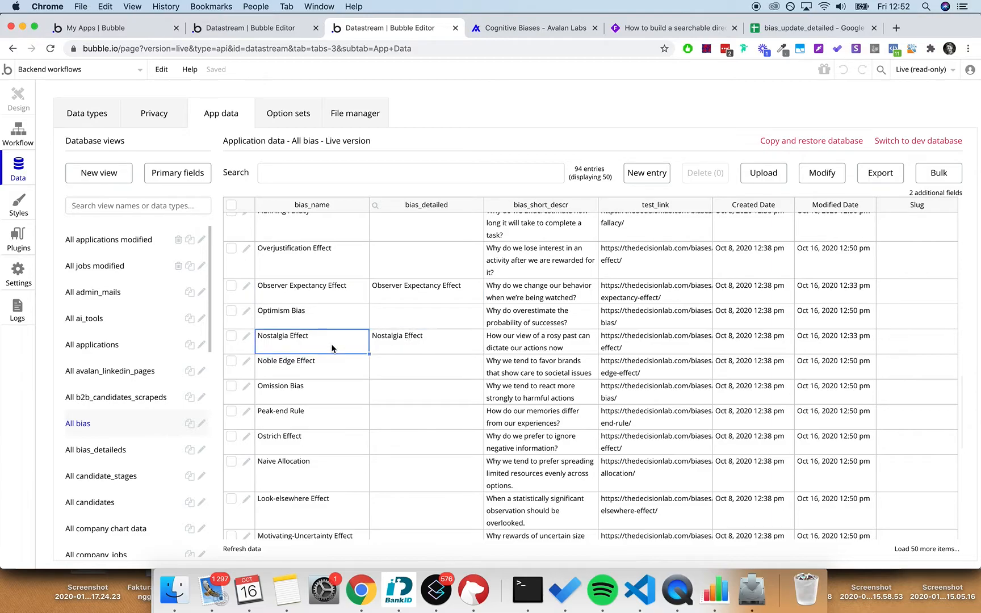
click(339, 291)
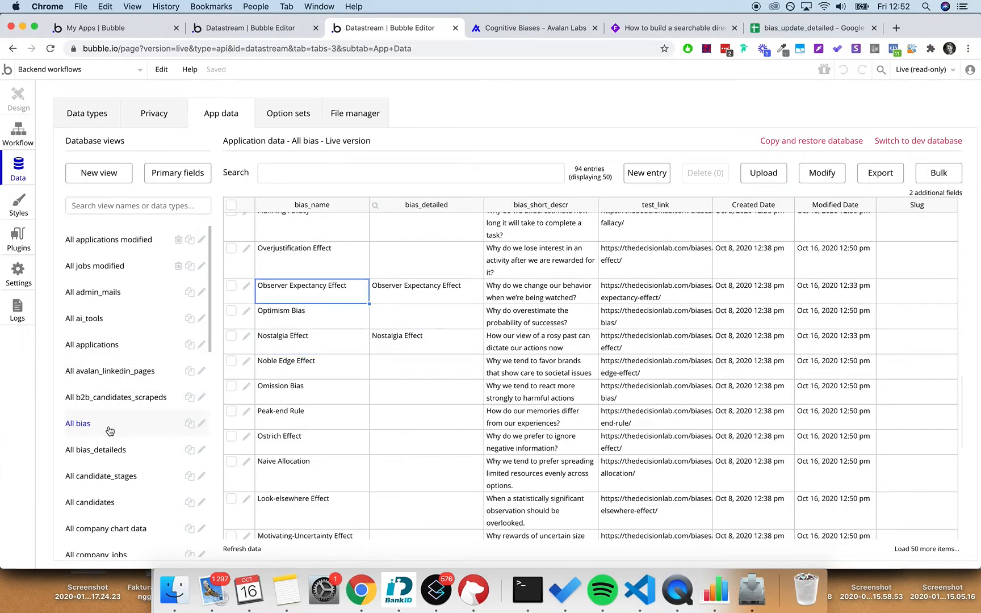
- View the bias_detailed records, go back to All bias, then bring up the Whimsical plan board
click(116, 450)
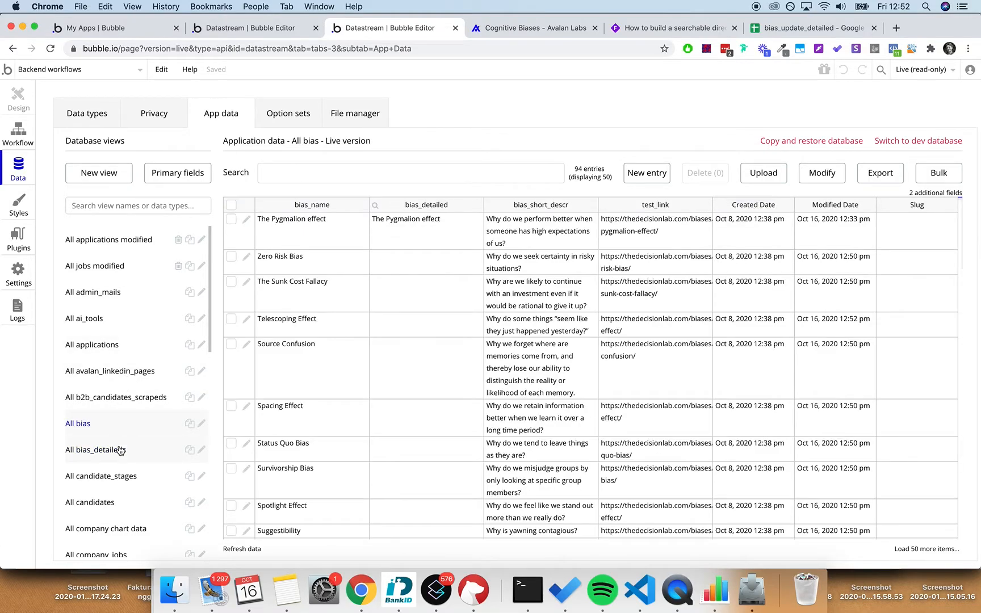
click(121, 430)
click(670, 28)
scroll(520, 211, left, 3)
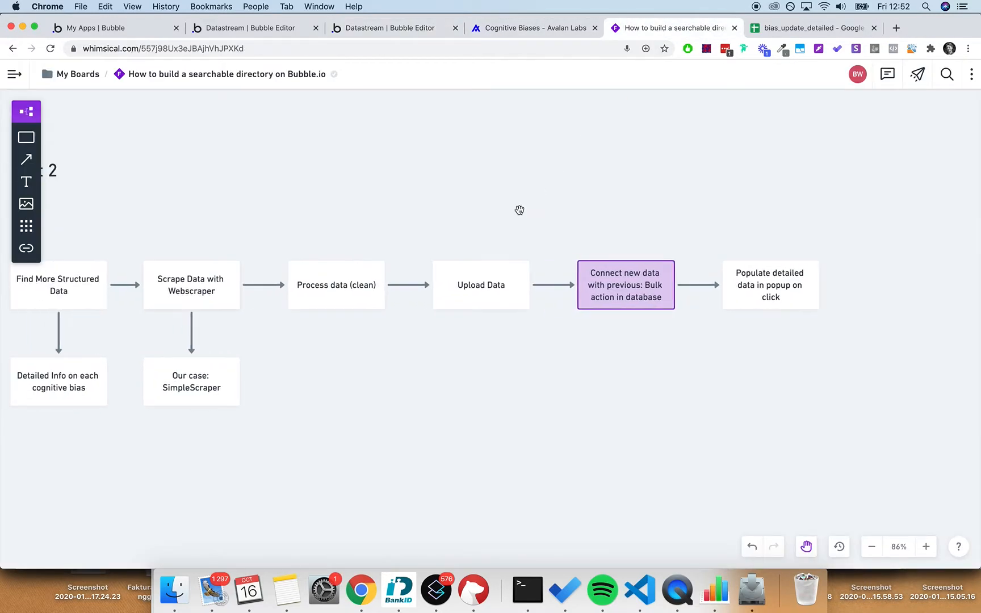
- Pan the flowchart to the 'Populate detailed data in popup on click' box, then return to Bubble
scroll(634, 254, left, 3)
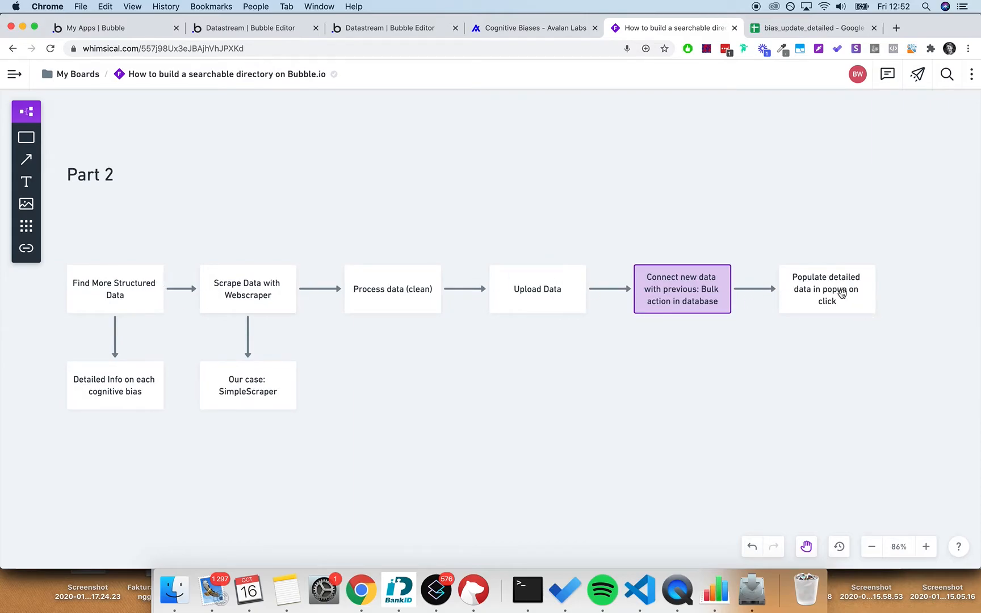
drag(804, 380, 485, 407)
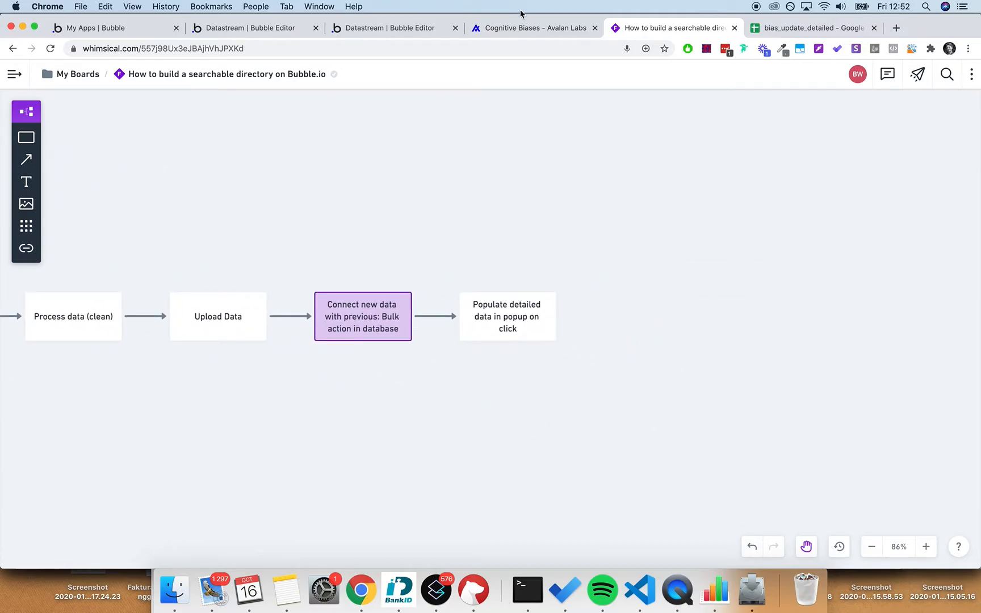
click(380, 29)
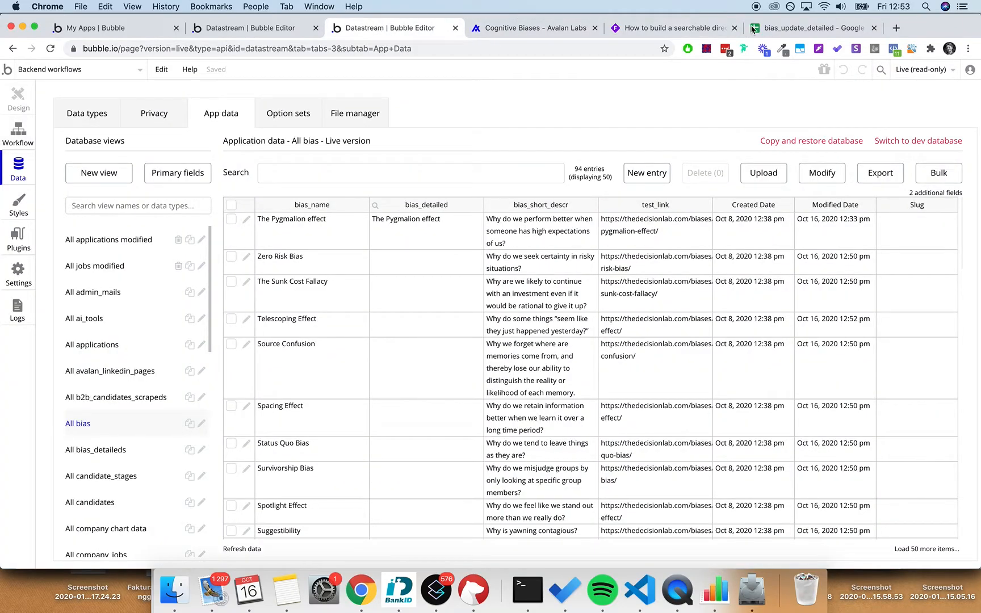
- Switch to the Development version and open the biases page in Design
click(914, 72)
click(802, 150)
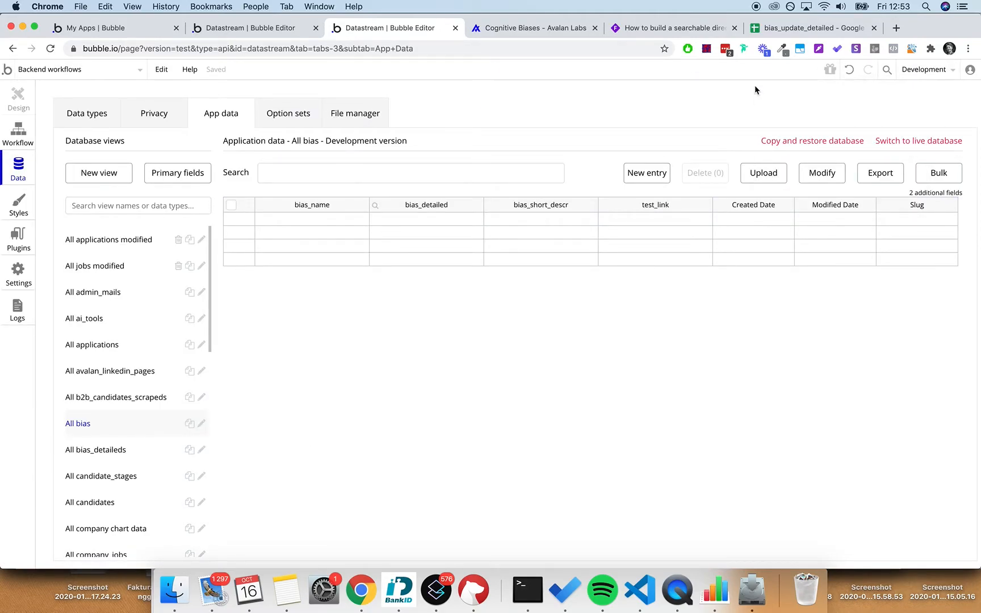
click(41, 70)
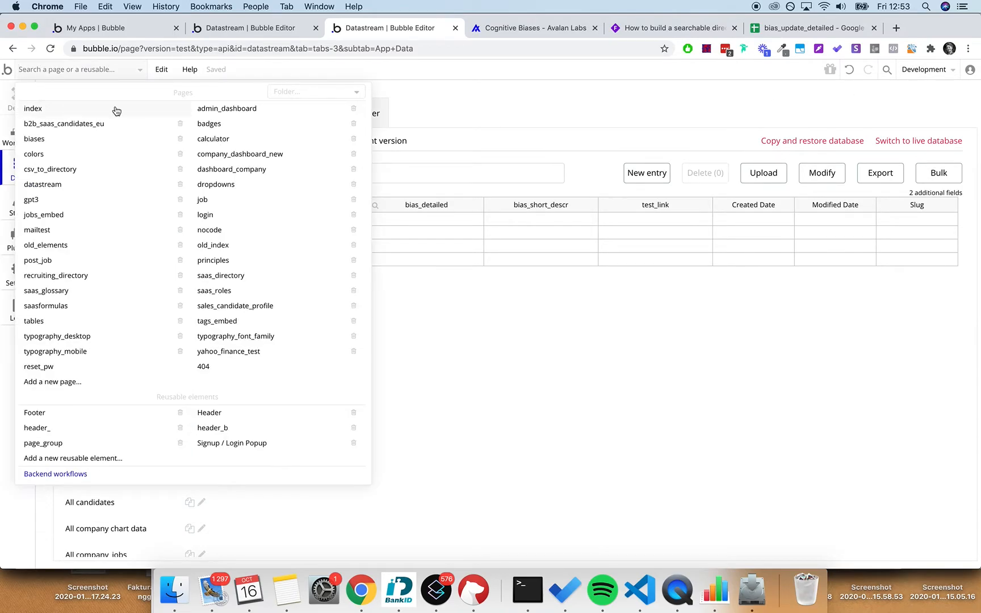
click(54, 139)
click(18, 96)
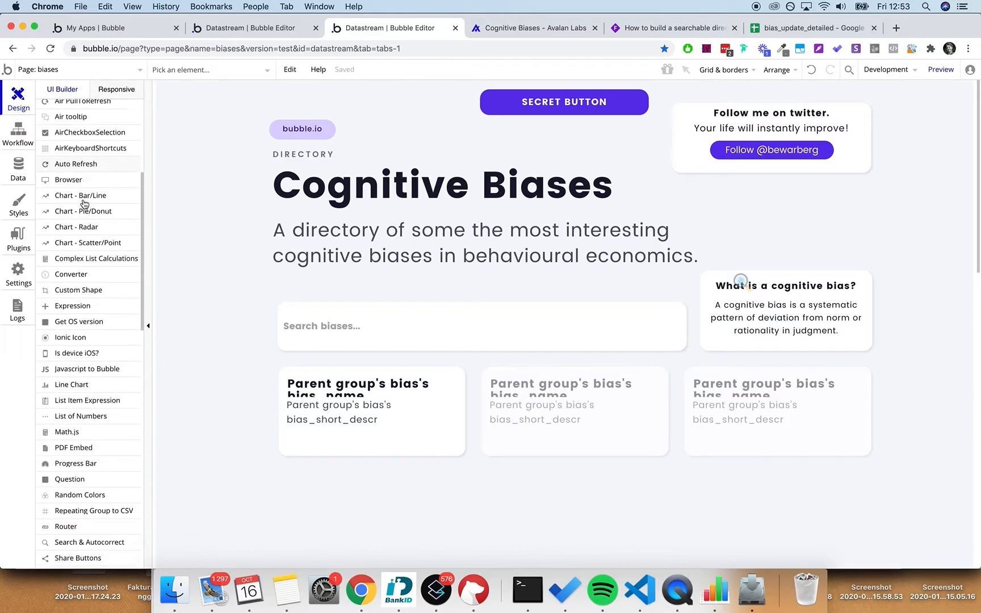
- Add a popup named Popup Specific Bias with bias as its content type
key(super+f)
text(popo)
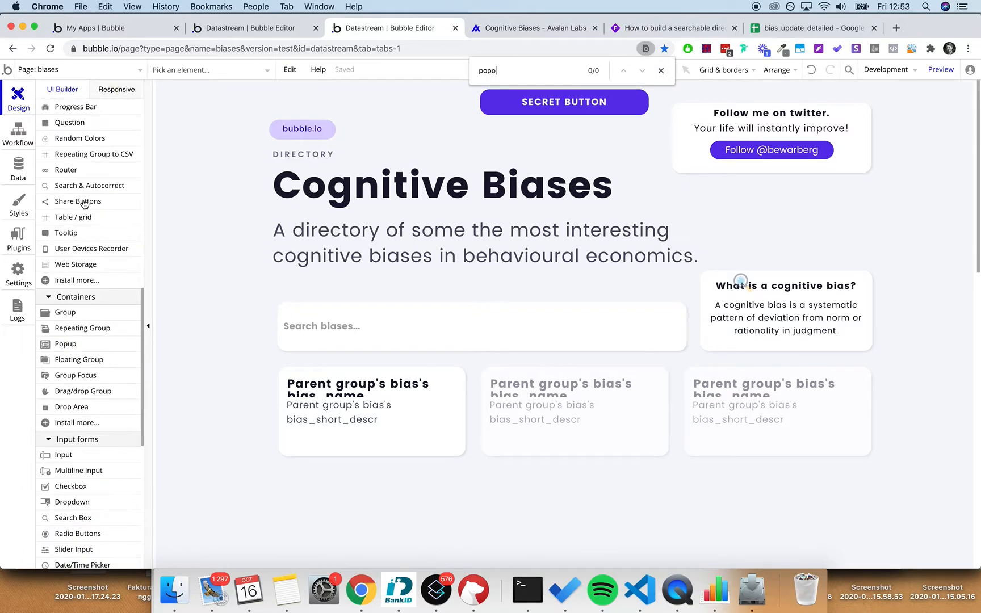
click(79, 344)
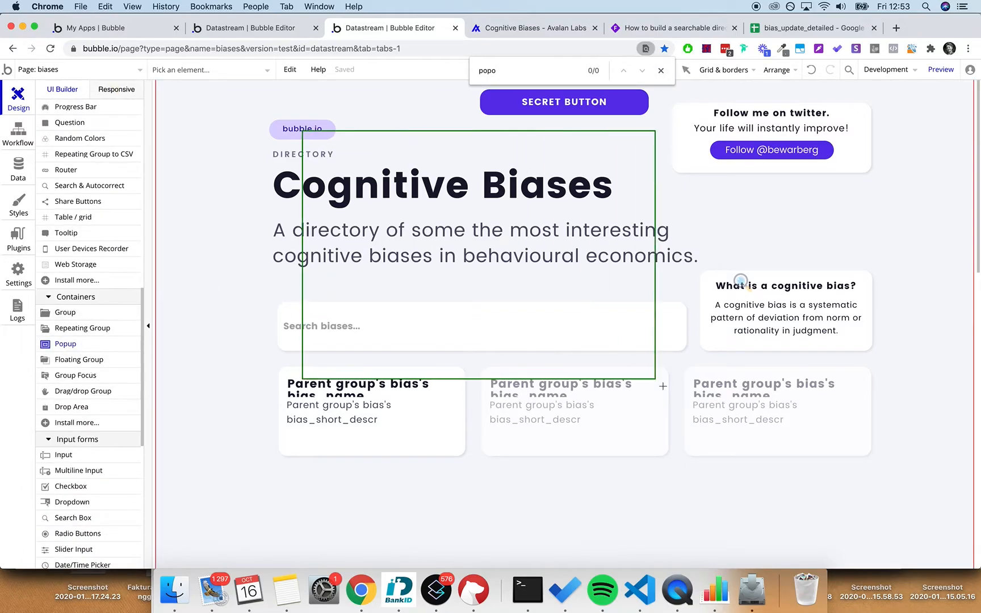
click(720, 283)
double_click(490, 148)
text(Specific Bias)
click(549, 197)
text(as)
key(BackSpace)
key(BackSpace)
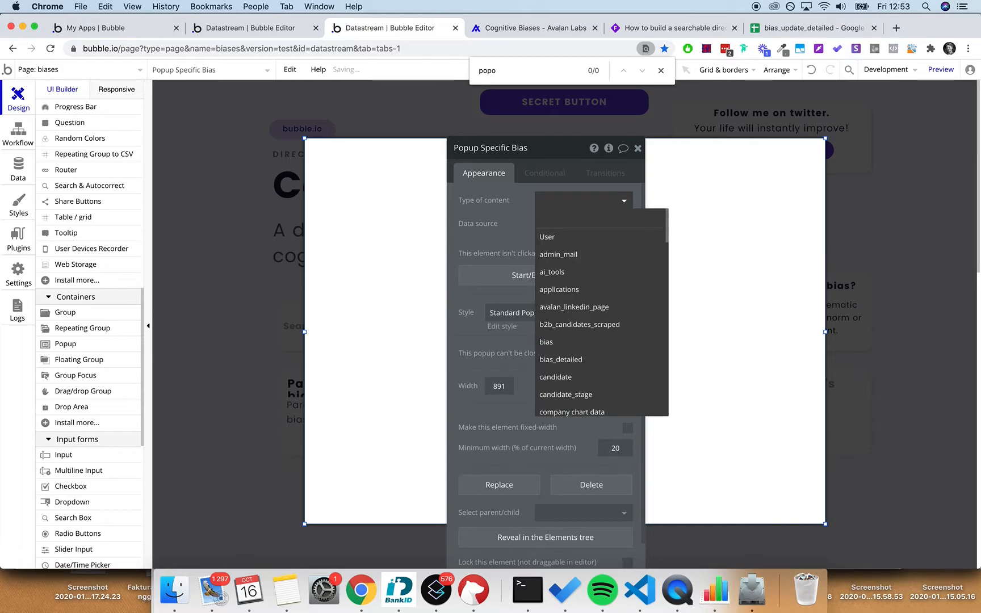
text(bias)
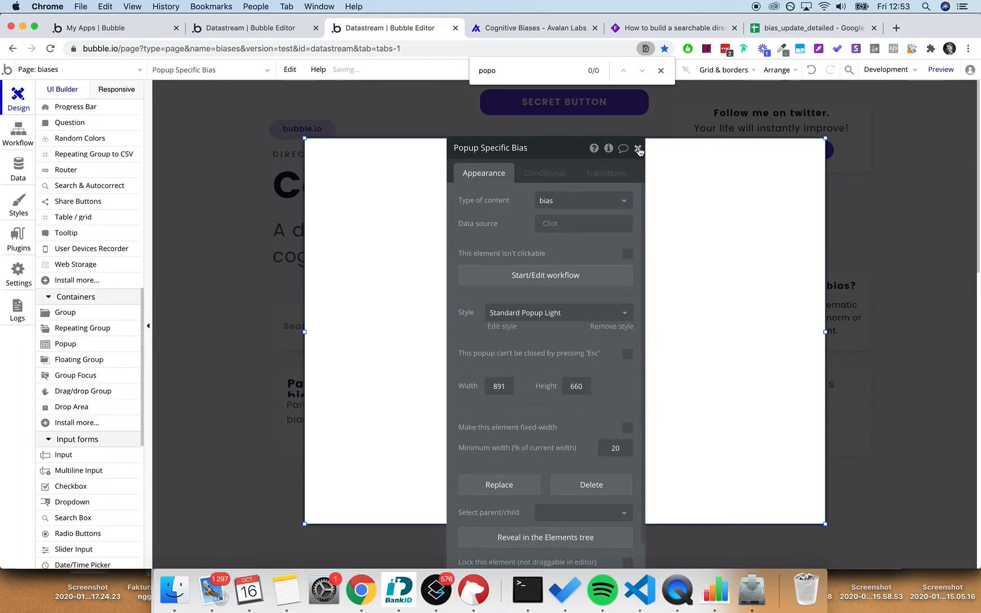
- Open the Group bias card's click workflow
click(638, 149)
click(660, 128)
double_click(457, 371)
click(543, 275)
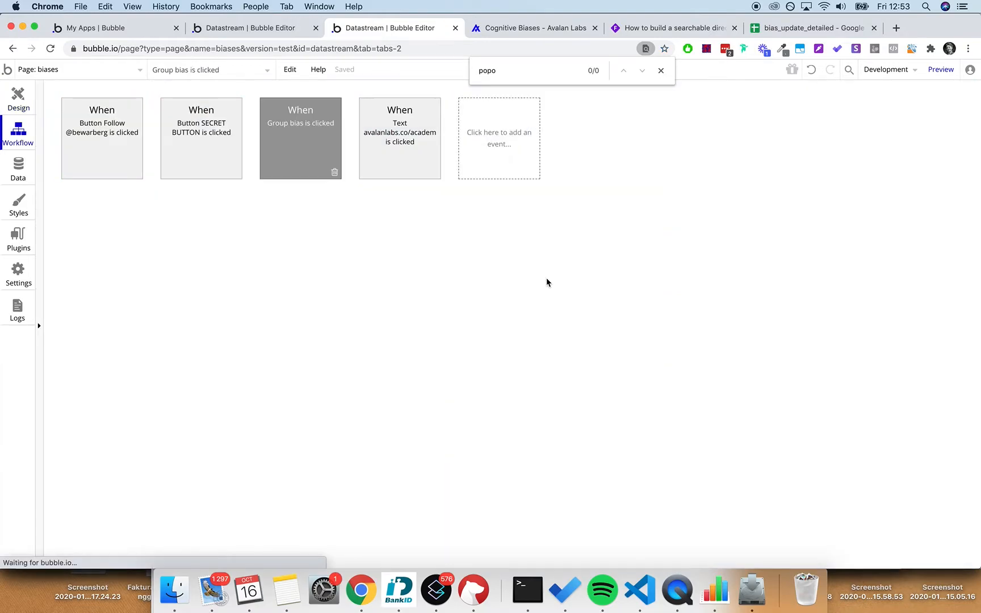
- Add a 'Show an element' action that shows Popup Specific Bias
click(126, 215)
text(show)
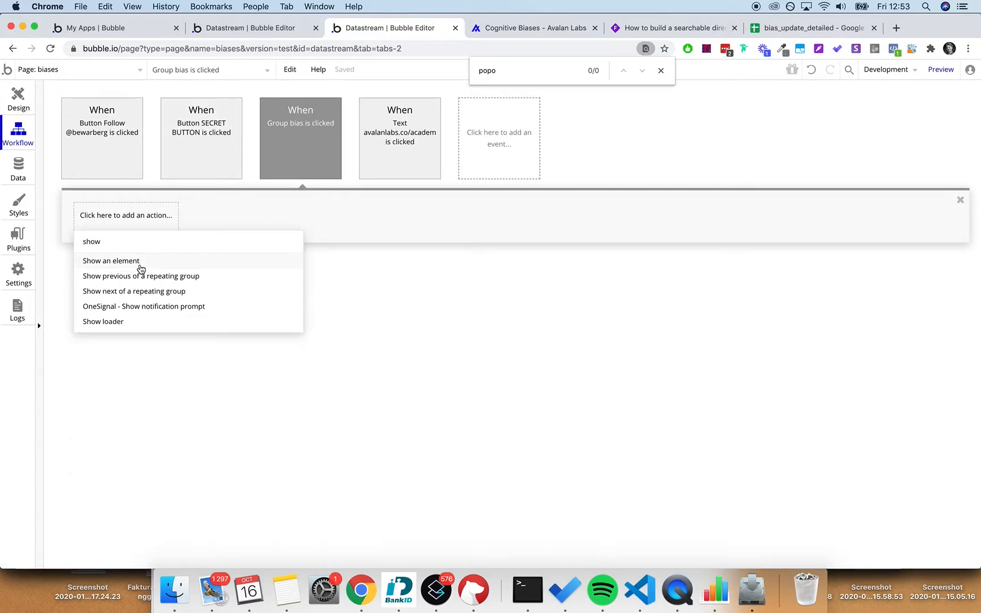
click(141, 268)
click(573, 177)
text(op)
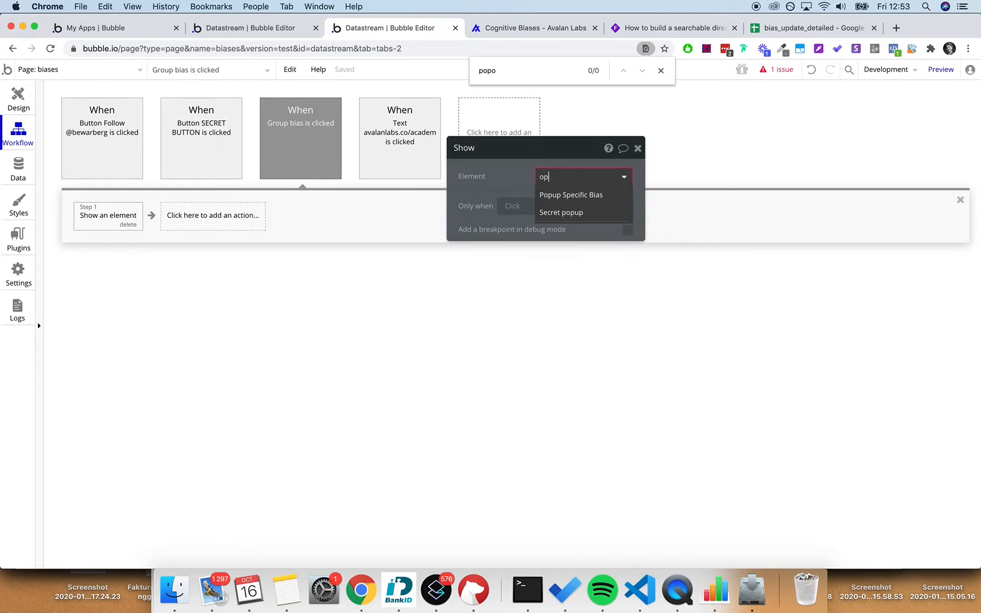
click(585, 194)
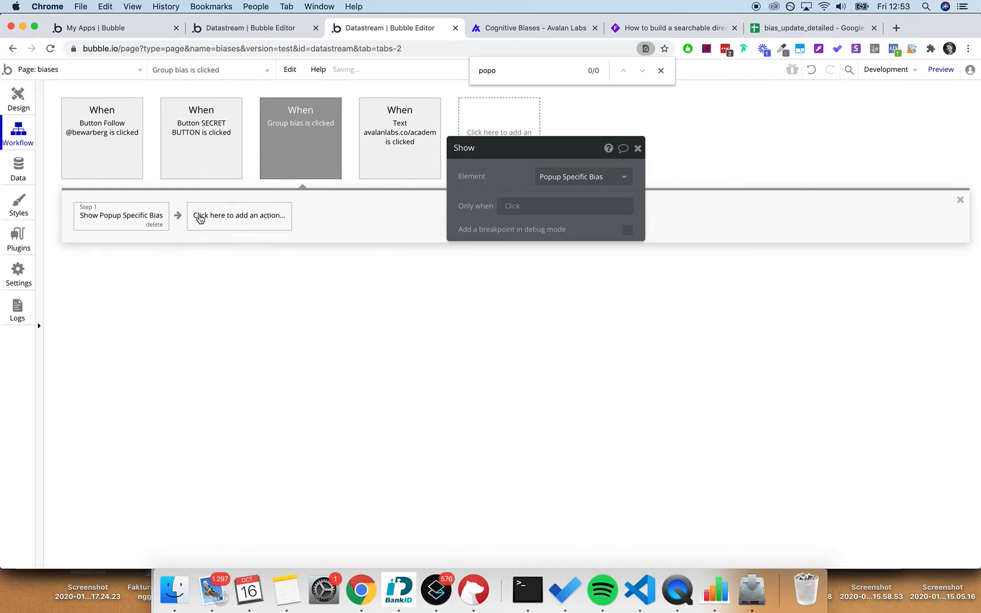
- Add 'Display data' with Current cell's bias and move it to Step 1, before the show action
click(207, 219)
text(dis)
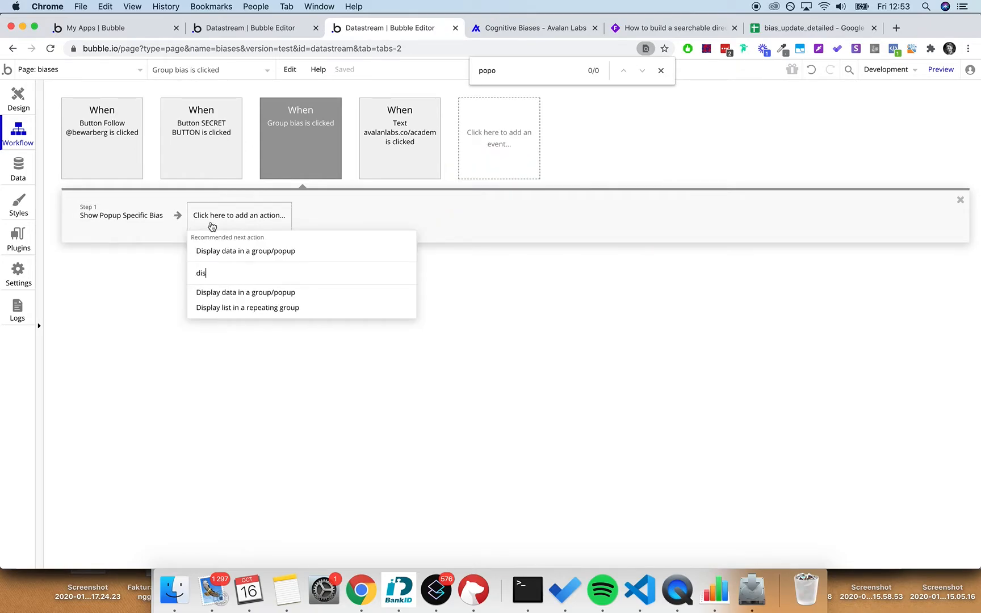
click(238, 250)
click(559, 199)
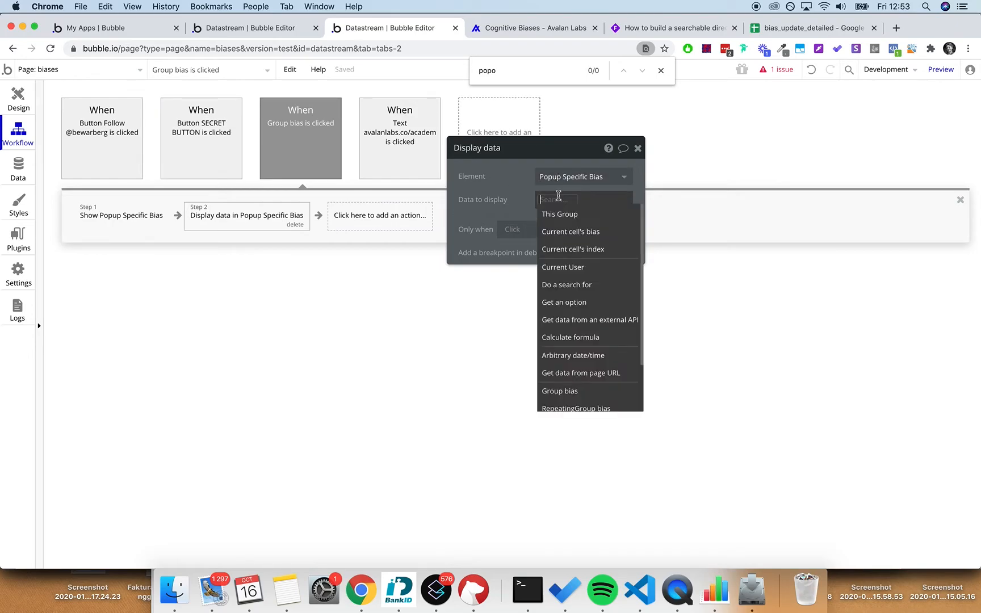
click(570, 232)
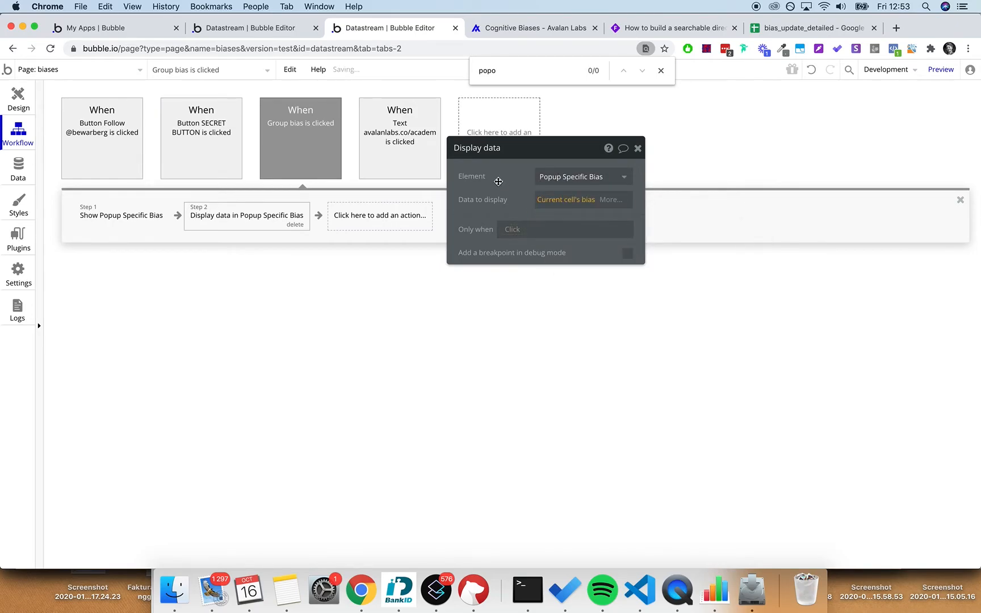
drag(262, 213, 133, 217)
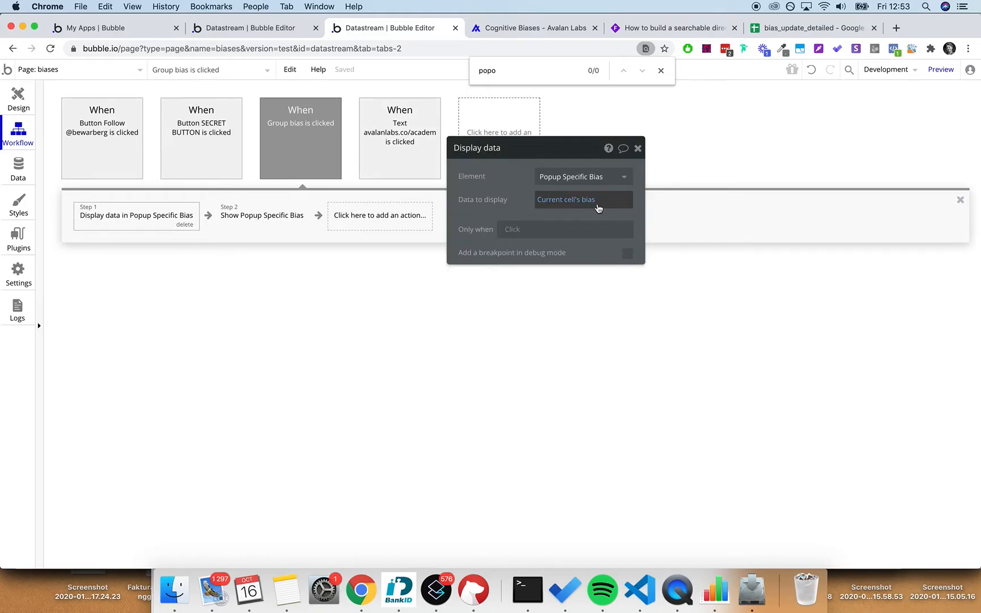
click(283, 218)
click(179, 220)
click(18, 95)
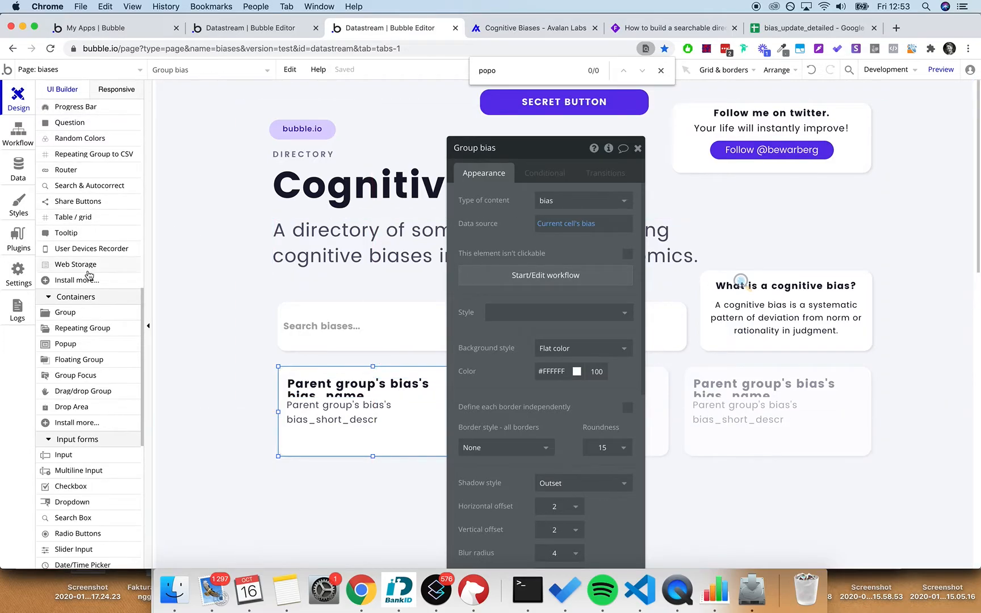
- Find Popup Specific Bias in the expanded Elements tree and display it on the canvas
scroll(60, 125, up, 10)
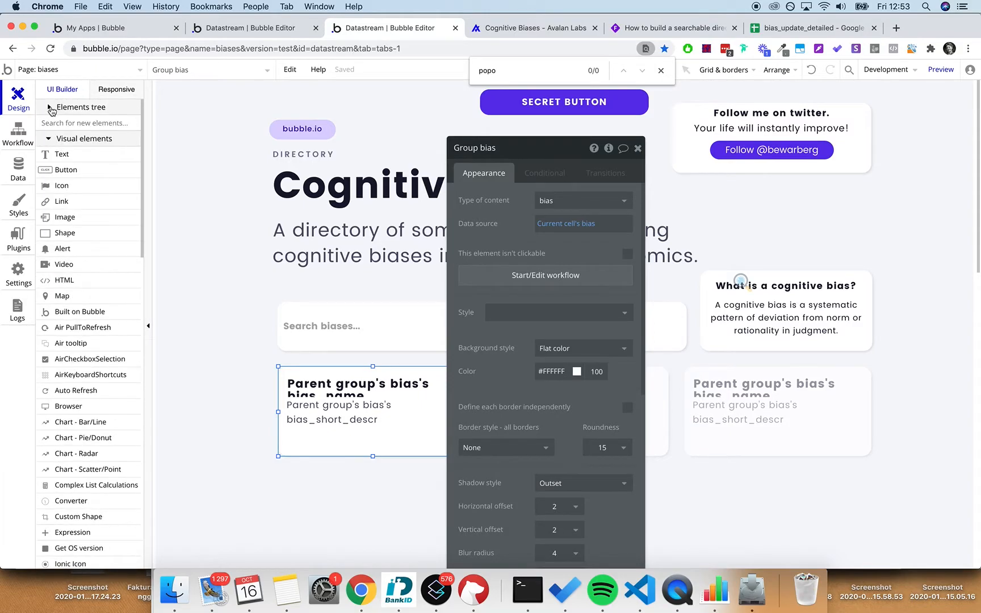
click(50, 108)
click(67, 162)
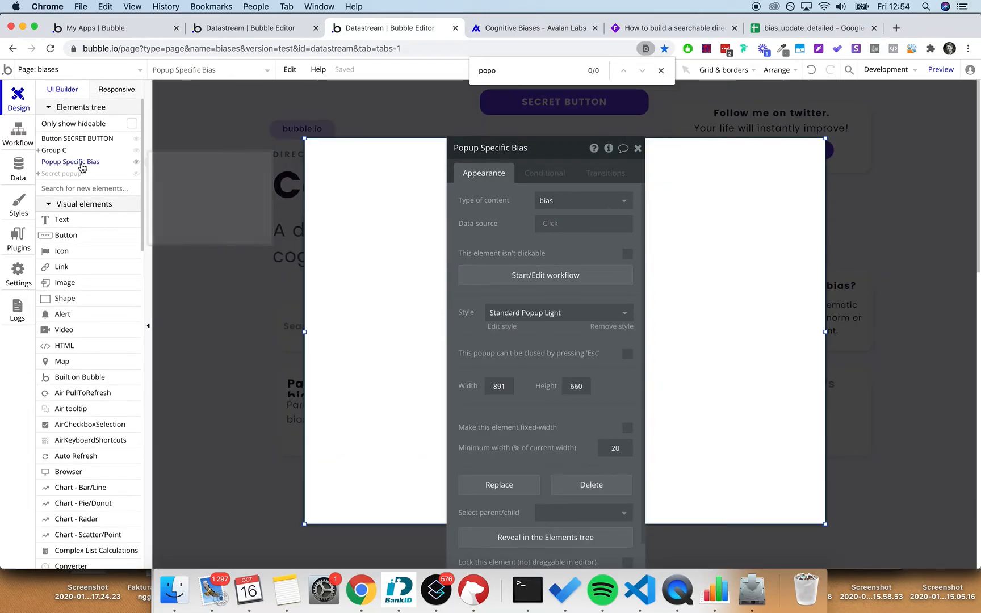
drag(521, 157, 758, 149)
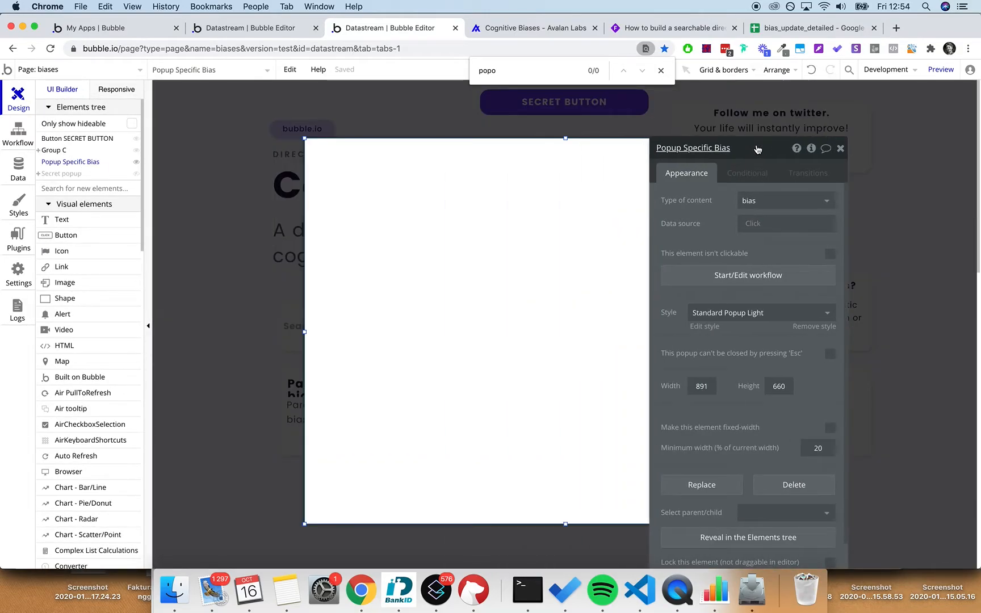
click(841, 149)
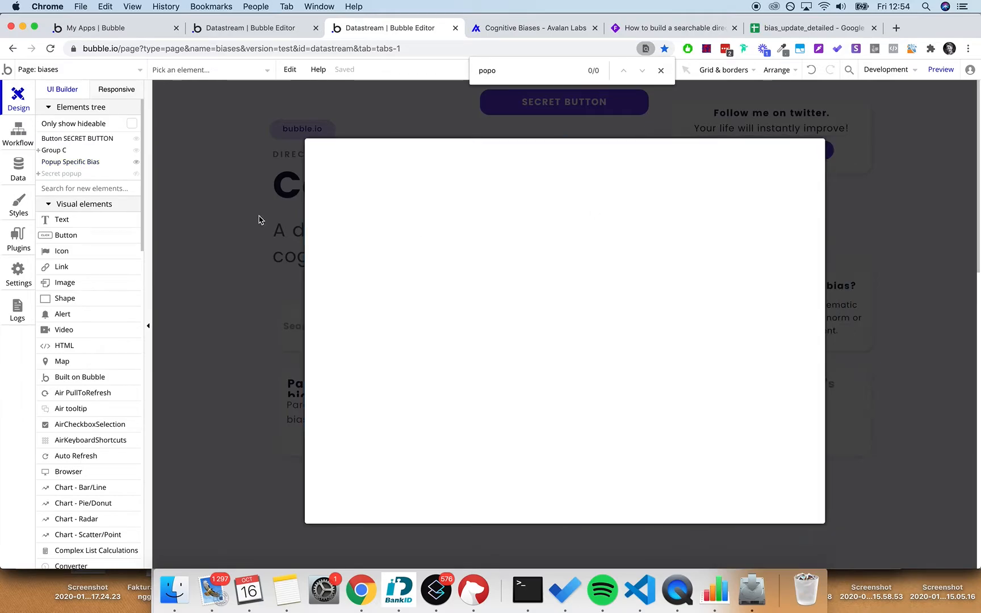
- Select the page's bubble.io label, DIRECTORY text and Cognitive Biases heading, and paste them into Popup Specific Bias
click(227, 210)
click(309, 130)
shift+click(321, 154)
shift+click(346, 187)
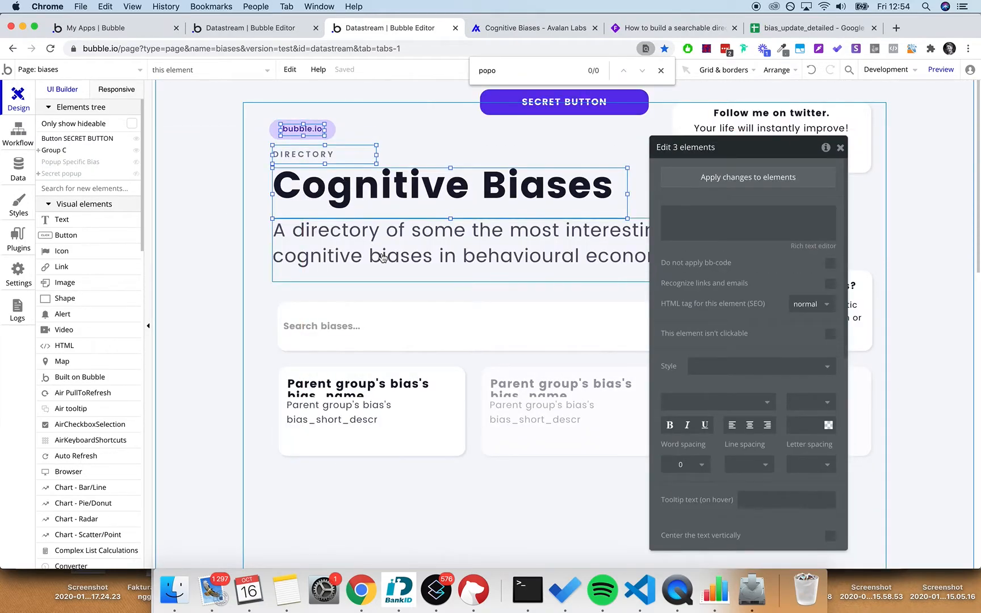
click(93, 163)
key(super+v)
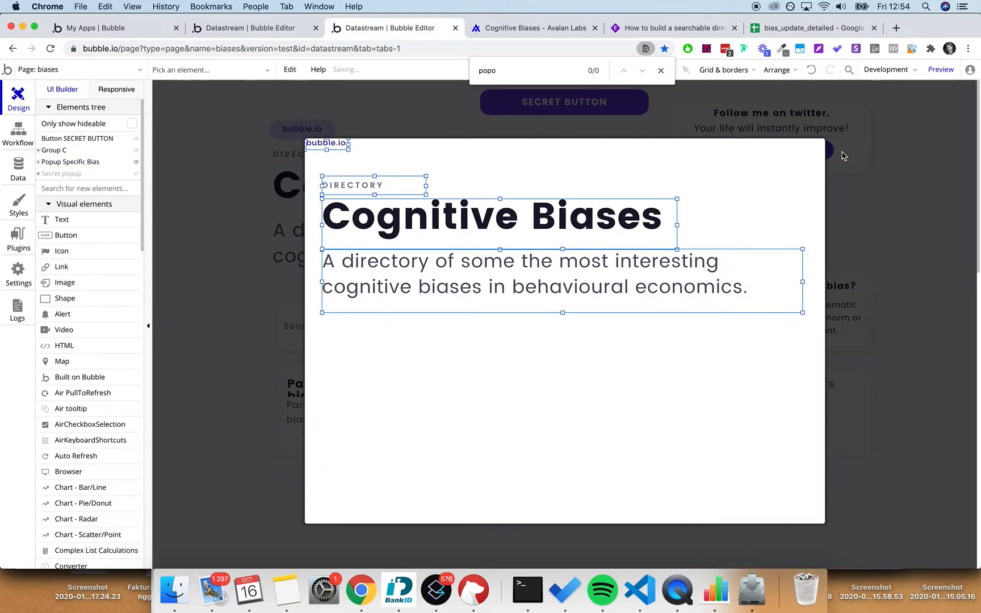
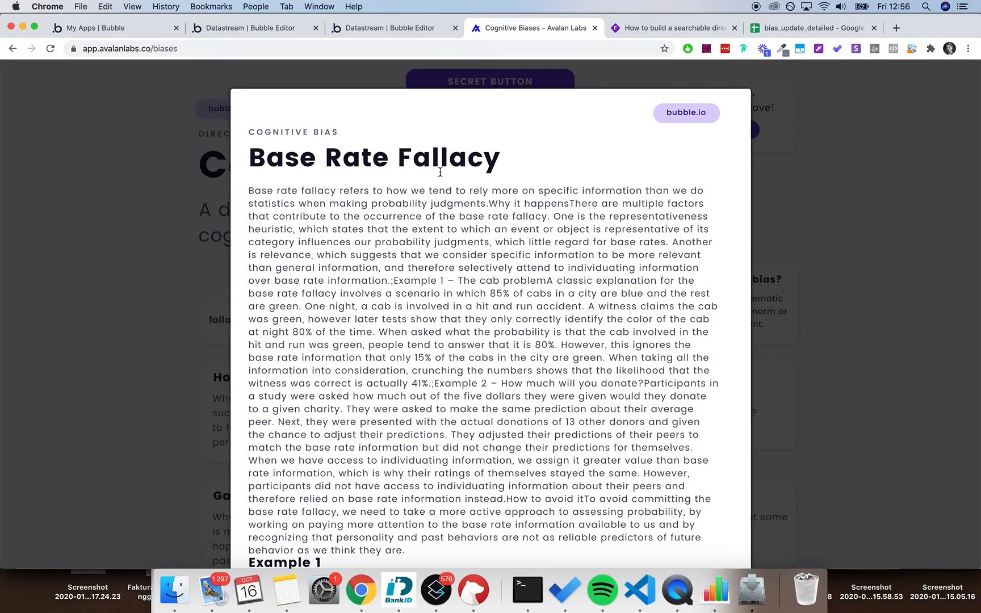
- Scroll through the Base Rate Fallacy popup's description and examples, then back to its heading
scroll(440, 172, up, 3)
scroll(440, 172, down, 5)
scroll(440, 171, down, 2)
scroll(440, 171, up, 10)
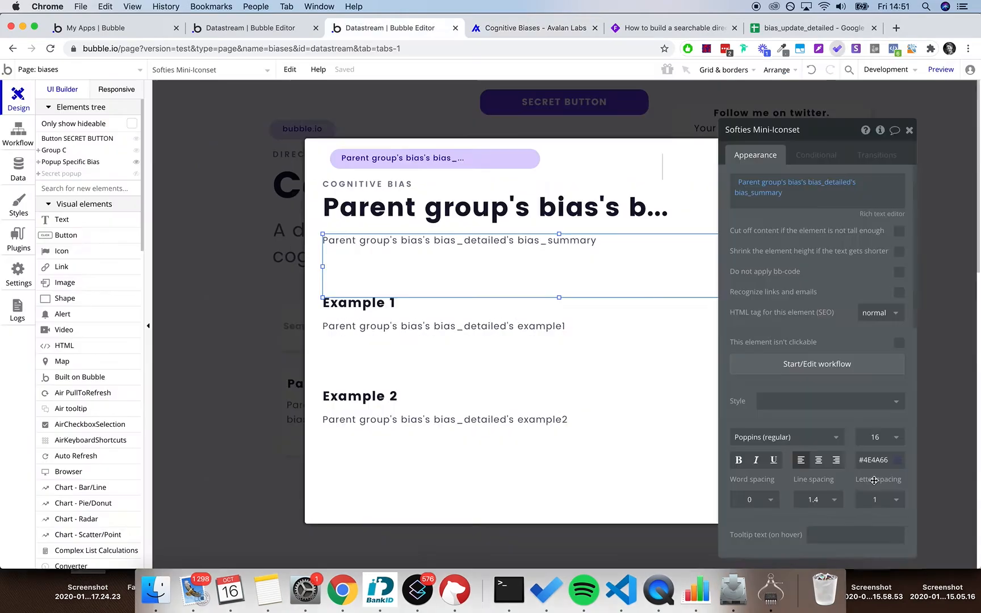
- Set the bias summary, Example 1 and Example 2 texts to font size 12
click(877, 438)
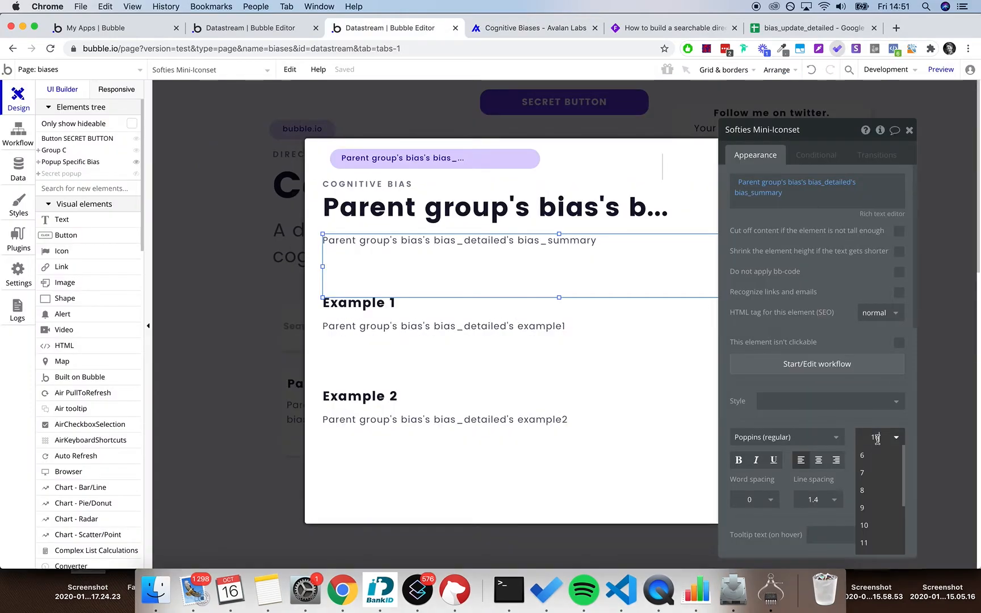
double_click(878, 439)
text(12)
click(849, 414)
click(461, 327)
click(876, 437)
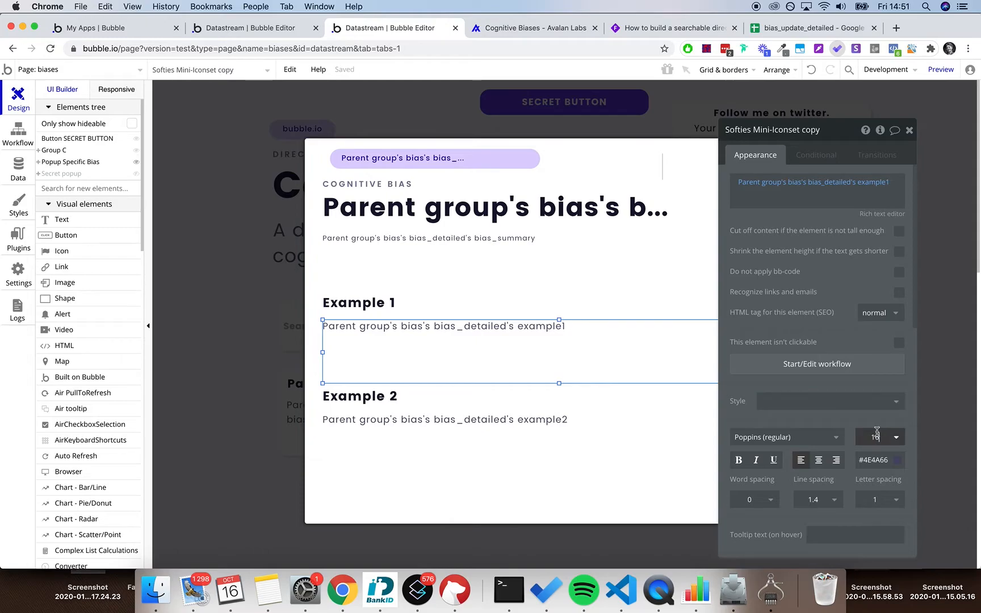
click(515, 439)
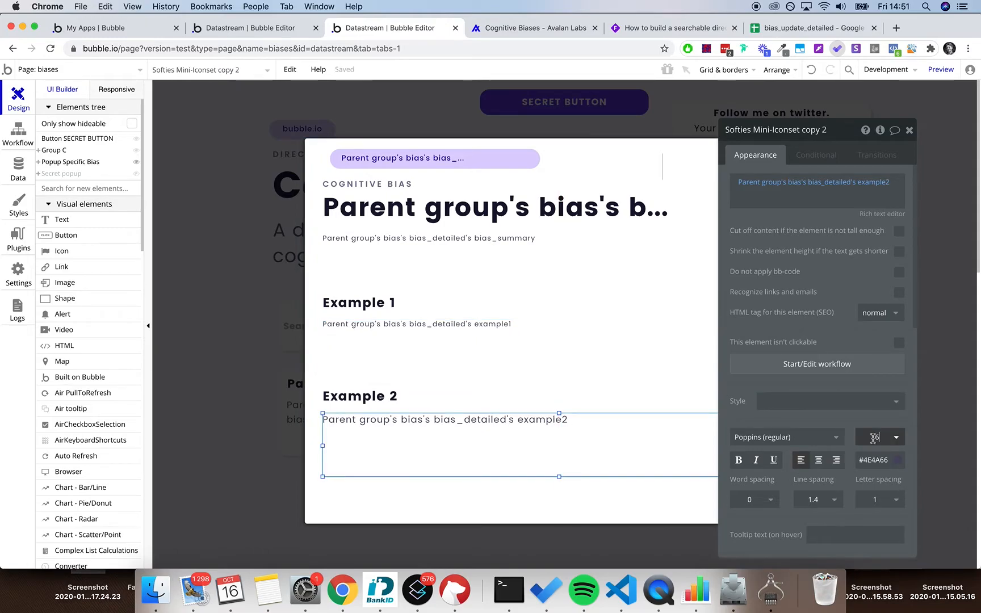
- Stretch the Popup Specific Bias down to 682 px tall
click(624, 505)
drag(565, 524, 566, 537)
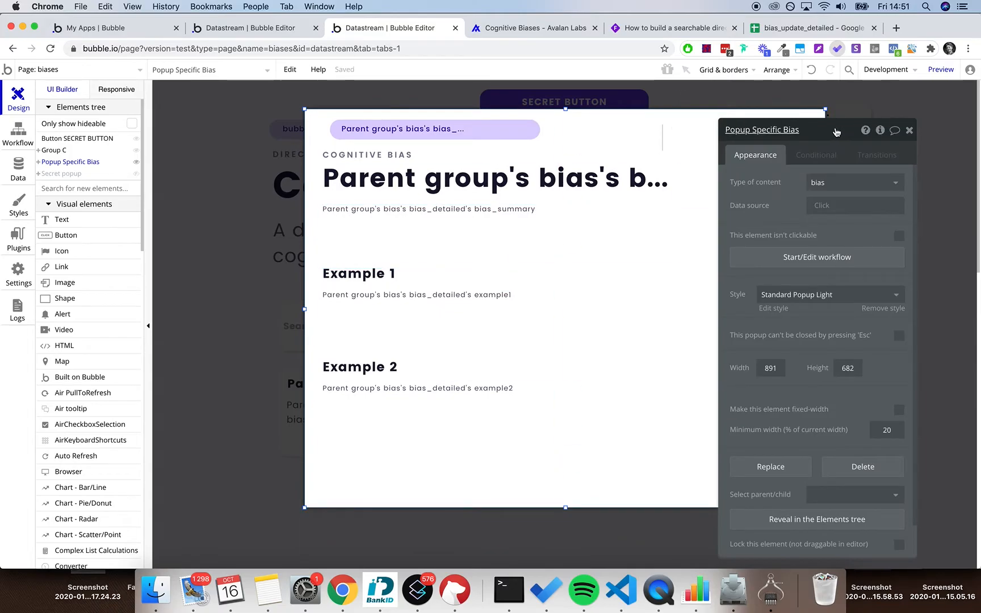
drag(878, 130, 755, 132)
- Replace the pill's dynamic bias name with the text 'Built on bubble.io'
click(788, 130)
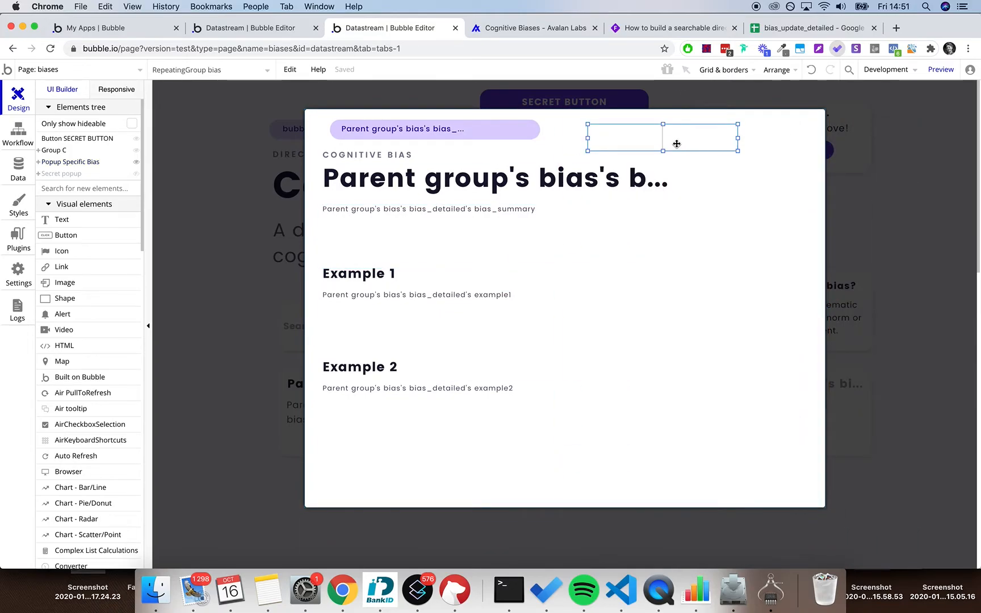
click(446, 128)
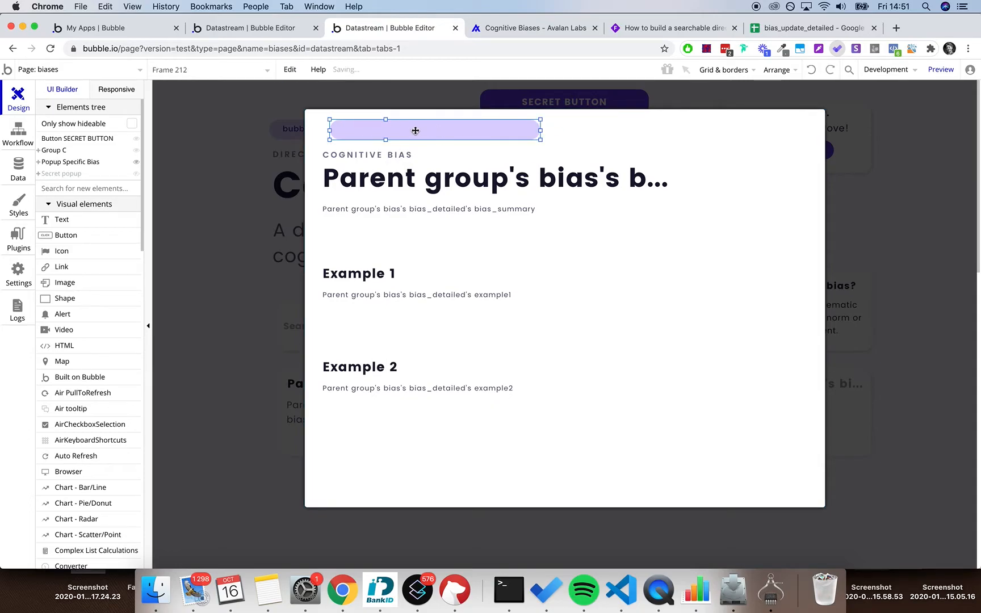
double_click(381, 130)
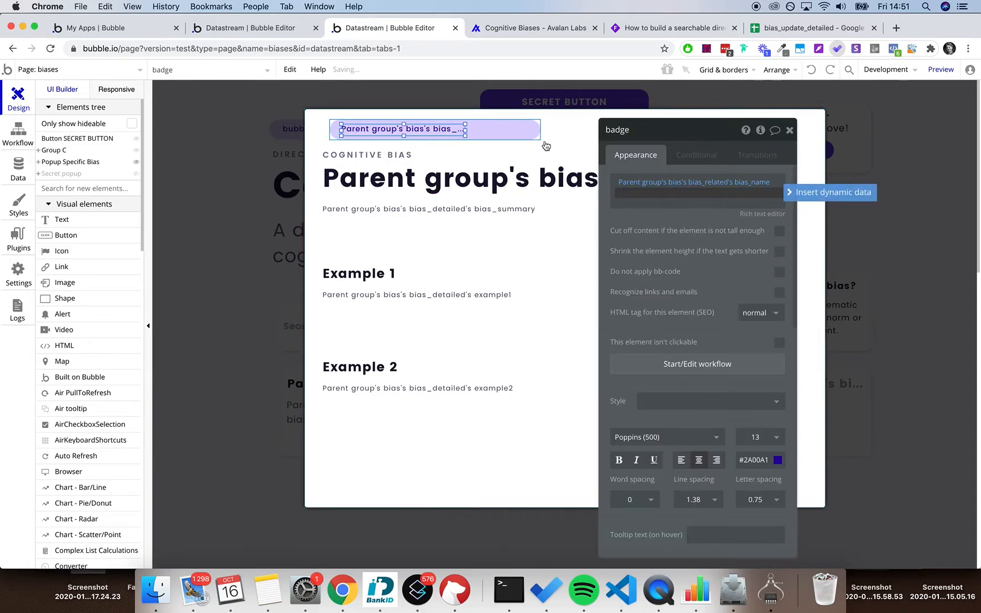
key(BackSpace)
key(BackSpace)
text(Built on bubble.io)
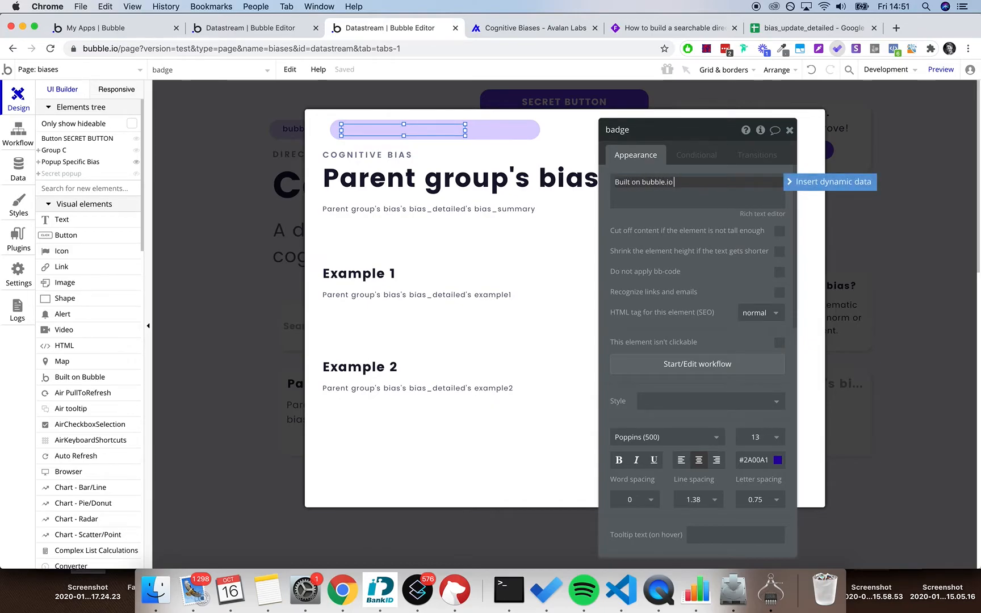
click(789, 130)
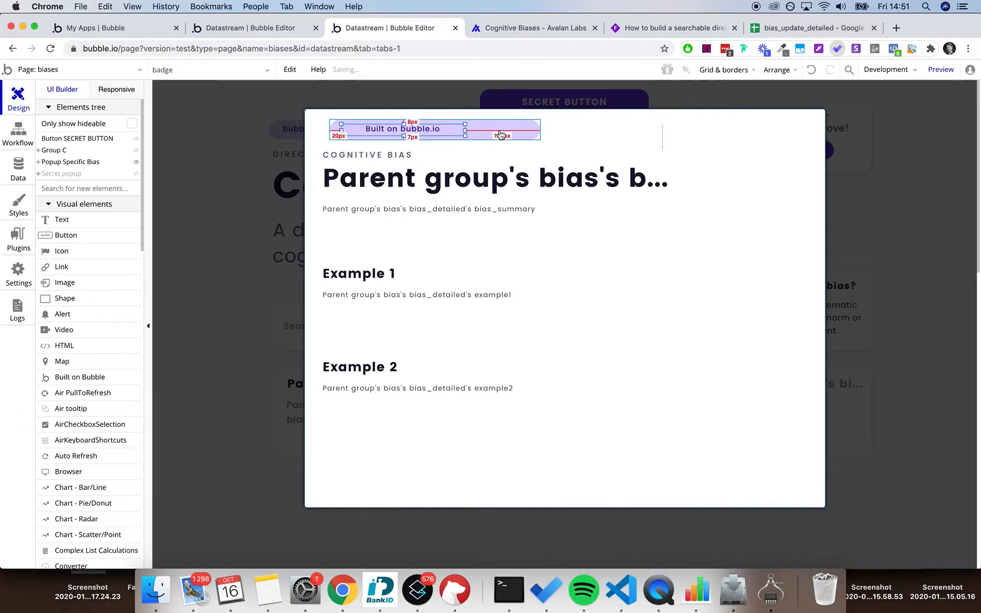
double_click(480, 130)
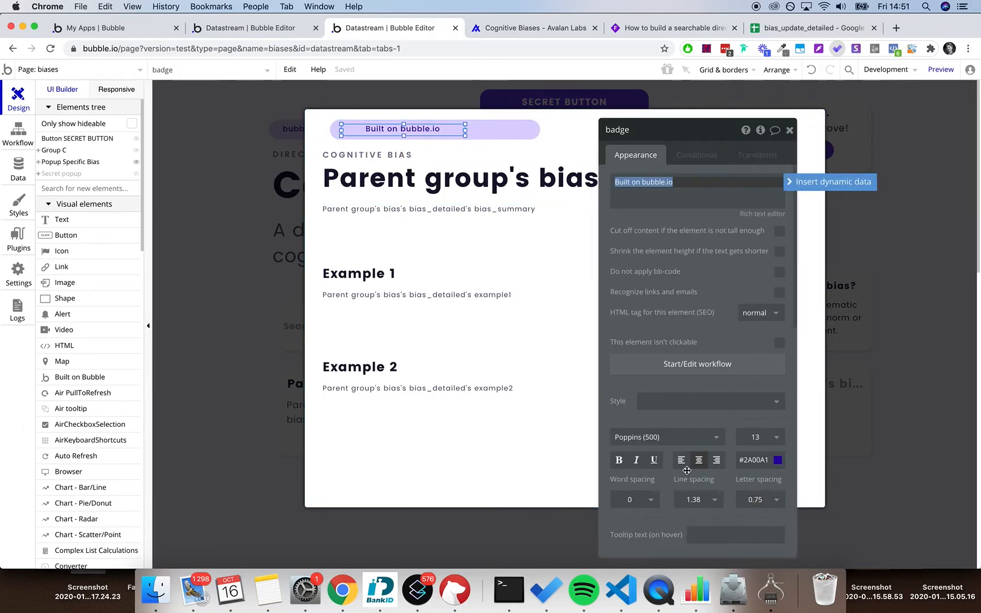
click(789, 130)
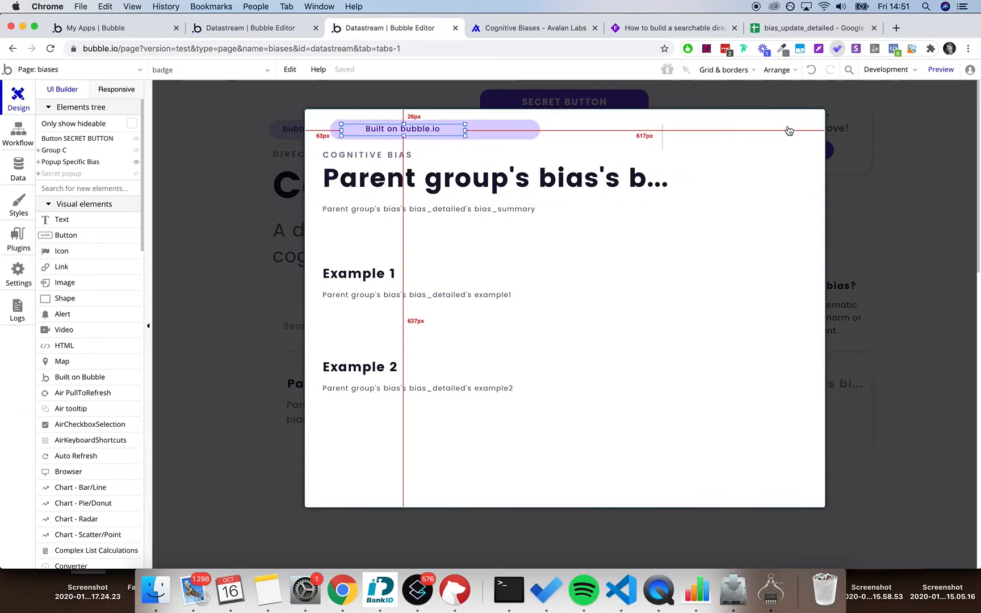
- Narrow the badge text box and its Frame 212 pill to about 178 px wide
drag(465, 131, 423, 130)
click(478, 131)
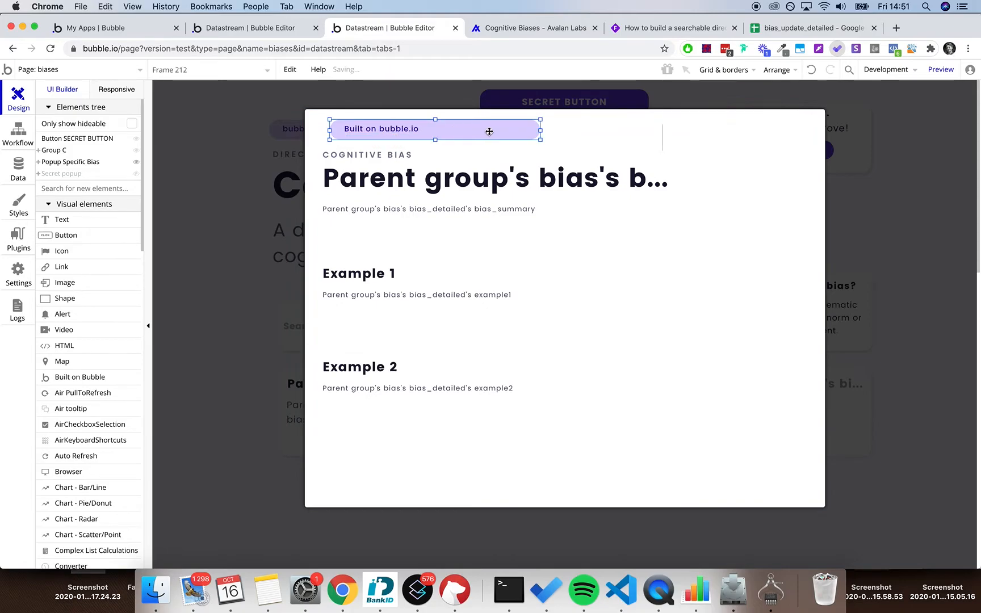
drag(541, 131, 421, 132)
click(471, 139)
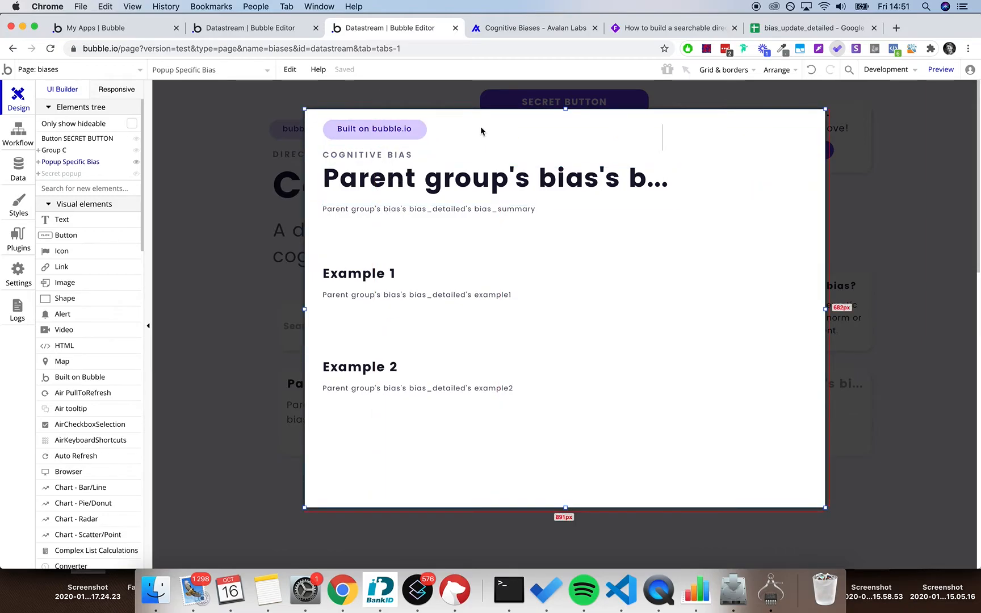
click(669, 129)
key(Escape)
click(422, 132)
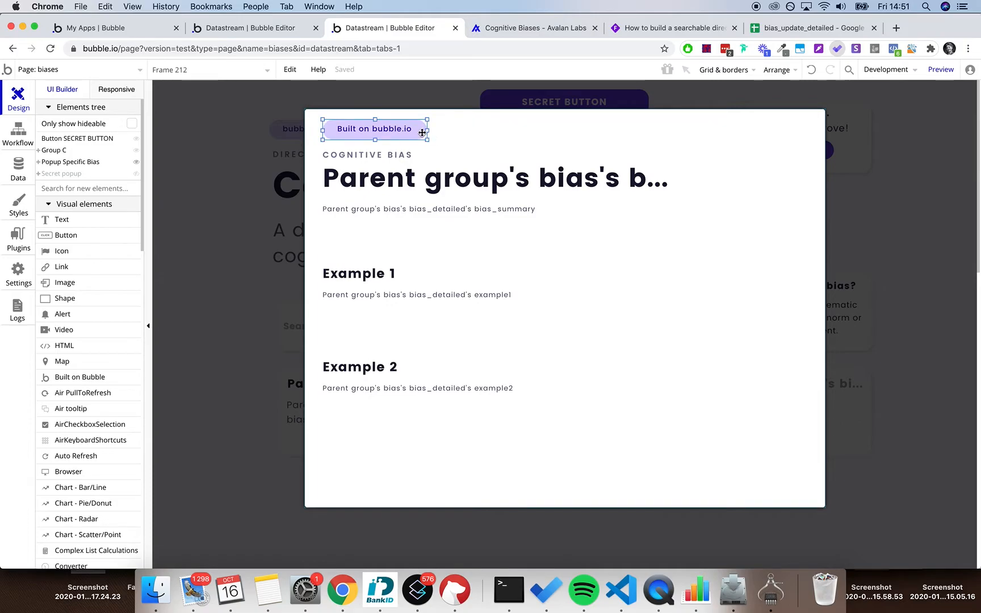
click(425, 143)
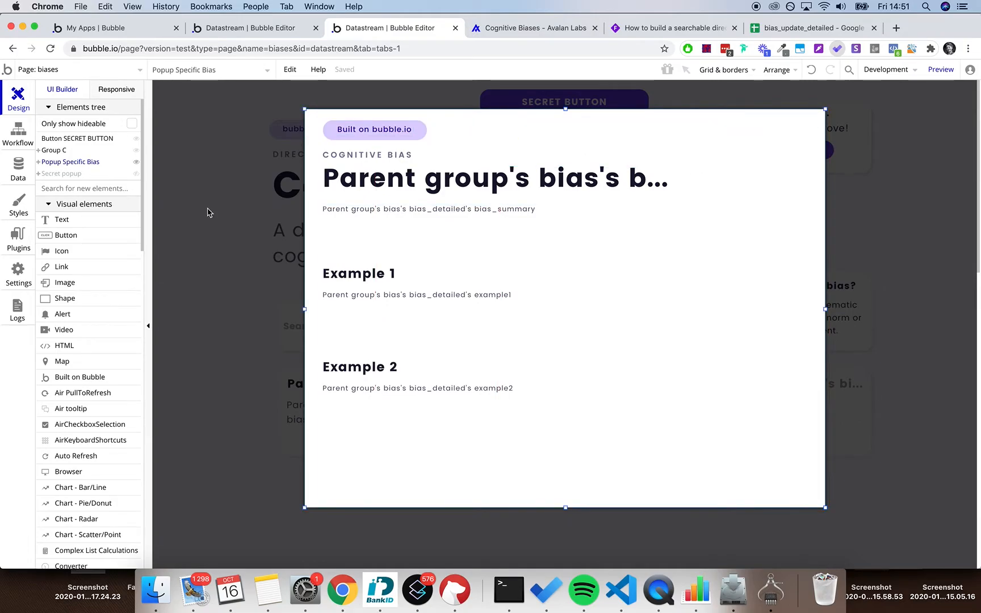
- Draw a new Ionic Icon element near the bias popup's top-right corner
scroll(76, 272, down, 4)
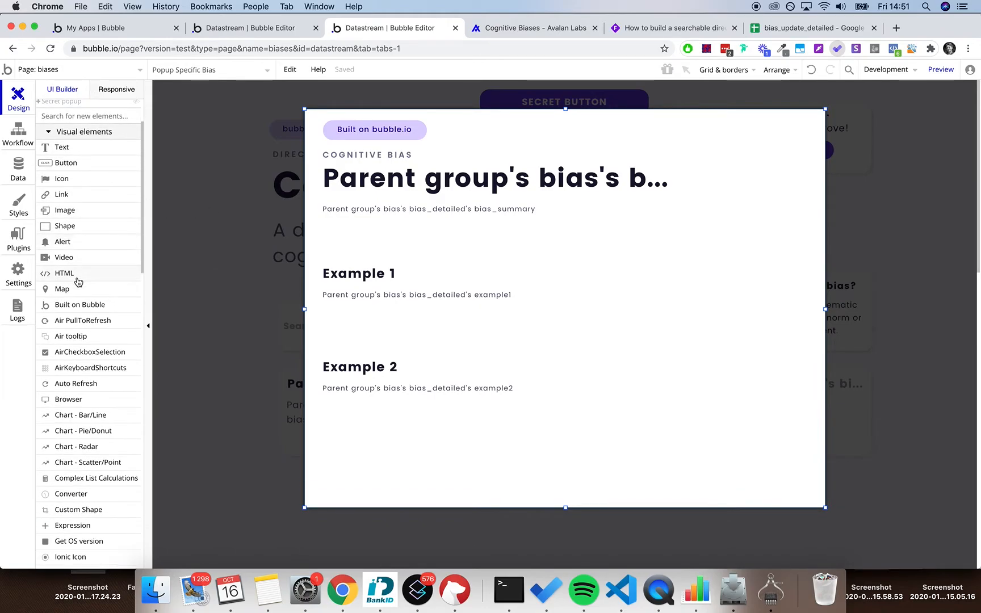
scroll(78, 282, down, 3)
click(85, 456)
drag(732, 125, 782, 168)
click(599, 169)
double_click(599, 169)
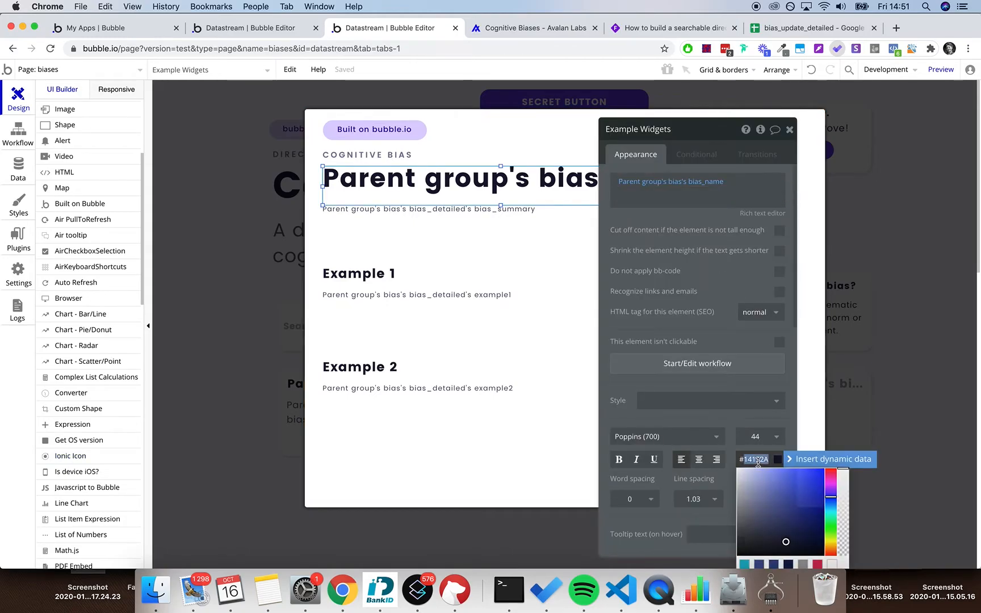
- Set the icon to ion-android-open with icon colour #14132A
double_click(775, 138)
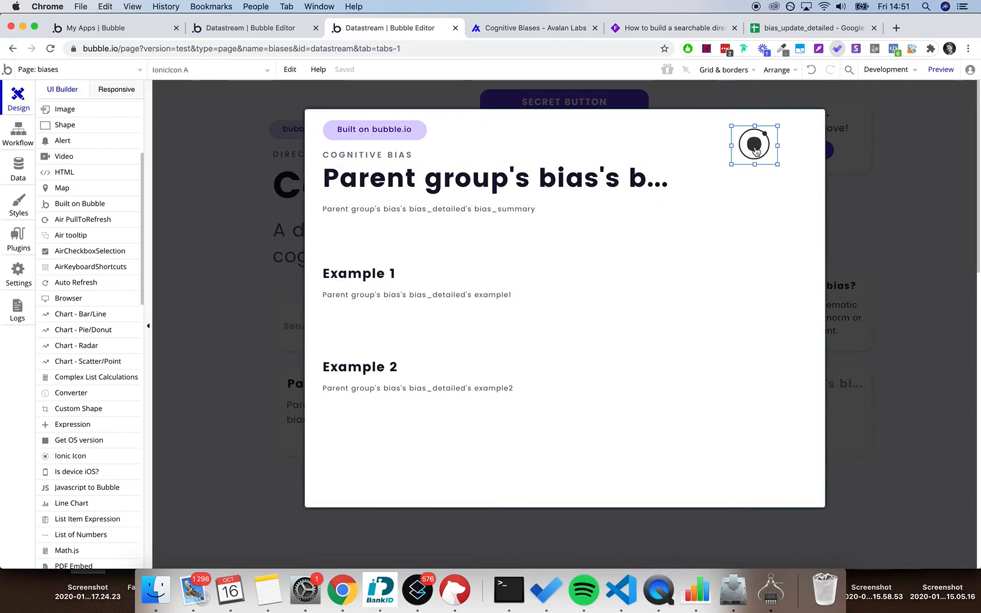
click(640, 182)
click(640, 183)
text(link)
key(super+a)
text(go)
key(BackSpace)
key(BackSpace)
key(BackSpace)
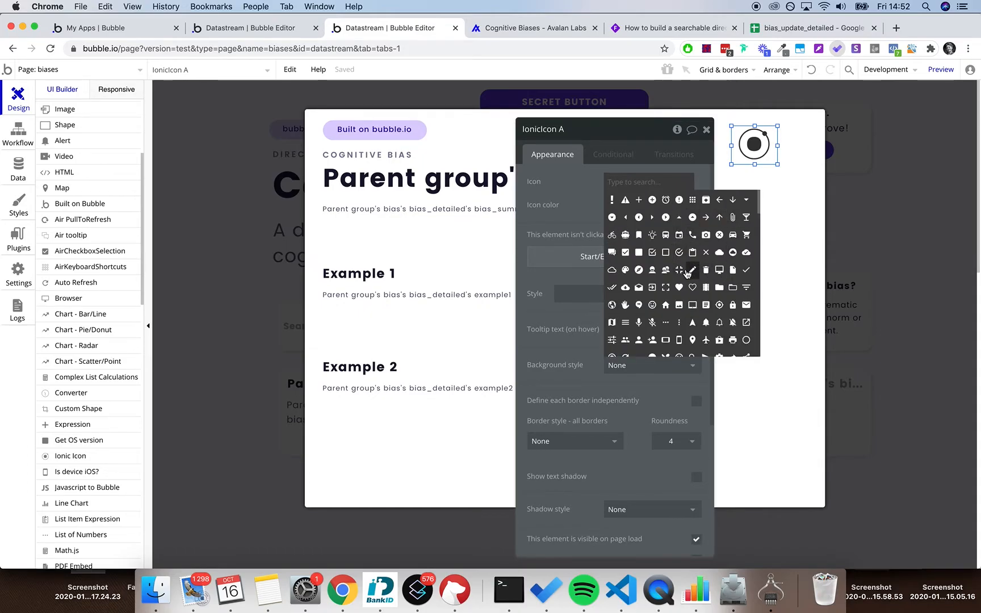
text(open)
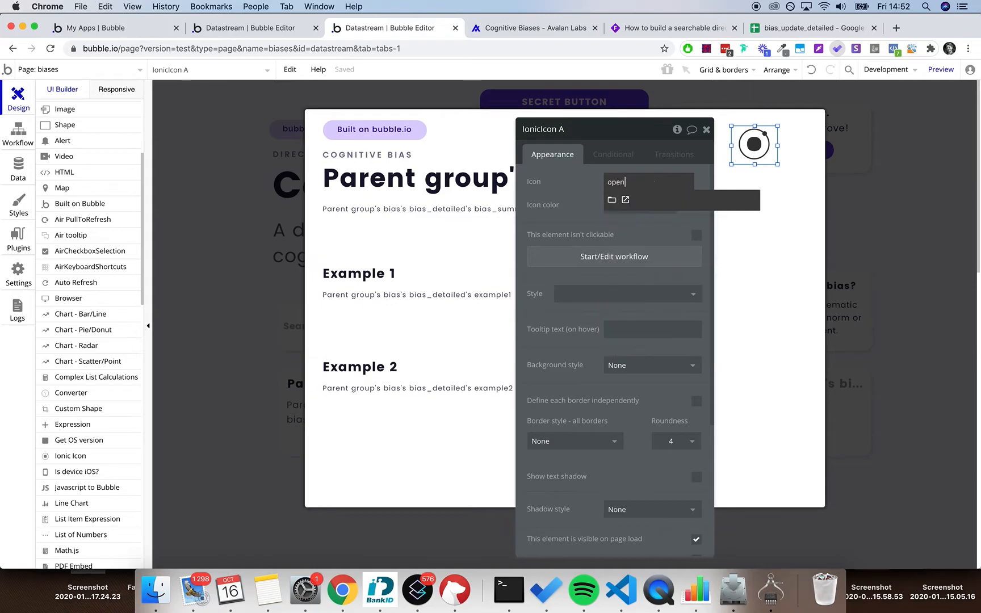
click(627, 200)
click(620, 205)
text(#14132A)
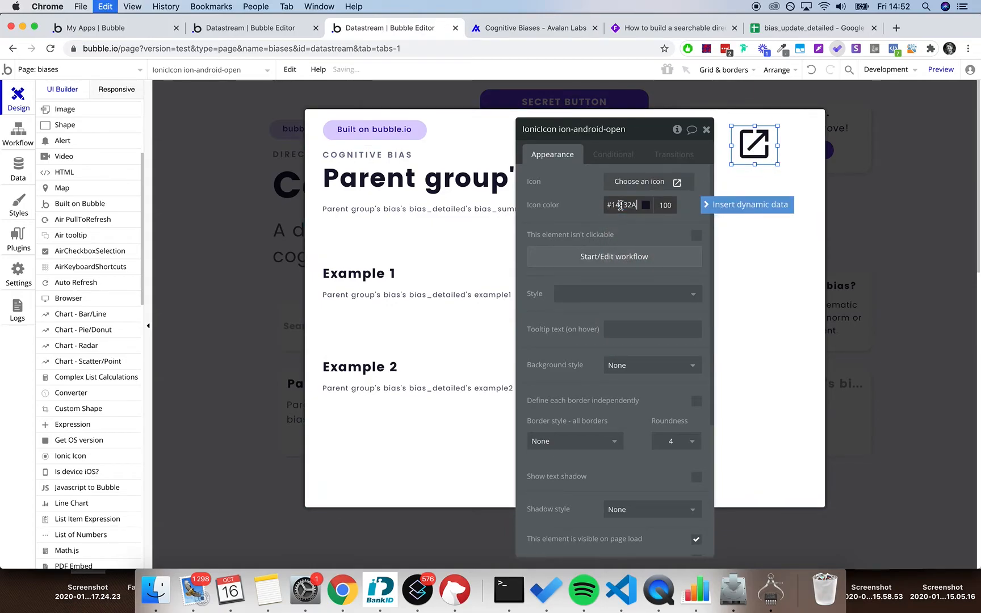
- Give the icon's click workflow an 'Open URL in New Tab' action using Parent group's bias's test_link
click(616, 257)
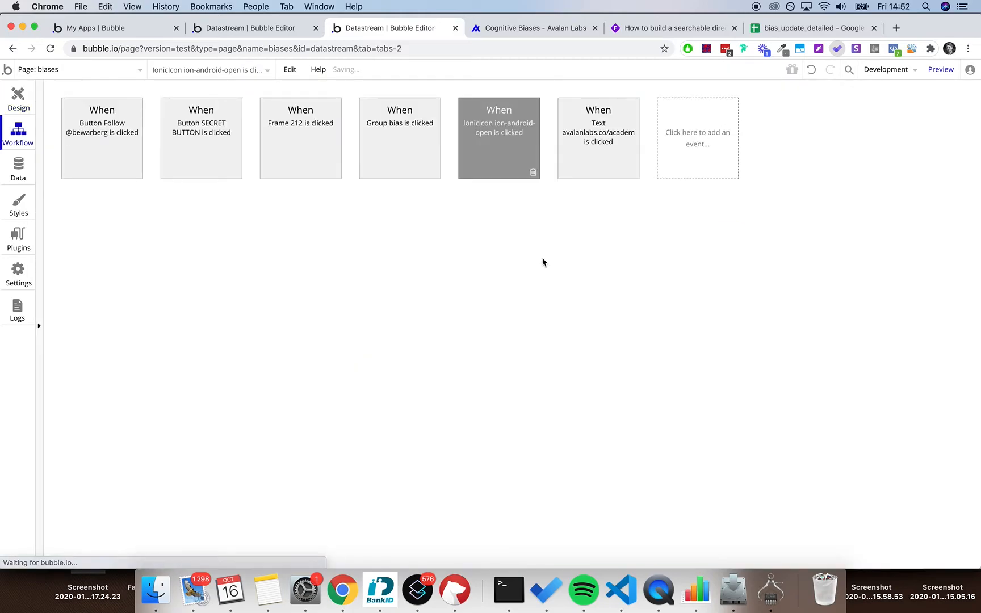
click(138, 226)
text(open)
click(147, 277)
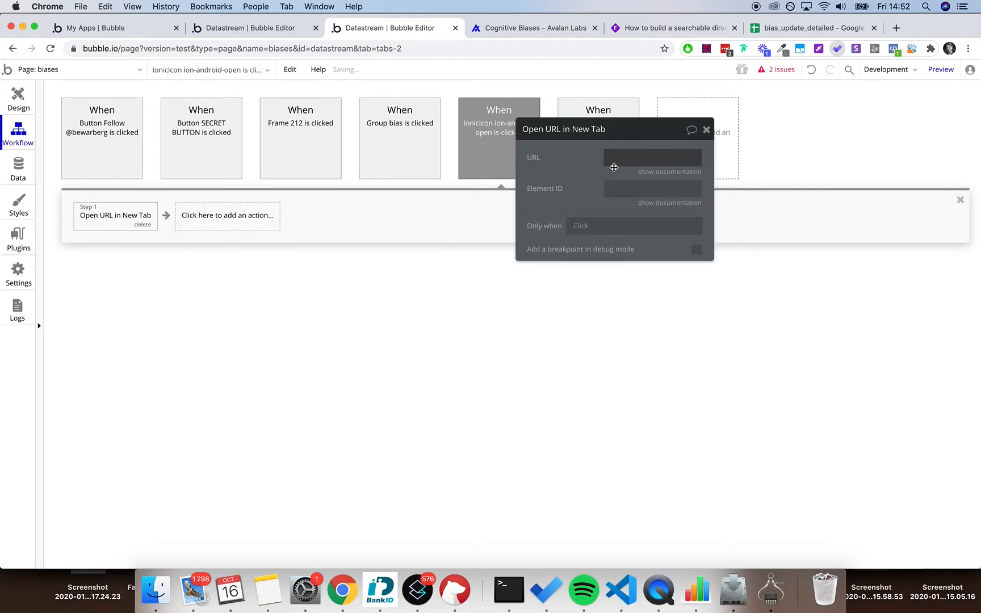
click(639, 154)
click(747, 162)
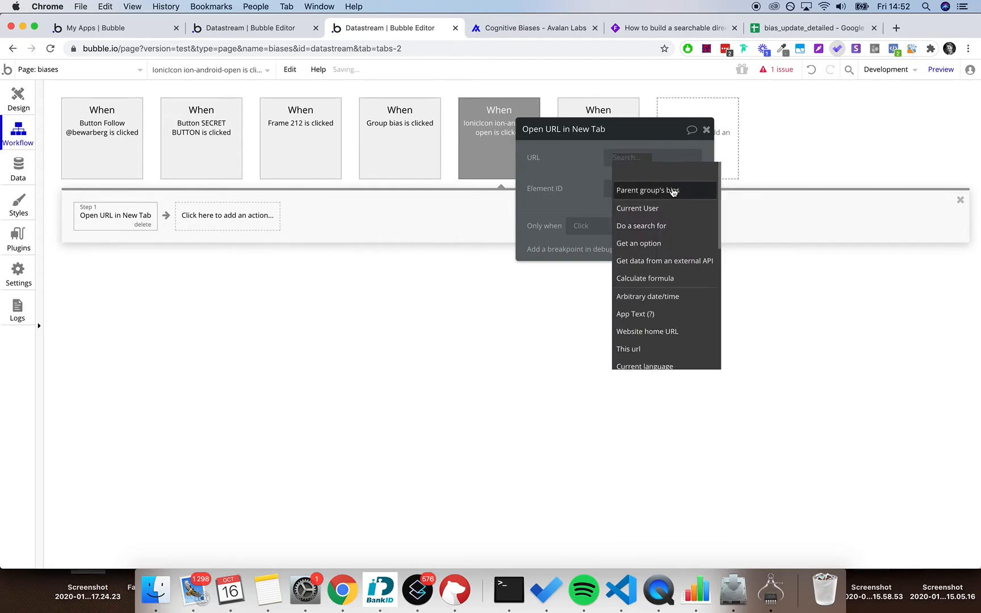
click(673, 191)
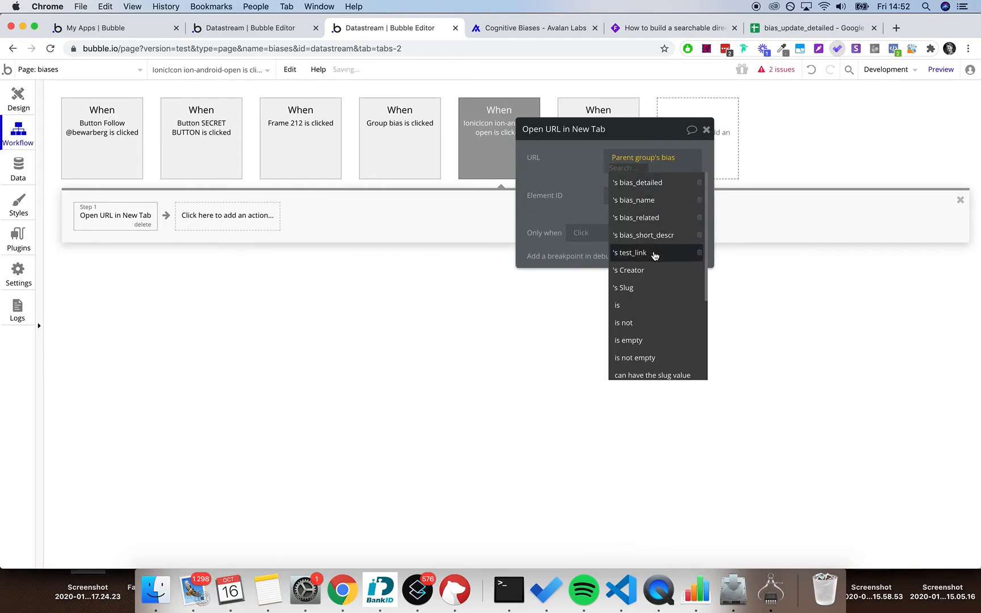
click(653, 253)
click(612, 189)
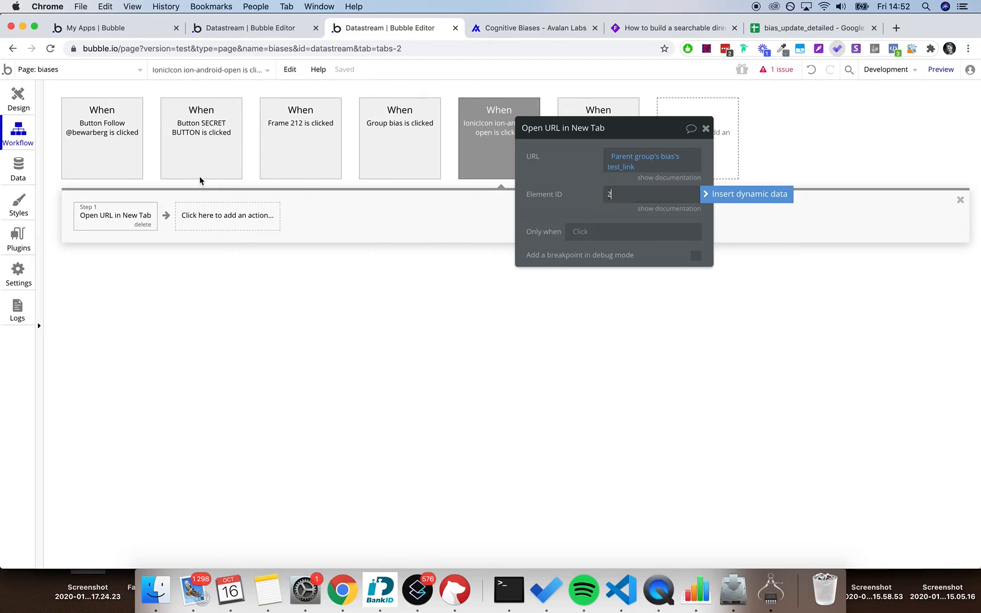
click(18, 98)
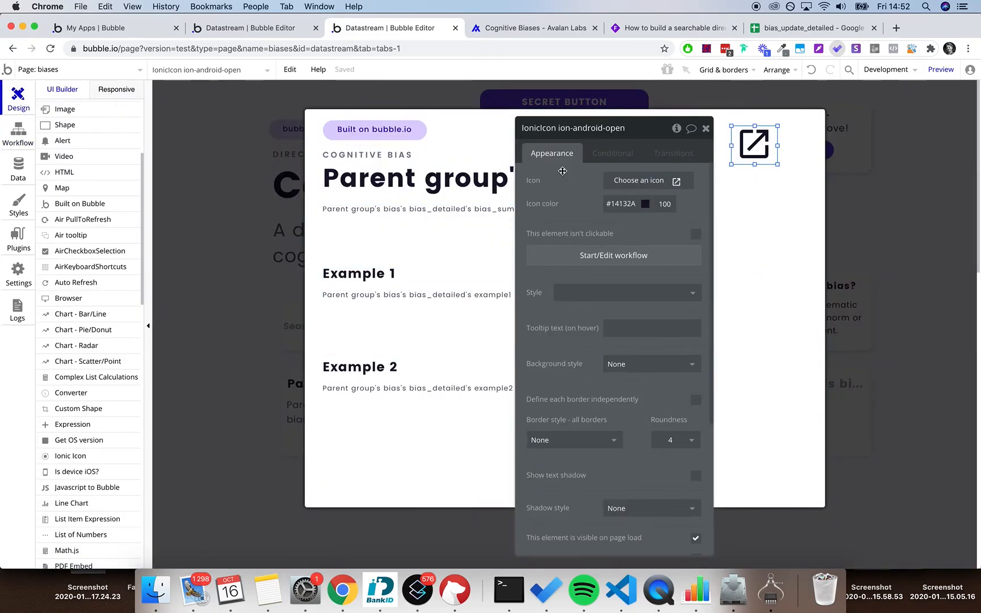
- Shrink the open icon and place it in the popup's top-right corner
scroll(572, 241, down, 5)
click(607, 540)
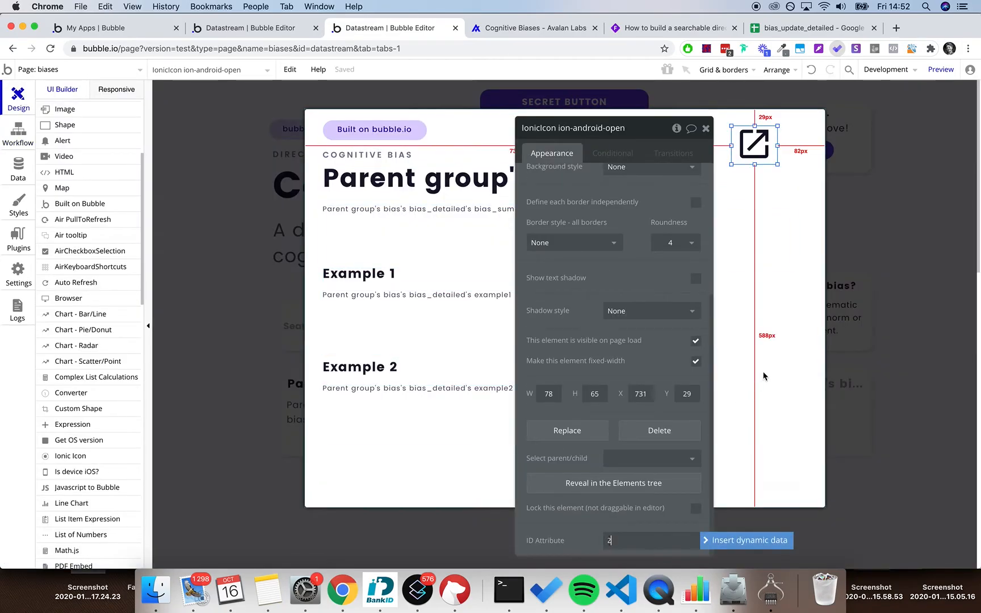
click(756, 142)
drag(778, 166, 810, 135)
click(778, 219)
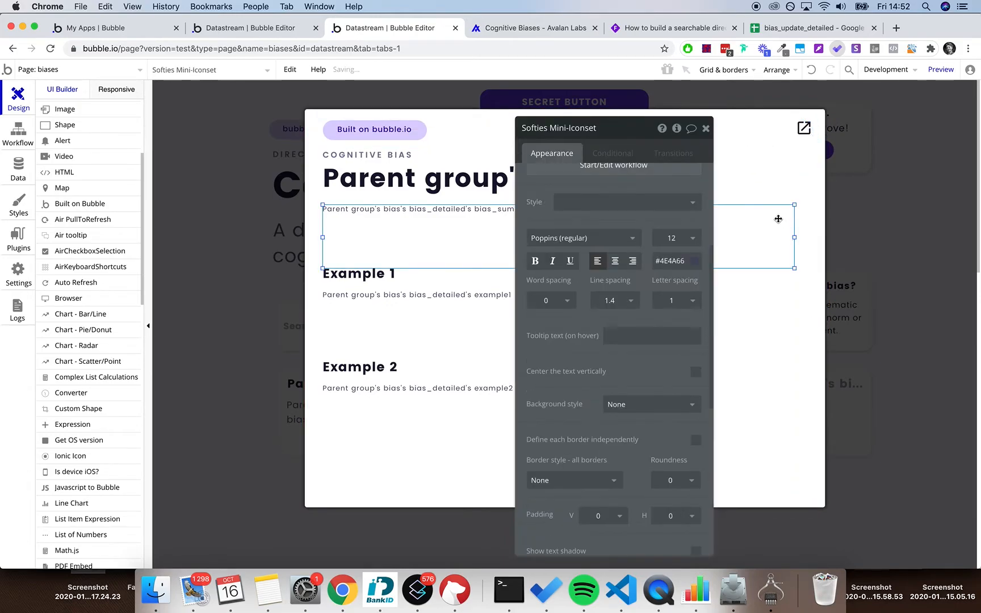
click(707, 137)
- Deploy the current version to Live and reload the live Cognitive Biases page
click(892, 69)
click(830, 138)
text(ad)
key(Return)
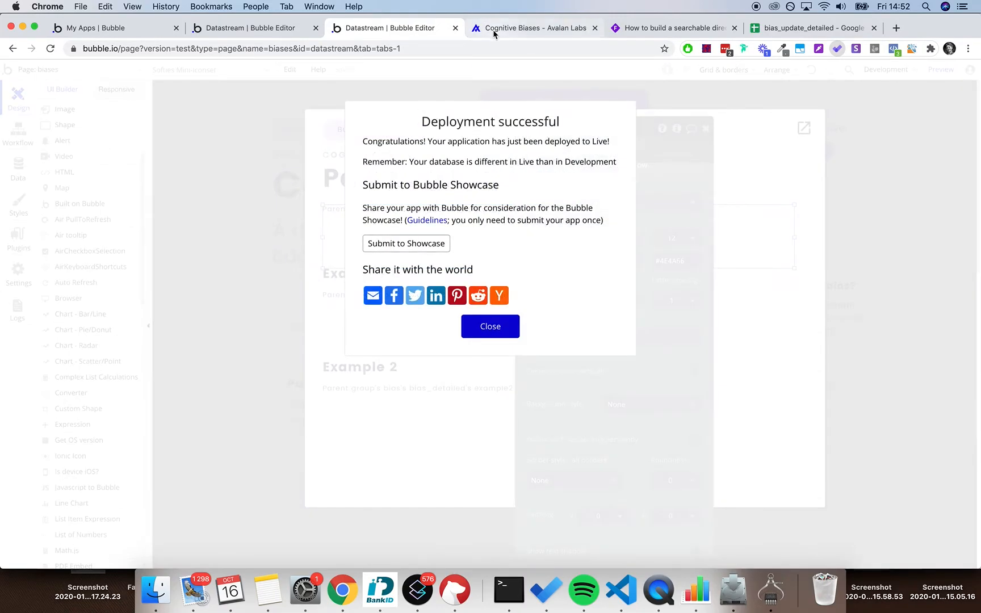
click(492, 30)
key(super+r)
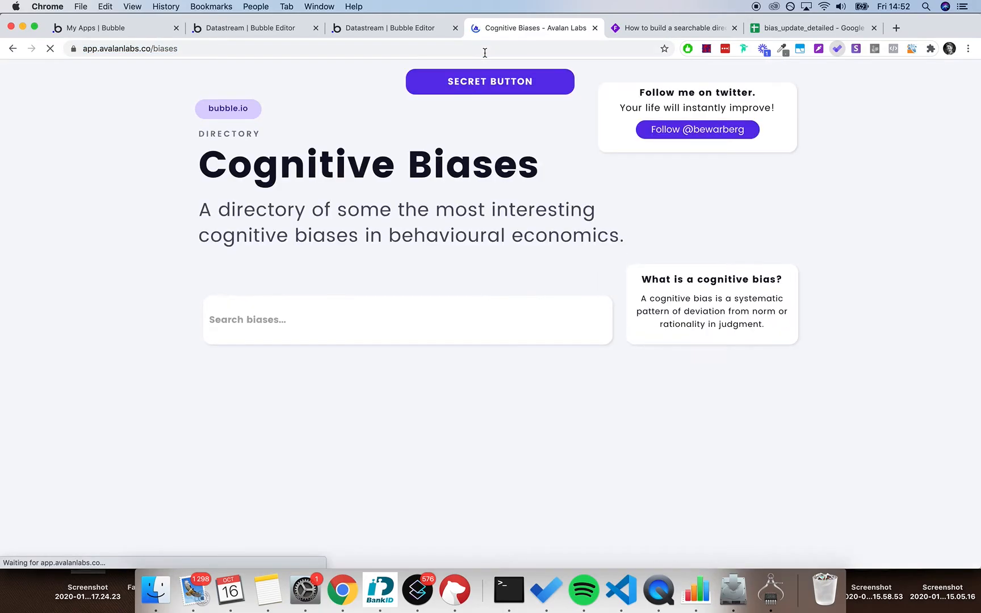
- Search the directory for 'base' and open the Base Rate Fallacy card
click(384, 315)
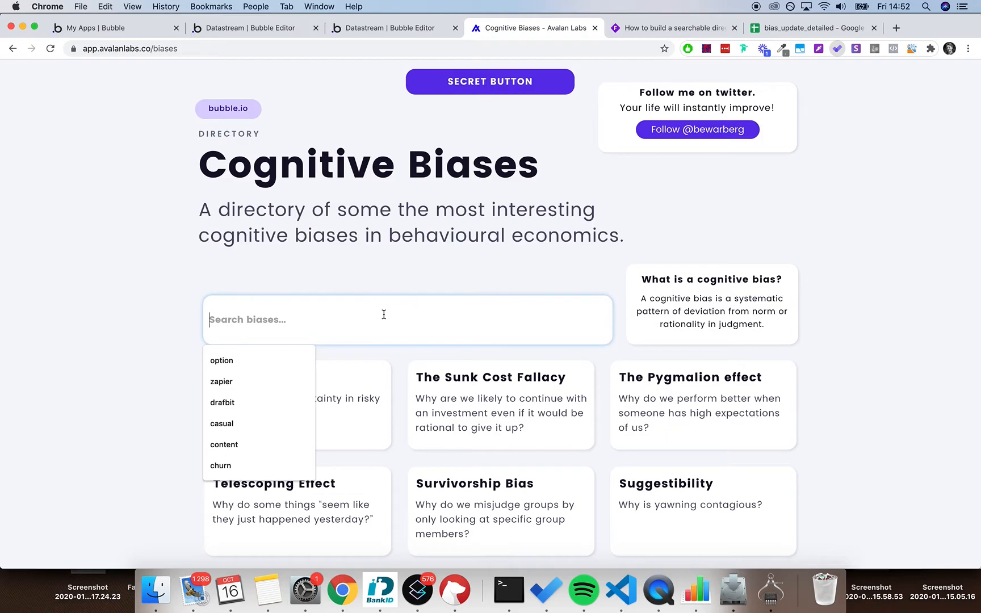
text(base)
drag(213, 397, 321, 396)
click(321, 396)
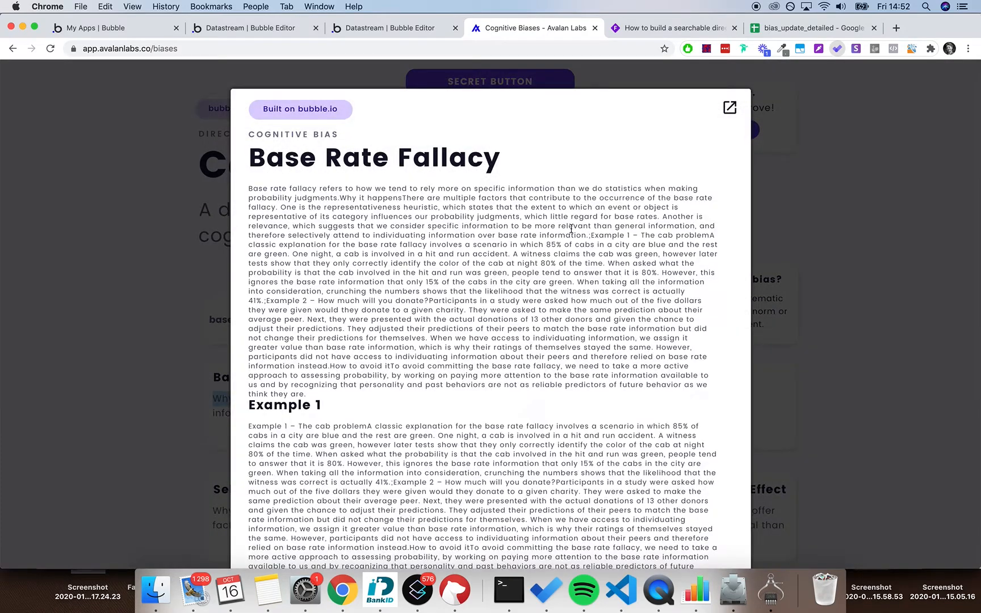
- Scroll through the popup to check the Built on bubble.io badge and restyled texts
scroll(550, 294, down, 5)
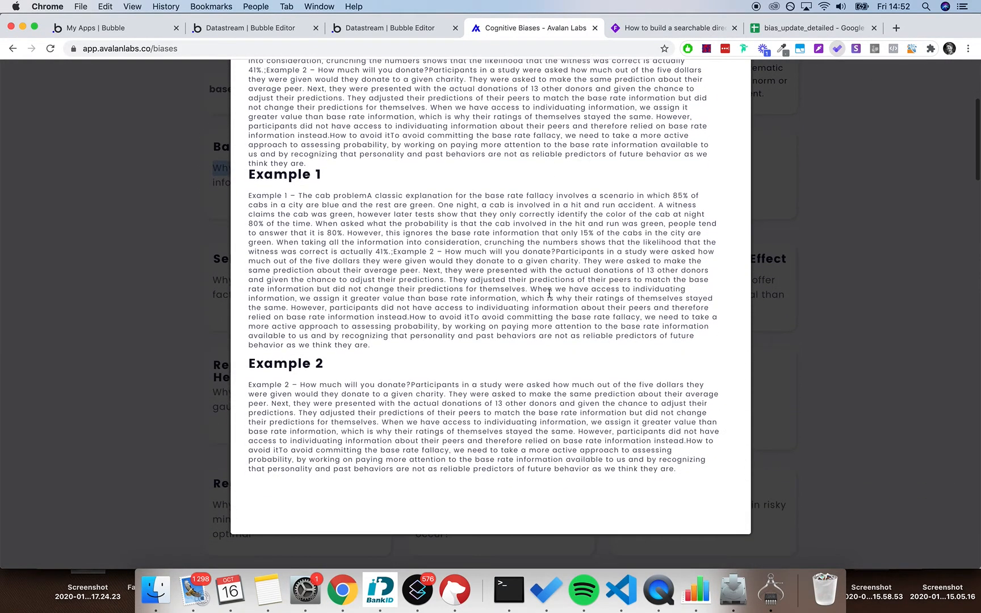
scroll(550, 293, up, 6)
scroll(550, 293, down, 5)
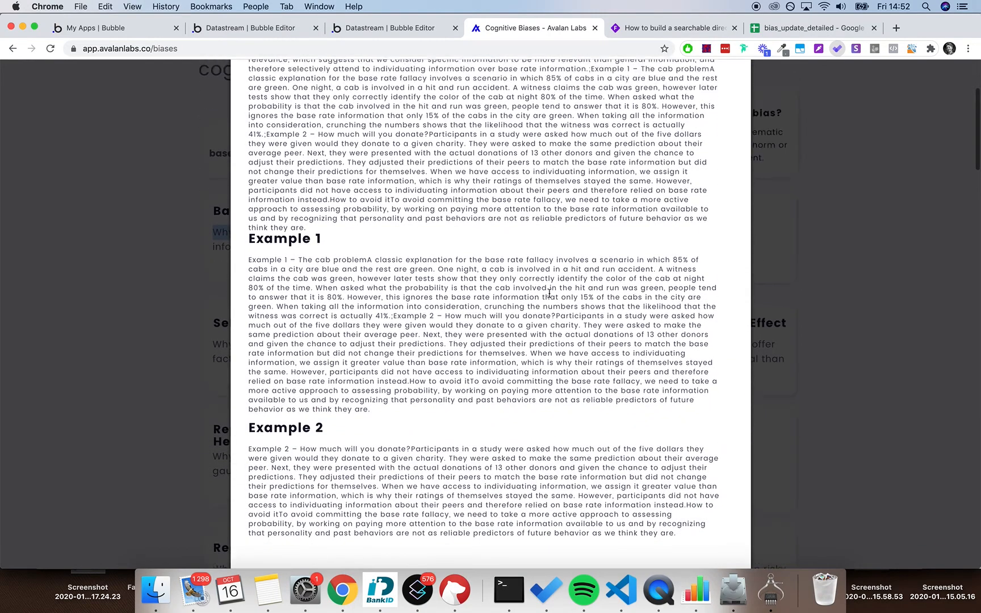
scroll(549, 293, up, 5)
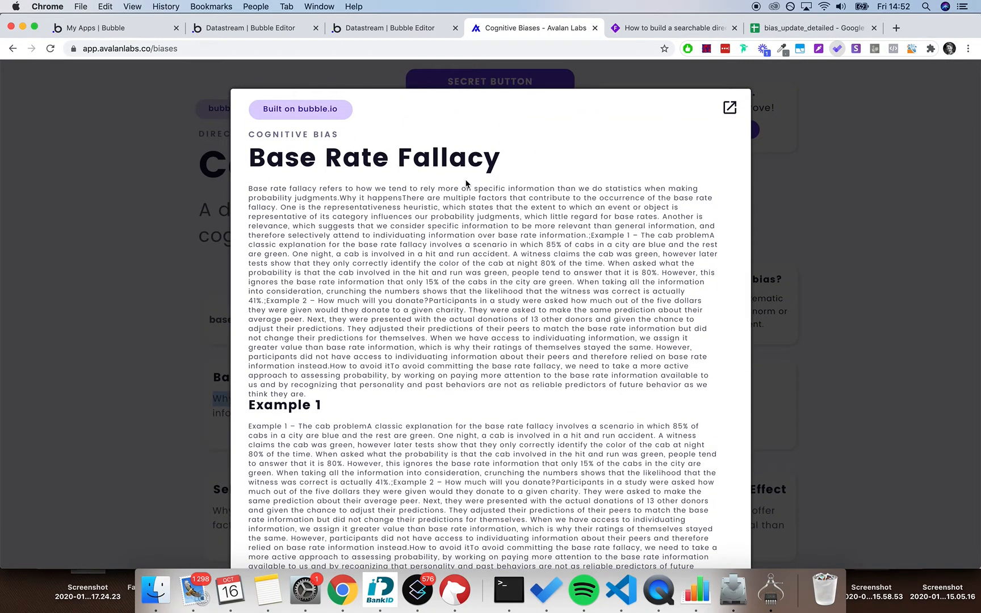
scroll(433, 264, down, 3)
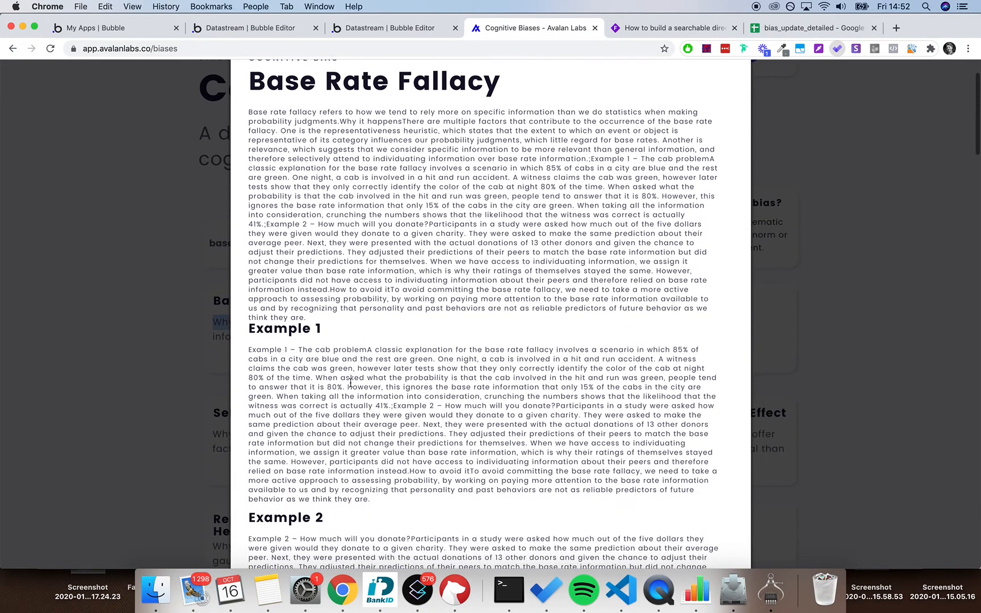
scroll(344, 377, down, 3)
scroll(352, 377, up, 5)
scroll(341, 144, down, 4)
scroll(412, 170, up, 4)
scroll(414, 172, down, 4)
scroll(414, 172, up, 5)
- Open the thedecisionlab.com Base Rate Fallacy source page from the icon, then return to the live app
click(727, 111)
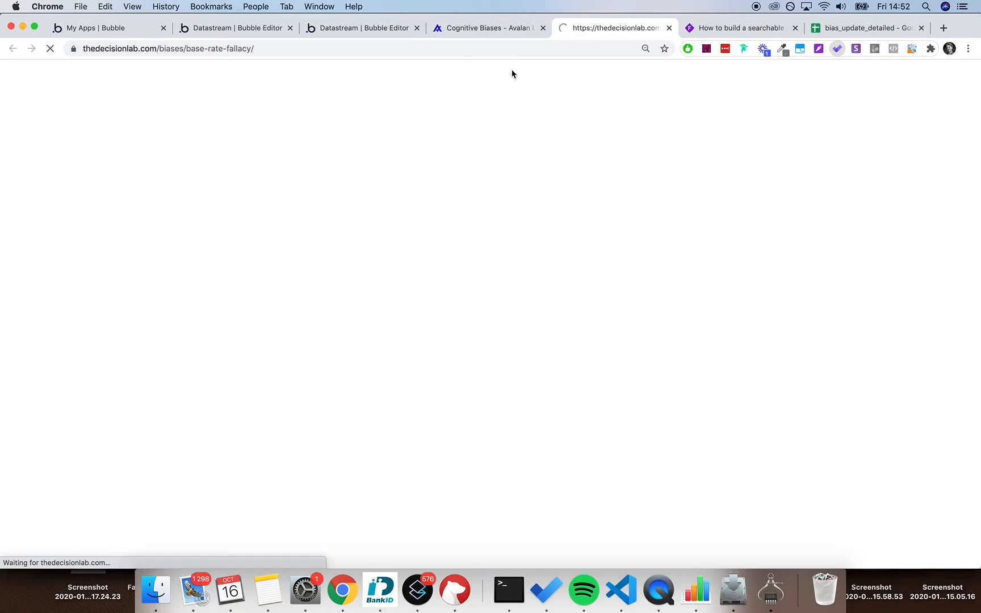
scroll(193, 275, down, 10)
scroll(193, 274, down, 10)
scroll(193, 274, up, 20)
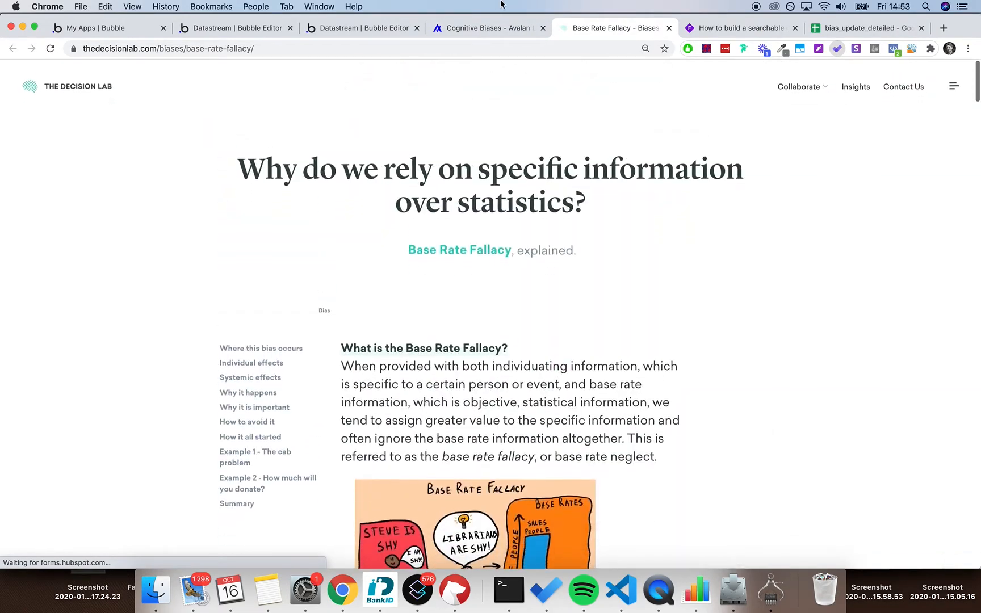
click(491, 30)
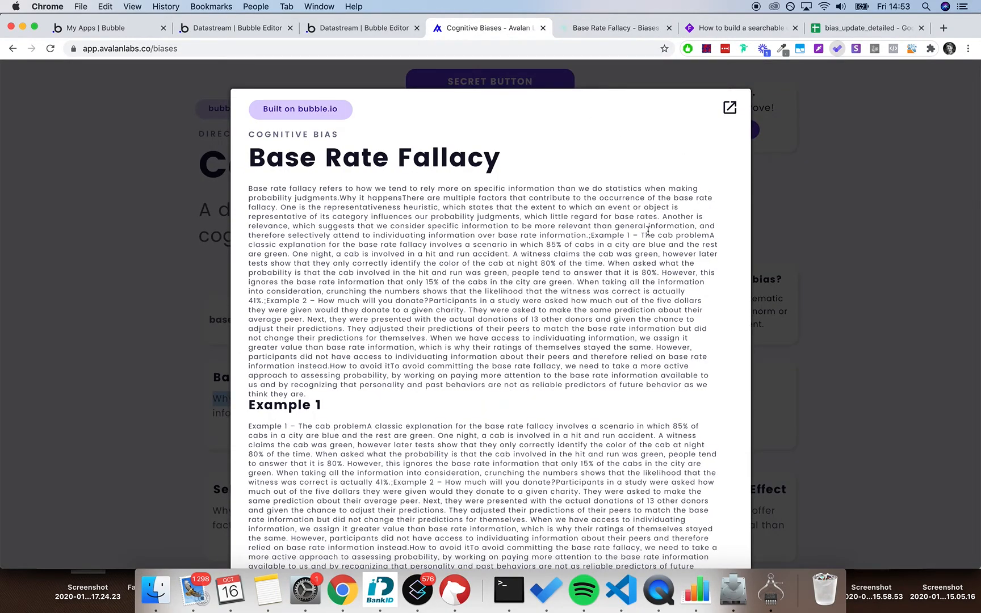
- Close the Base Rate Fallacy popup and use the SECRET BUTTON to show the academy sign-up screen
scroll(648, 231, down, 10)
scroll(647, 231, up, 10)
click(821, 223)
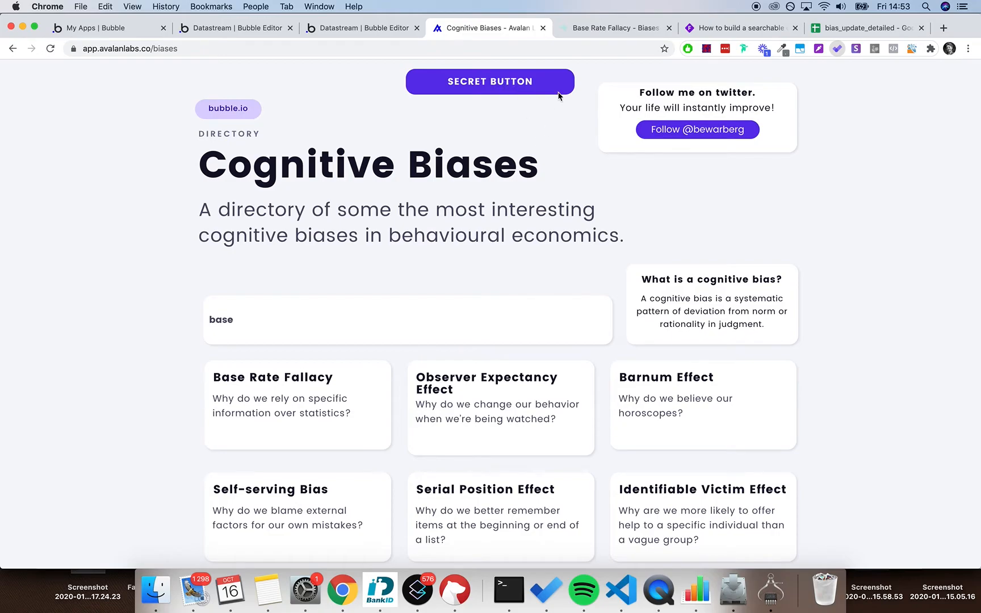
click(516, 79)
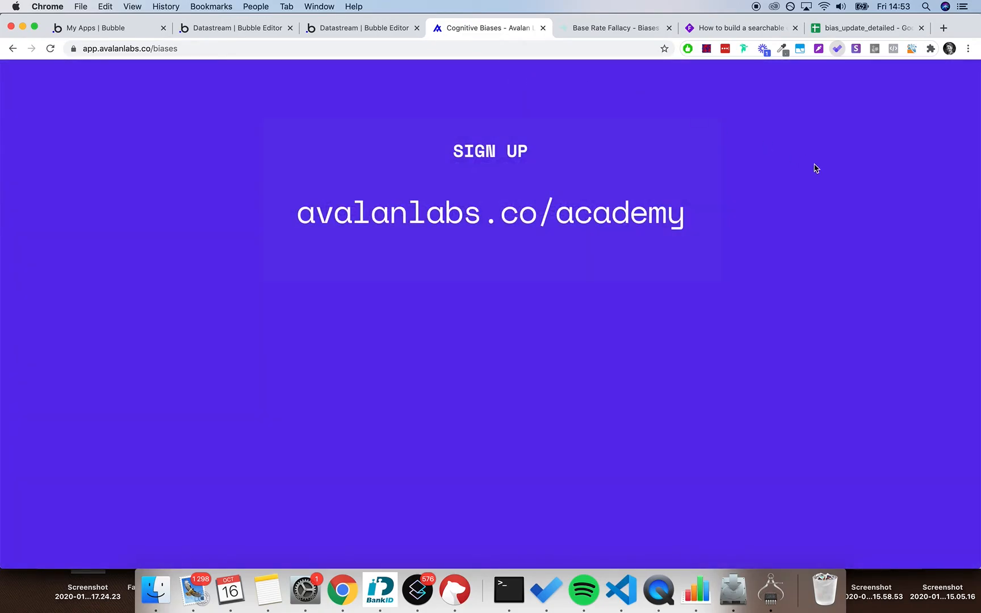